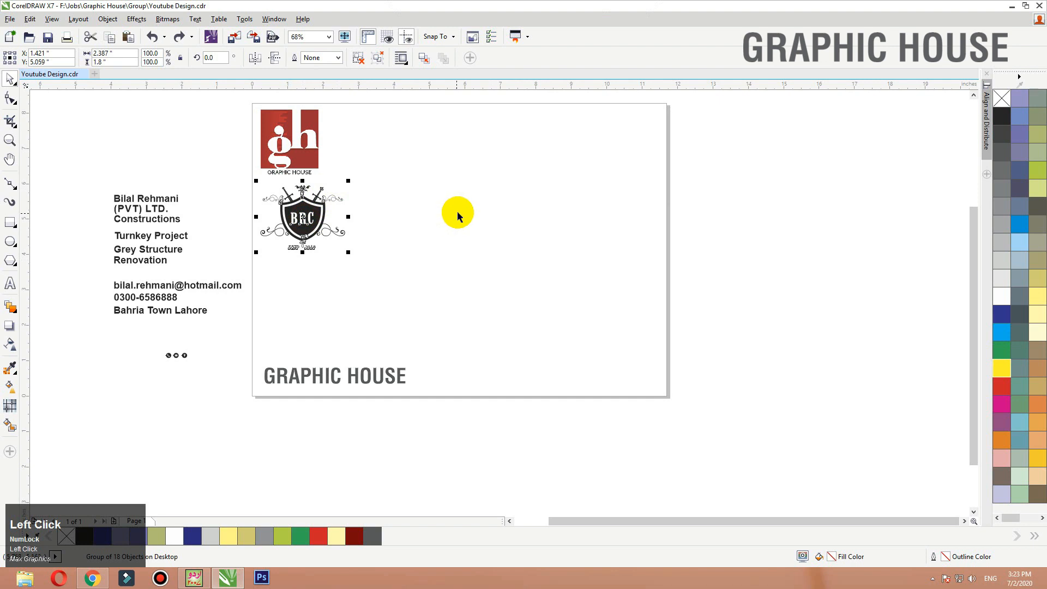
pyautogui.click(458, 217)
pyautogui.moveTo(83, 153); pyautogui.dragTo(251, 371)
pyautogui.click(303, 235)
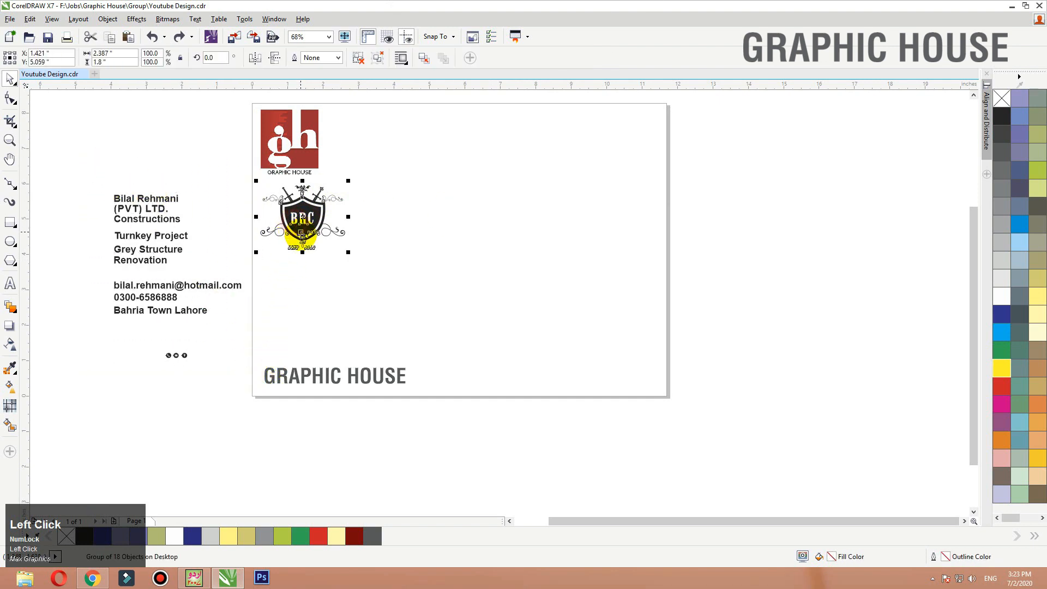
pyautogui.click(291, 285)
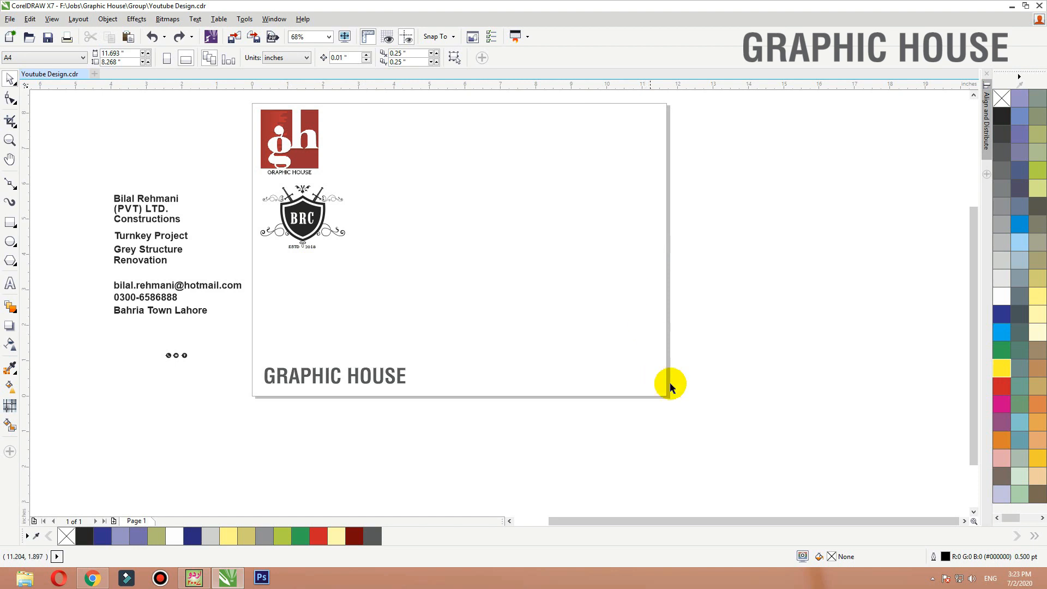
# Step: Draw a rectangle about 5.65 × 8.69 inches and move it off the page to the right
pyautogui.click(10, 222)
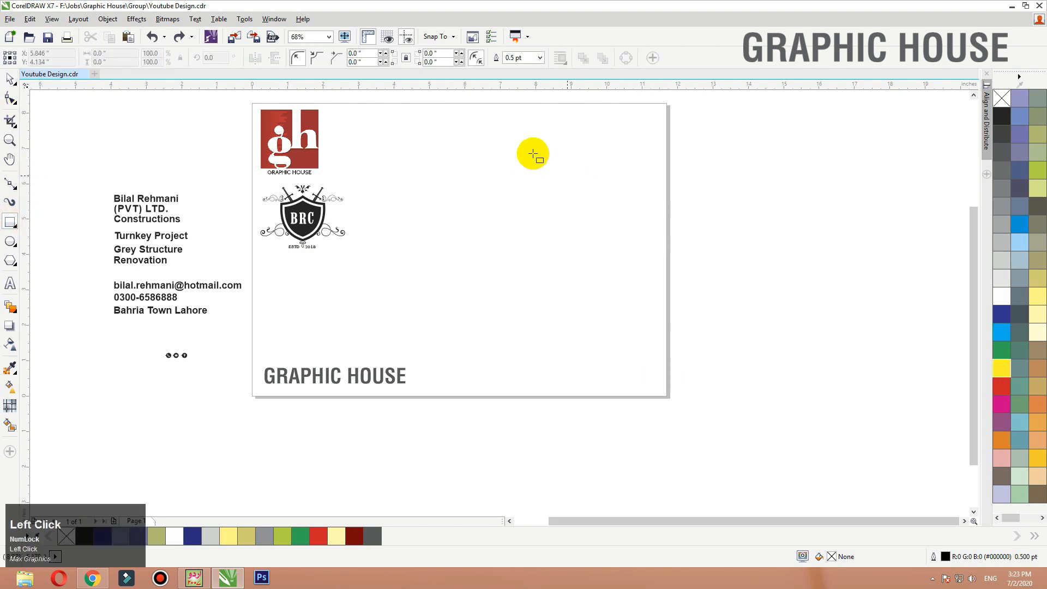
pyautogui.moveTo(495, 110); pyautogui.dragTo(694, 418)
pyautogui.press('space')
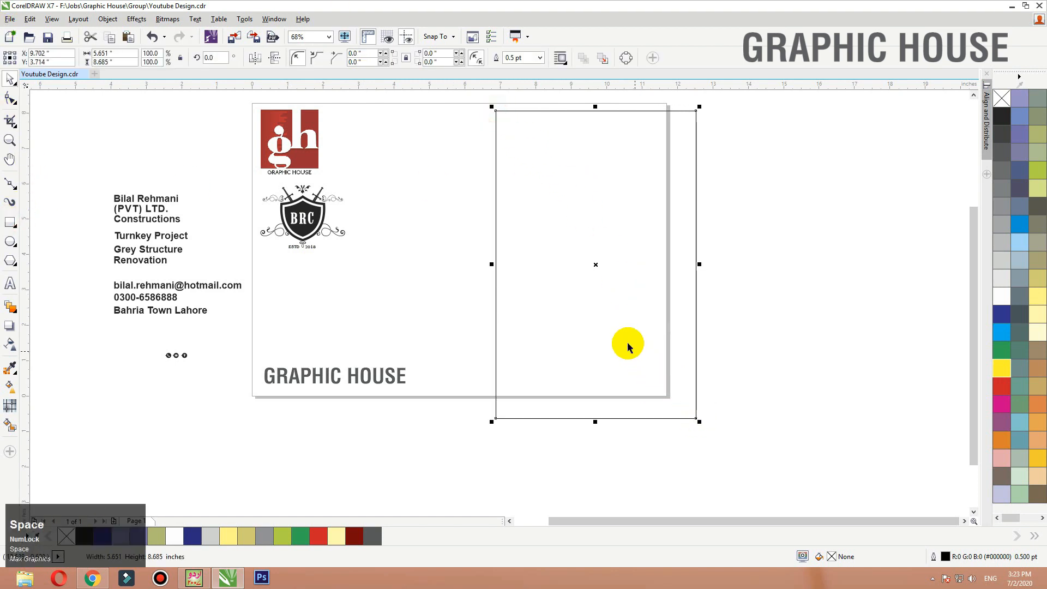
pyautogui.press('F3')
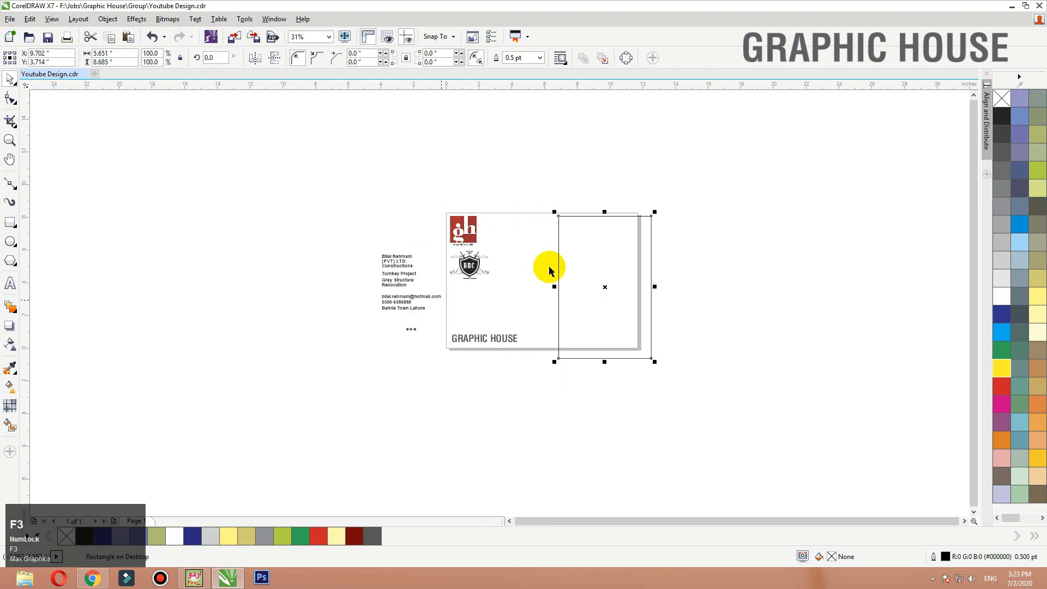
pyautogui.moveTo(611, 289); pyautogui.dragTo(730, 287)
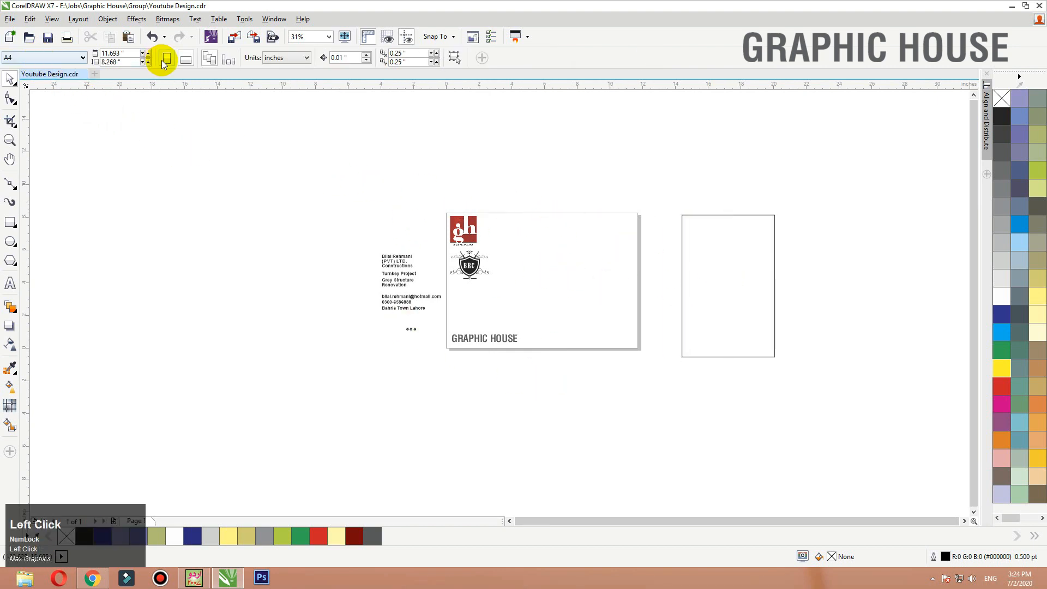
# Step: Switch the A4 page to portrait and move the Graphic House logo, Graphic House text and BRC shield logo outside it
pyautogui.click(163, 60)
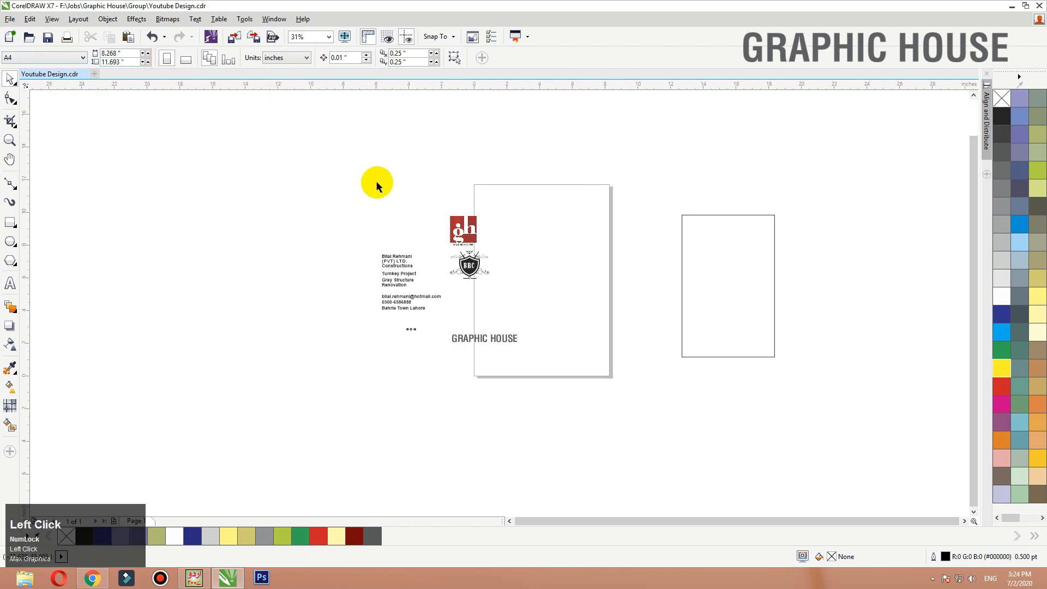
pyautogui.moveTo(380, 179); pyautogui.dragTo(783, 411)
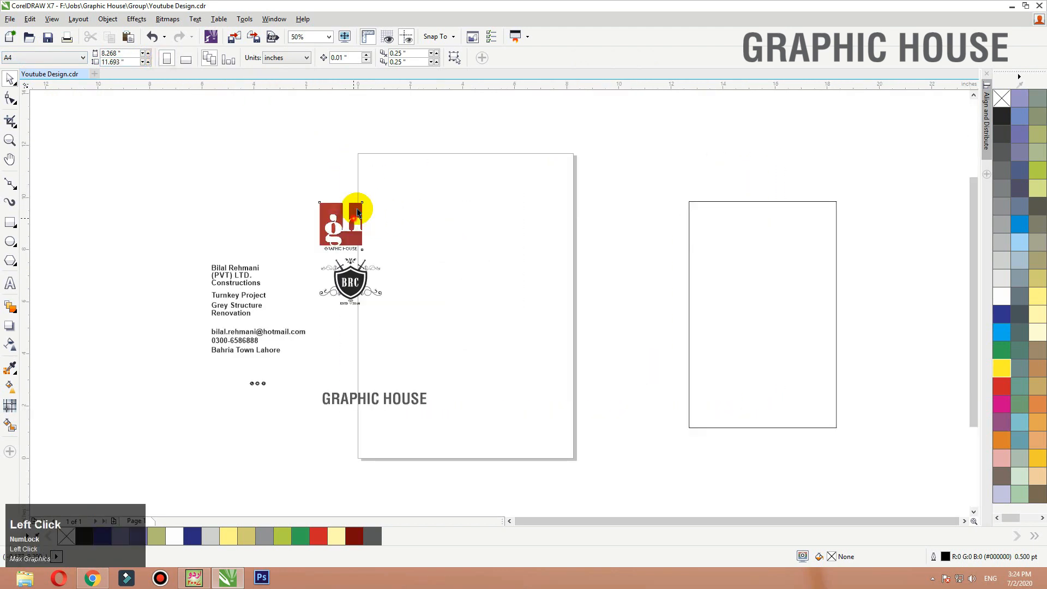
pyautogui.moveTo(357, 211); pyautogui.dragTo(389, 109)
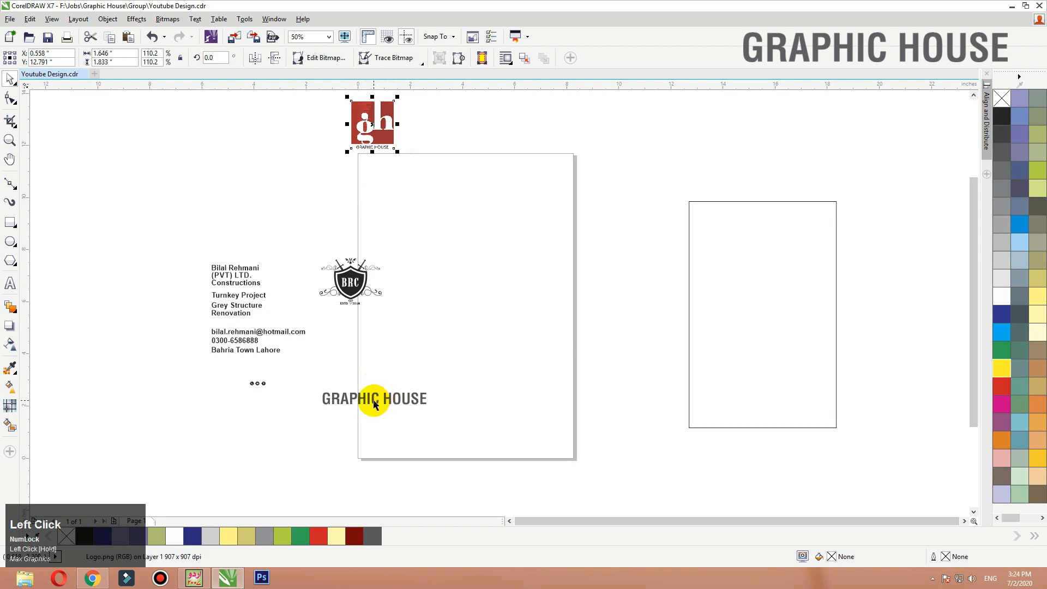
pyautogui.moveTo(374, 403); pyautogui.dragTo(416, 476)
pyautogui.moveTo(351, 281); pyautogui.dragTo(299, 205)
# Step: Move the rectangle onto the page, resize it to 7.5 × 11 inches and center it on the page
pyautogui.click(689, 204)
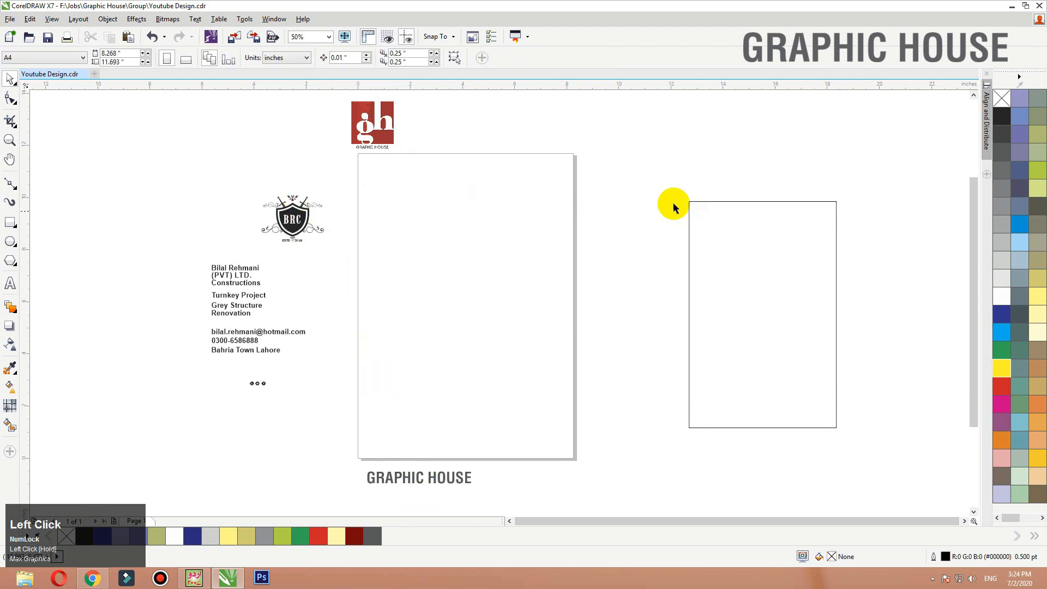
pyautogui.click(689, 202)
pyautogui.moveTo(689, 201); pyautogui.dragTo(387, 187)
pyautogui.click(437, 115)
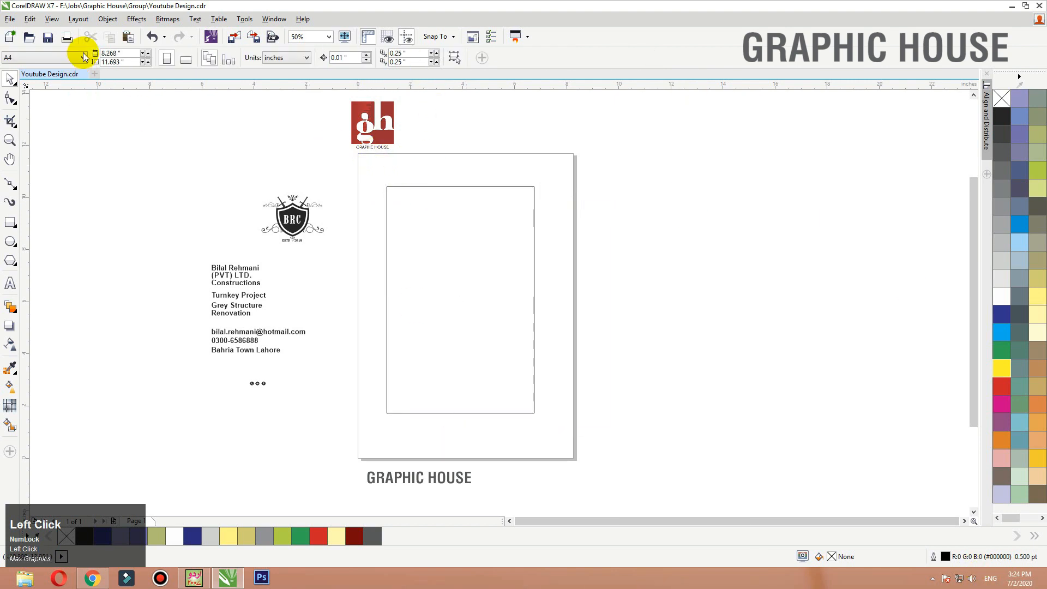
pyautogui.moveTo(567, 175); pyautogui.dragTo(372, 422)
pyautogui.click(112, 53)
pyautogui.write('7.5')
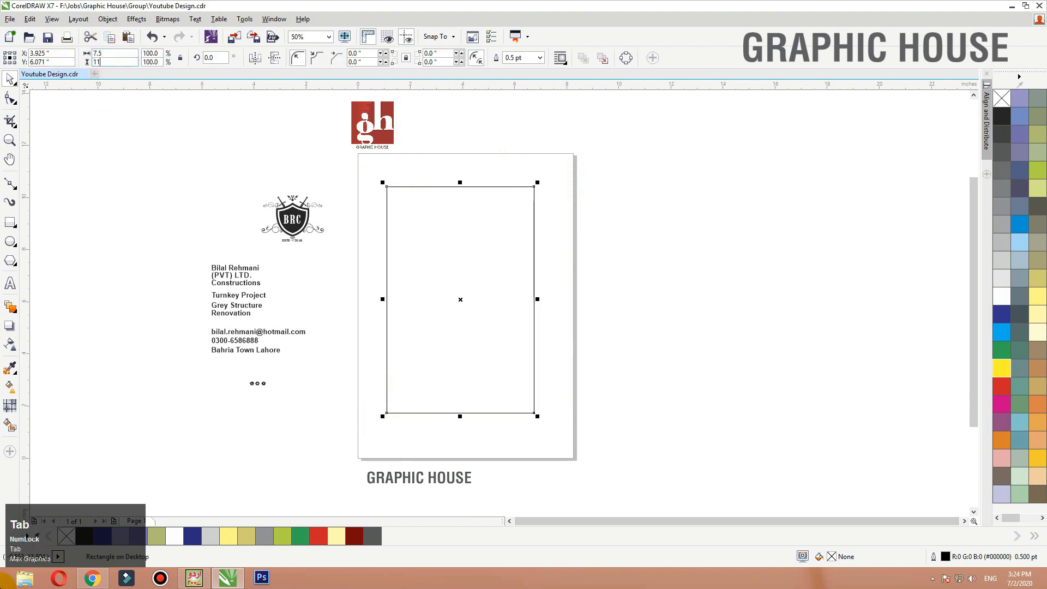
pyautogui.press('Return')
pyautogui.press('p')
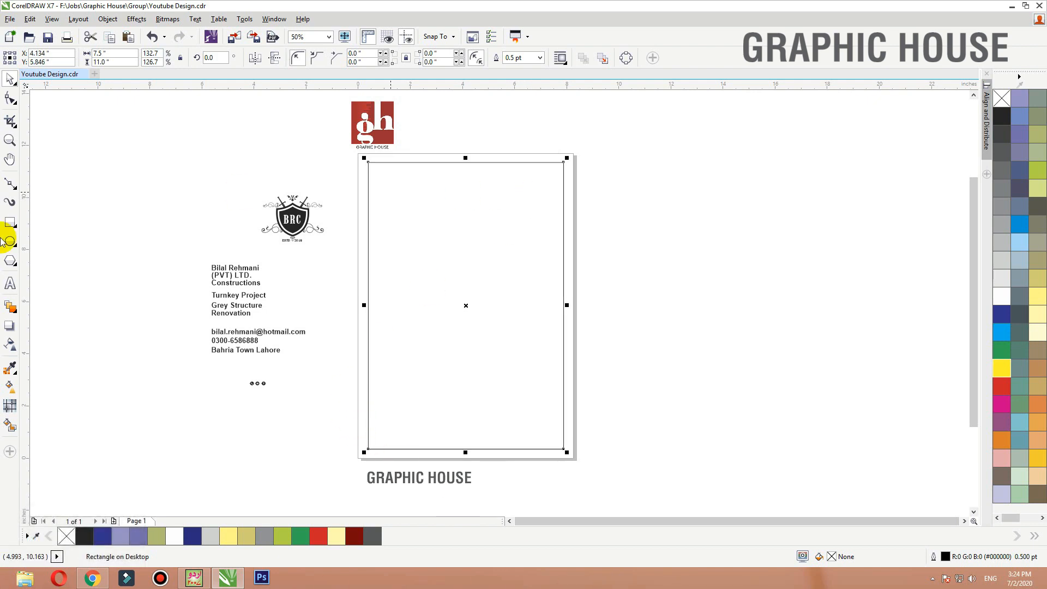
# Step: Add a single inward contour to the page rectangle and break it apart into a separate inner frame
pyautogui.click(12, 310)
pyautogui.click(36, 320)
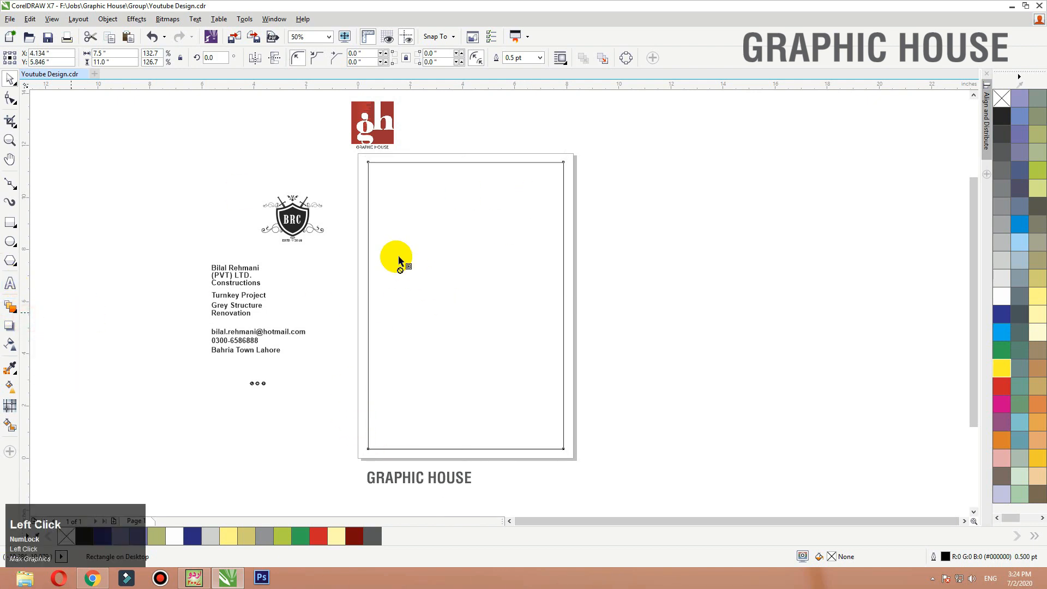
pyautogui.moveTo(368, 225); pyautogui.dragTo(377, 229)
pyautogui.press('space')
pyautogui.click(317, 187)
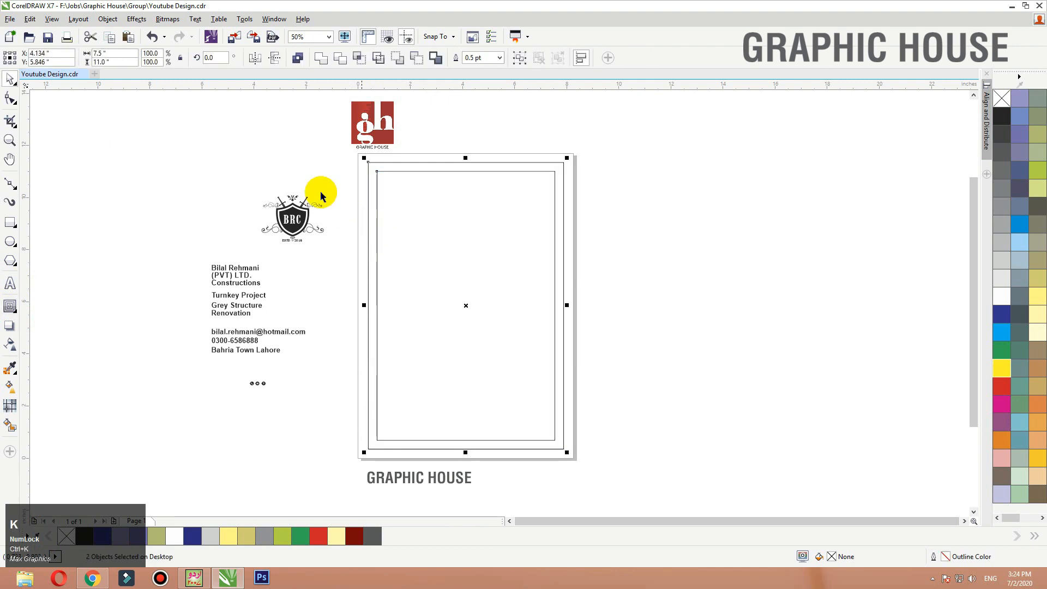
pyautogui.click(366, 167)
pyautogui.hotkey('ctrl', 'z')
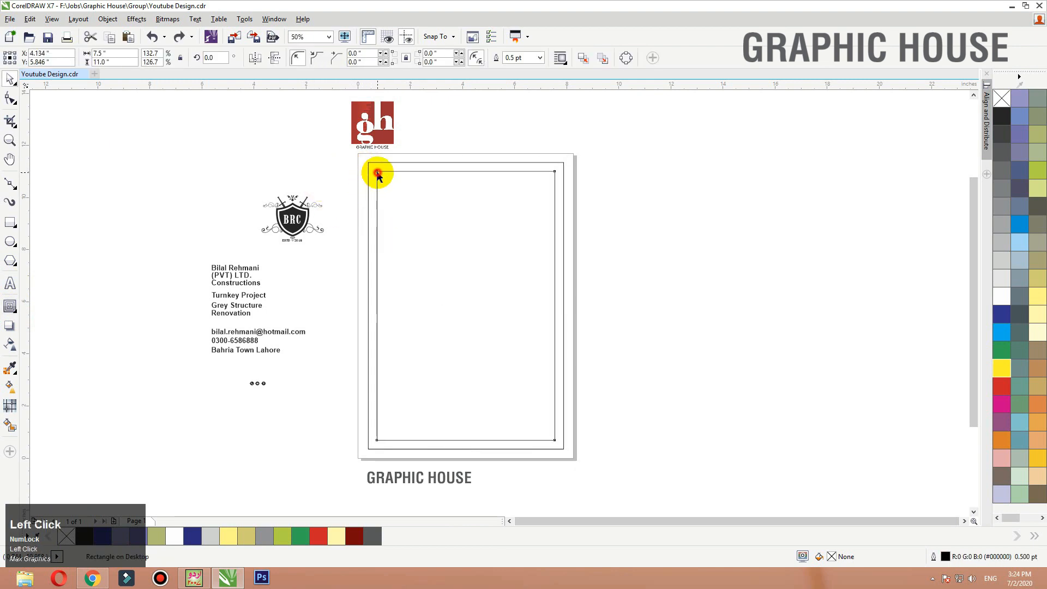
pyautogui.click(386, 162)
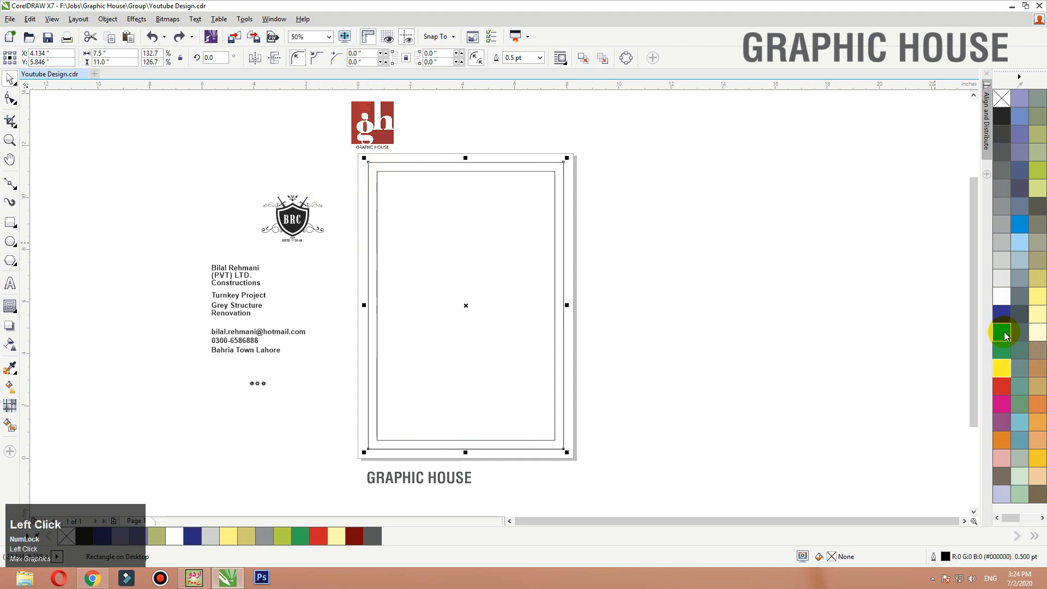
pyautogui.click(782, 290)
# Step: Place the BRC shield logo in the inner frame's upper-left corner and move the three-line company name right of the page
pyautogui.moveTo(290, 220); pyautogui.dragTo(407, 206)
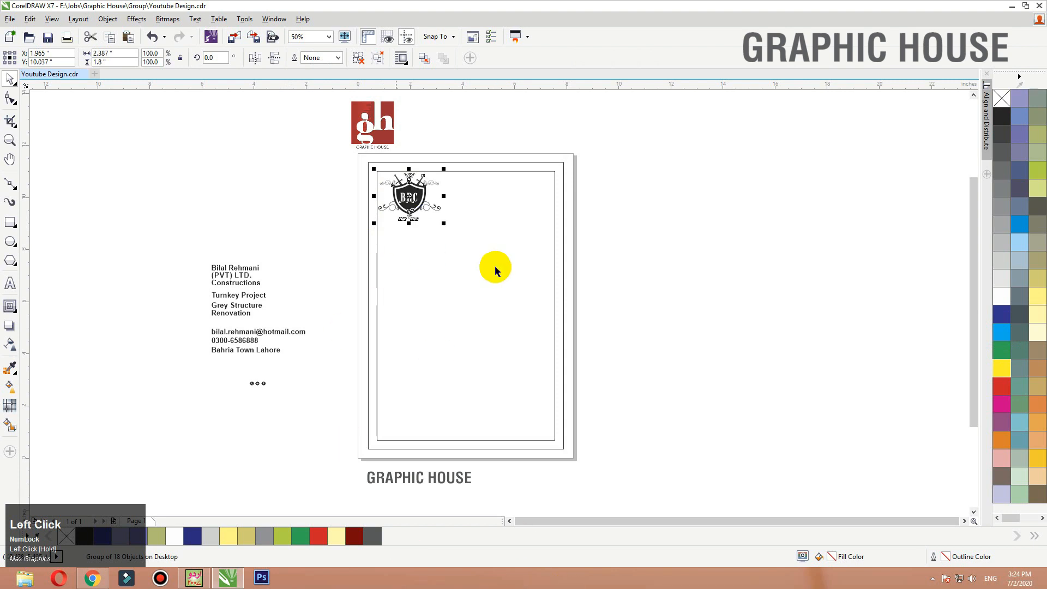
pyautogui.click(249, 269)
pyautogui.moveTo(291, 248); pyautogui.dragTo(183, 287)
pyautogui.moveTo(257, 280); pyautogui.dragTo(649, 207)
pyautogui.click(651, 258)
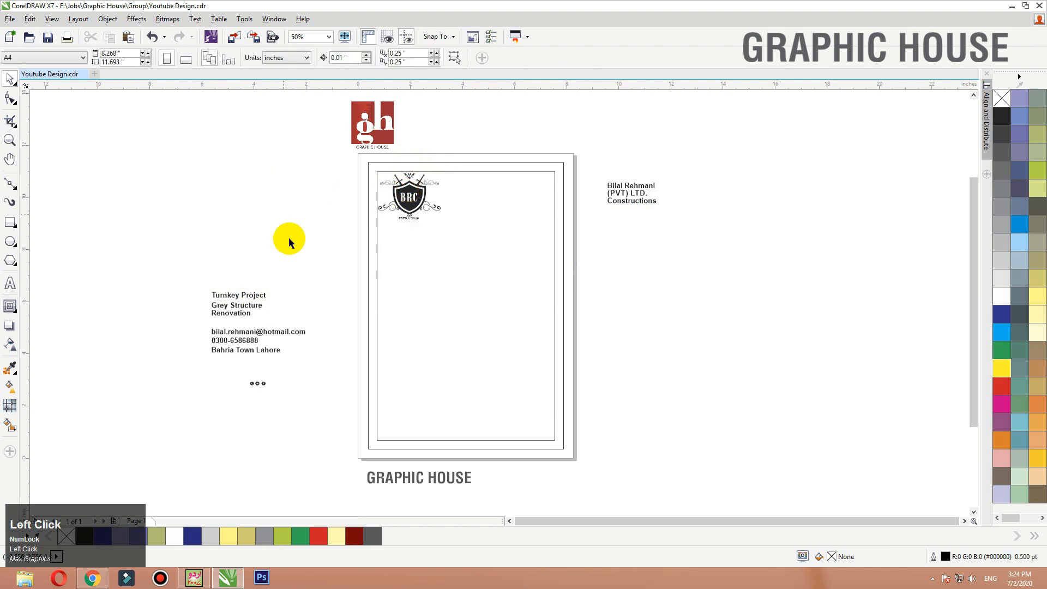
# Step: Scale the BRC shield logo down to about 1.83 × 1.38 inches, keeping it in the inner frame's upper-left corner
pyautogui.moveTo(294, 159); pyautogui.dragTo(731, 256)
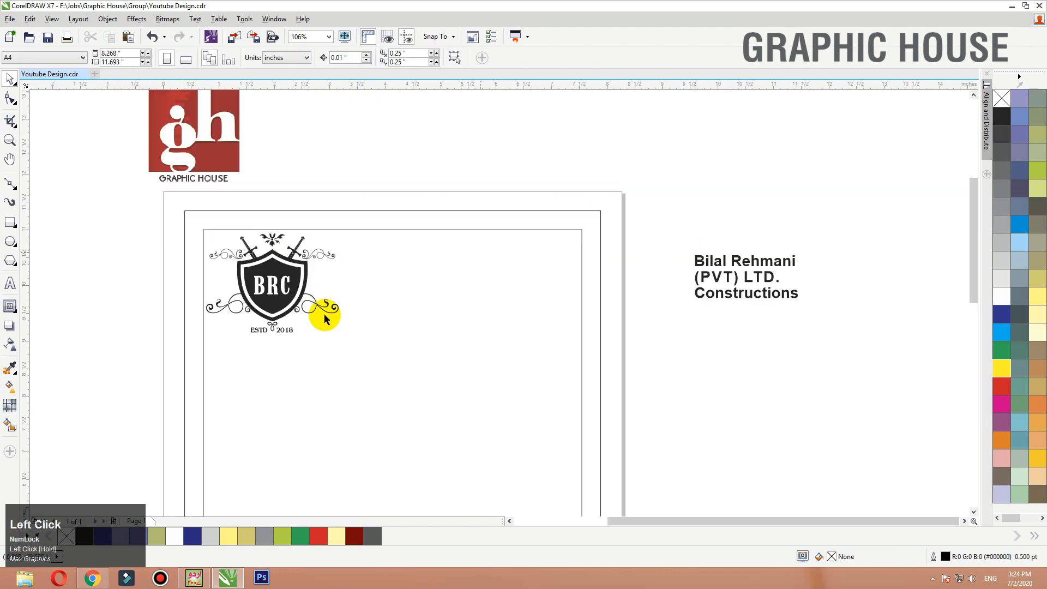
pyautogui.click(286, 296)
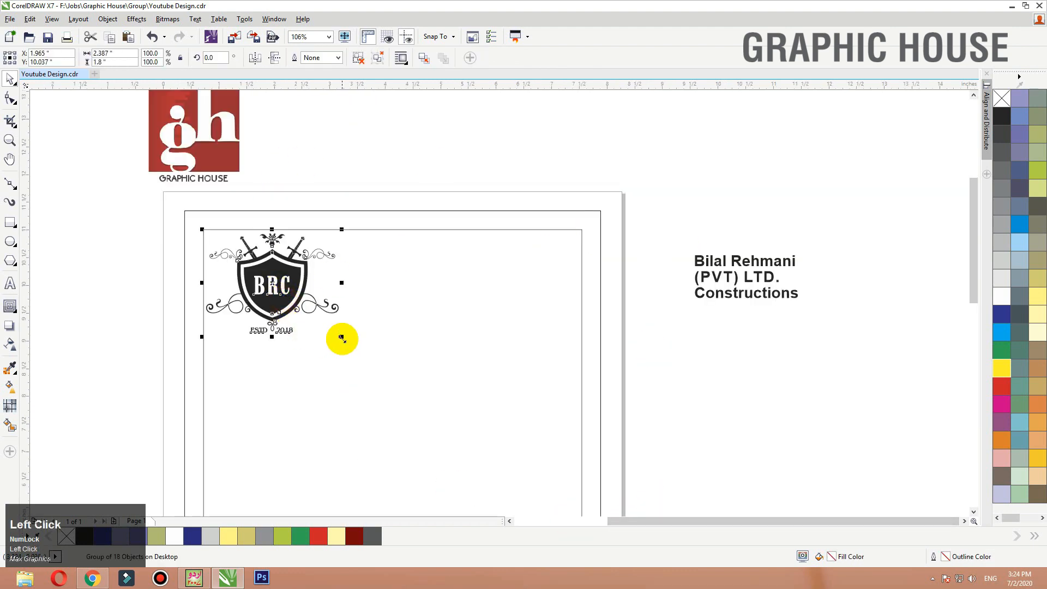
pyautogui.moveTo(341, 337); pyautogui.dragTo(311, 313)
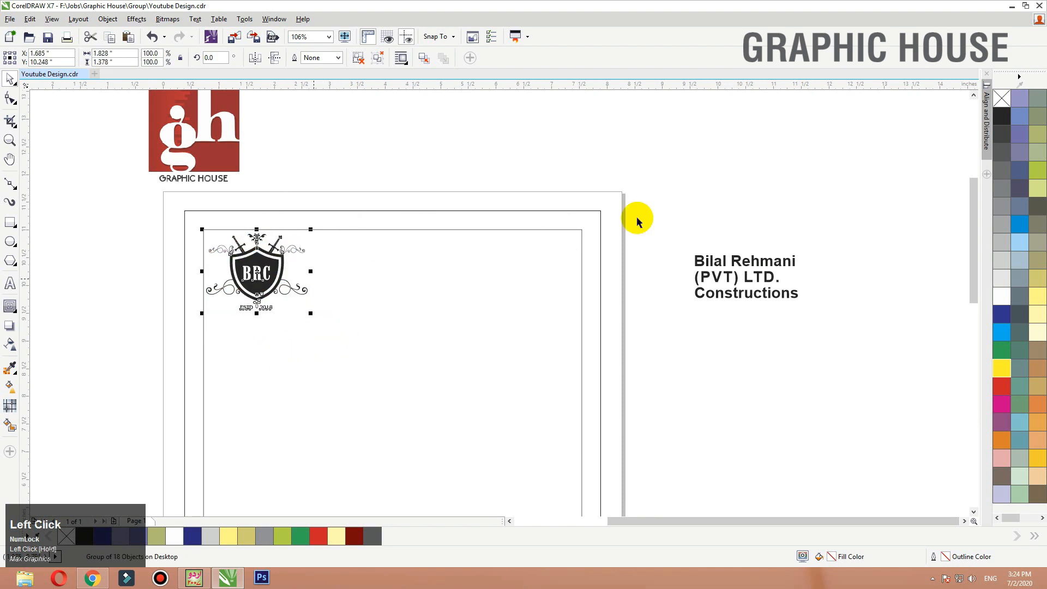
# Step: Move the first company name line and "Constructions" beside the logo and align their centers vertically above each other
pyautogui.moveTo(718, 273); pyautogui.dragTo(409, 263)
pyautogui.moveTo(738, 295); pyautogui.dragTo(435, 274)
pyautogui.moveTo(657, 185); pyautogui.dragTo(330, 314)
pyautogui.press('c')
# Step: Set the font of the two company name lines beside the logo to AnticlaireDisplaySSK
pyautogui.click(305, 59)
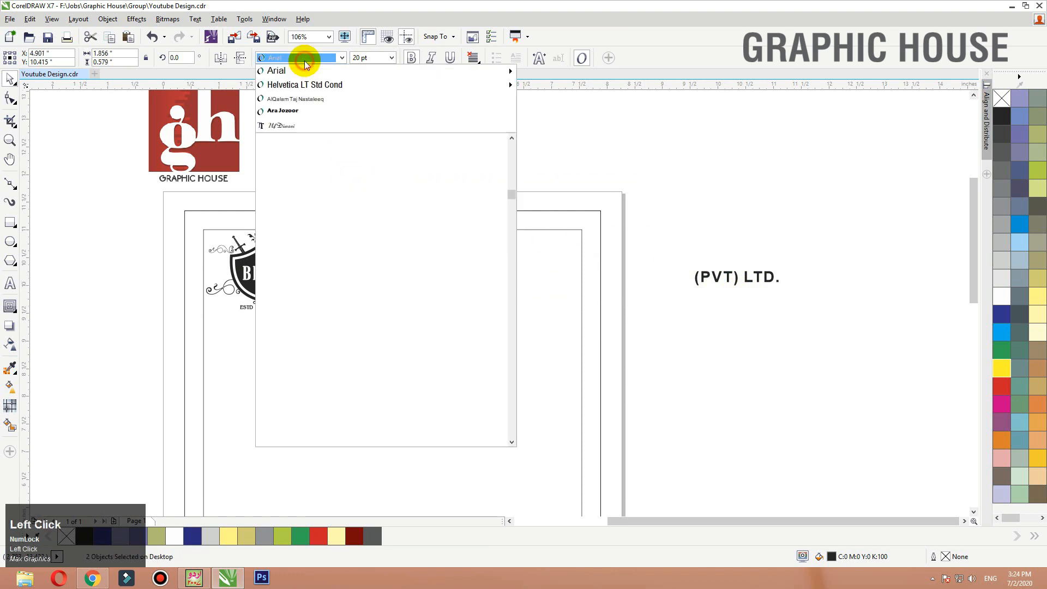
pyautogui.moveTo(324, 87)
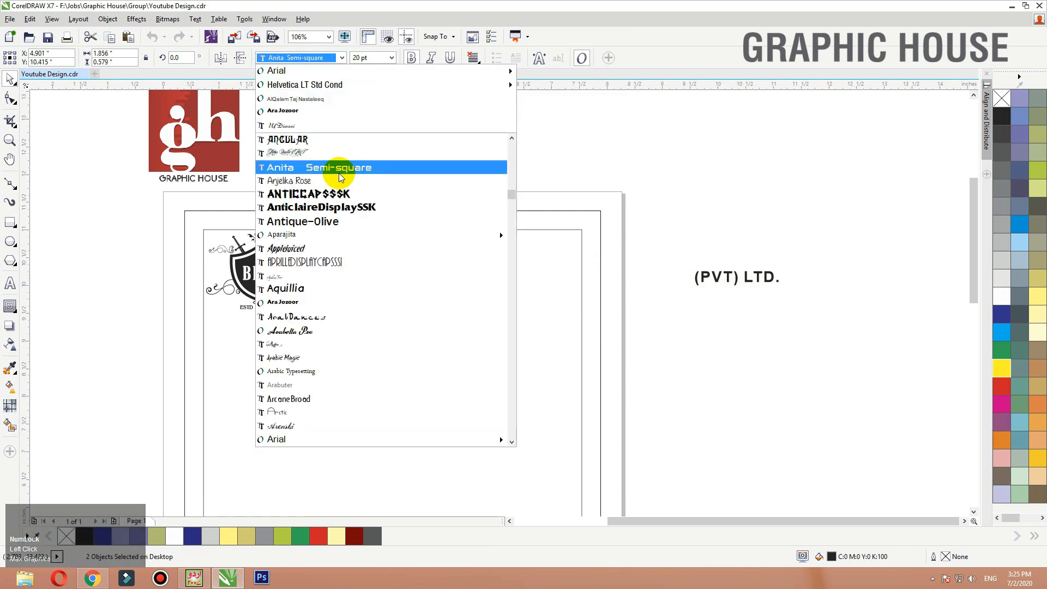
pyautogui.click(347, 210)
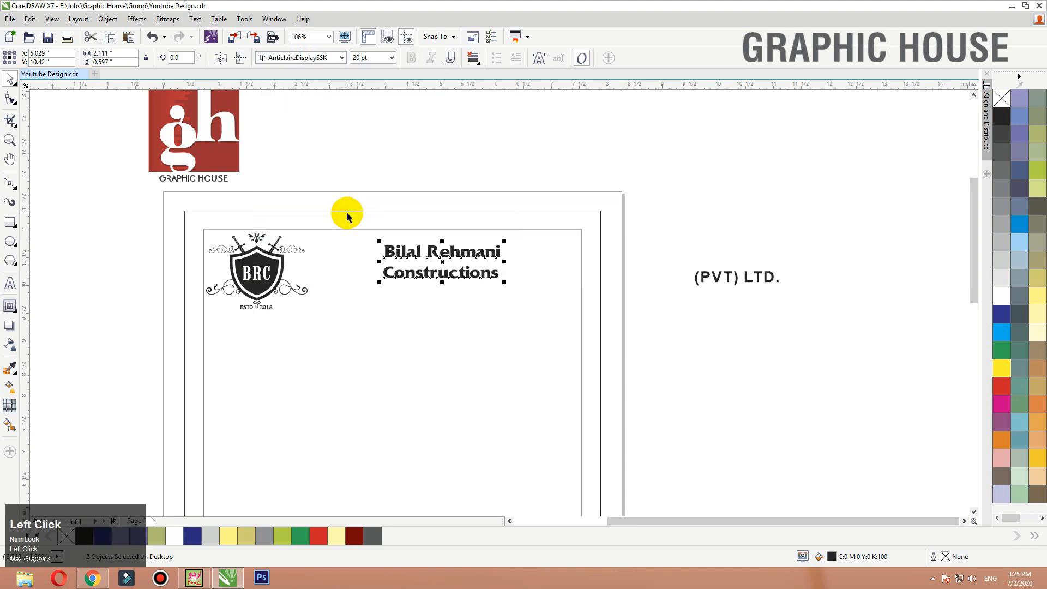
# Step: Enlarge the two company name lines to about 40.9 pt beside the logo, then nudge the logo right and enlarge it slightly
pyautogui.press('z')
pyautogui.moveTo(775, 188); pyautogui.dragTo(131, 360)
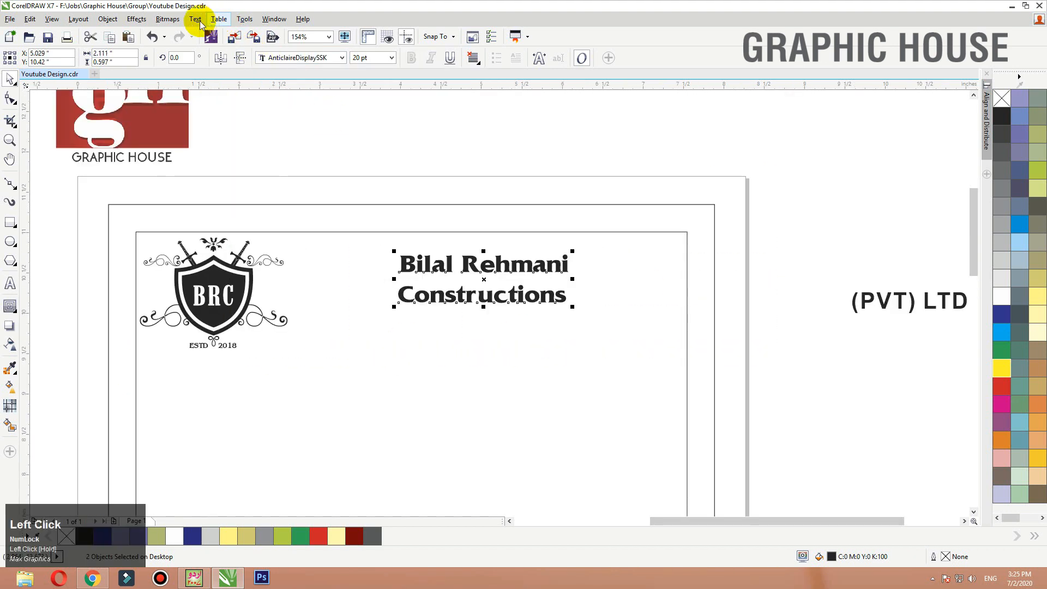
pyautogui.click(591, 152)
pyautogui.moveTo(542, 294); pyautogui.dragTo(664, 242)
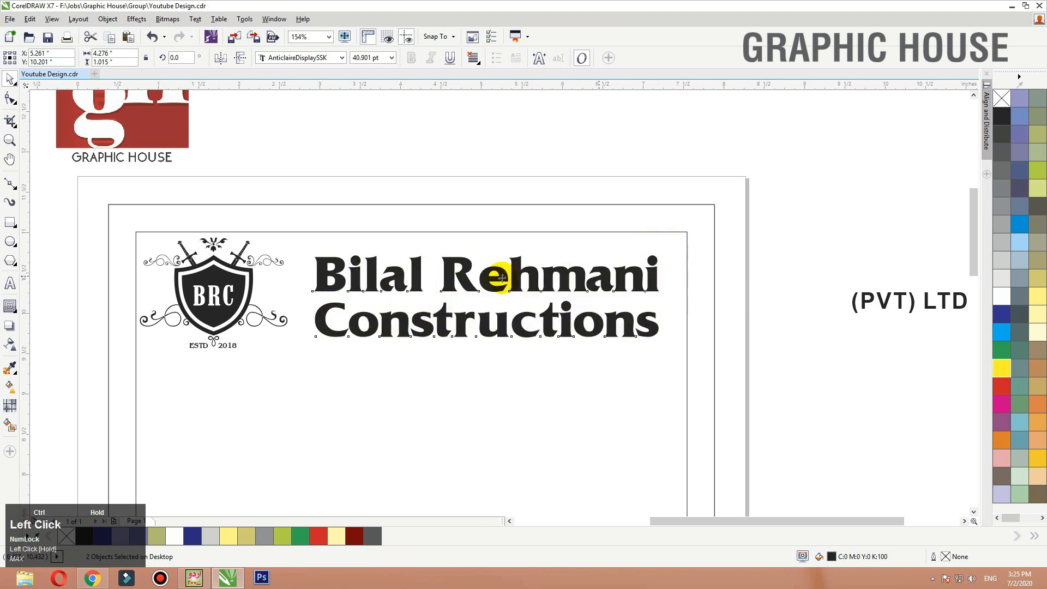
pyautogui.moveTo(254, 283); pyautogui.dragTo(266, 284)
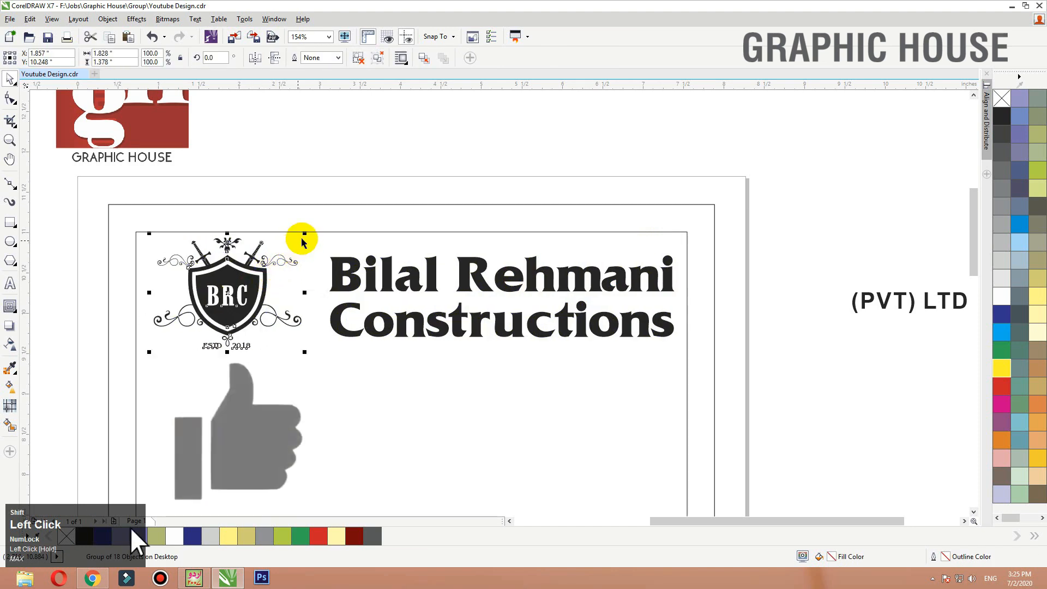
pyautogui.click(340, 272)
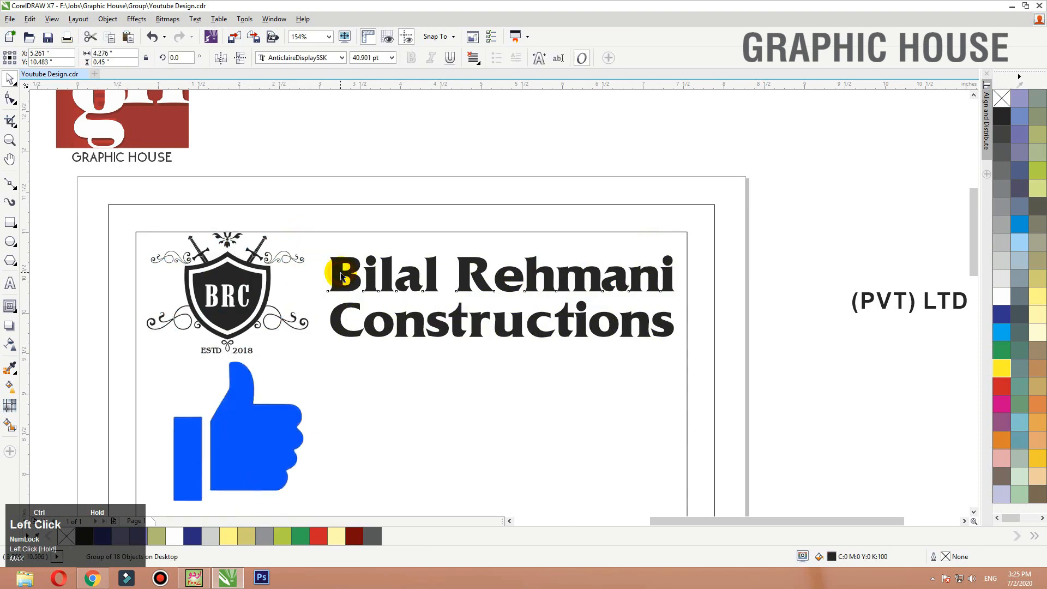
# Step: Place "(PVT) LTD." under the right end of "Constructions", set its font to AnticlaireDisplaySSK and scale it down
pyautogui.moveTo(905, 298); pyautogui.dragTo(612, 361)
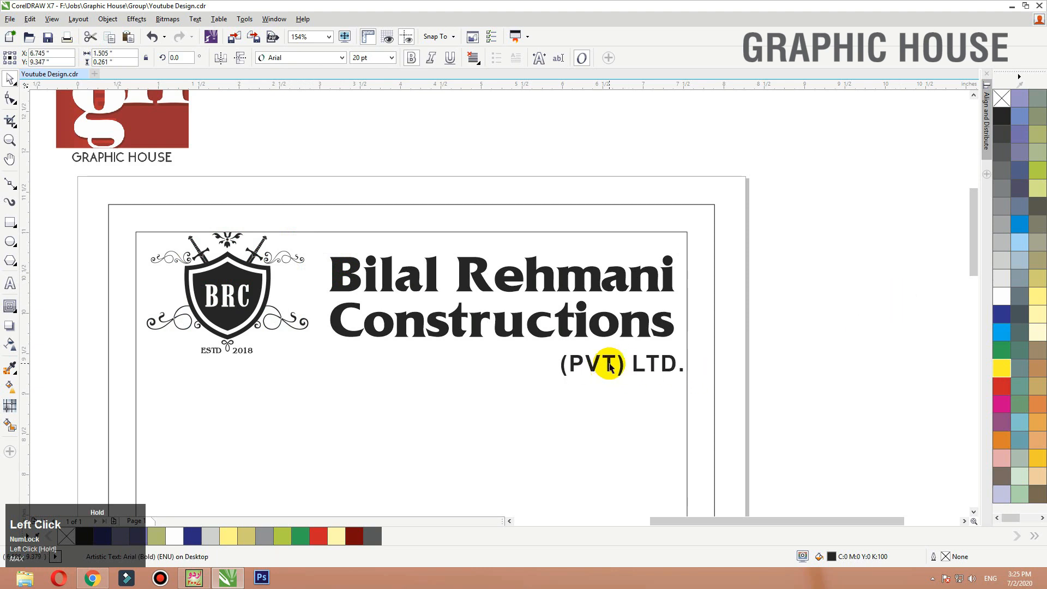
pyautogui.click(305, 58)
pyautogui.click(360, 85)
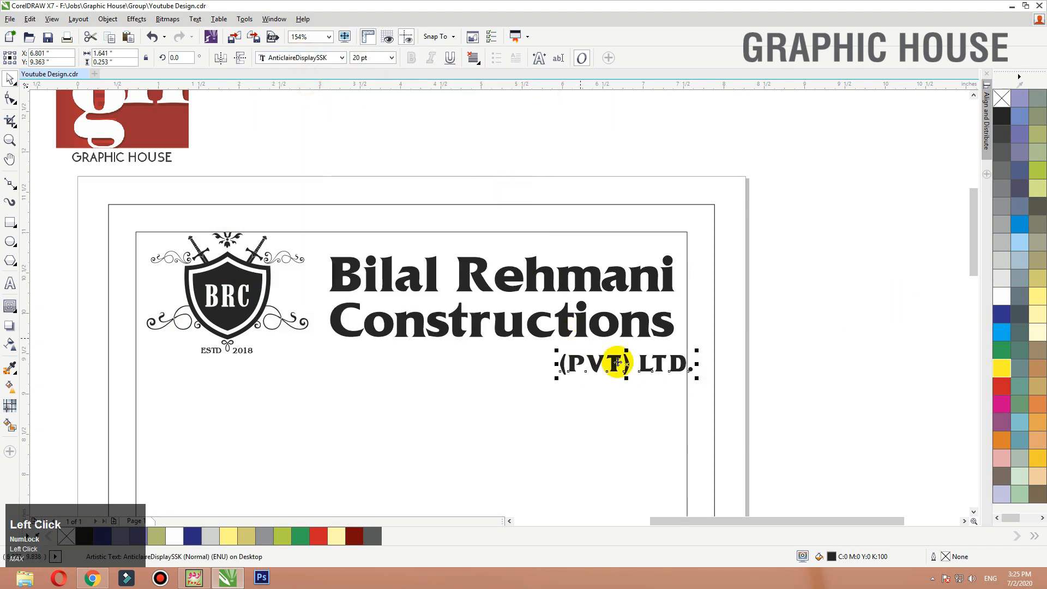
pyautogui.moveTo(659, 367)
pyautogui.mouseDown()
pyautogui.moveTo(647, 355)
pyautogui.moveTo(657, 349)
pyautogui.mouseUp()
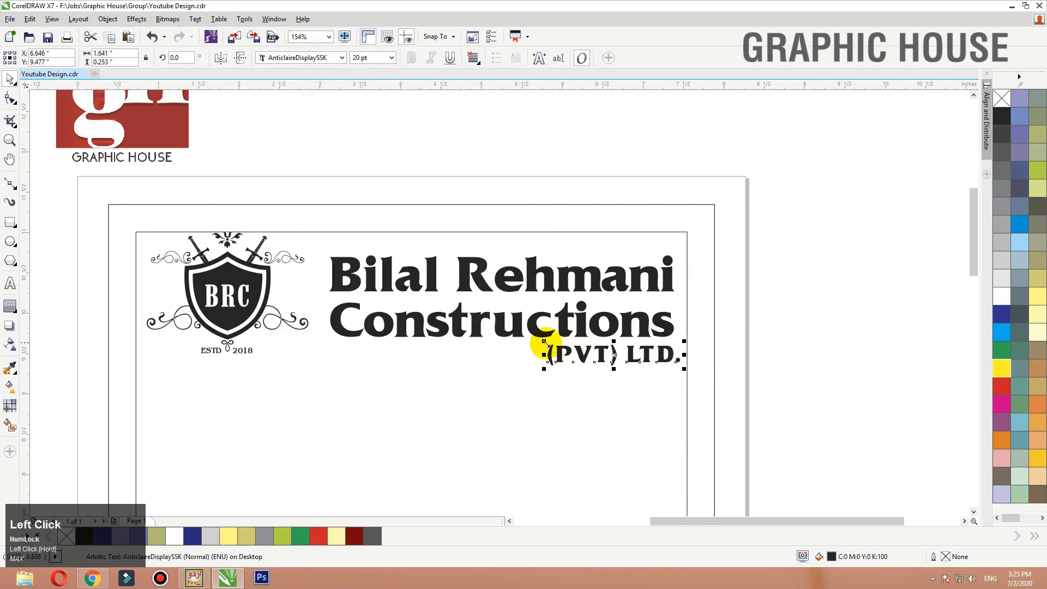
pyautogui.moveTo(544, 343); pyautogui.dragTo(636, 360)
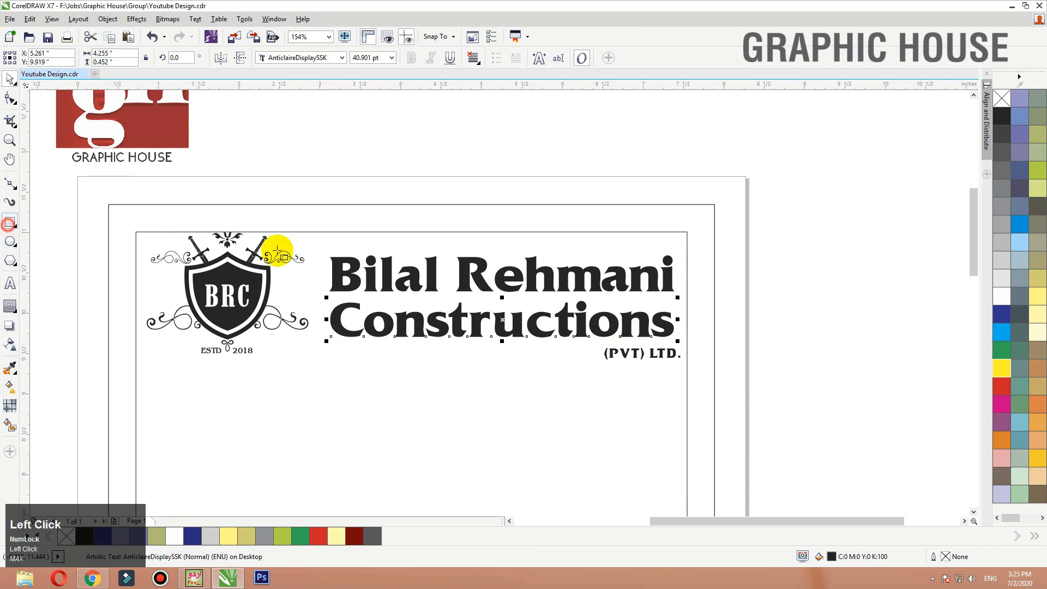
# Step: Draw a rectangle about 4.82 × 0.52 inches over "Constructions" out to the outer frame, filled black with no outline
pyautogui.moveTo(715, 302); pyautogui.dragTo(327, 346)
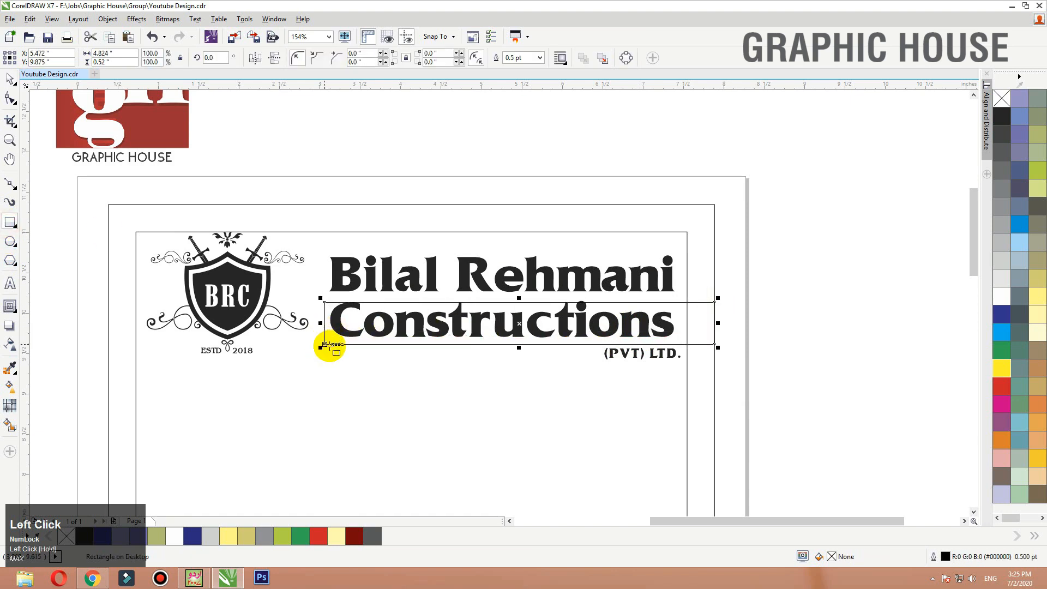
pyautogui.press('space')
pyautogui.click(1001, 113)
pyautogui.rightClick(1001, 99)
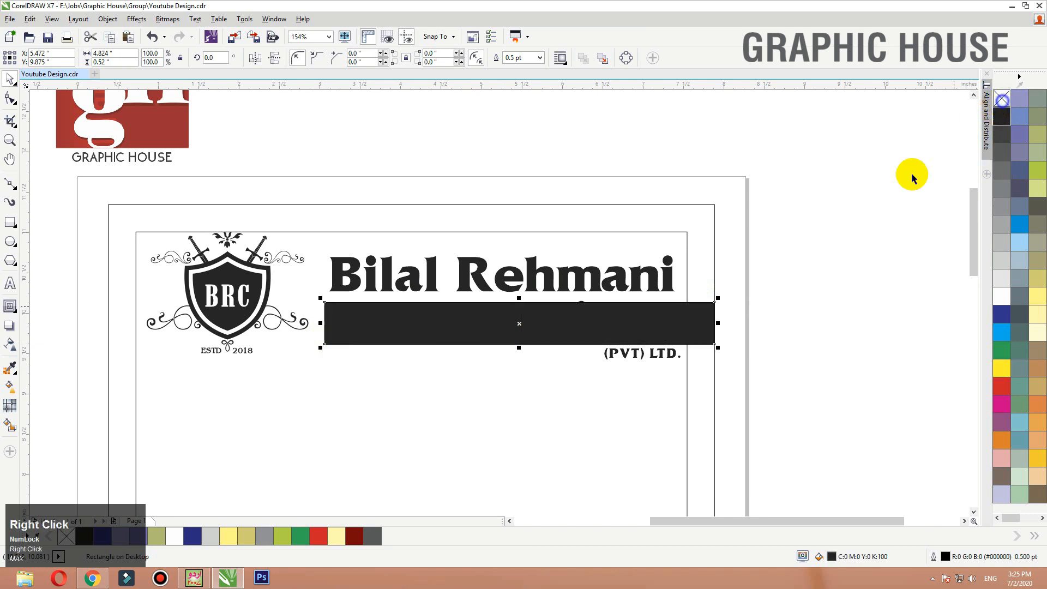
pyautogui.moveTo(801, 283); pyautogui.dragTo(330, 363)
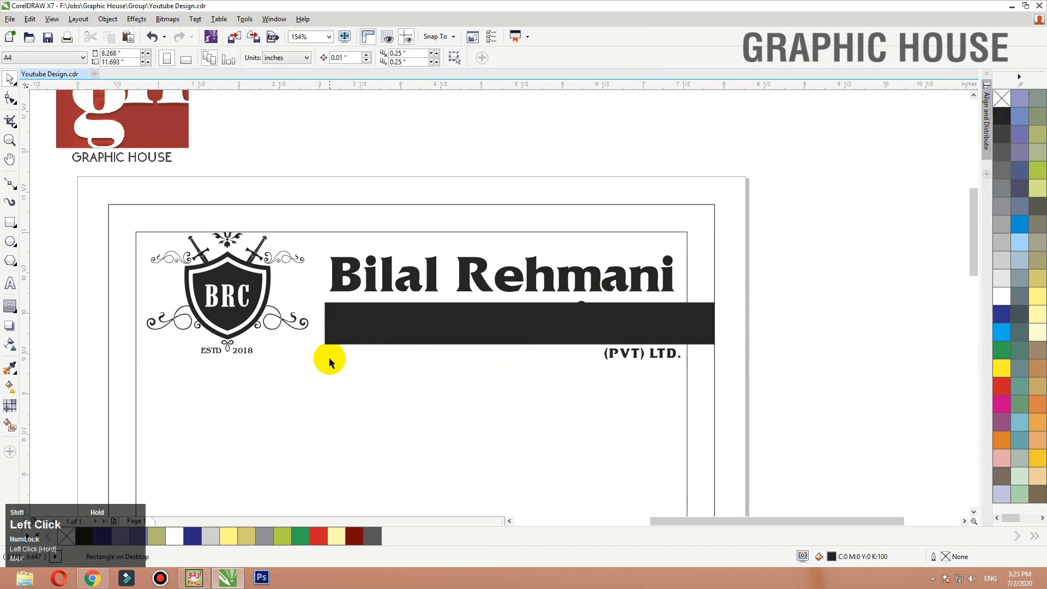
pyautogui.moveTo(582, 304); pyautogui.dragTo(585, 293)
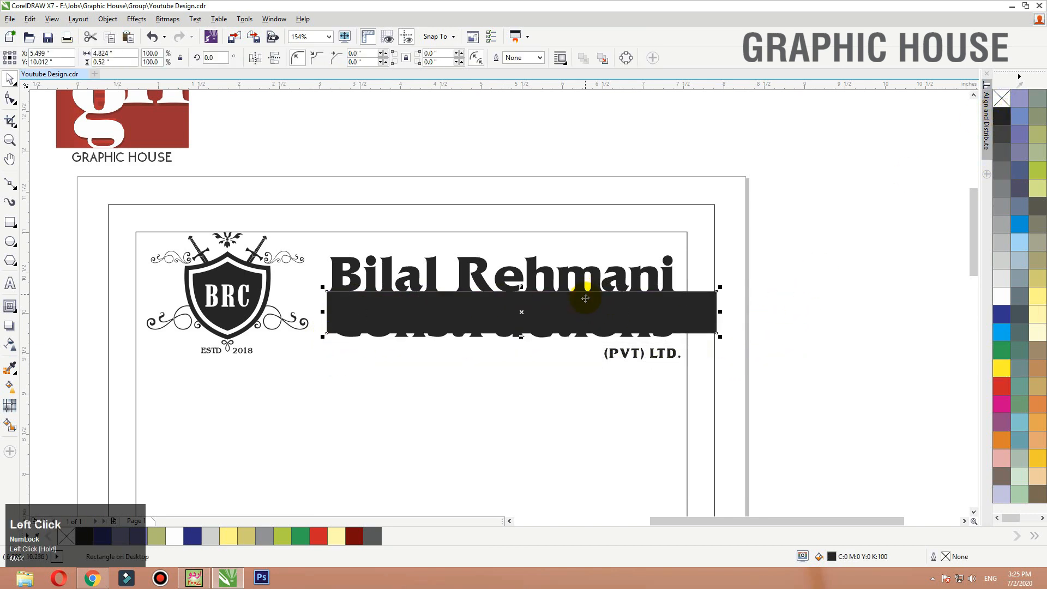
pyautogui.hotkey('ctrl', 'z')
pyautogui.moveTo(827, 268); pyautogui.dragTo(326, 420)
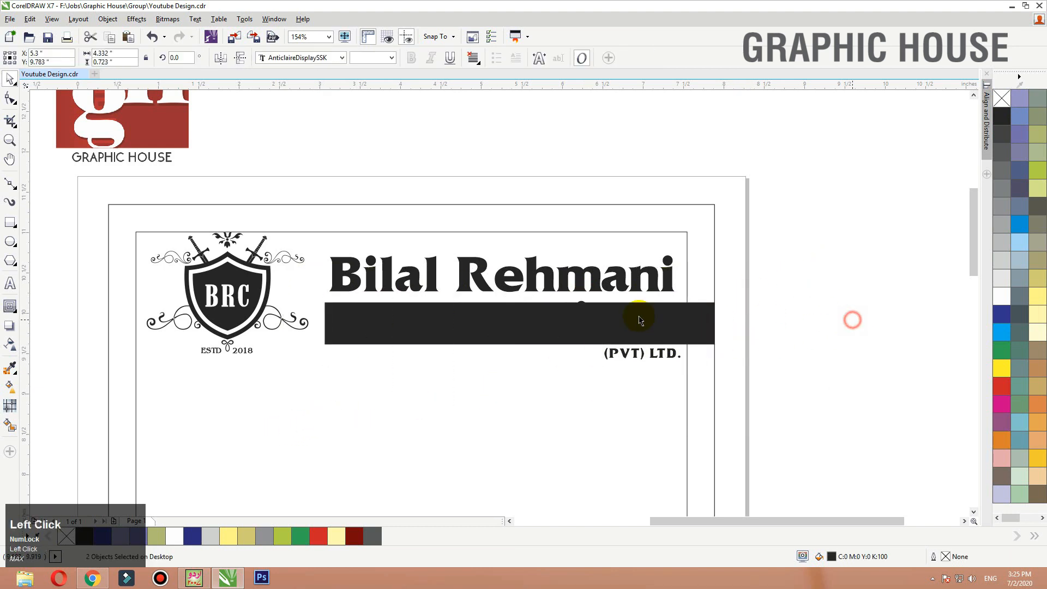
pyautogui.press('Escape')
# Step: Fill the "Constructions" text over the black bar with white
pyautogui.moveTo(583, 303); pyautogui.dragTo(596, 290)
pyautogui.hotkey('ctrl', 'z')
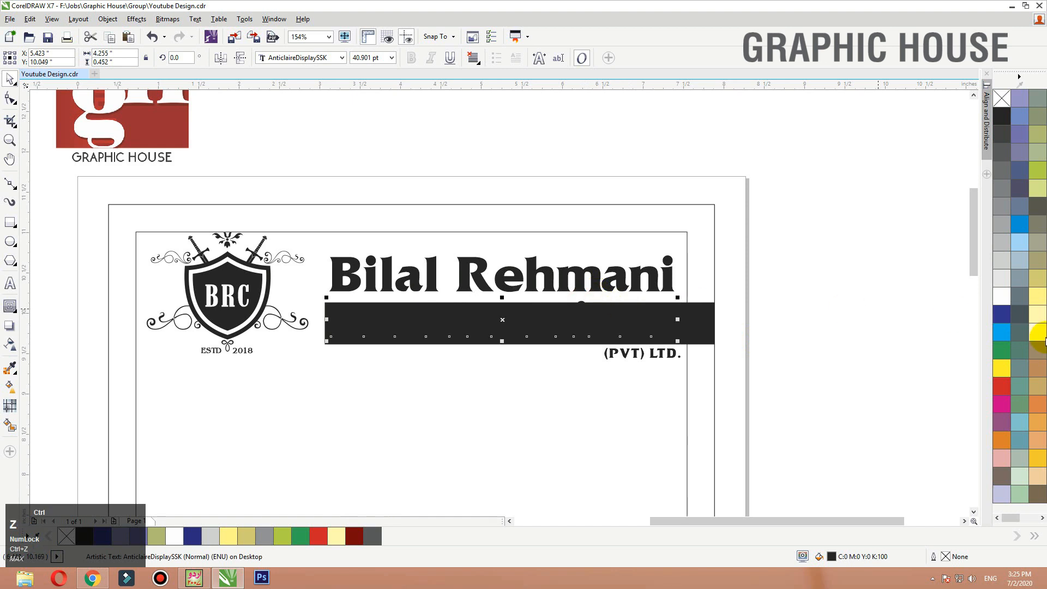
pyautogui.click(1002, 303)
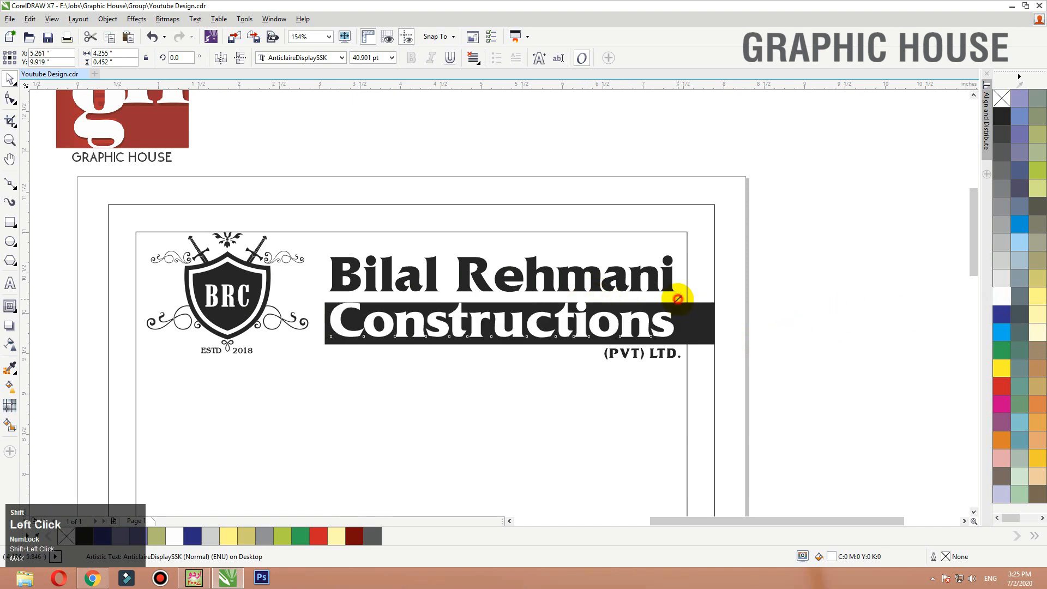
# Step: Scale "Constructions" down to about 33.4 pt with wider letter spacing, centred horizontally under the first company name line
pyautogui.moveTo(677, 299); pyautogui.dragTo(679, 340)
pyautogui.press('F10')
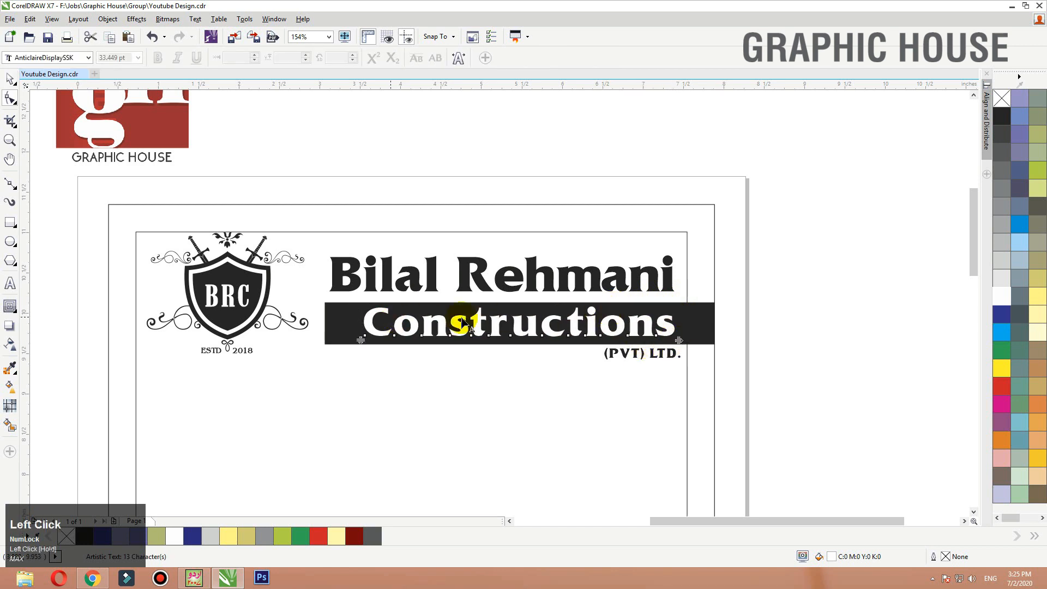
pyautogui.press('space')
pyautogui.press('c')
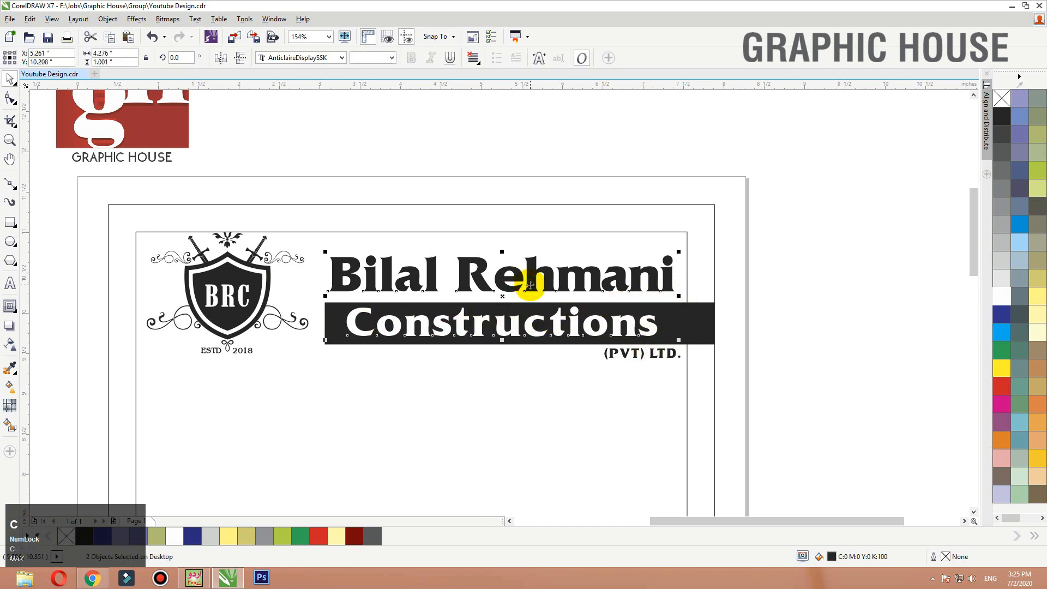
# Step: Enlarge the first company name line above the black bar proportionally to about 43.7 pt
pyautogui.click(835, 321)
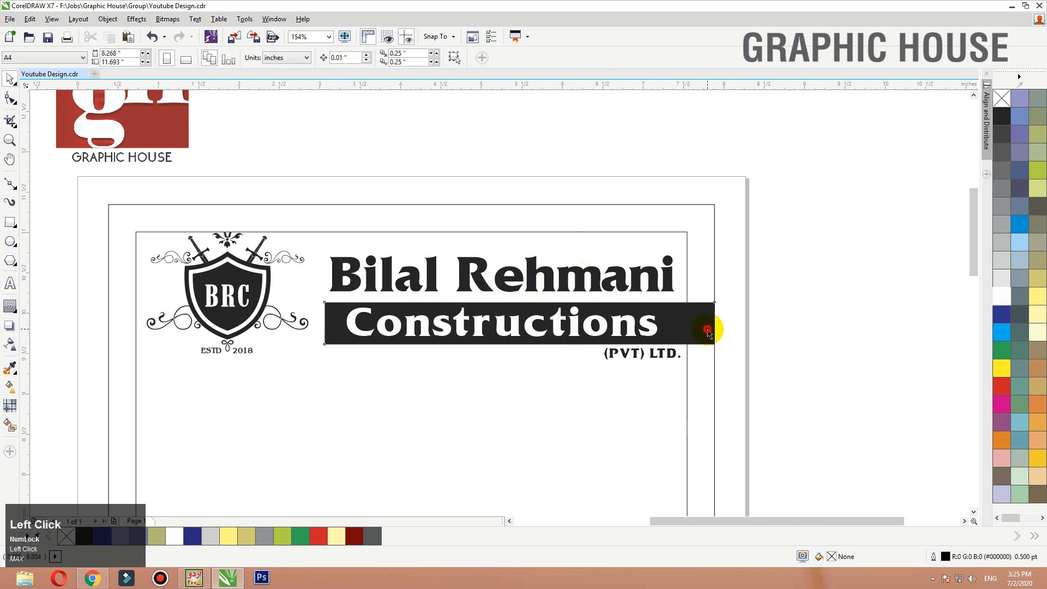
pyautogui.click(713, 327)
pyautogui.click(775, 243)
pyautogui.click(588, 278)
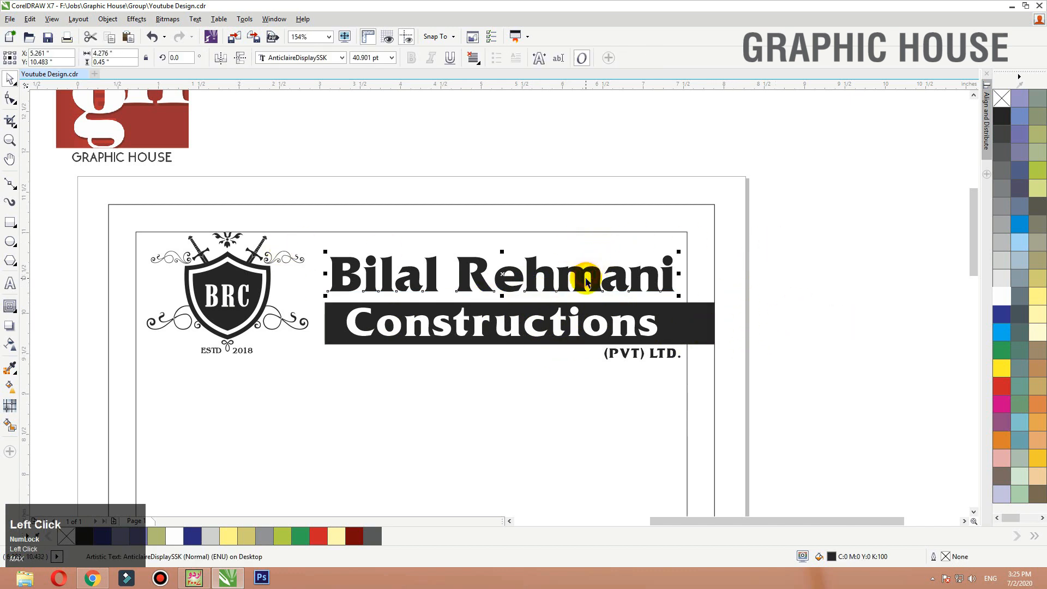
pyautogui.moveTo(584, 277); pyautogui.dragTo(689, 249)
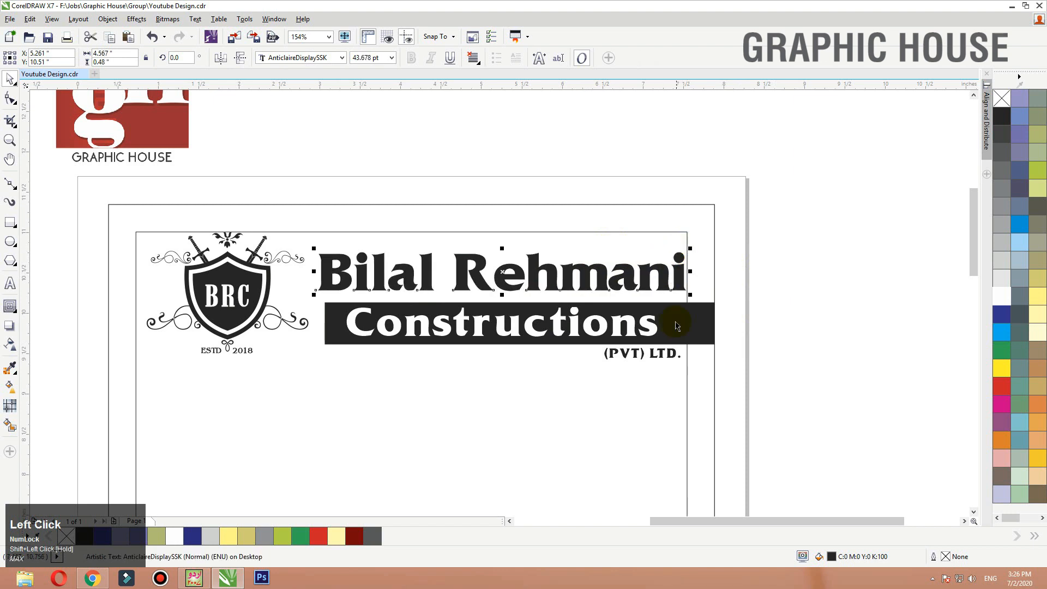
pyautogui.click(792, 284)
# Step: Move the three service lines (Turnkey Project, Grey Structure, Renovation) to the empty area on the page's right side
pyautogui.press('F3')
pyautogui.press('F3')
pyautogui.moveTo(718, 199); pyautogui.dragTo(322, 459)
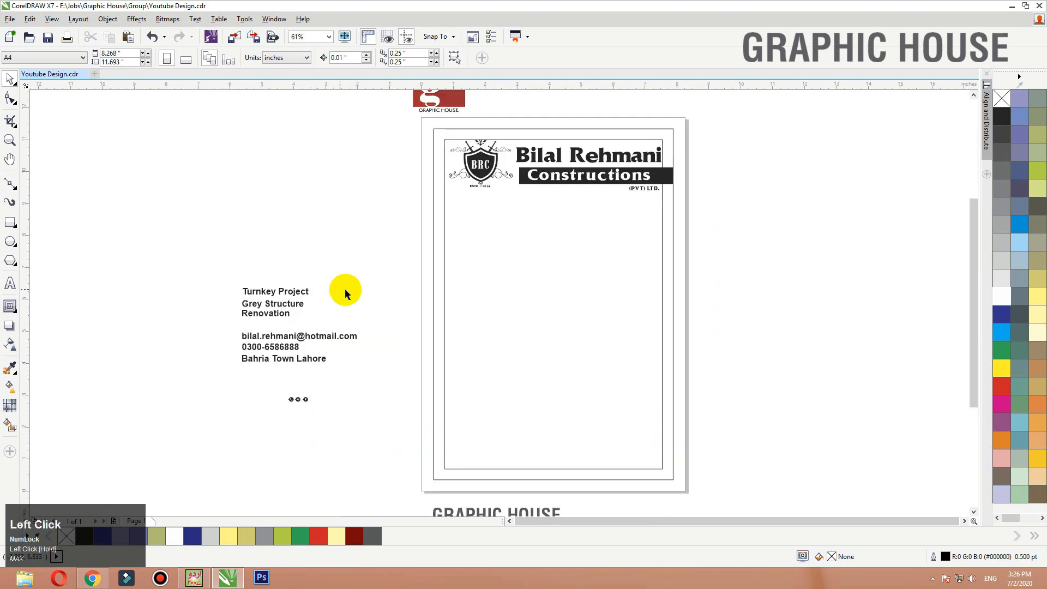
pyautogui.moveTo(337, 271); pyautogui.dragTo(767, 229)
# Step: Set the font of the three contact lines and the three service lines to Helvetica LT Std Cond
pyautogui.moveTo(198, 264); pyautogui.dragTo(385, 374)
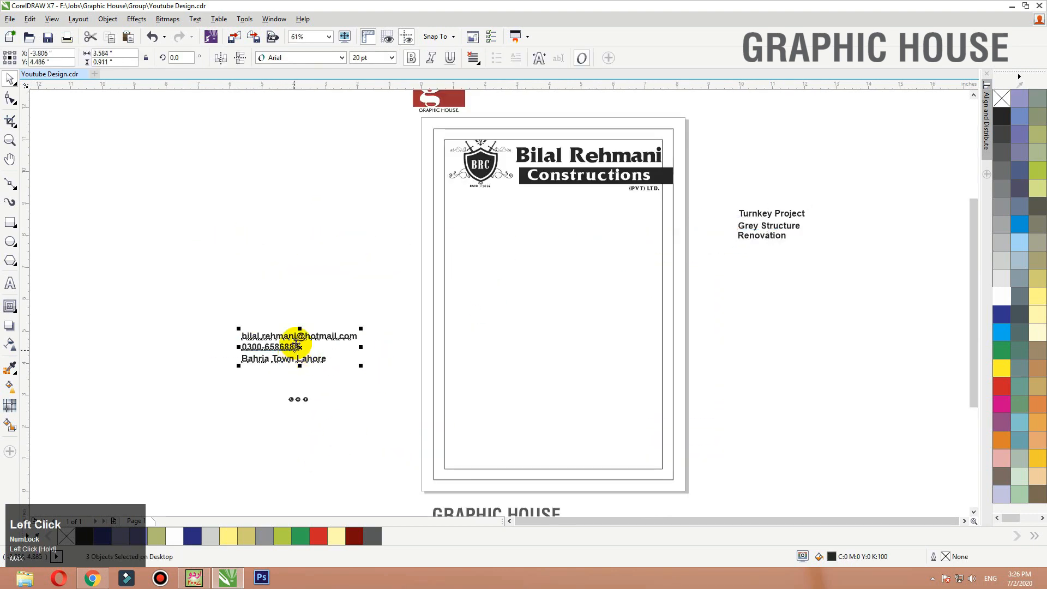
pyautogui.click(292, 58)
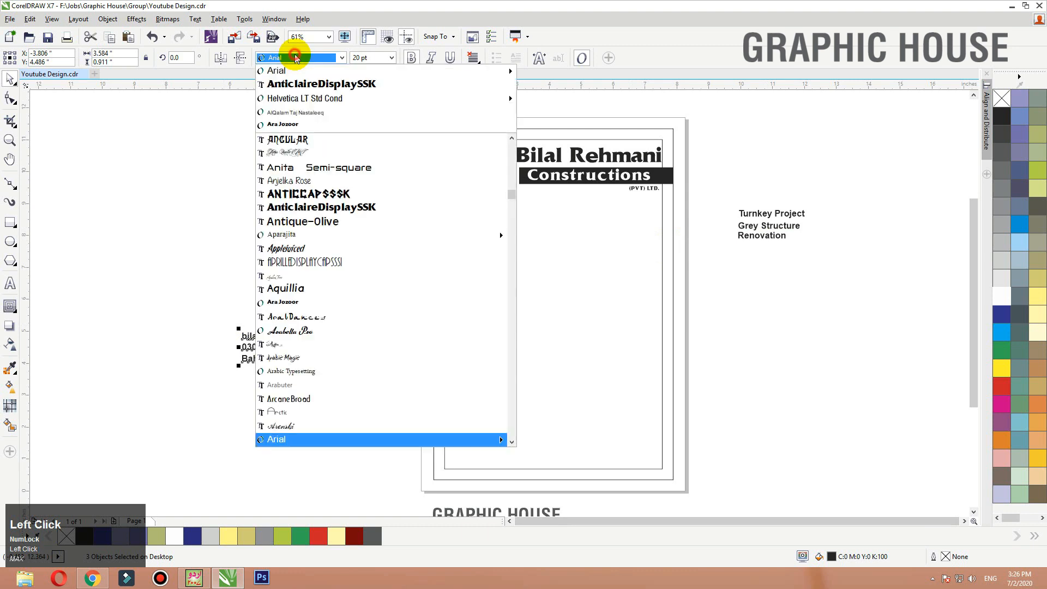
pyautogui.click(320, 98)
pyautogui.moveTo(842, 180); pyautogui.dragTo(715, 264)
pyautogui.click(294, 58)
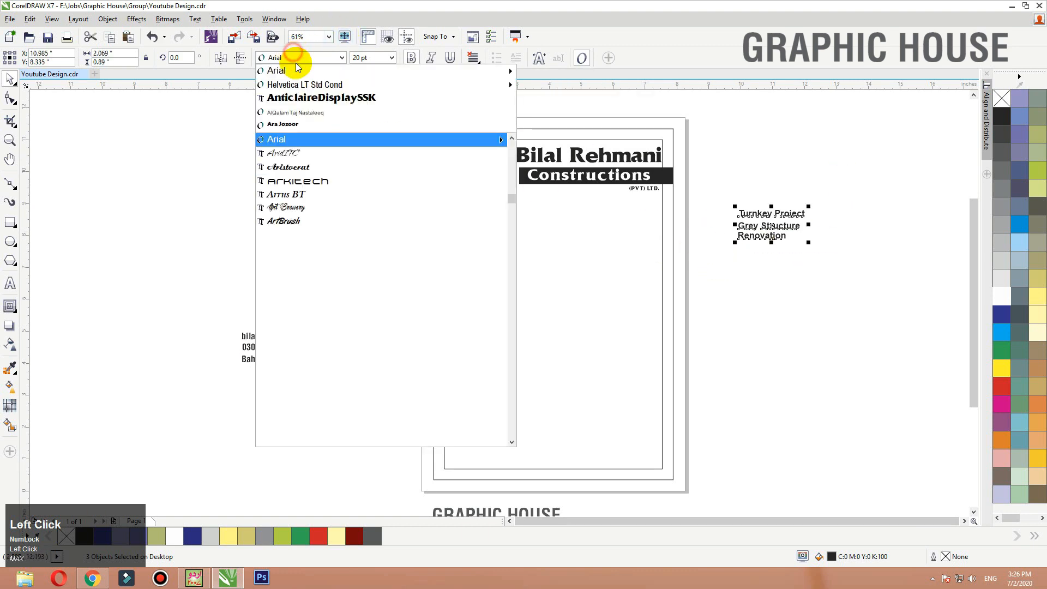
pyautogui.click(304, 90)
# Step: Move the three small contact icons to the left of the contact text lines
pyautogui.moveTo(195, 364); pyautogui.dragTo(195, 364)
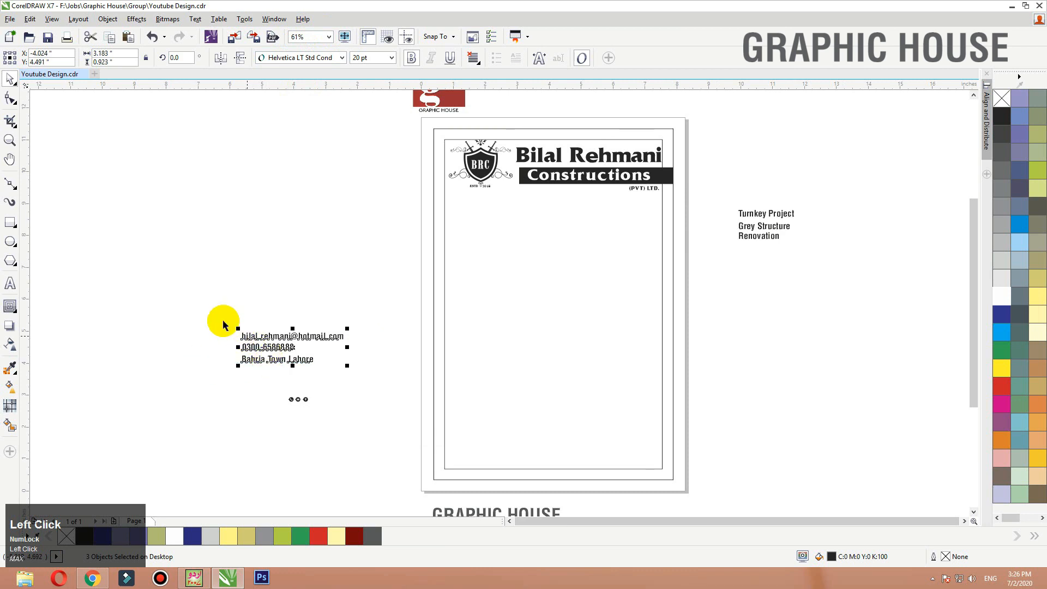
pyautogui.moveTo(217, 318); pyautogui.dragTo(398, 402)
pyautogui.click(270, 361)
pyautogui.moveTo(222, 366); pyautogui.dragTo(367, 413)
pyautogui.moveTo(297, 398); pyautogui.dragTo(205, 333)
pyautogui.moveTo(136, 295); pyautogui.dragTo(431, 362)
pyautogui.click(370, 221)
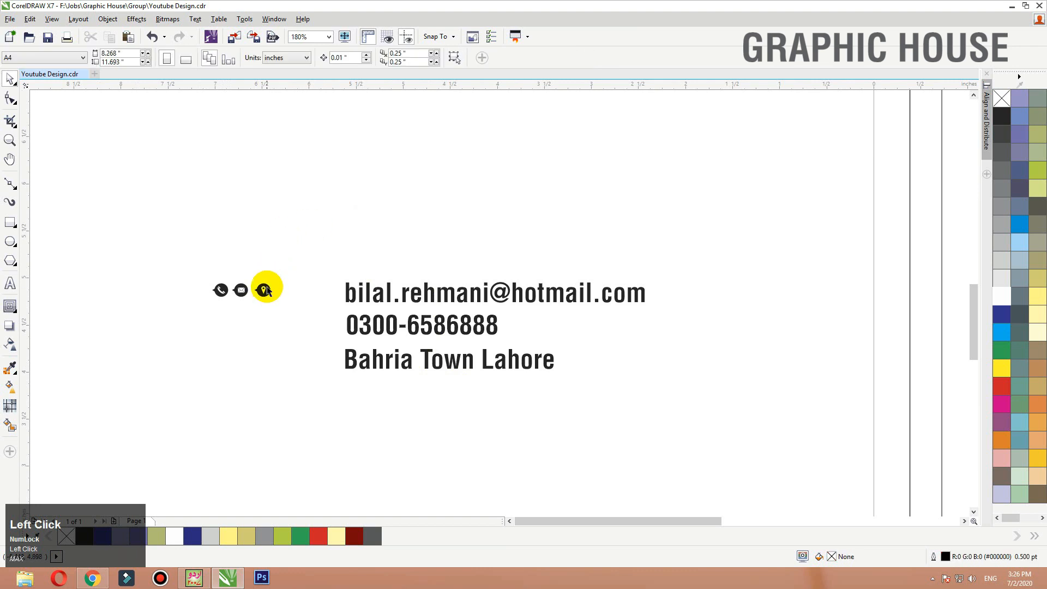
# Step: Stack the phone, envelope and location icons in a centred vertical column closer to the contact lines
pyautogui.moveTo(267, 290); pyautogui.dragTo(258, 343)
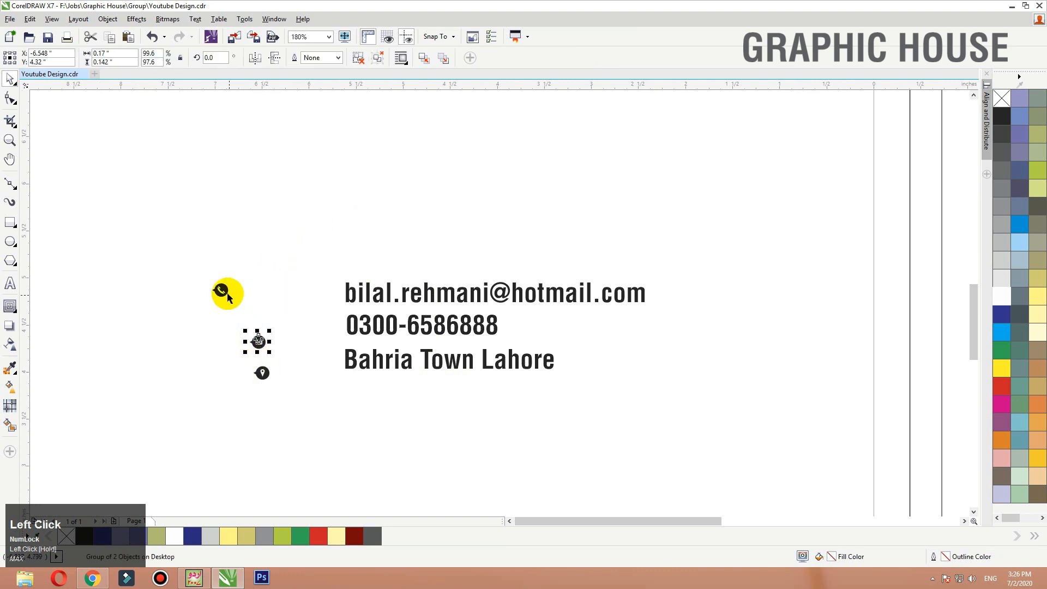
pyautogui.moveTo(224, 292); pyautogui.dragTo(255, 311)
pyautogui.moveTo(236, 270); pyautogui.dragTo(279, 391)
pyautogui.press('c')
pyautogui.moveTo(264, 343); pyautogui.dragTo(299, 323)
pyautogui.click(251, 275)
pyautogui.press('F2')
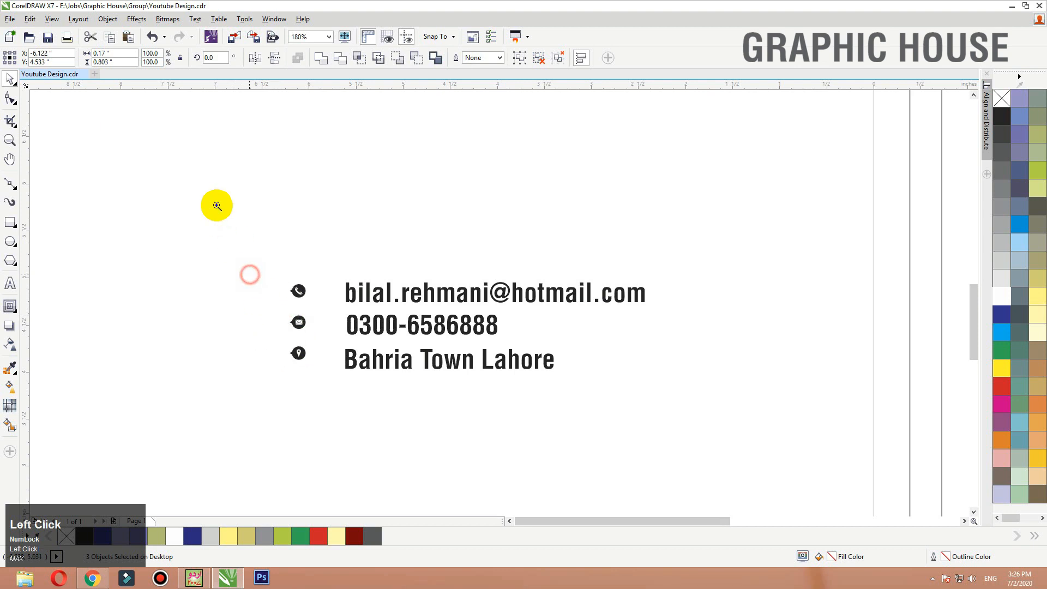
# Step: Lower the location icon toward the address, place the phone number on top and the e-mail line level with the envelope icon
pyautogui.moveTo(223, 206); pyautogui.dragTo(724, 411)
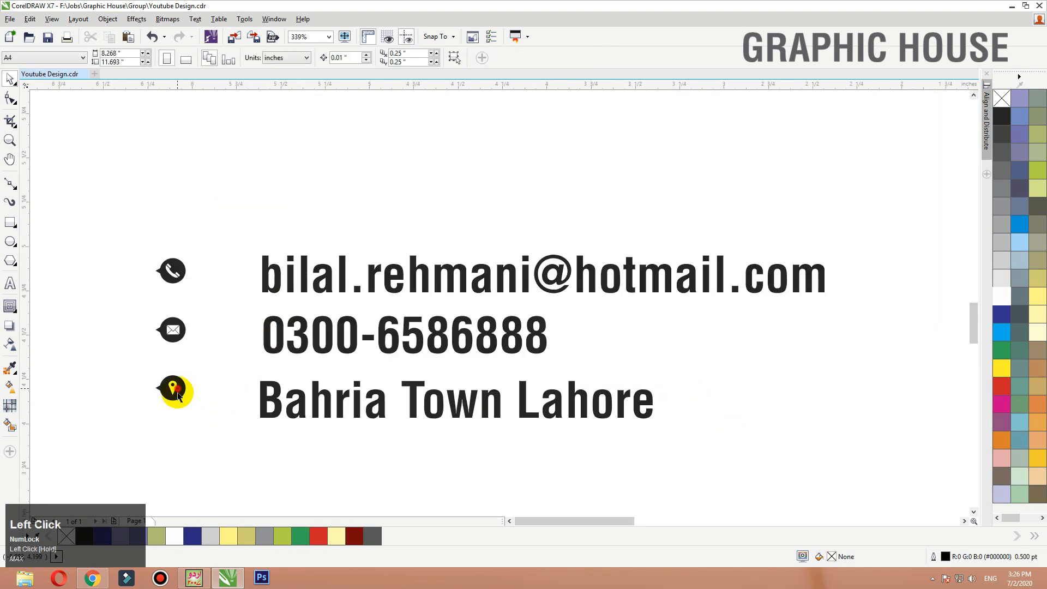
pyautogui.moveTo(178, 396); pyautogui.dragTo(178, 417)
pyautogui.click(300, 334)
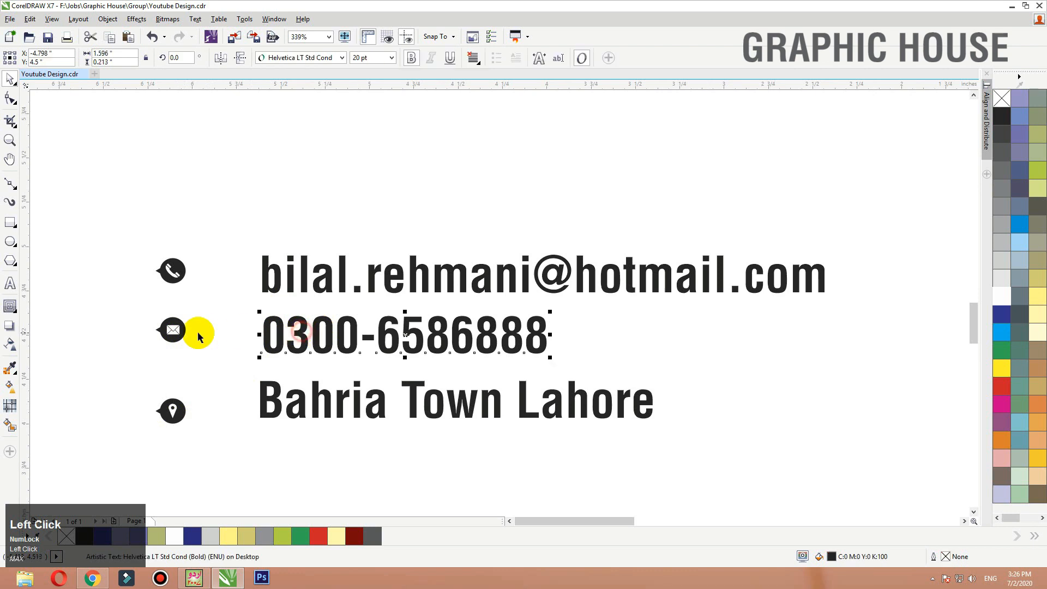
pyautogui.click(198, 314)
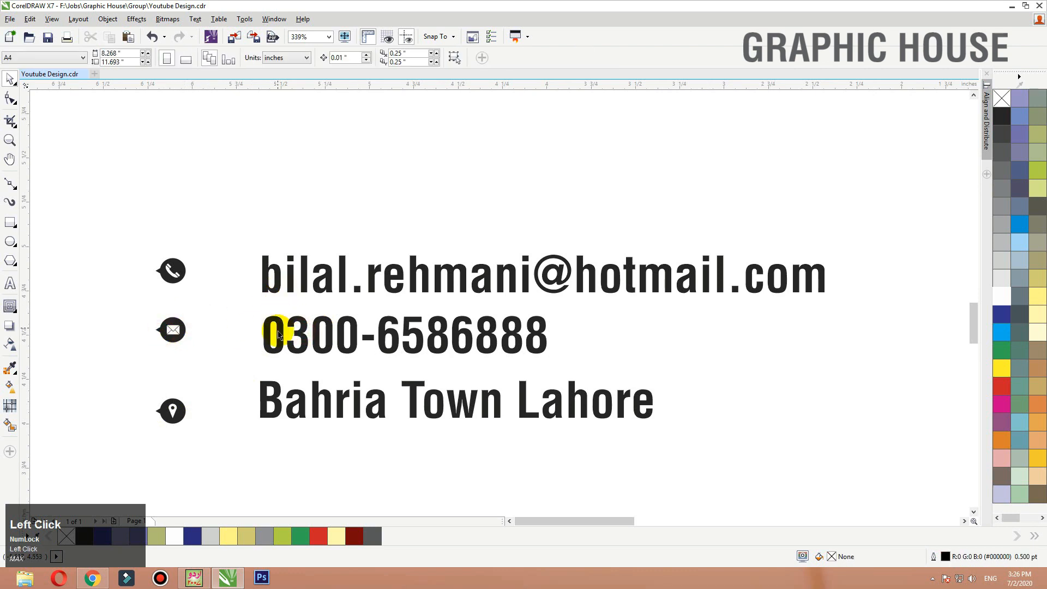
pyautogui.moveTo(282, 238); pyautogui.dragTo(281, 197)
pyautogui.moveTo(293, 286); pyautogui.dragTo(290, 329)
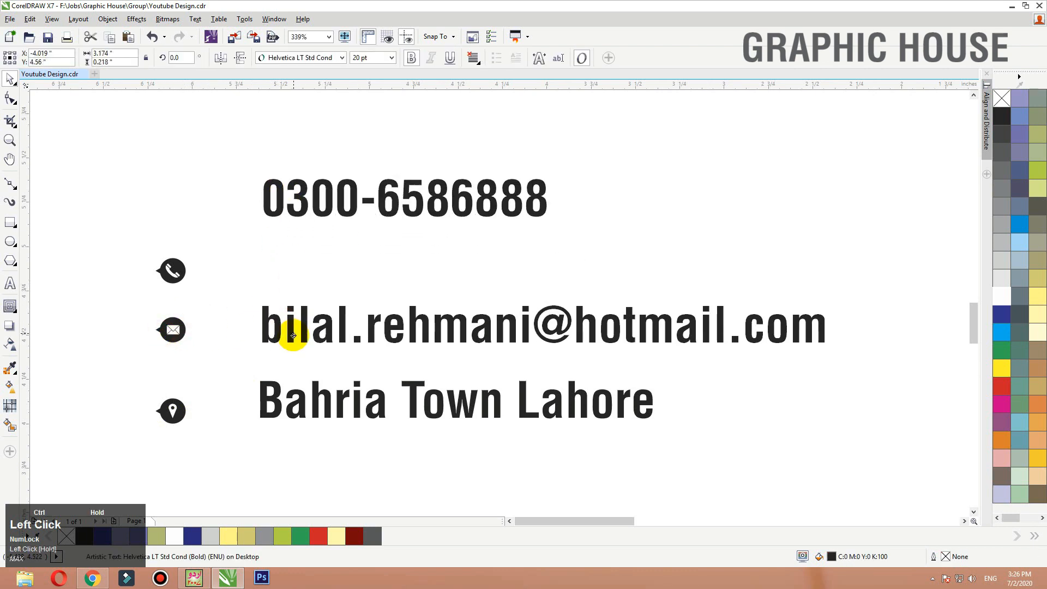
# Step: Place the envelope icon directly before the e-mail line and the location icon directly before the address
pyautogui.click(175, 329)
pyautogui.moveTo(175, 330); pyautogui.dragTo(220, 328)
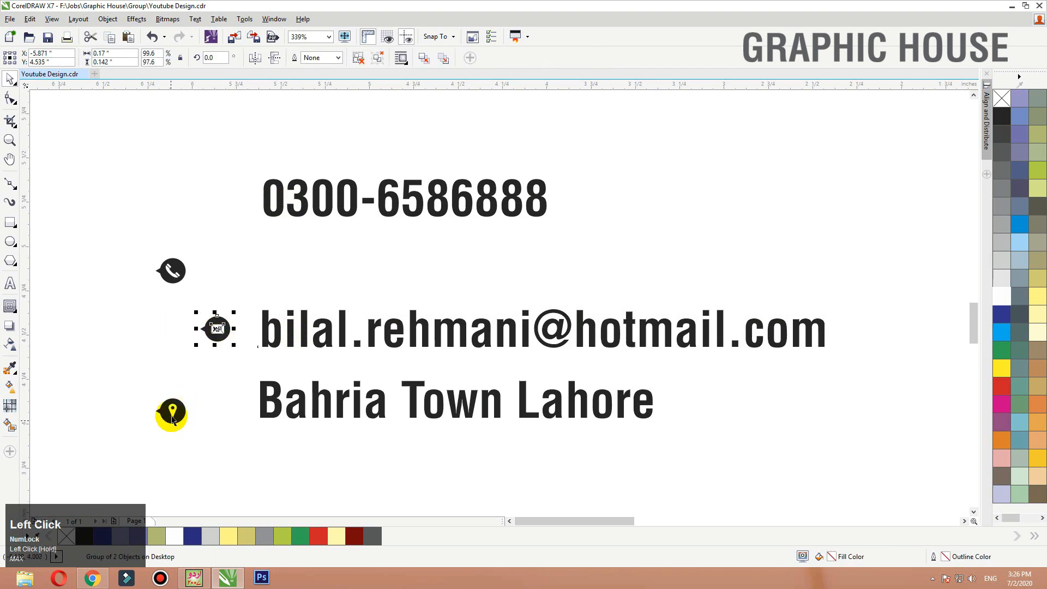
pyautogui.moveTo(172, 414); pyautogui.dragTo(226, 405)
pyautogui.click(261, 302)
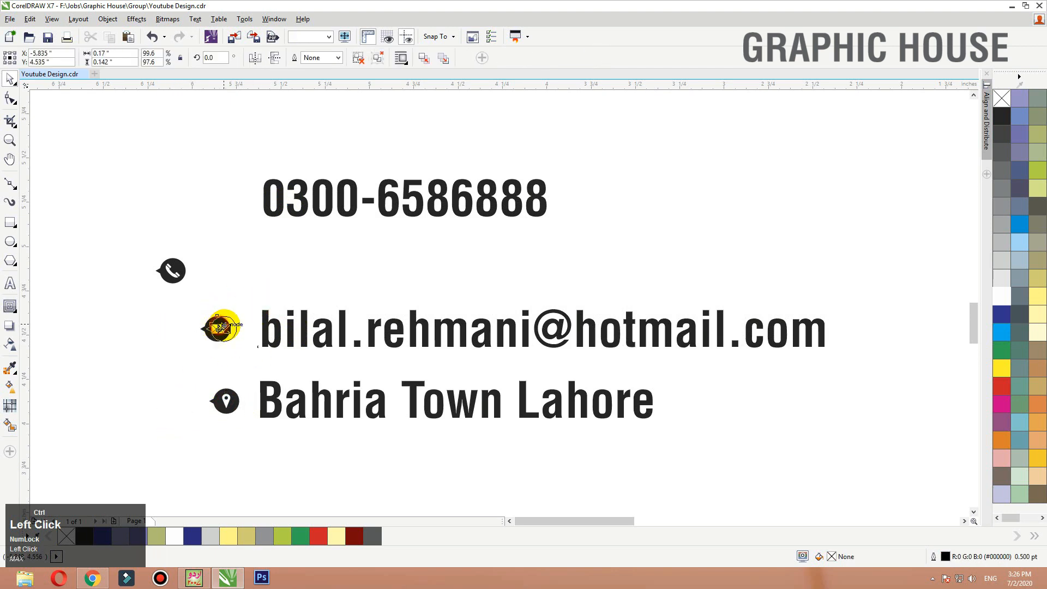
# Step: Enlarge the envelope icon to about 0.21 × 0.176 inches and repeat the scaling on the location and phone icons
pyautogui.moveTo(219, 325); pyautogui.dragTo(245, 321)
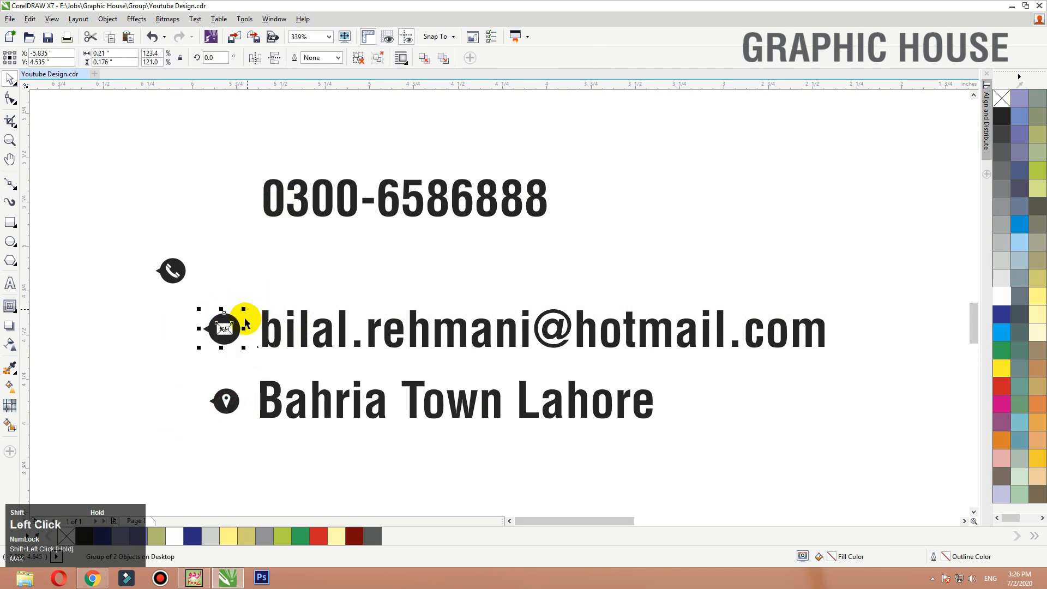
pyautogui.moveTo(159, 375); pyautogui.dragTo(262, 459)
pyautogui.hotkey('ctrl', 'r')
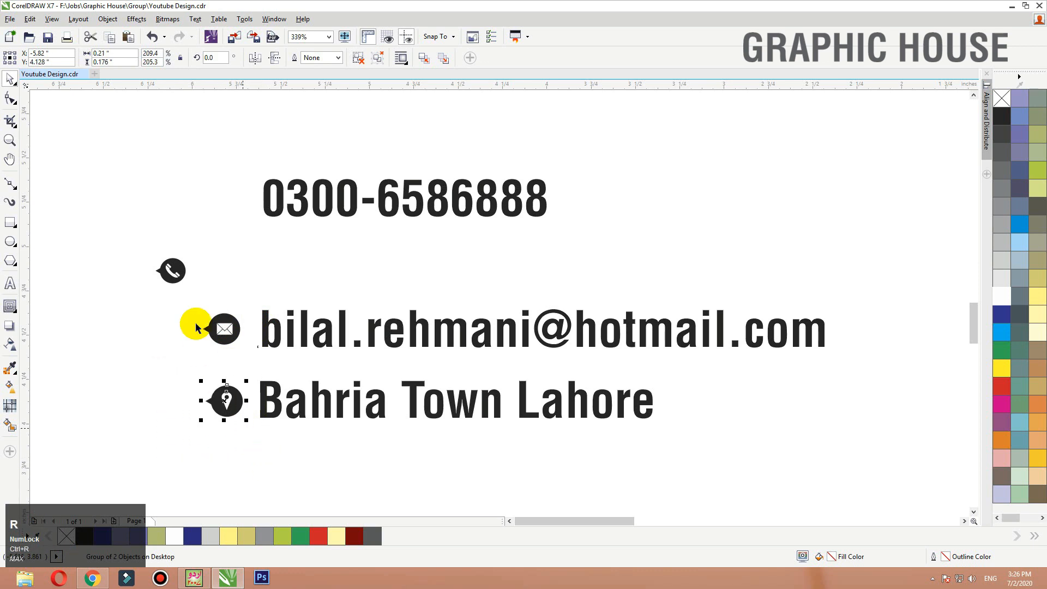
pyautogui.moveTo(224, 237); pyautogui.dragTo(52, 342)
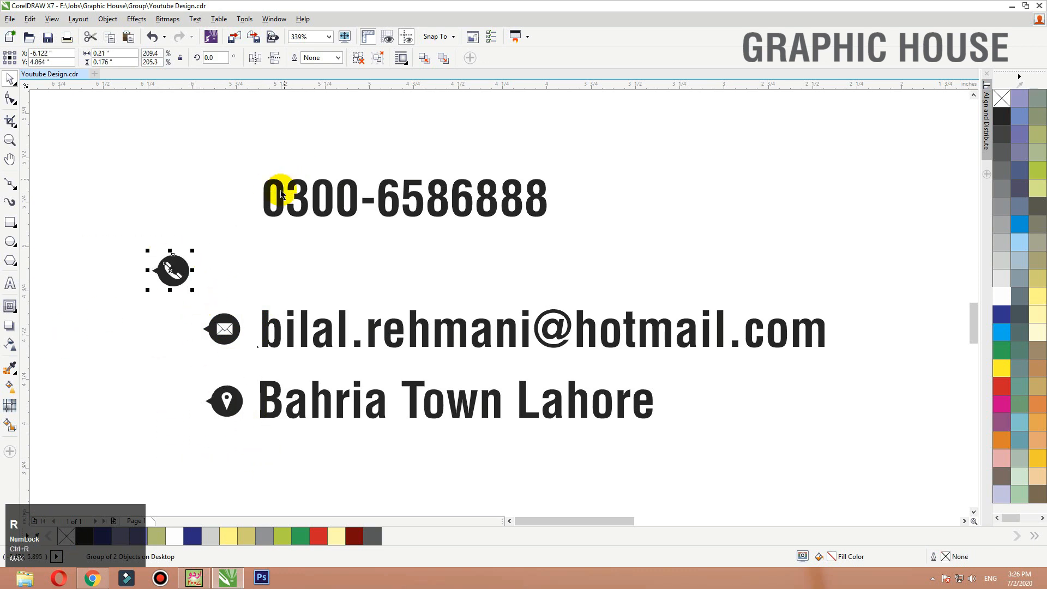
# Step: Arrange the contact details with their icons in one row, ordered phone number, e-mail and address
pyautogui.moveTo(179, 278); pyautogui.dragTo(110, 258)
pyautogui.keyDown('shift'); pyautogui.click(284, 207); pyautogui.keyUp('shift')
pyautogui.scroll(-2, 284, 207)
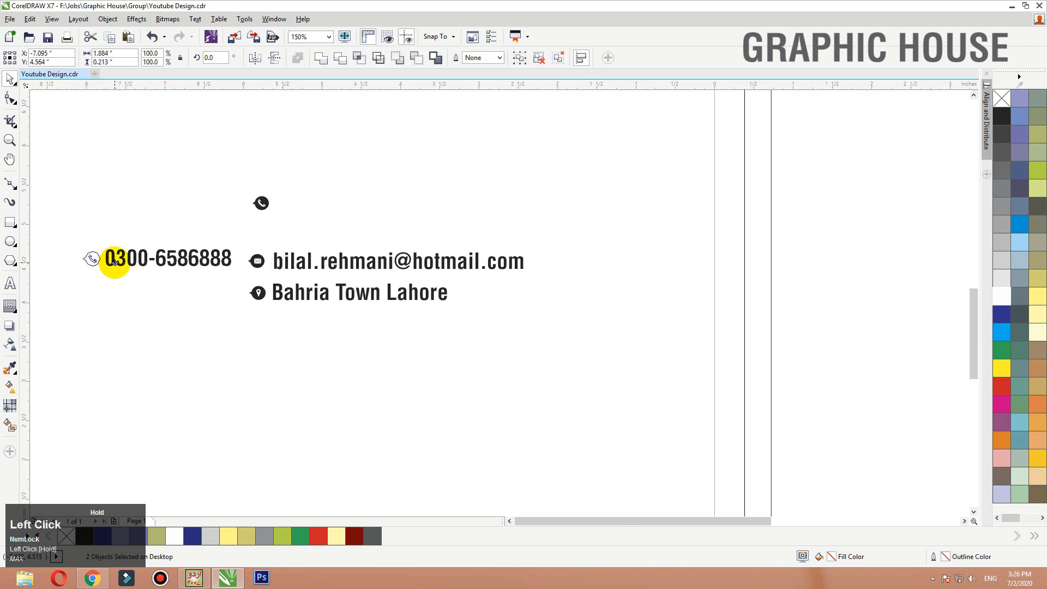
pyautogui.moveTo(163, 330); pyautogui.dragTo(463, 280)
pyautogui.moveTo(402, 297); pyautogui.dragTo(687, 267)
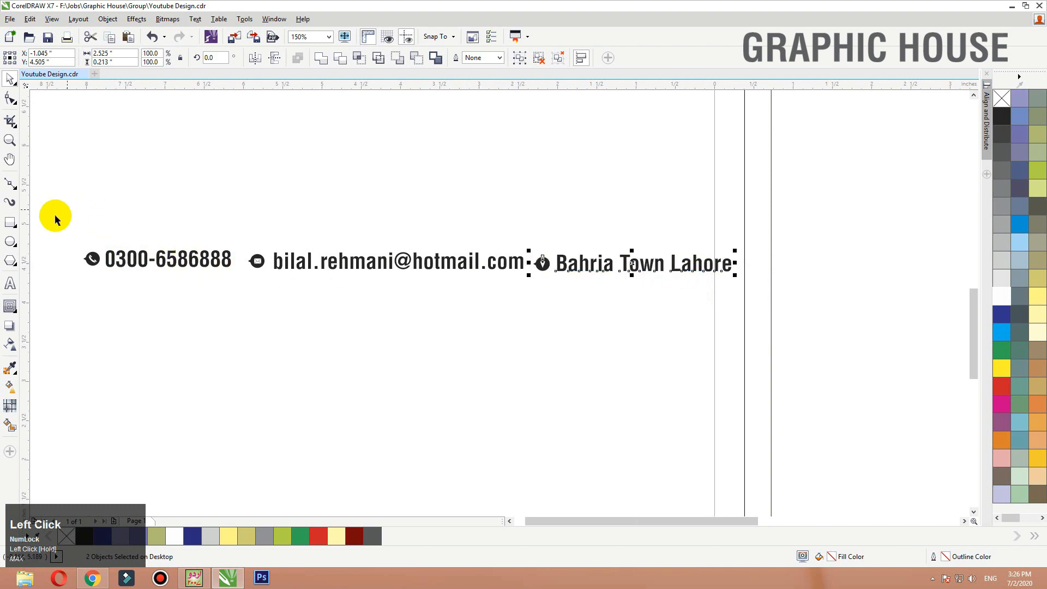
# Step: Distribute the six contact row objects with equal horizontal spacing, align their centres vertically and group them
pyautogui.moveTo(53, 221); pyautogui.dragTo(764, 298)
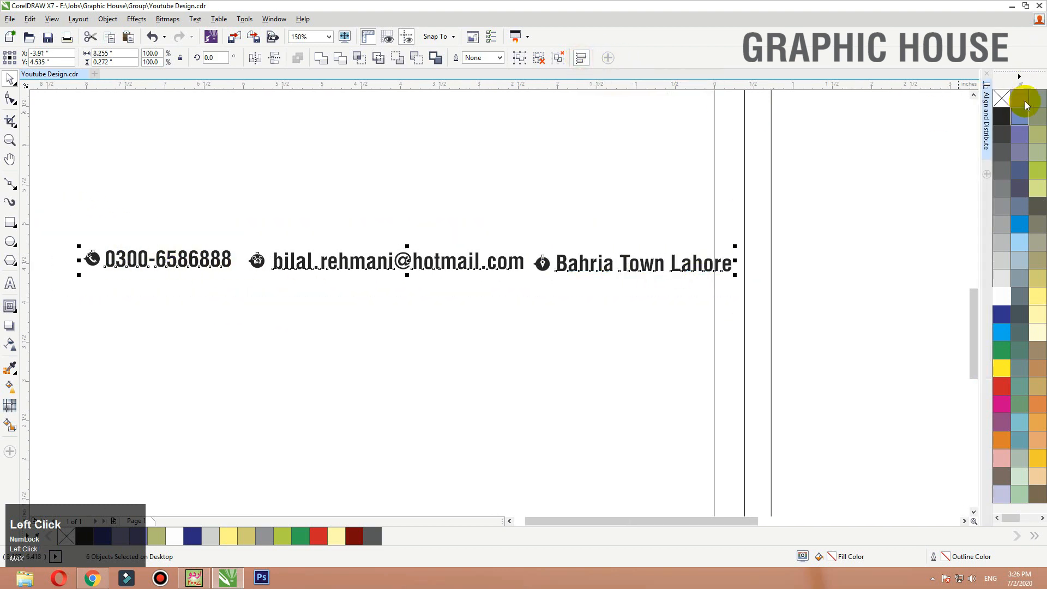
pyautogui.click(991, 105)
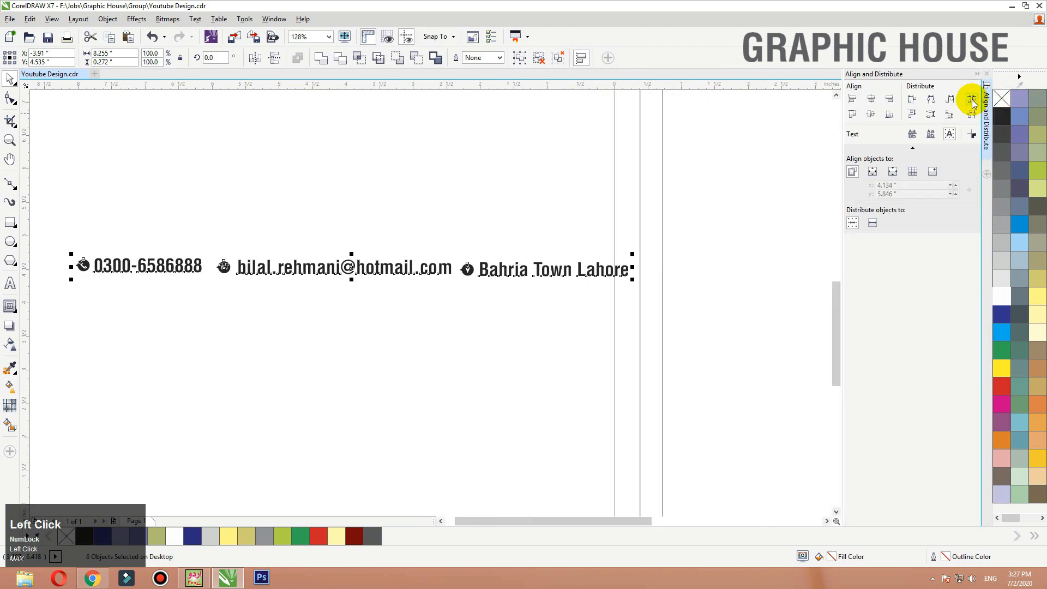
pyautogui.click(972, 102)
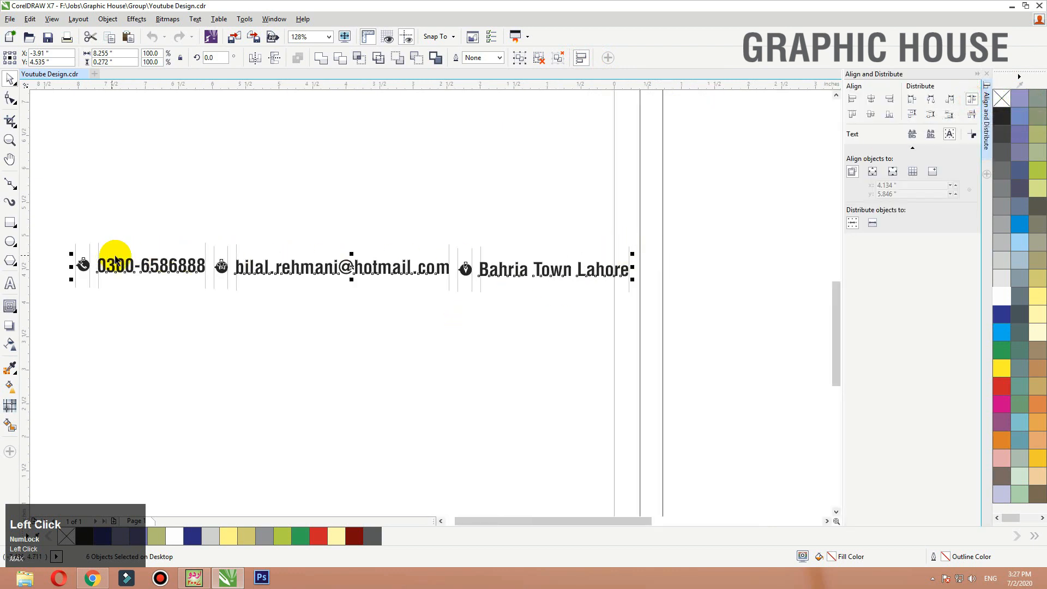
pyautogui.press('e')
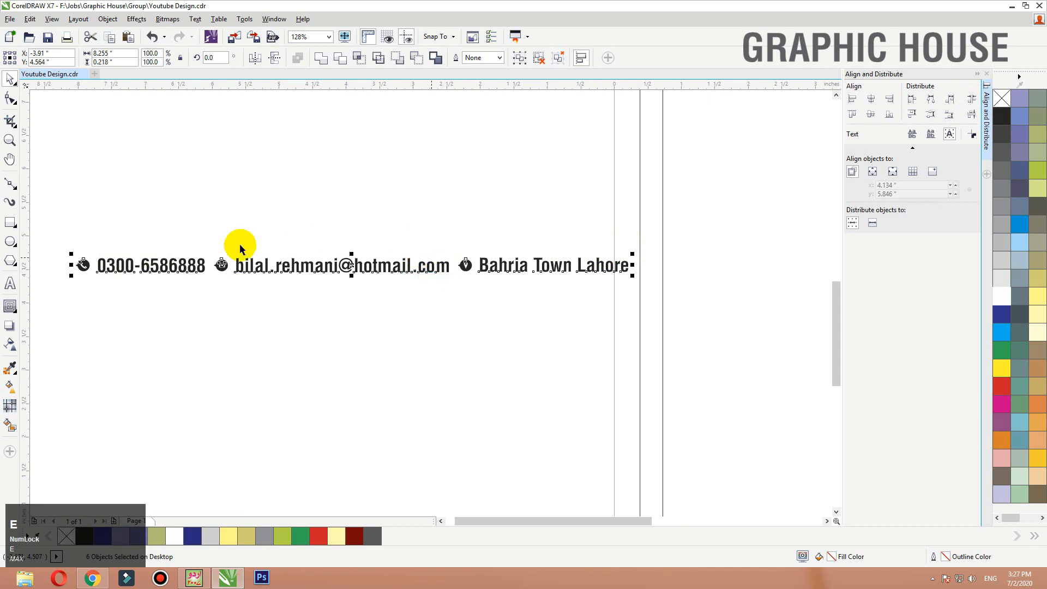
pyautogui.hotkey('ctrl', 'g')
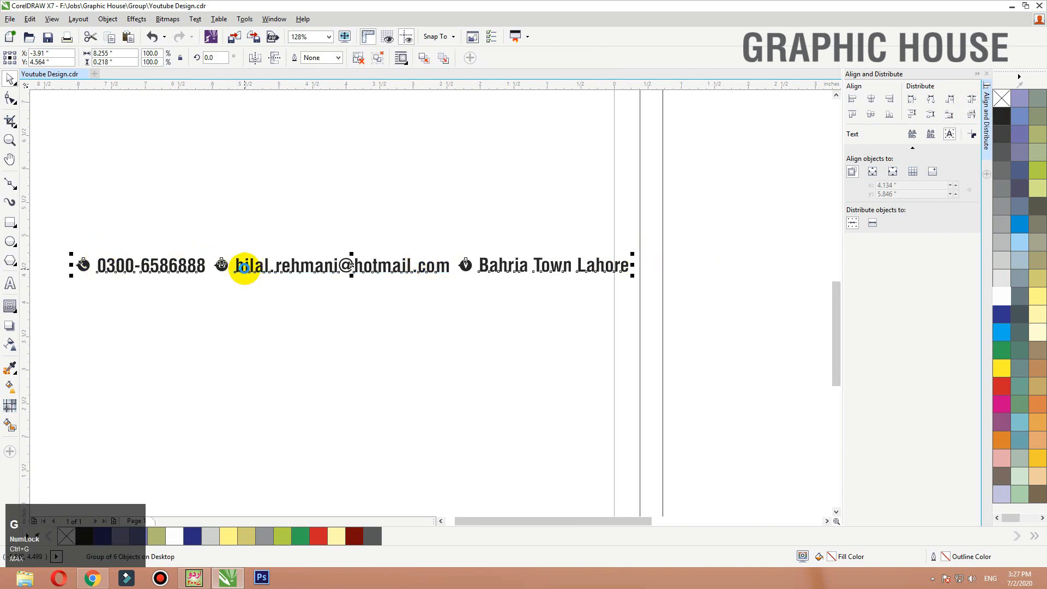
# Step: Move the grouped contact row onto the foot of the page and scale it down to about 6.73 × 0.18 inches
pyautogui.scroll(-3, 246, 264)
pyautogui.moveTo(245, 265); pyautogui.dragTo(538, 392)
pyautogui.press('F2')
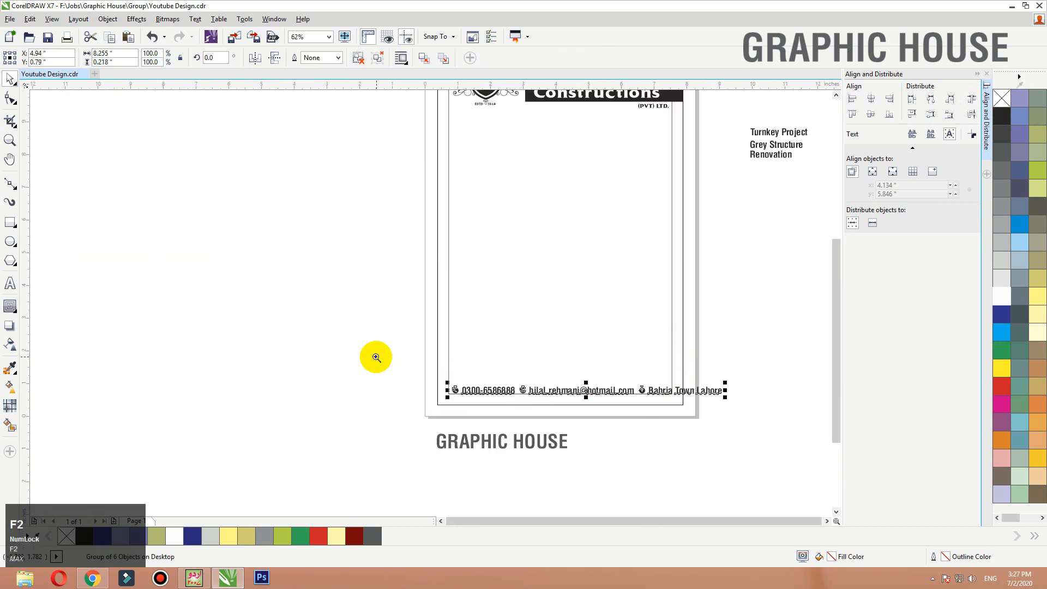
pyautogui.moveTo(374, 353); pyautogui.dragTo(764, 432)
pyautogui.moveTo(743, 281); pyautogui.dragTo(641, 279)
pyautogui.click(151, 340)
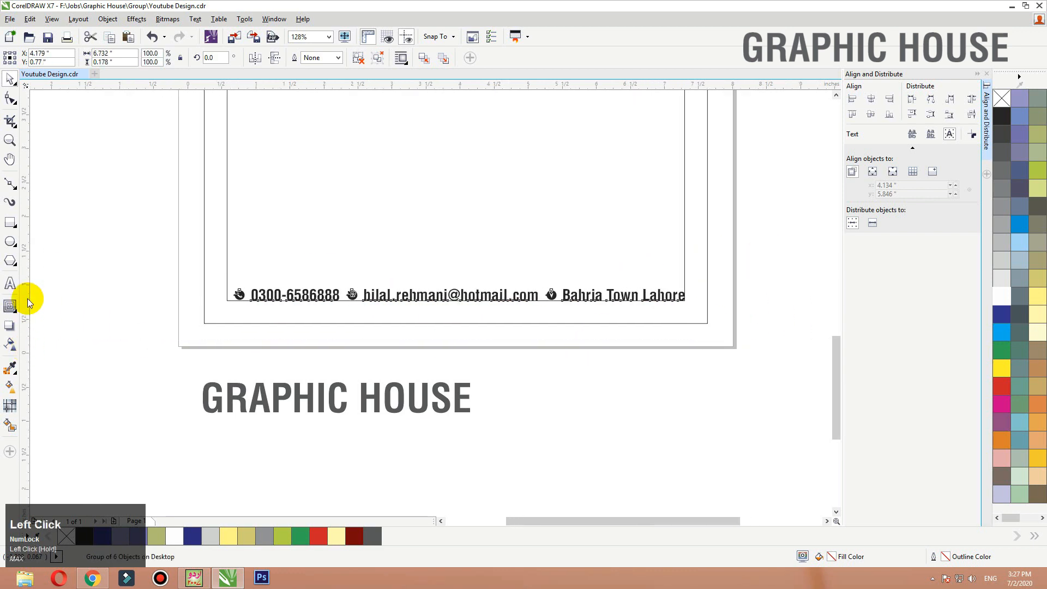
# Step: Draw a bar about 7.5 × 0.39 inches across the outer frame over the contact row, filled black without outline
pyautogui.click(10, 222)
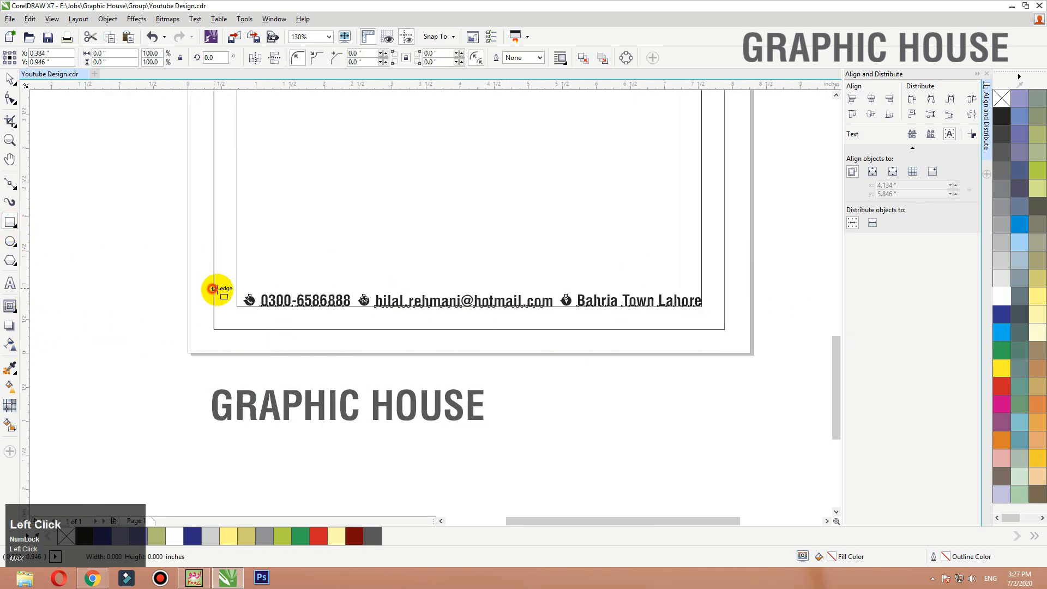
pyautogui.moveTo(213, 289); pyautogui.dragTo(725, 316)
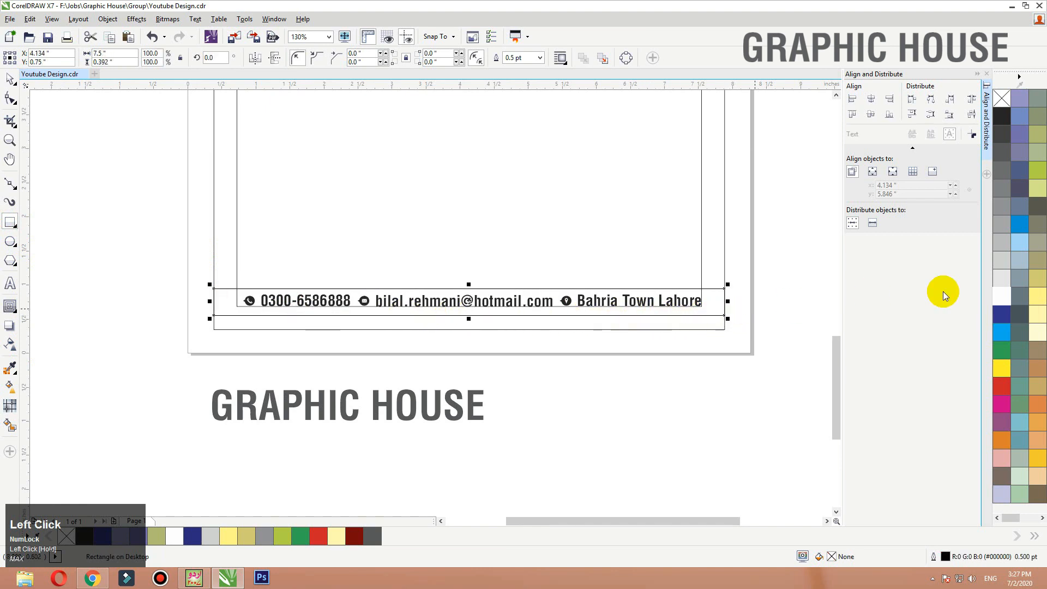
pyautogui.click(1001, 116)
pyautogui.rightClick(1001, 98)
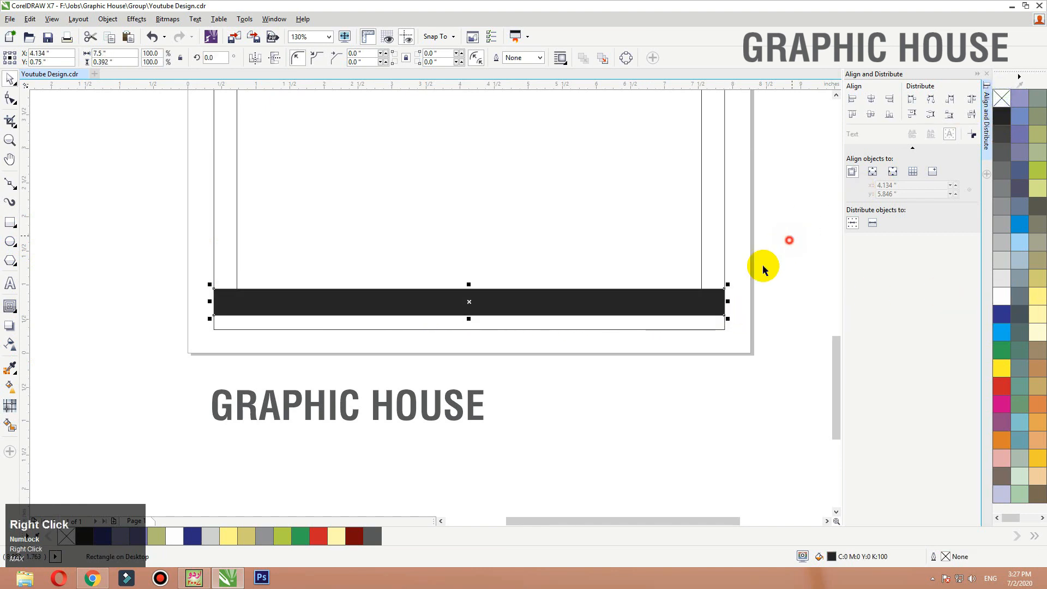
# Step: Bring the contact row in front of the black bar, filled white and vertically centred on it
pyautogui.moveTo(791, 236); pyautogui.dragTo(220, 358)
pyautogui.hotkey('shift', 'pageup')
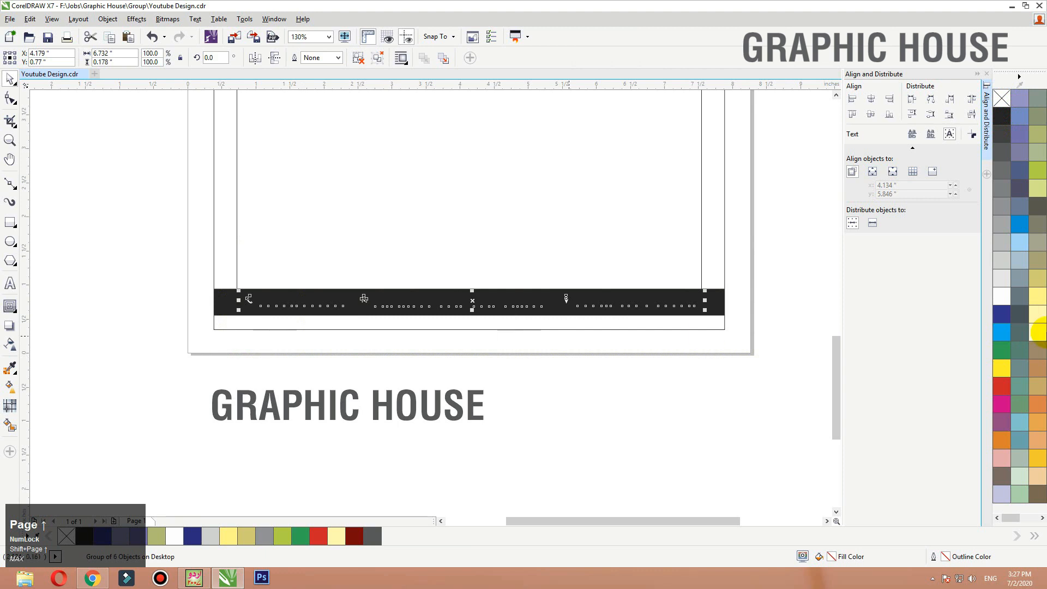
pyautogui.click(1001, 299)
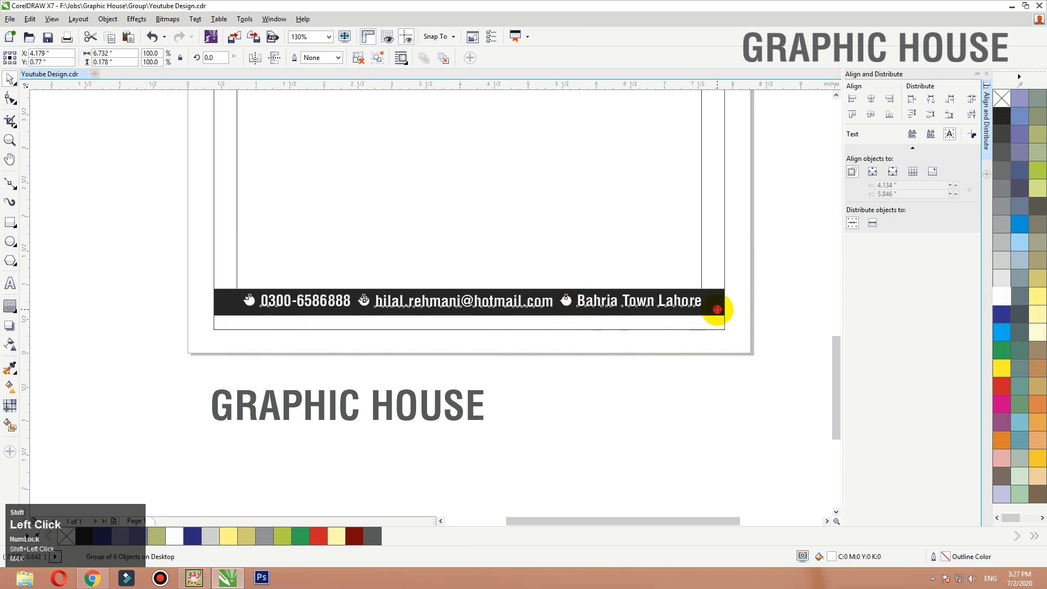
pyautogui.click(713, 355)
# Step: Fill the inner symbols of the location and envelope icons black, with the envelope centred in its white circle
pyautogui.moveTo(524, 309); pyautogui.dragTo(524, 308)
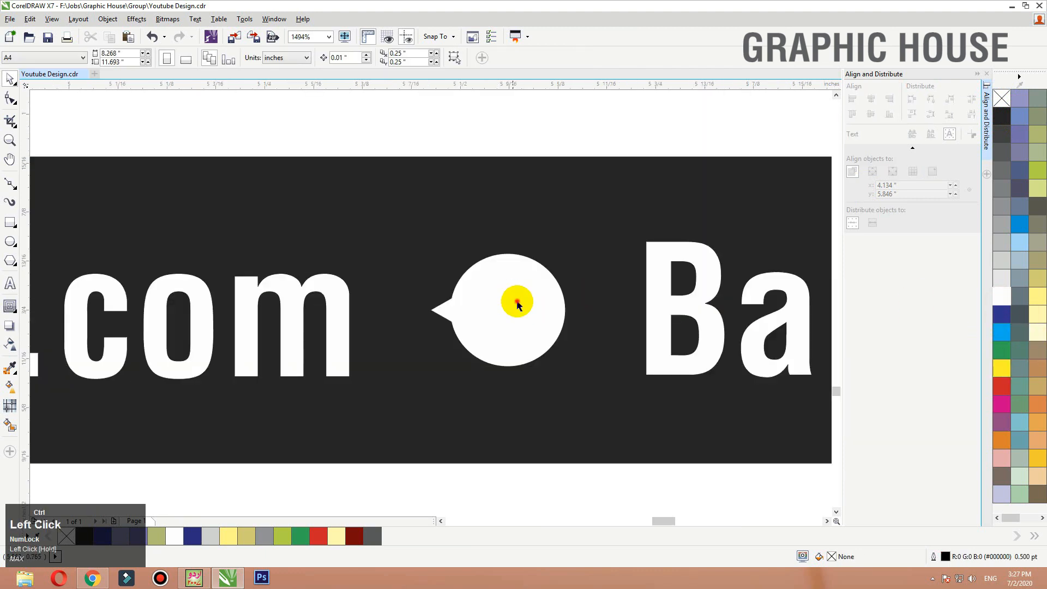
pyautogui.keyDown('ctrl'); pyautogui.click(507, 300); pyautogui.keyUp('ctrl')
pyautogui.hotkey('ctrl', 'z')
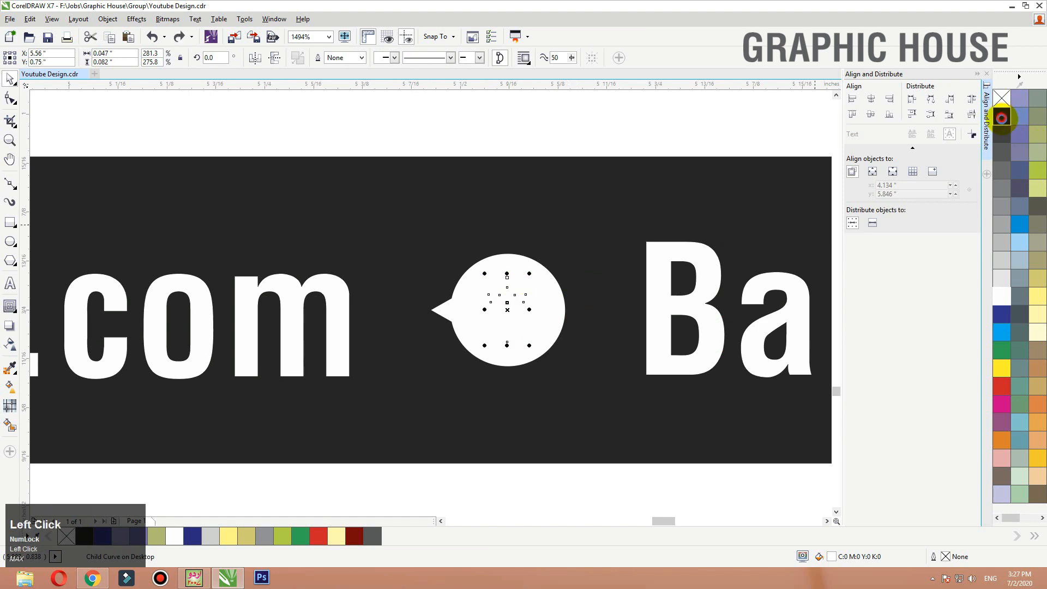
pyautogui.scroll(-5, 657, 289)
pyautogui.moveTo(255, 269); pyautogui.dragTo(142, 352)
pyautogui.keyDown('ctrl'); pyautogui.click(308, 332); pyautogui.keyUp('ctrl')
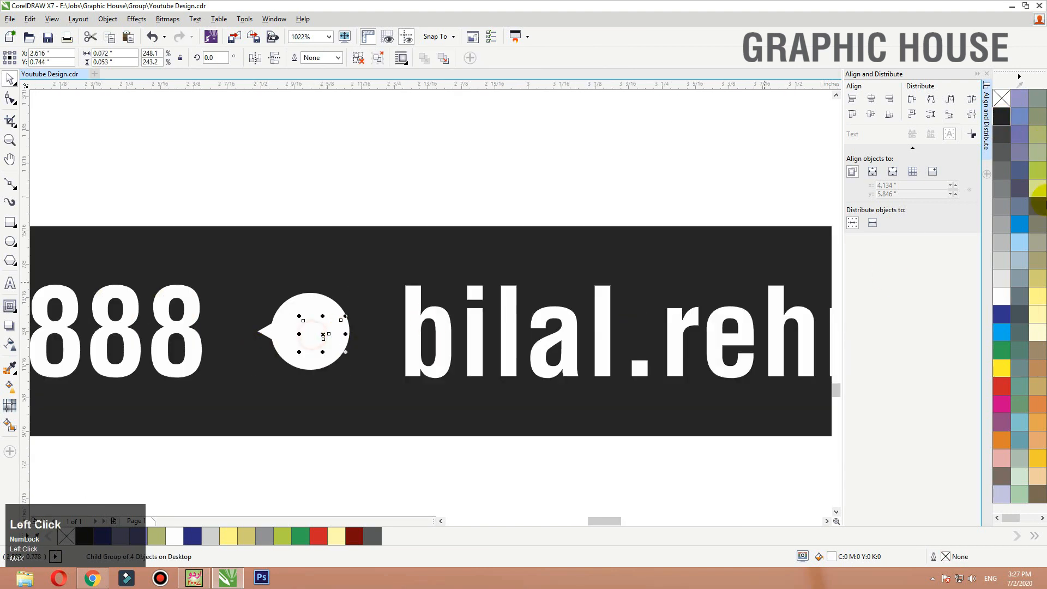
pyautogui.click(1001, 116)
pyautogui.press('F3')
pyautogui.press('F3')
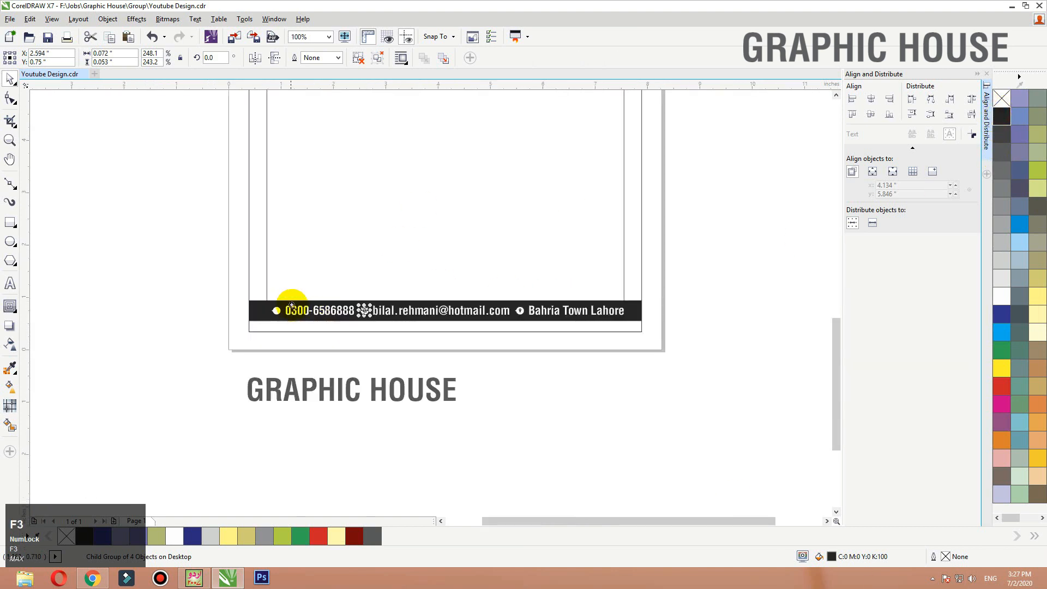
# Step: Fill the handset symbol inside the phone icon black
pyautogui.moveTo(292, 307); pyautogui.dragTo(259, 323)
pyautogui.keyDown('ctrl'); pyautogui.click(462, 241); pyautogui.keyUp('ctrl')
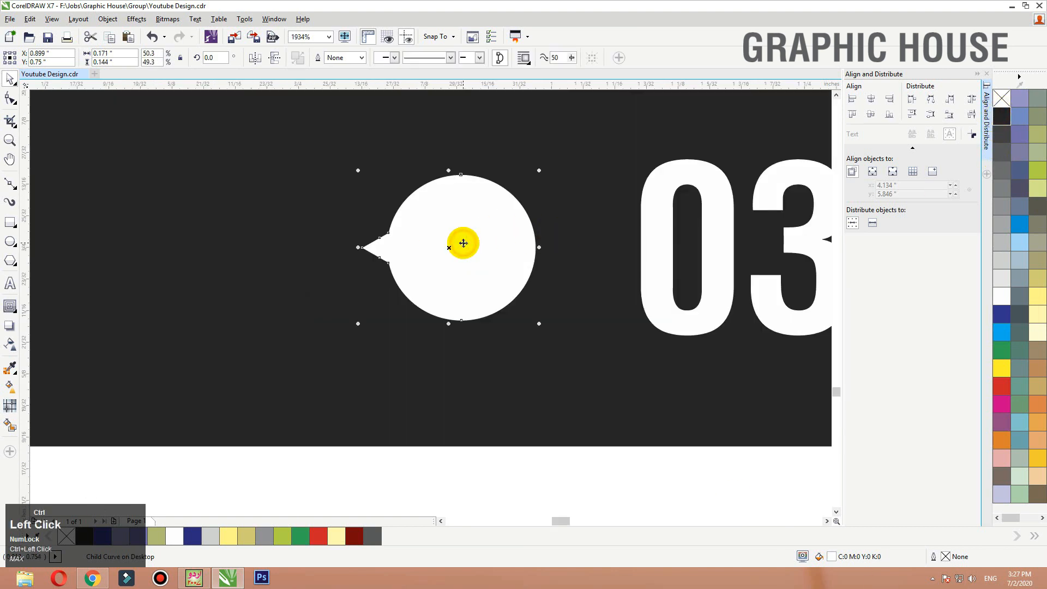
pyautogui.keyDown('ctrl'); pyautogui.click(465, 252); pyautogui.keyUp('ctrl')
pyautogui.keyDown('ctrl'); pyautogui.click(465, 254); pyautogui.keyUp('ctrl')
pyautogui.keyDown('ctrl'); pyautogui.click(458, 256); pyautogui.keyUp('ctrl')
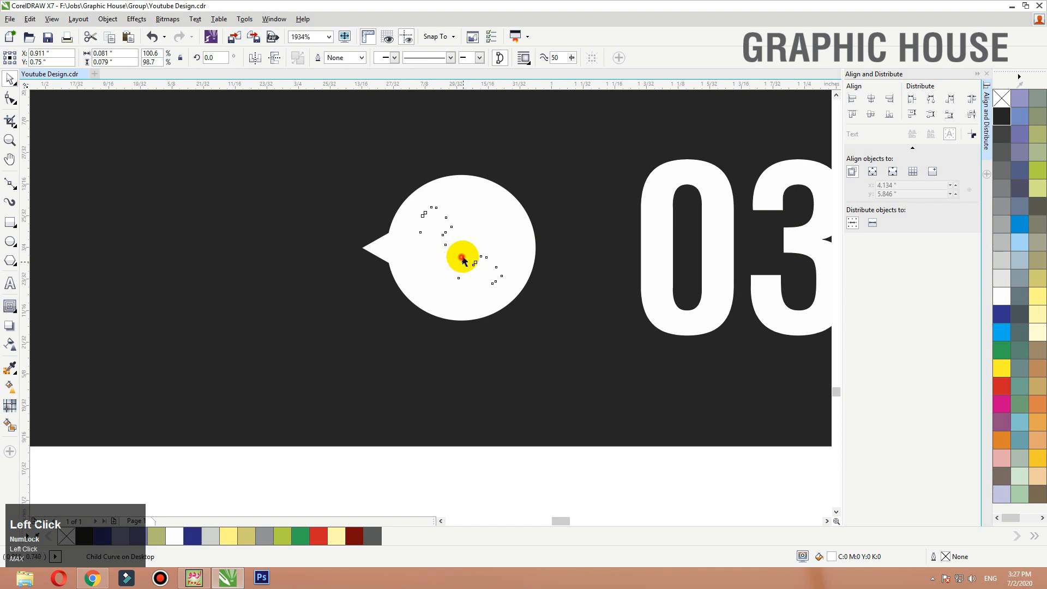
pyautogui.click(1002, 116)
pyautogui.press('F3')
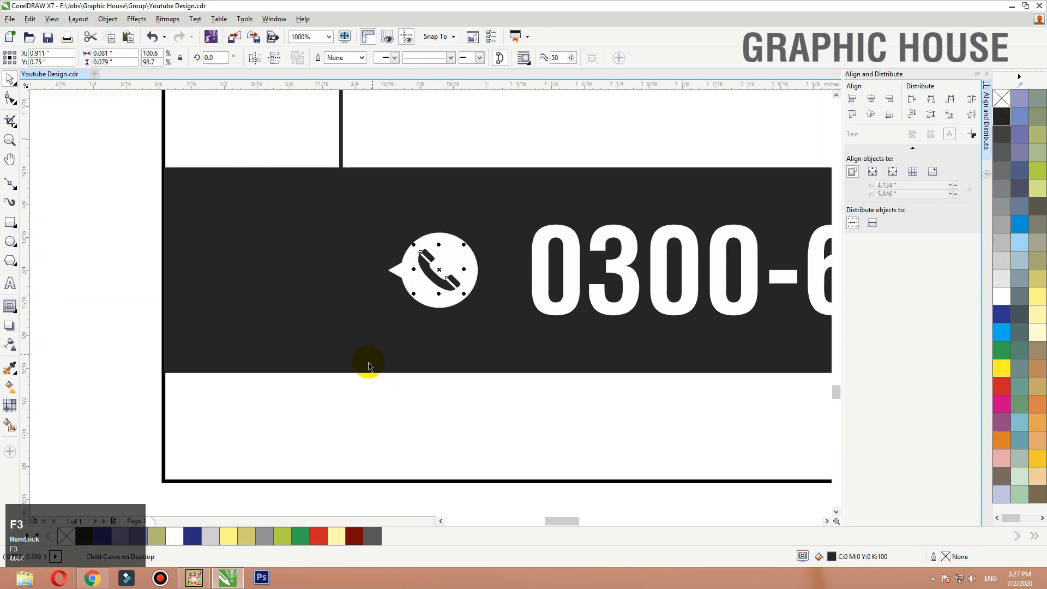
pyautogui.press('F3')
pyautogui.click(423, 413)
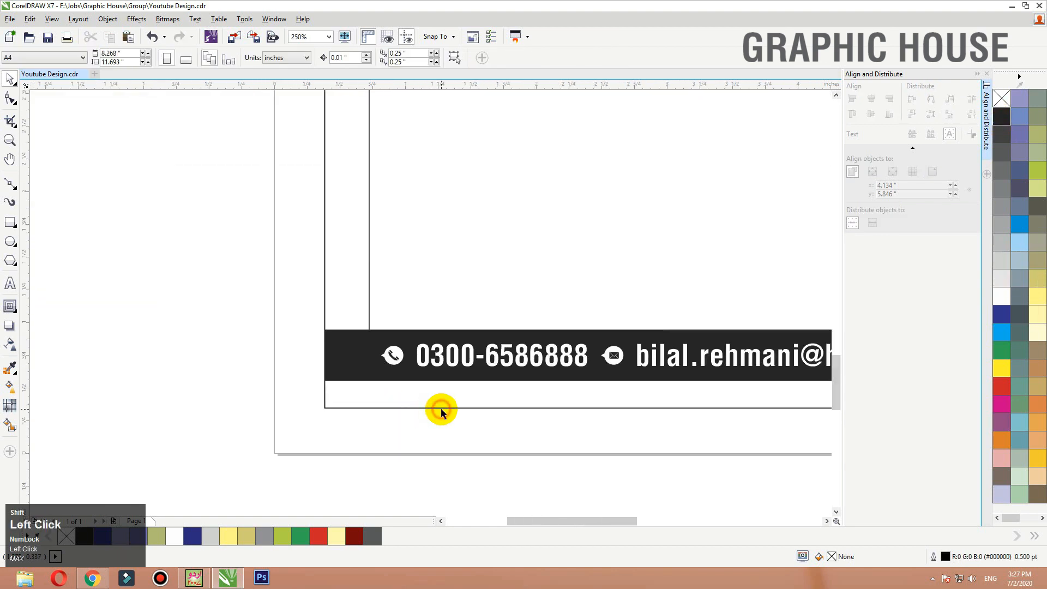
pyautogui.click(449, 408)
pyautogui.hotkey('shift', 'F2')
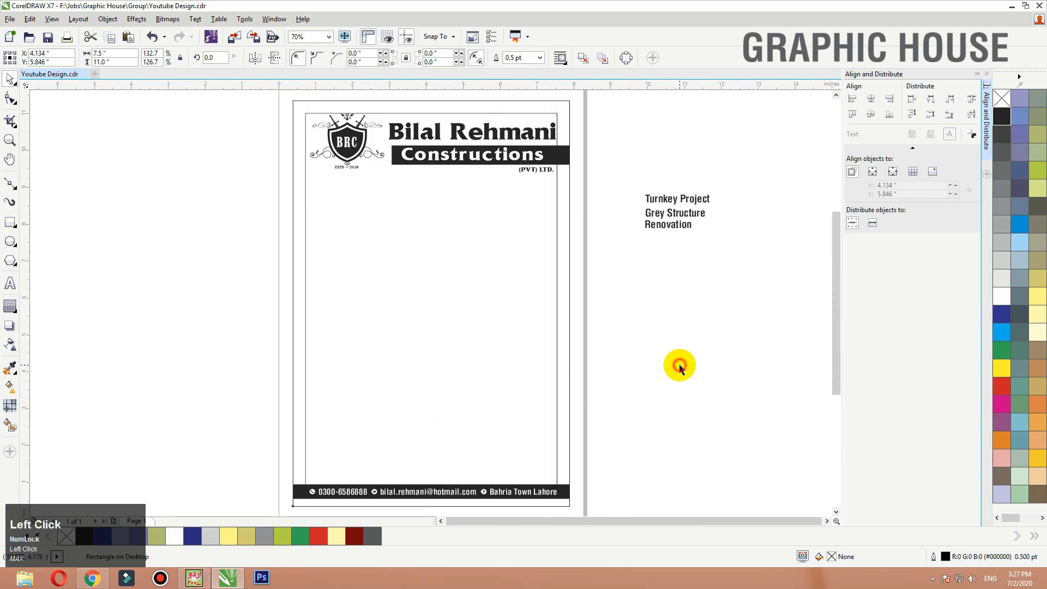
pyautogui.click(679, 365)
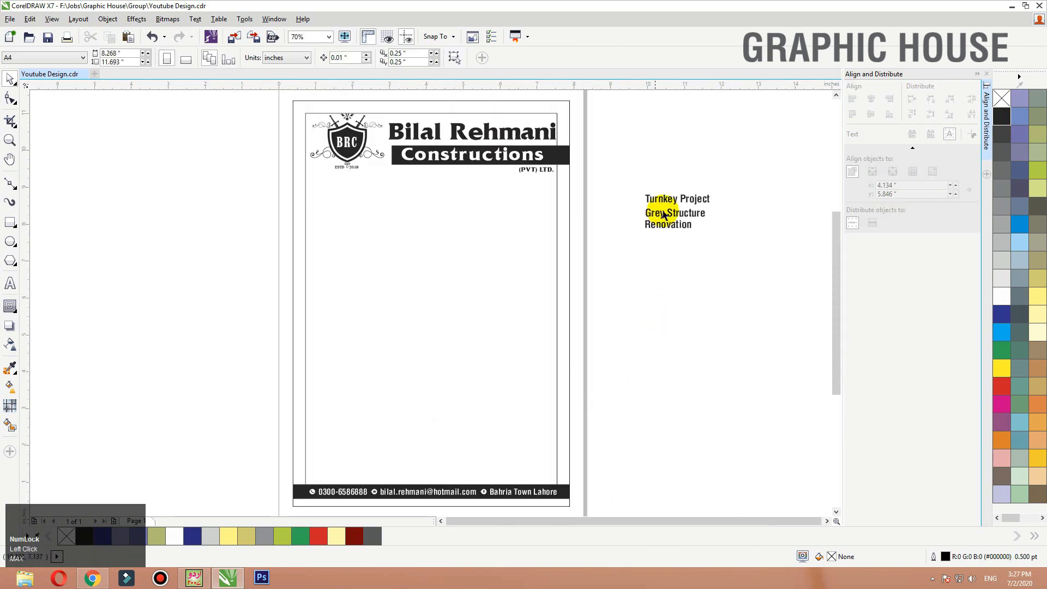
# Step: Move the three service lines onto the page below the header and arrange them in one row: Turnkey Project, Grey Structure, Renovation
pyautogui.moveTo(742, 179); pyautogui.dragTo(604, 250)
pyautogui.moveTo(666, 211); pyautogui.dragTo(478, 216)
pyautogui.moveTo(182, 240); pyautogui.dragTo(638, 164)
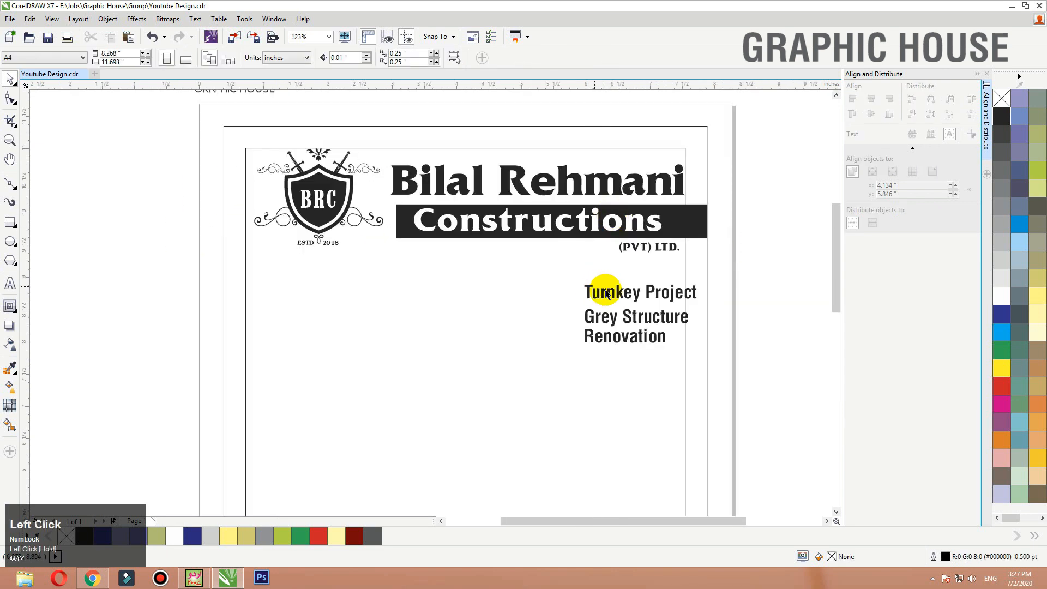
pyautogui.moveTo(586, 295); pyautogui.dragTo(364, 293)
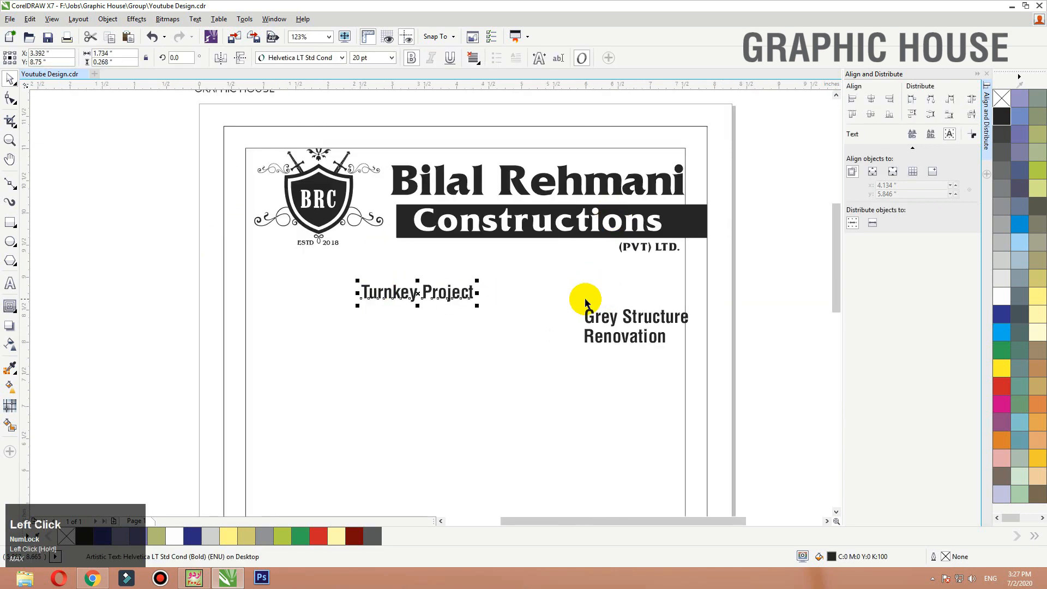
pyautogui.moveTo(588, 319); pyautogui.dragTo(506, 295)
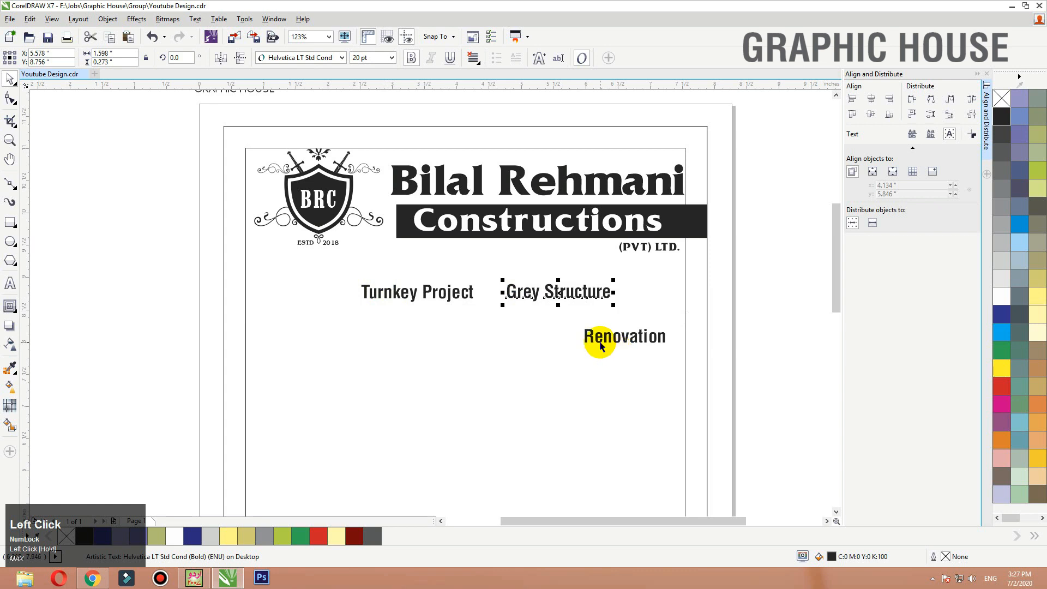
pyautogui.moveTo(600, 341); pyautogui.dragTo(664, 305)
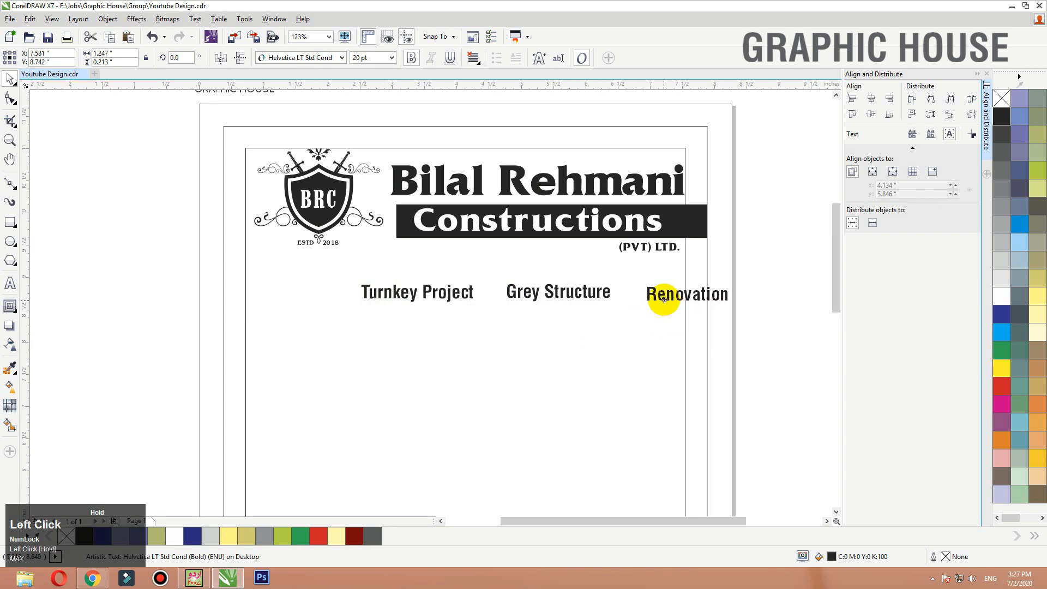
# Step: Draw a round bullet about 0.084 inches wide between Turnkey Project and Grey Structure, filled black without outline
pyautogui.click(10, 242)
pyautogui.moveTo(295, 222); pyautogui.dragTo(636, 385)
pyautogui.moveTo(473, 262); pyautogui.dragTo(482, 272)
pyautogui.press('space')
pyautogui.click(999, 114)
pyautogui.rightClick(1001, 99)
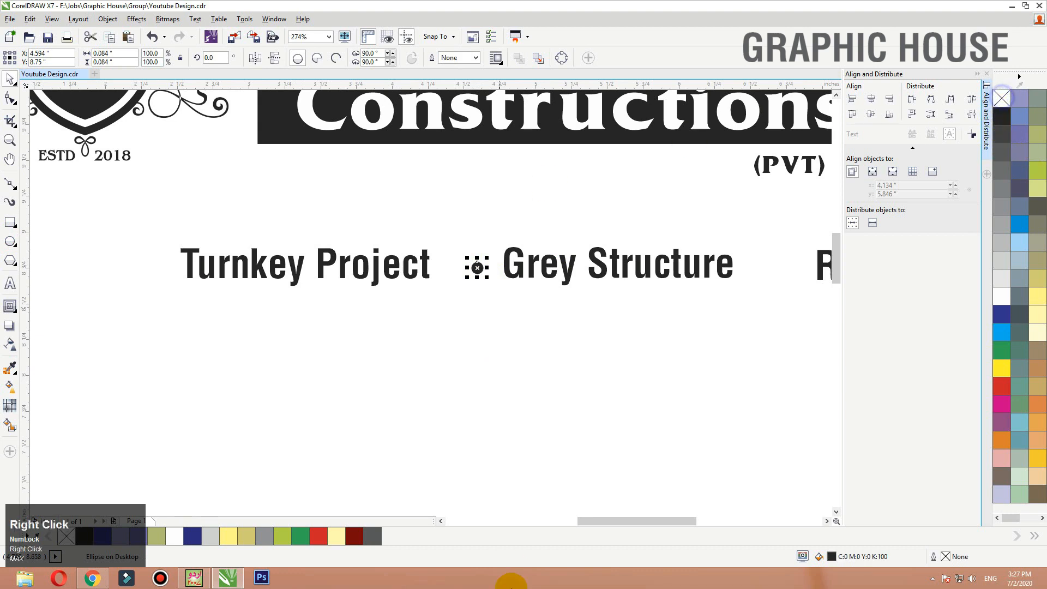
# Step: Place copies of the bullet in front of Renovation and Turnkey Project, level with the original
pyautogui.press('F3')
pyautogui.press('F2')
pyautogui.moveTo(274, 261); pyautogui.dragTo(703, 388)
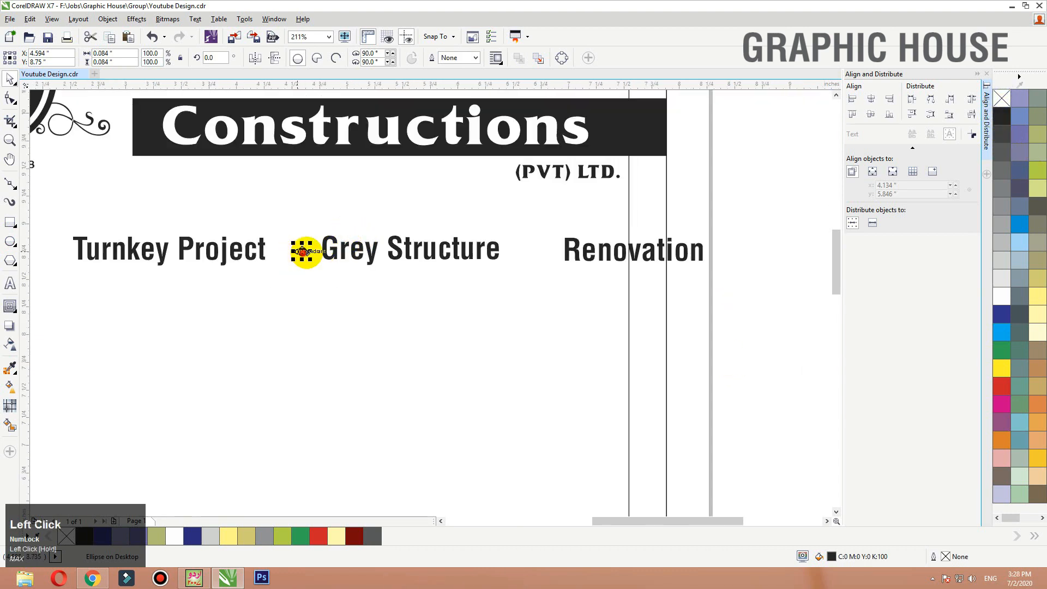
pyautogui.moveTo(302, 251); pyautogui.dragTo(69, 255)
pyautogui.keyDown('ctrl'); pyautogui.rightClick(542, 253); pyautogui.keyUp('ctrl')
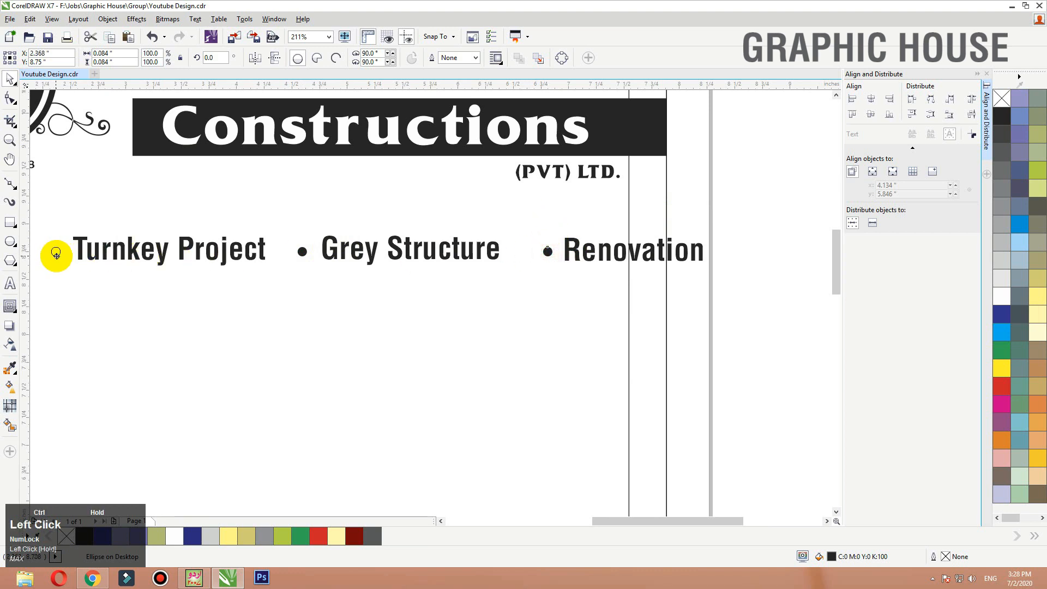
# Step: Nudge Renovation and Grey Structure with their bullets leftwards to tighten the gaps in the services row
pyautogui.moveTo(802, 206); pyautogui.dragTo(469, 300)
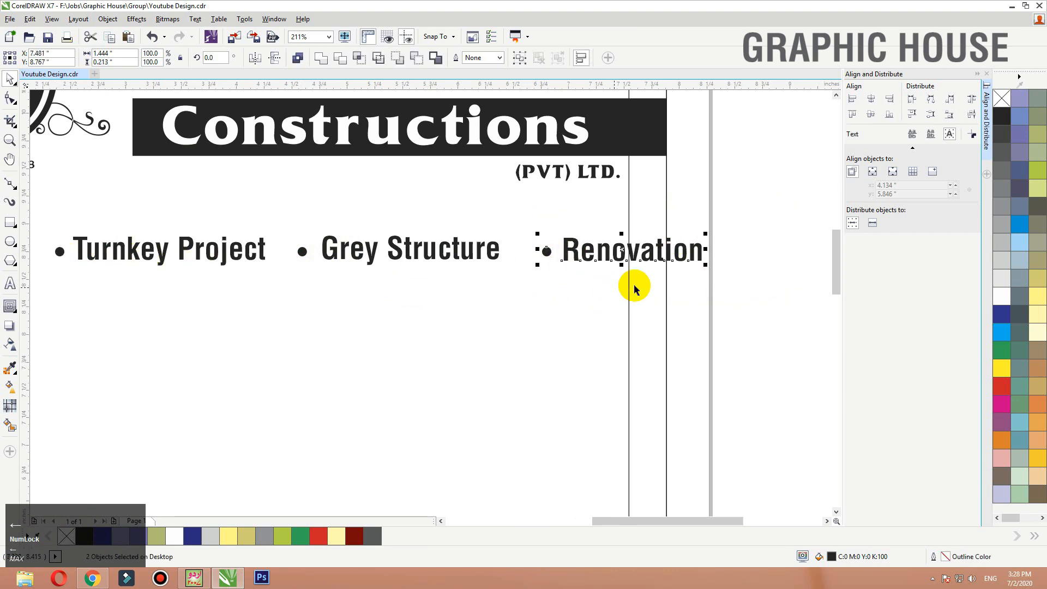
pyautogui.press('Left')
pyautogui.press('Left')
pyautogui.press('Left')
pyautogui.press('Left')
pyautogui.press('Left')
pyautogui.press('Left')
pyautogui.moveTo(763, 192); pyautogui.dragTo(276, 294)
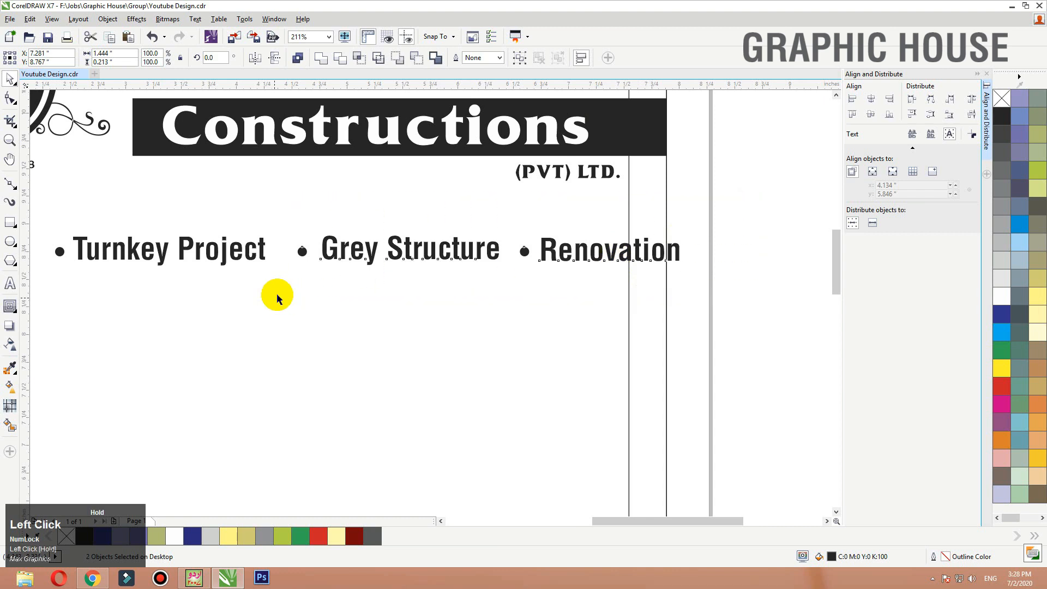
pyautogui.press('Left')
pyautogui.press('Left')
pyautogui.press('Left')
pyautogui.press('Left')
pyautogui.press('Left')
pyautogui.press('Left')
pyautogui.press('Left')
pyautogui.press('Left')
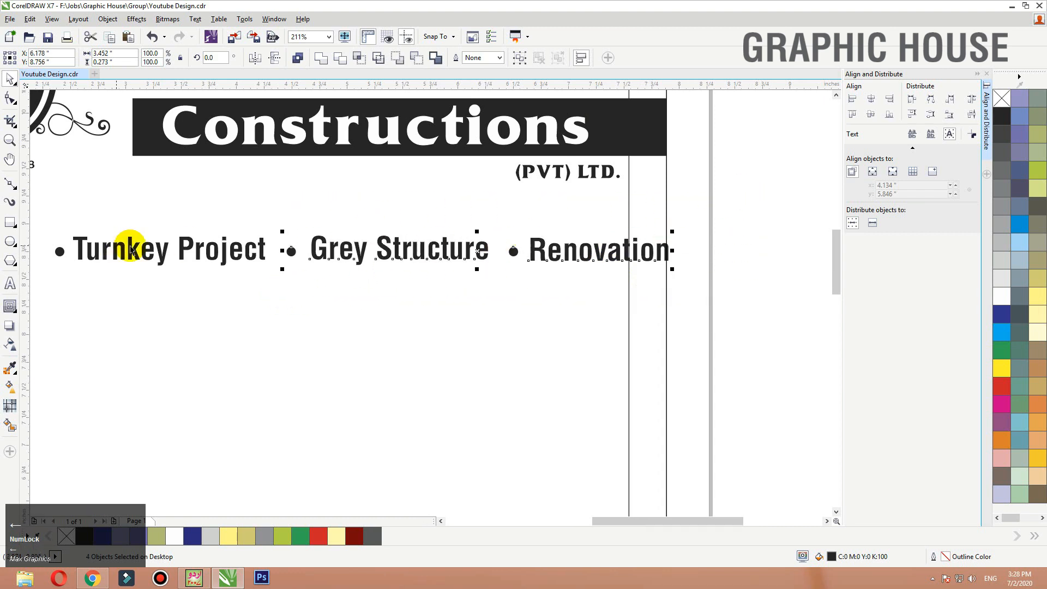
# Step: Align the centres of the six services row objects vertically, distribute them with equal horizontal spacing and group them
pyautogui.moveTo(740, 213); pyautogui.dragTo(38, 295)
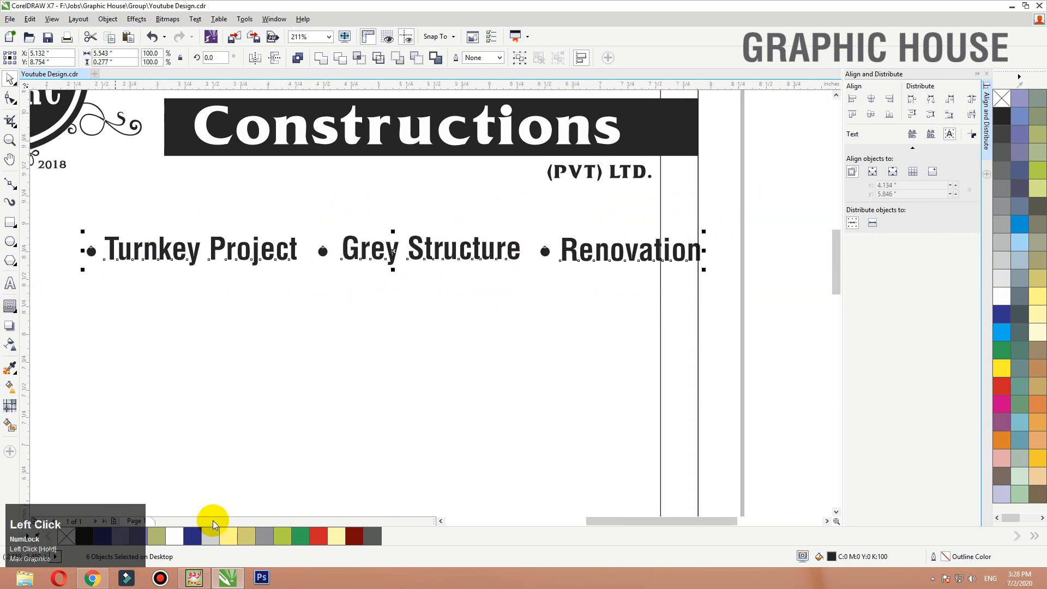
pyautogui.press('e')
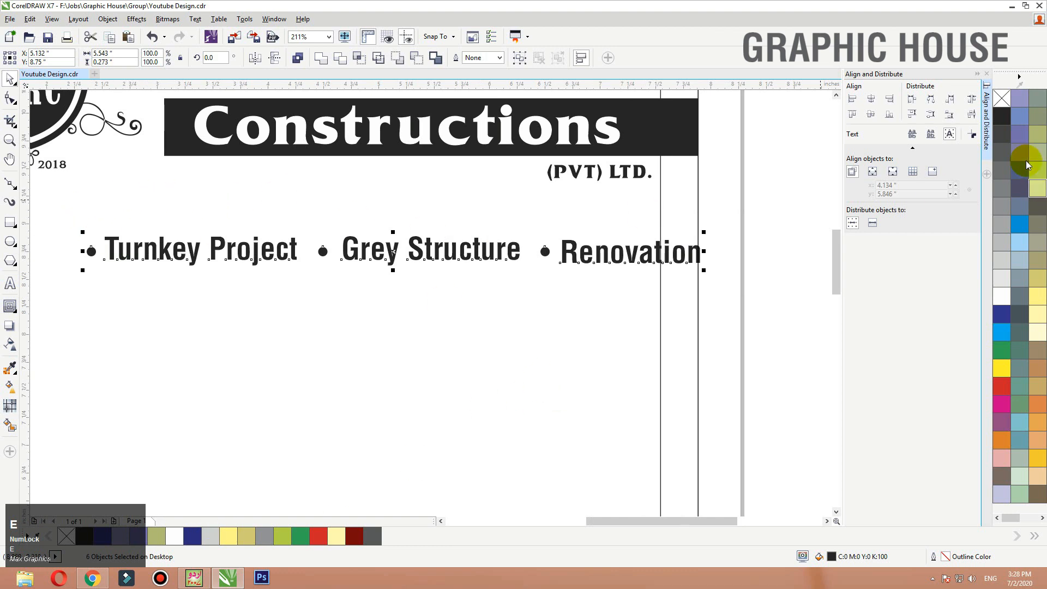
pyautogui.click(971, 99)
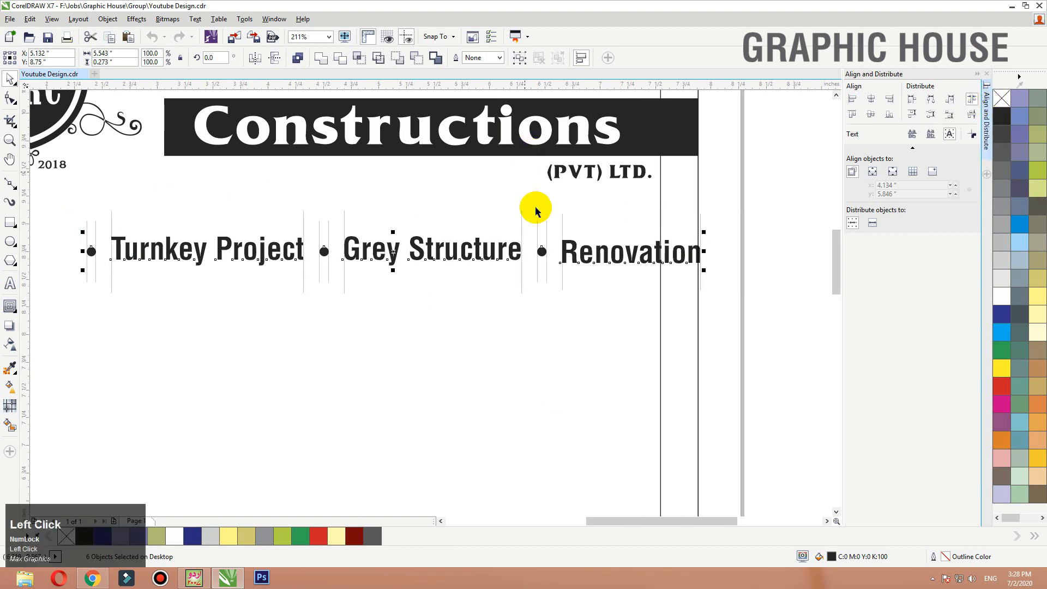
pyautogui.click(977, 74)
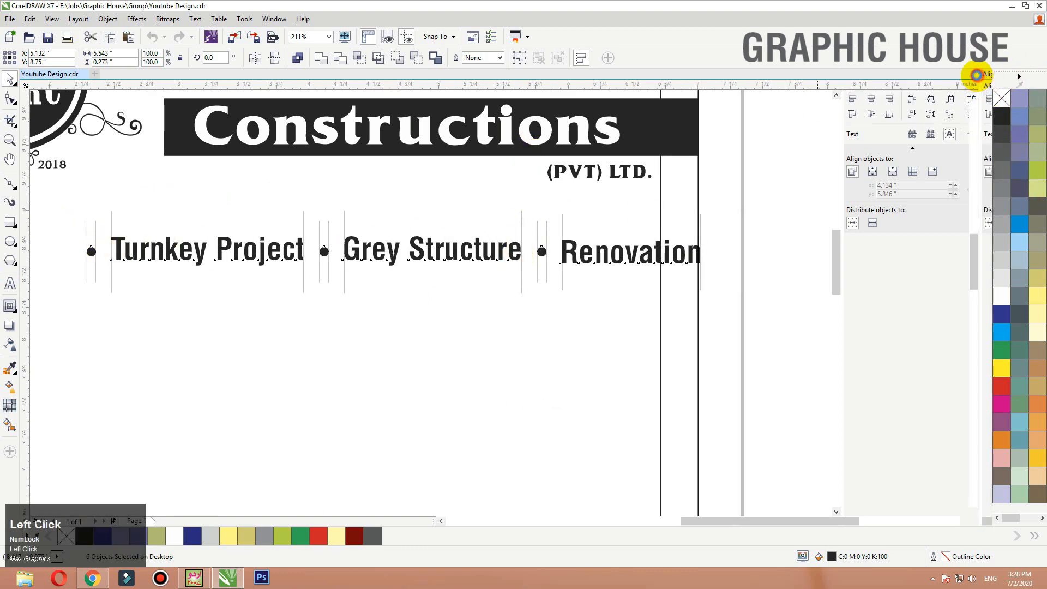
pyautogui.press('F3')
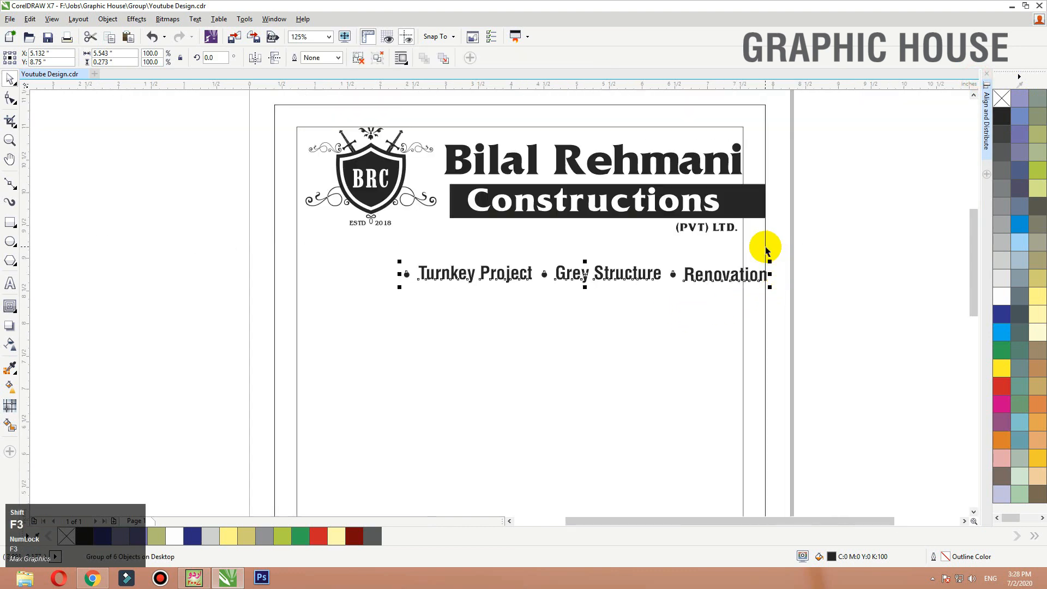
# Step: Centre the grouped services row horizontally on the outer frame
pyautogui.keyDown('shift'); pyautogui.click(765, 249); pyautogui.keyUp('shift')
pyautogui.press('c')
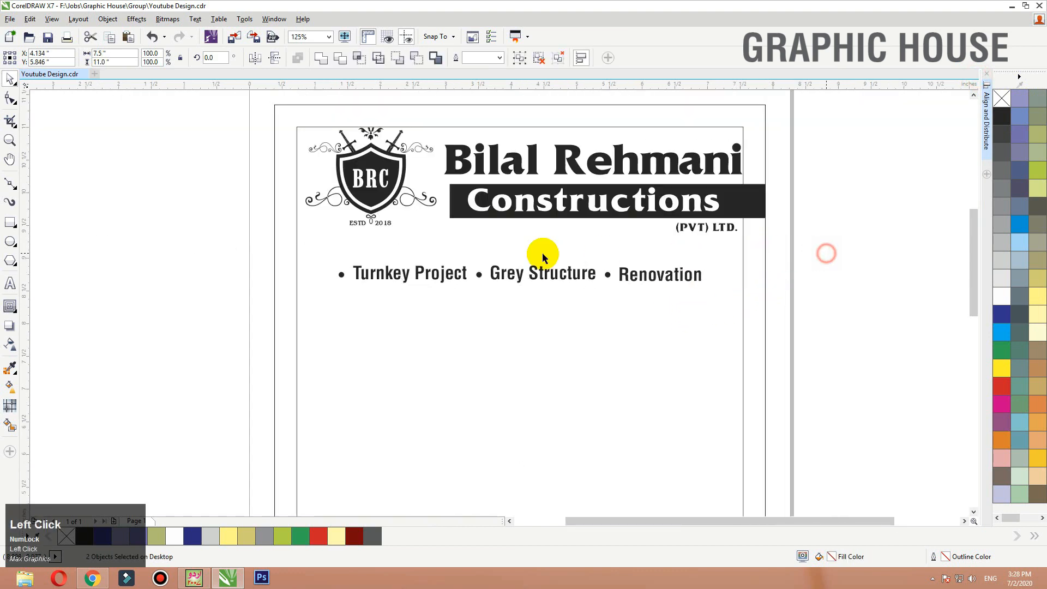
pyautogui.scroll(-2, 542, 253)
pyautogui.moveTo(799, 194); pyautogui.dragTo(325, 303)
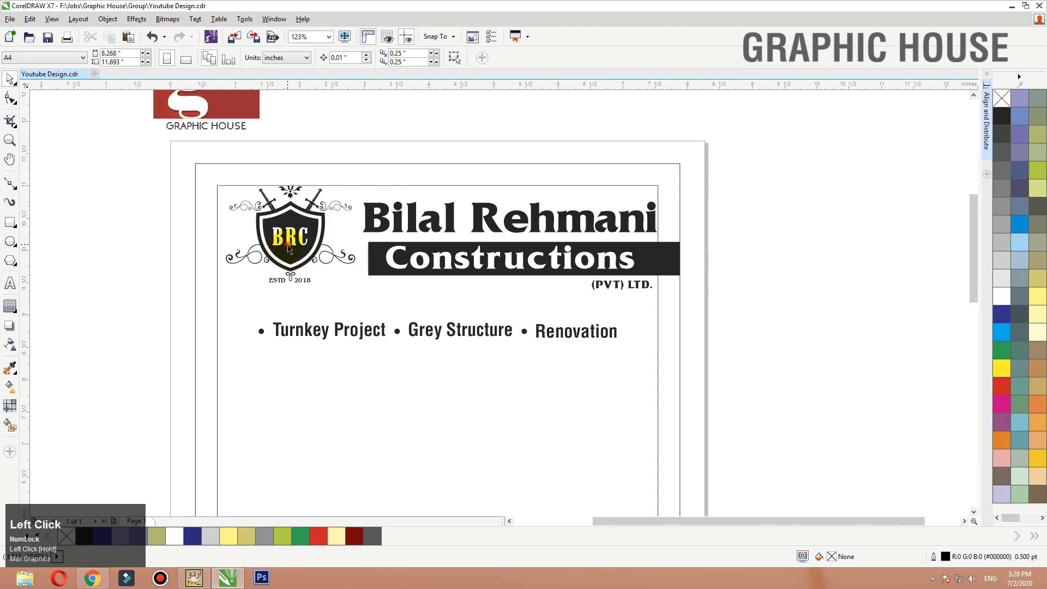
# Step: Enlarge the header's BRC logo group to about 2.23 × 1.68 in and shift it slightly down inside the inner frame
pyautogui.moveTo(288, 246); pyautogui.dragTo(288, 251)
pyautogui.press('F2')
pyautogui.moveTo(204, 347); pyautogui.dragTo(537, 156)
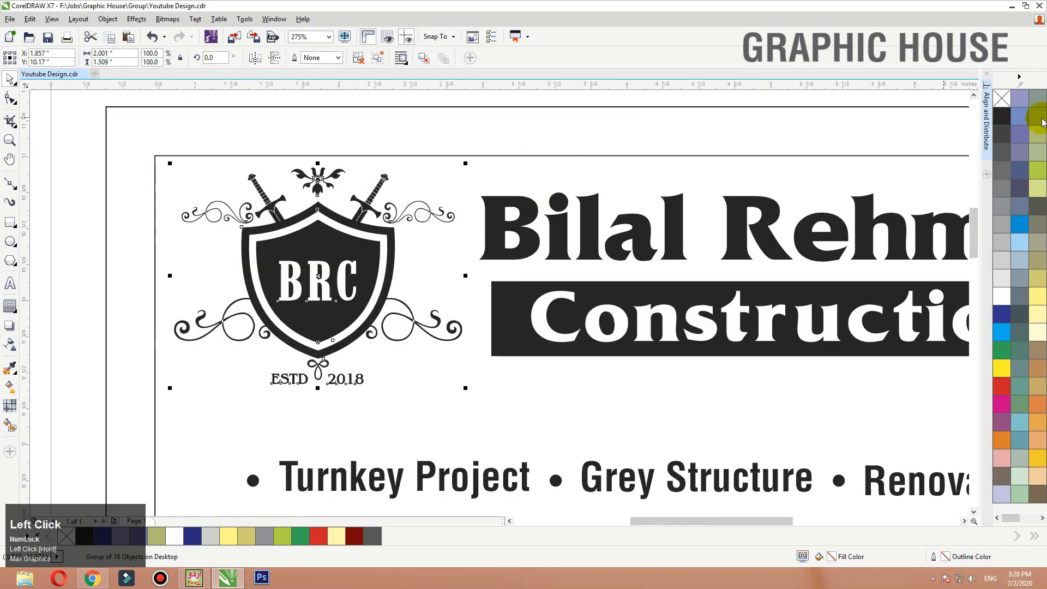
pyautogui.moveTo(466, 163); pyautogui.dragTo(481, 147)
pyautogui.moveTo(352, 234); pyautogui.dragTo(355, 244)
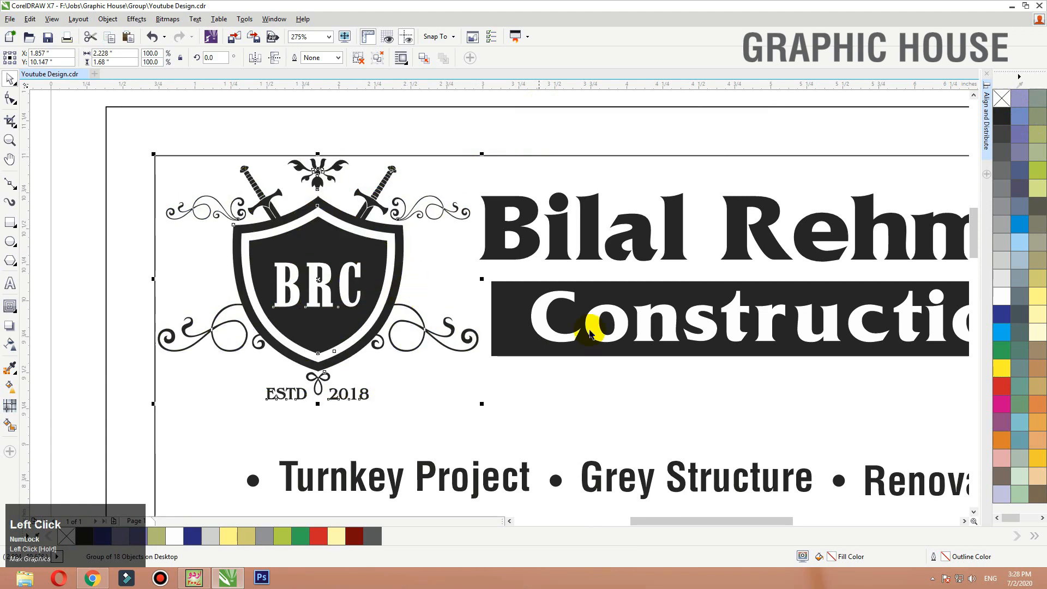
pyautogui.press('F3')
# Step: Move the grouped services row slightly up, closer to the header
pyautogui.click(413, 128)
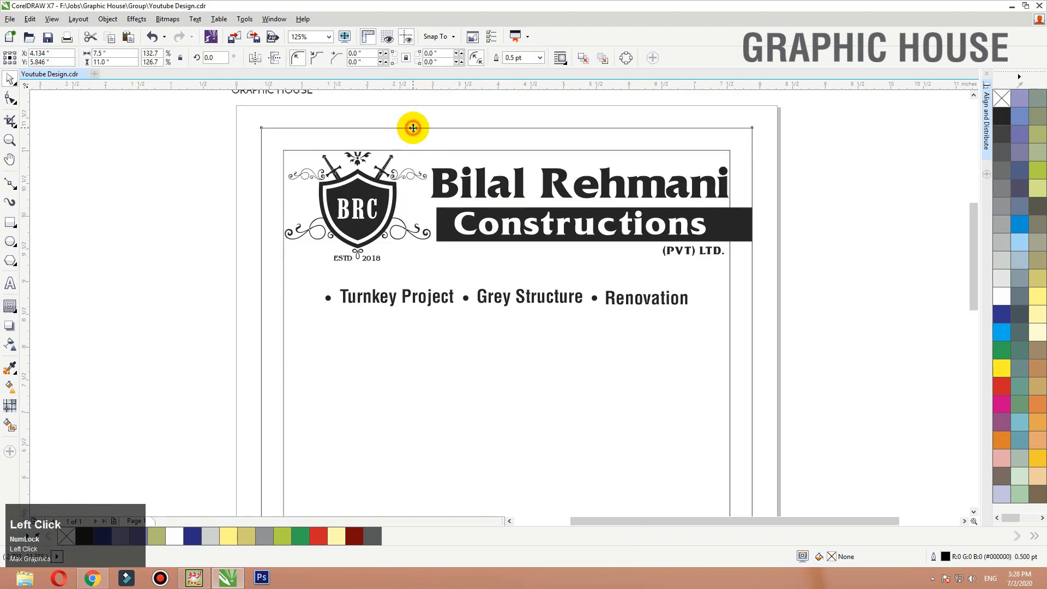
pyautogui.hotkey('shift', 'F2')
pyautogui.press('F2')
pyautogui.moveTo(213, 290); pyautogui.dragTo(781, 138)
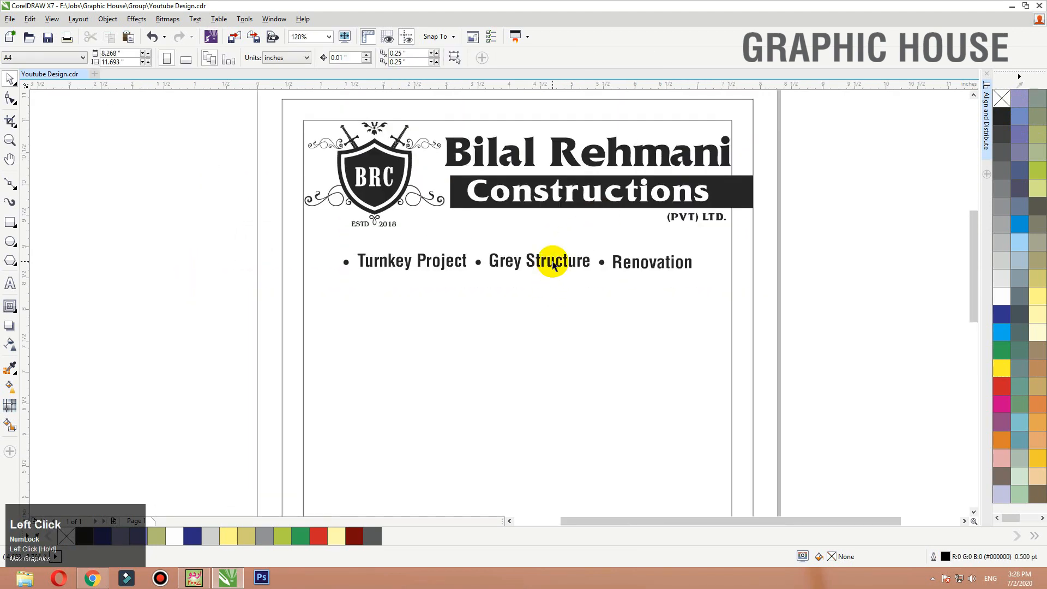
pyautogui.moveTo(554, 264); pyautogui.dragTo(556, 257)
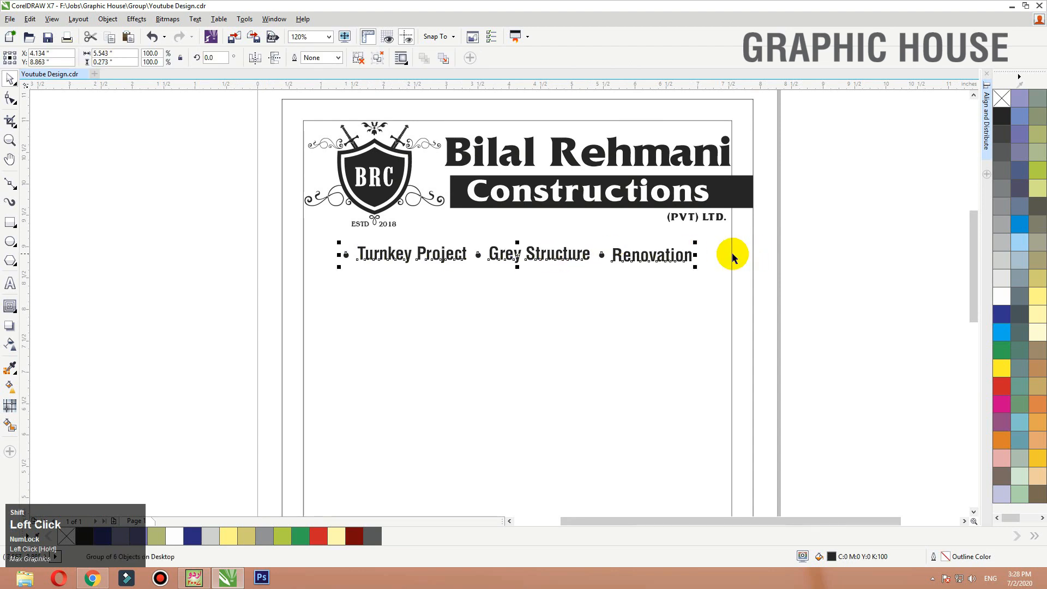
pyautogui.click(732, 256)
pyautogui.click(802, 238)
# Step: Remove the outline from the inner frame rectangle
pyautogui.click(731, 236)
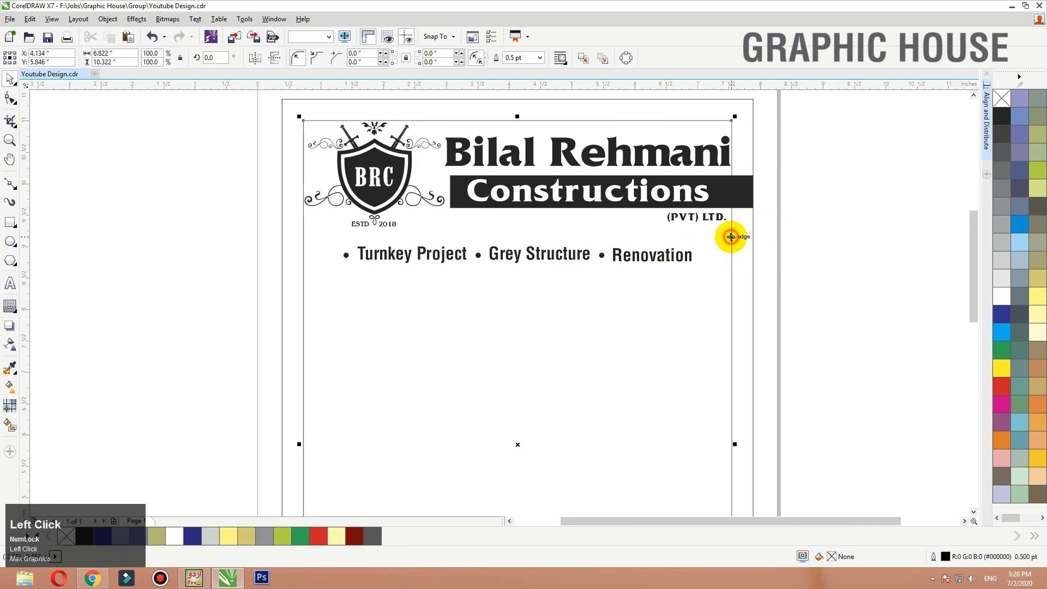
pyautogui.rightClick(1004, 105)
pyautogui.click(892, 174)
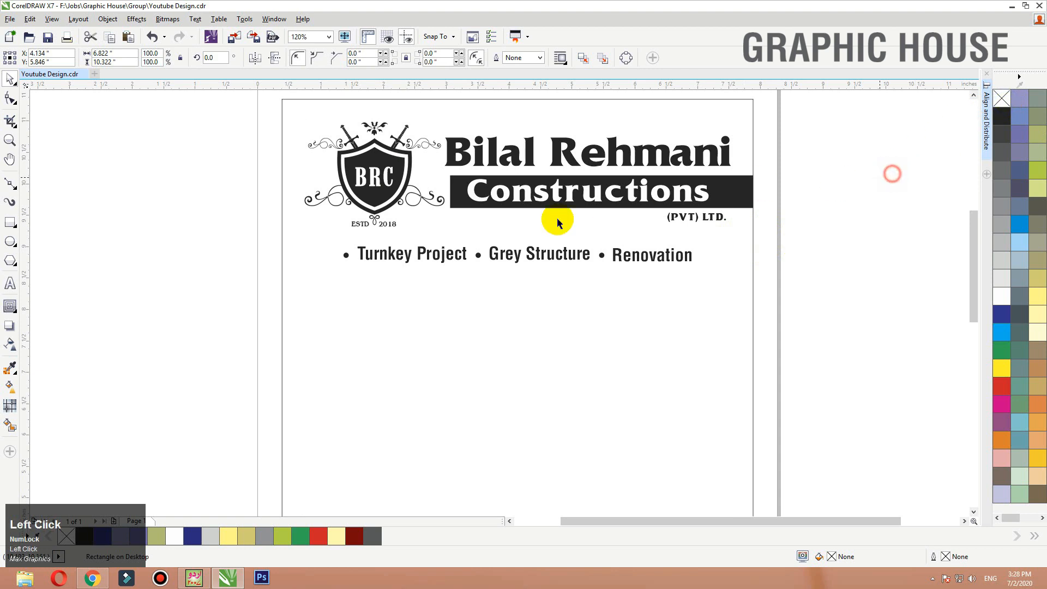
# Step: Place a copy of the header's BRC logo group in the empty middle area of the page
pyautogui.press('F3')
pyautogui.moveTo(683, 145); pyautogui.dragTo(369, 576)
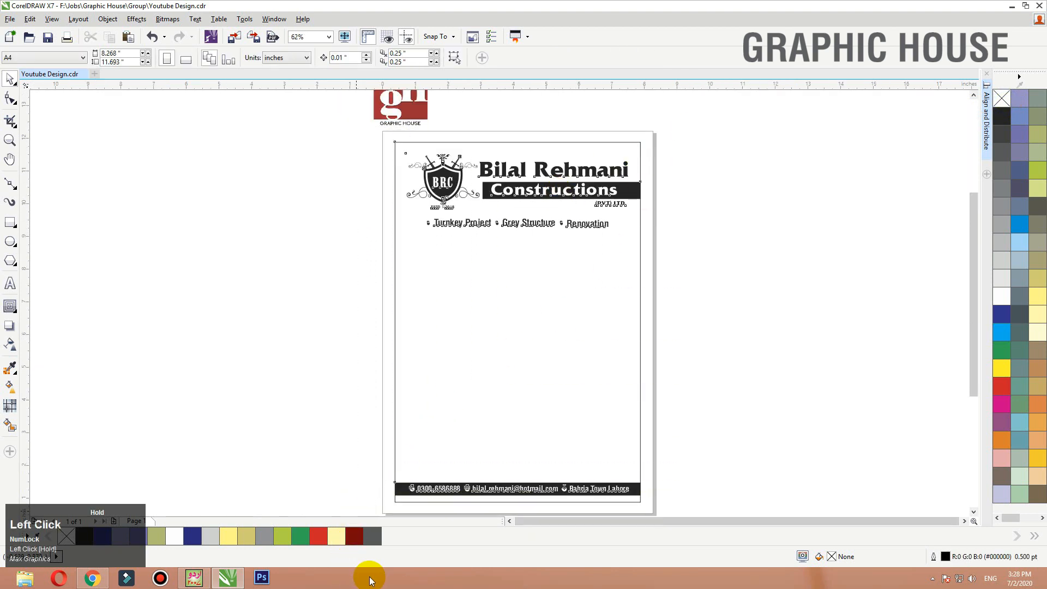
pyautogui.hotkey('shift', 'F2')
pyautogui.click(343, 281)
pyautogui.press('F3')
pyautogui.press('F2')
pyautogui.moveTo(327, 217); pyautogui.dragTo(574, 432)
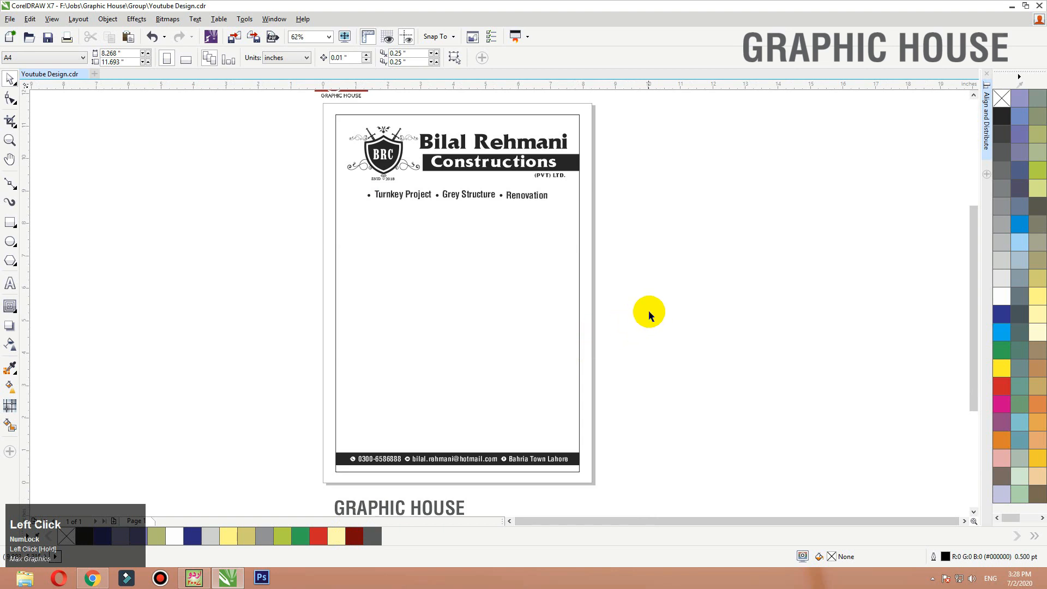
pyautogui.moveTo(384, 158); pyautogui.dragTo(458, 301)
pyautogui.rightClick(457, 297)
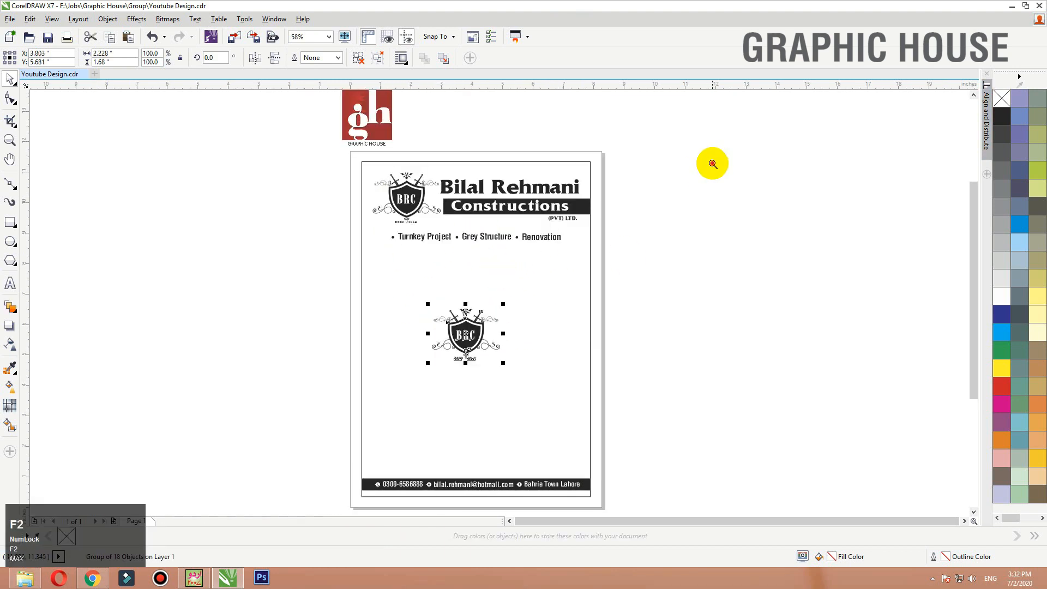
# Step: Convert the copied logo to a 300 dpi CMYK Color (32-bit) bitmap with anti-aliasing and a transparent background
pyautogui.moveTo(711, 162); pyautogui.dragTo(273, 426)
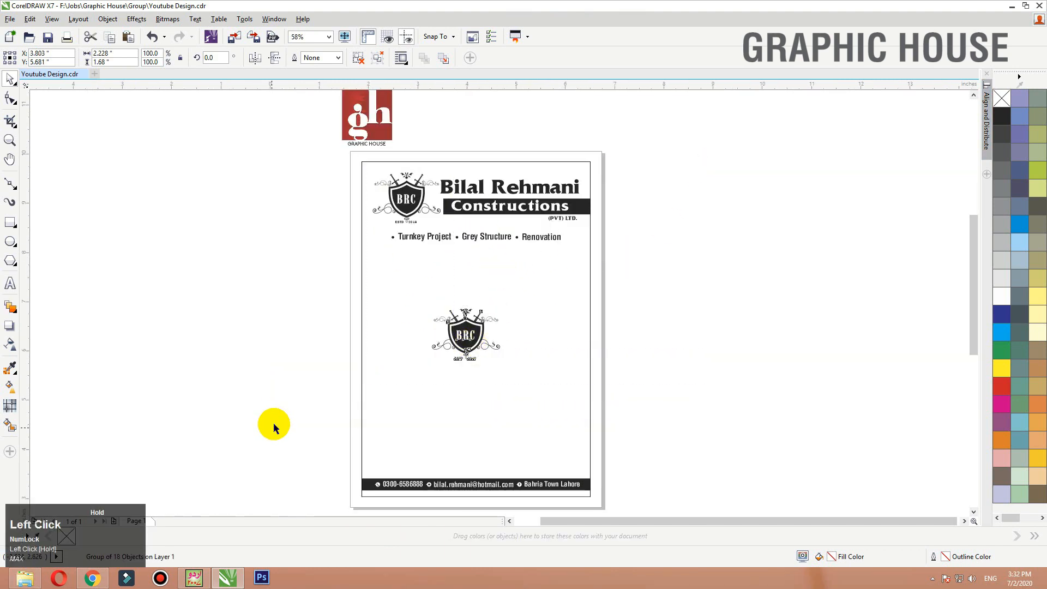
pyautogui.click(169, 19)
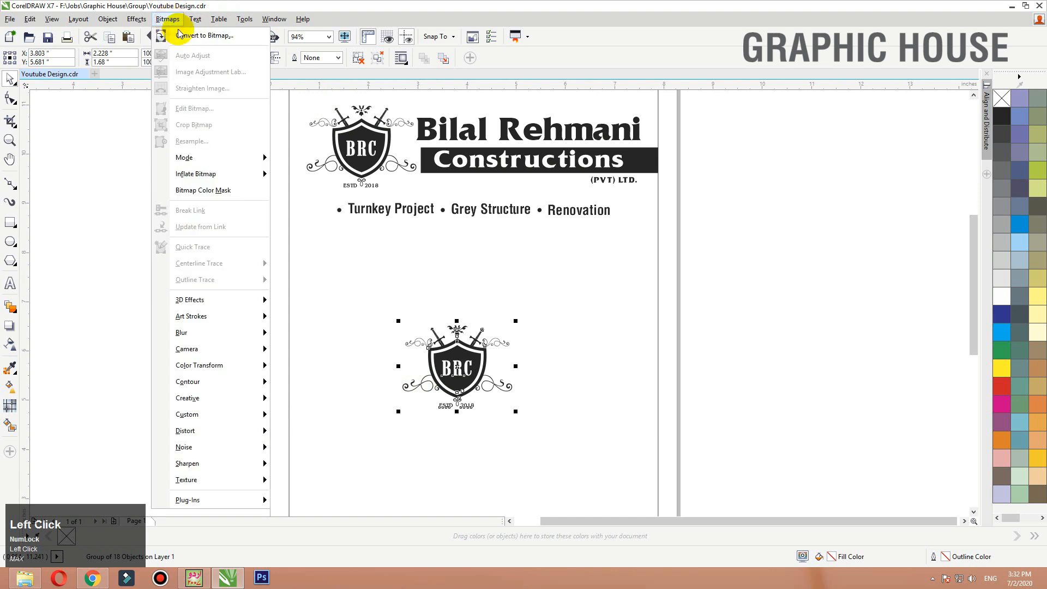
pyautogui.click(185, 33)
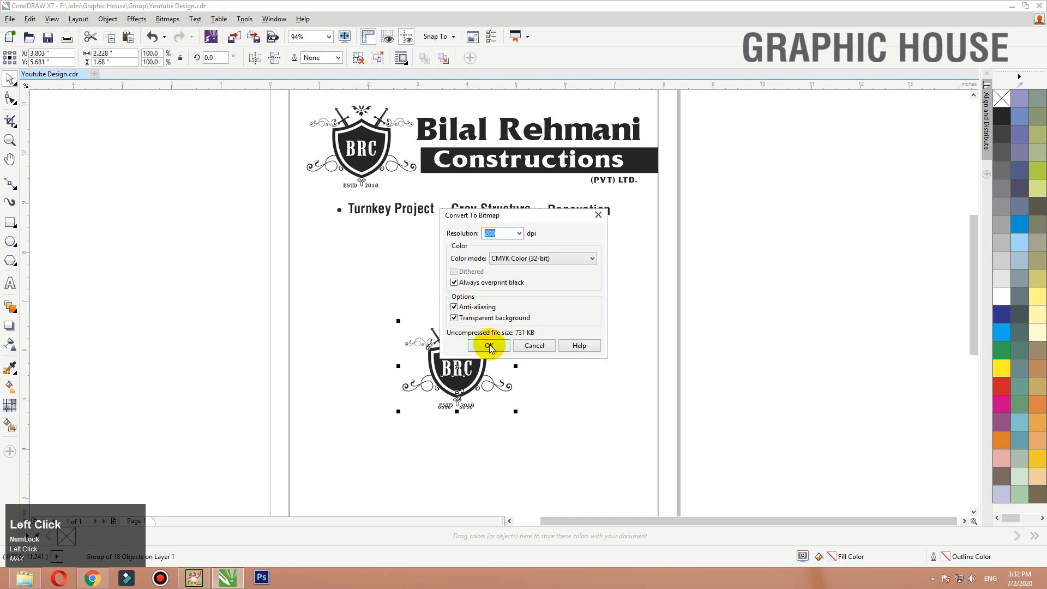
pyautogui.moveTo(501, 235); pyautogui.dragTo(435, 229)
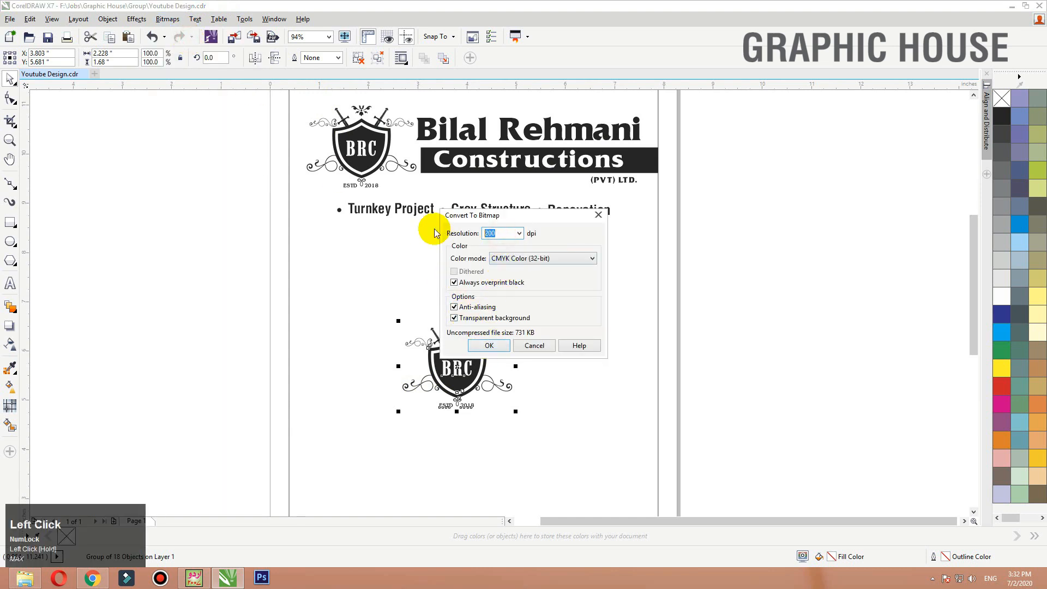
pyautogui.write('4')
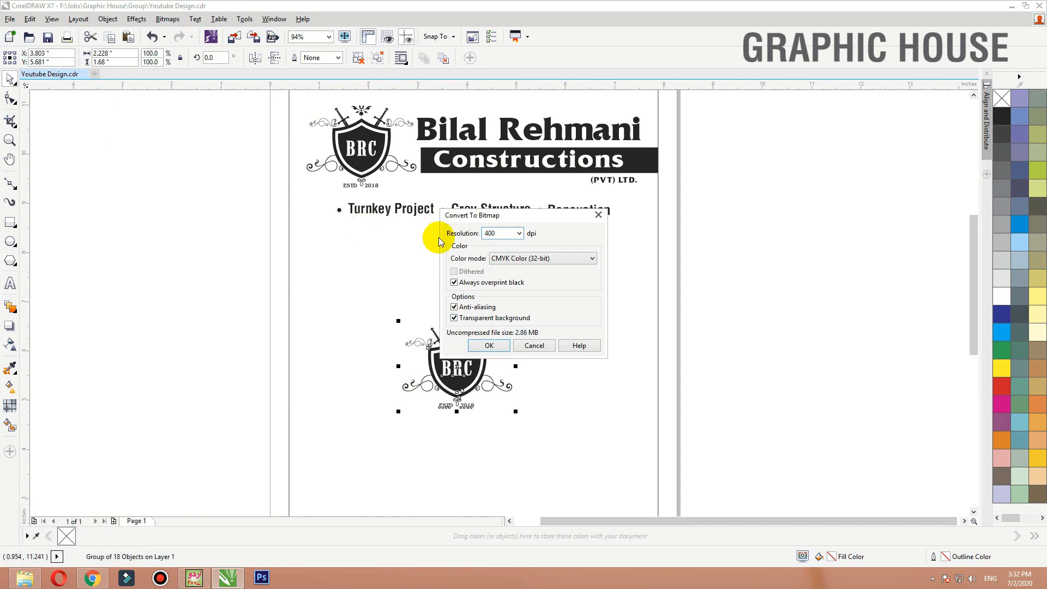
pyautogui.moveTo(505, 234); pyautogui.dragTo(439, 231)
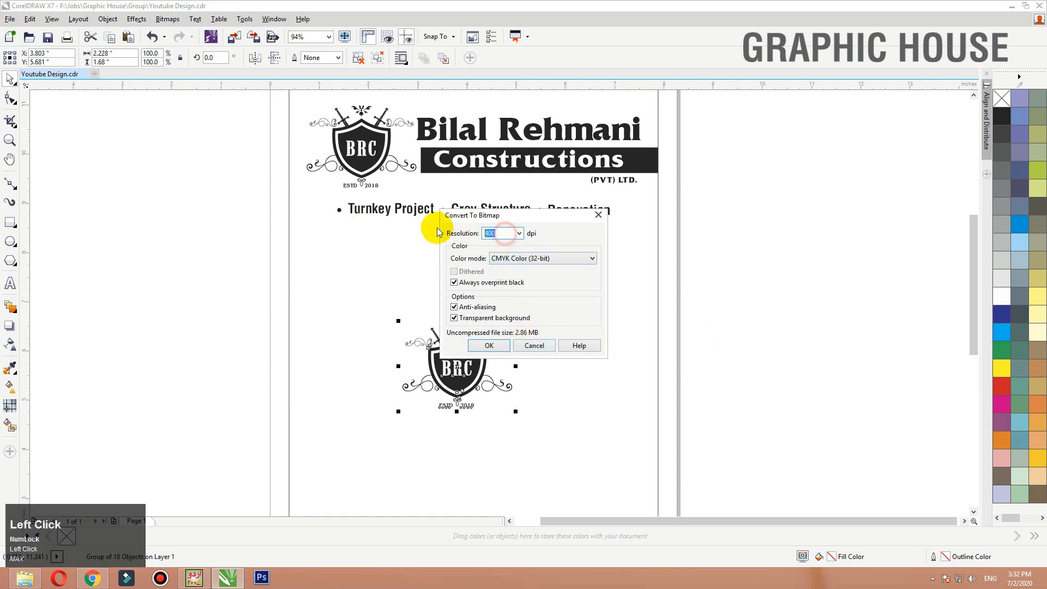
pyautogui.write('300')
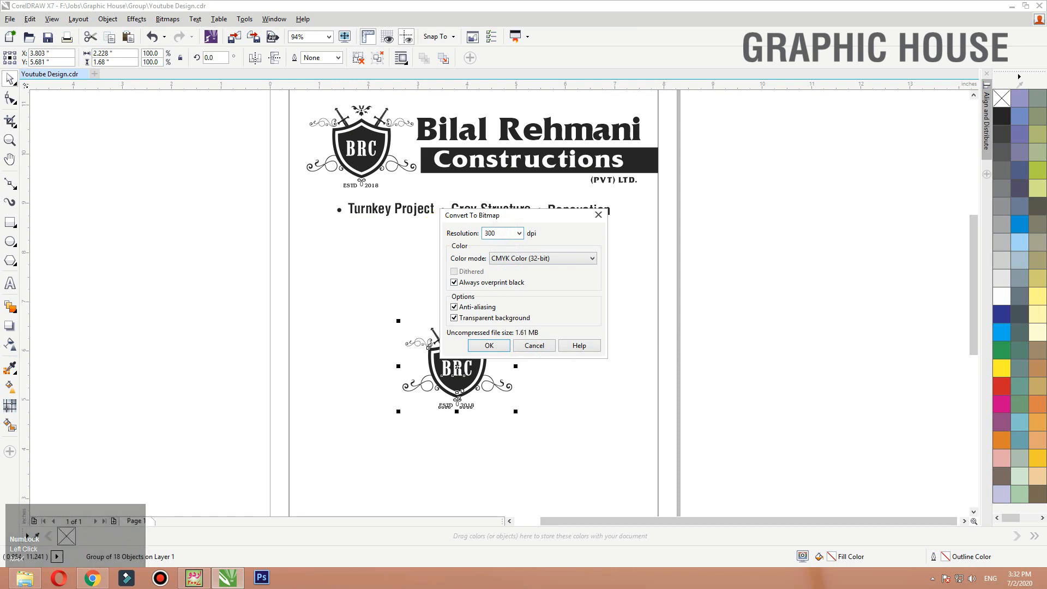
pyautogui.press('Return')
# Step: Apply a uniform transparency of 70 to the bitmap logo
pyautogui.click(8, 408)
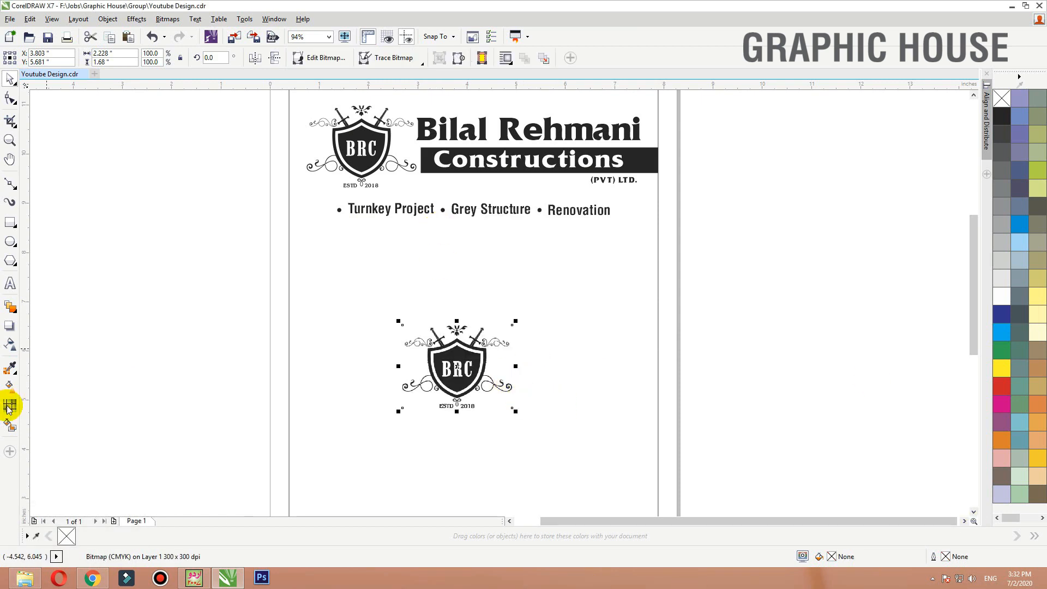
pyautogui.click(8, 346)
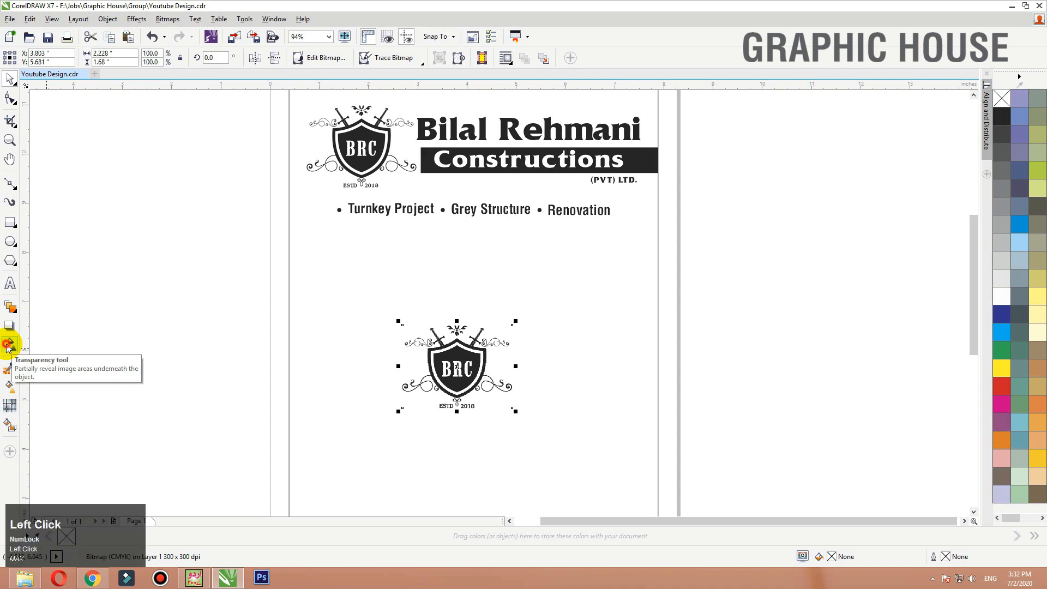
pyautogui.click(28, 60)
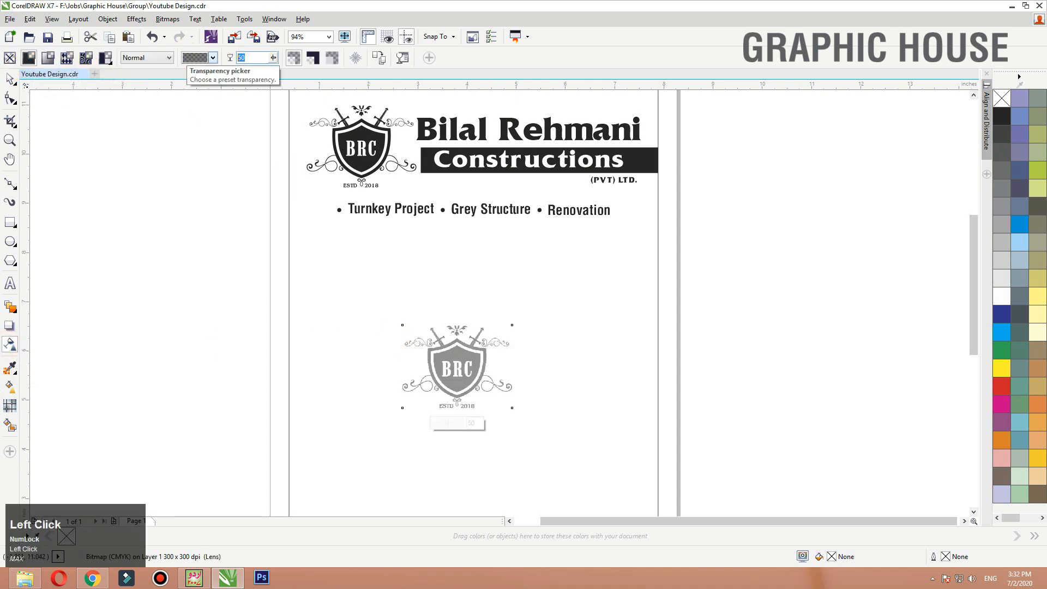
pyautogui.click(9, 79)
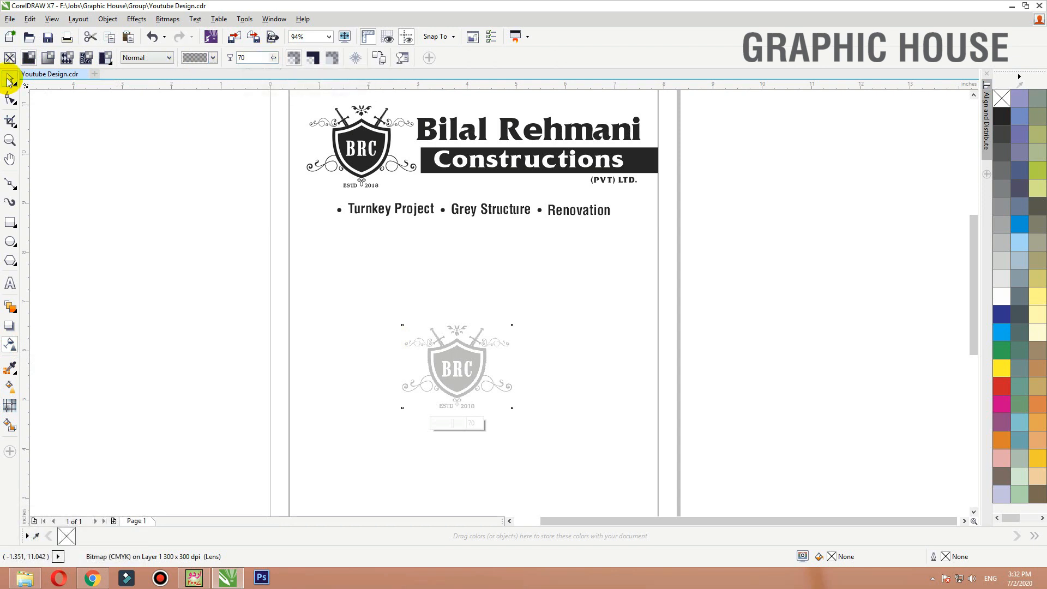
# Step: Enlarge the faded logo from its centre to about 5.11 × 3.85 in and centre it horizontally on the outer frame
pyautogui.scroll(-2, 491, 349)
pyautogui.press('F2')
pyautogui.moveTo(320, 234); pyautogui.dragTo(710, 500)
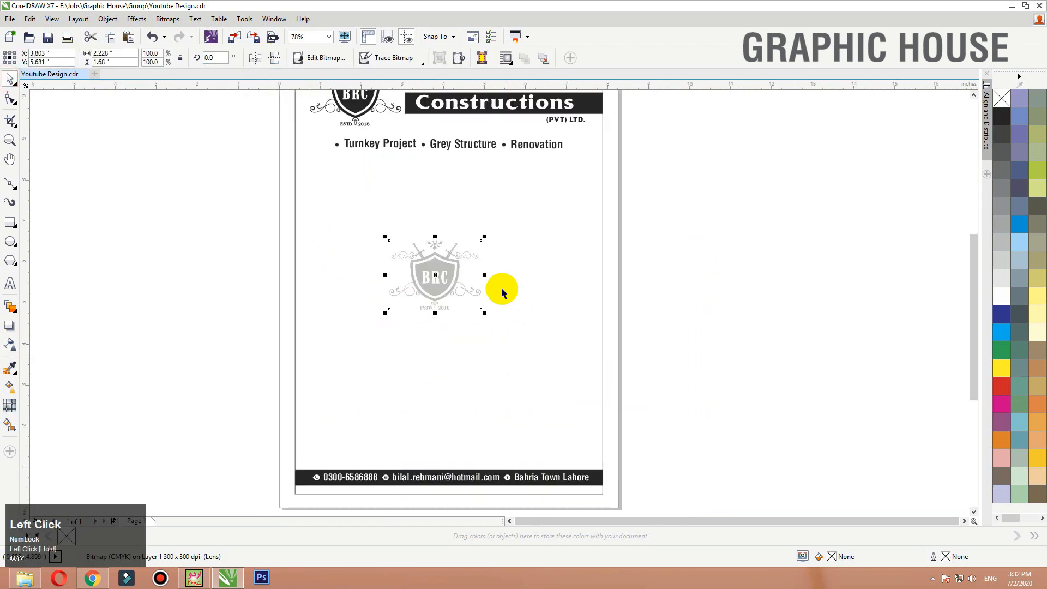
pyautogui.moveTo(489, 240); pyautogui.dragTo(548, 195)
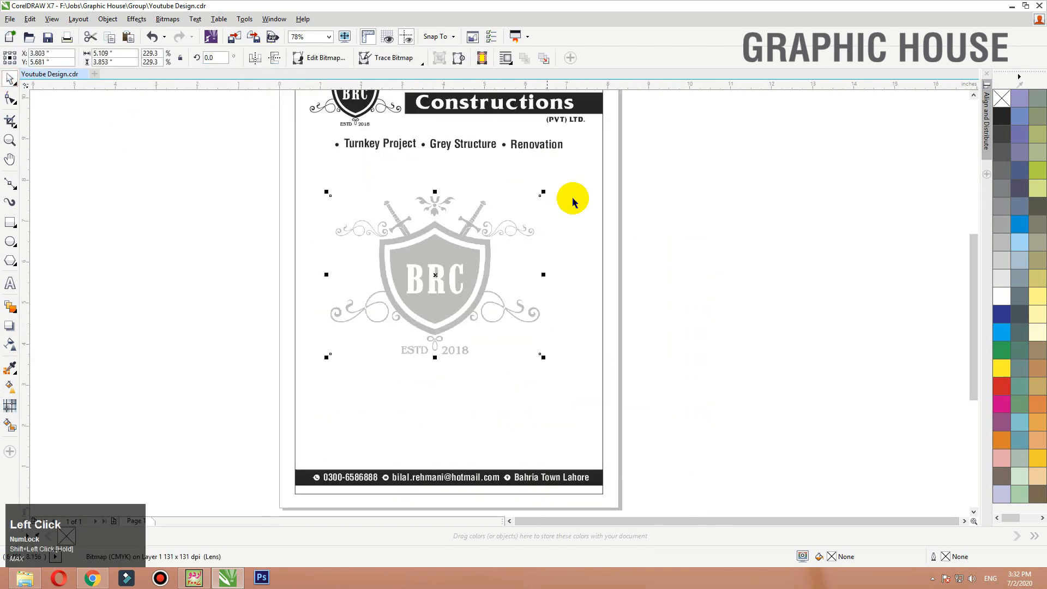
pyautogui.keyDown('shift'); pyautogui.click(603, 234); pyautogui.keyUp('shift')
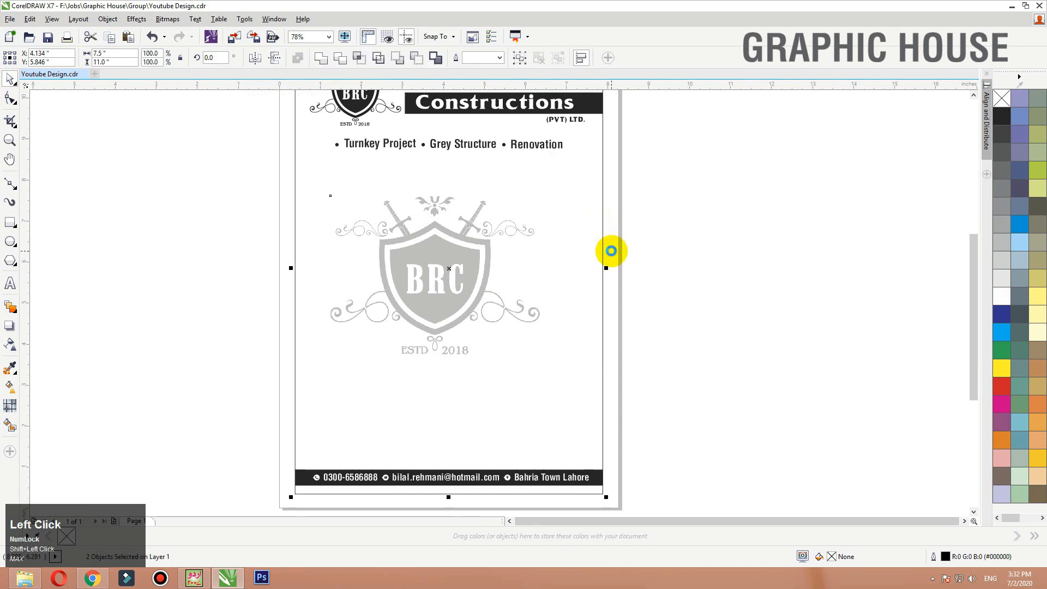
pyautogui.press('c')
# Step: Increase the watermark logo's uniform transparency to make it lighter
pyautogui.click(447, 274)
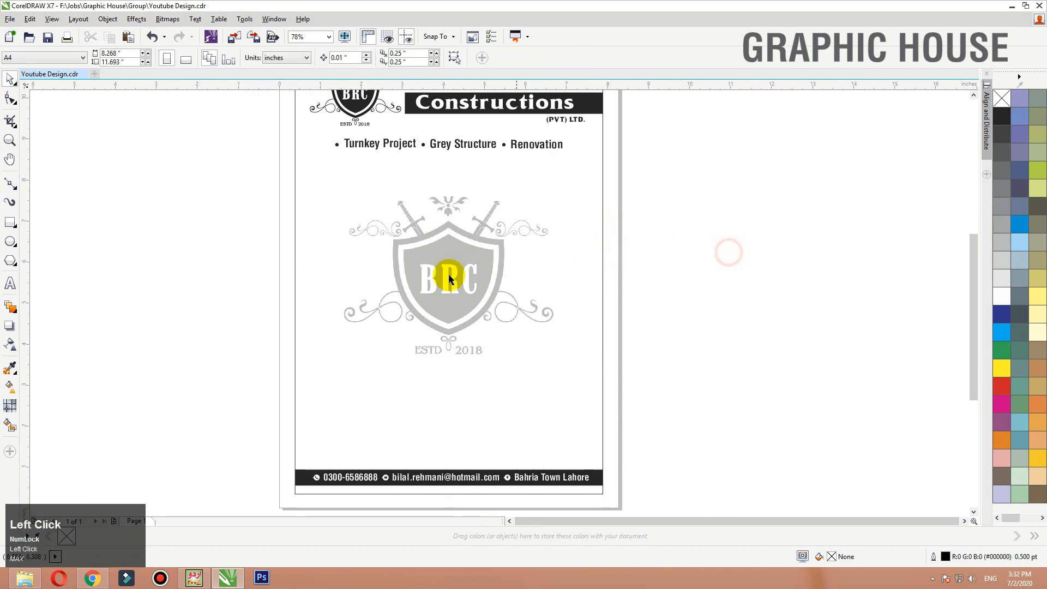
pyautogui.click(9, 346)
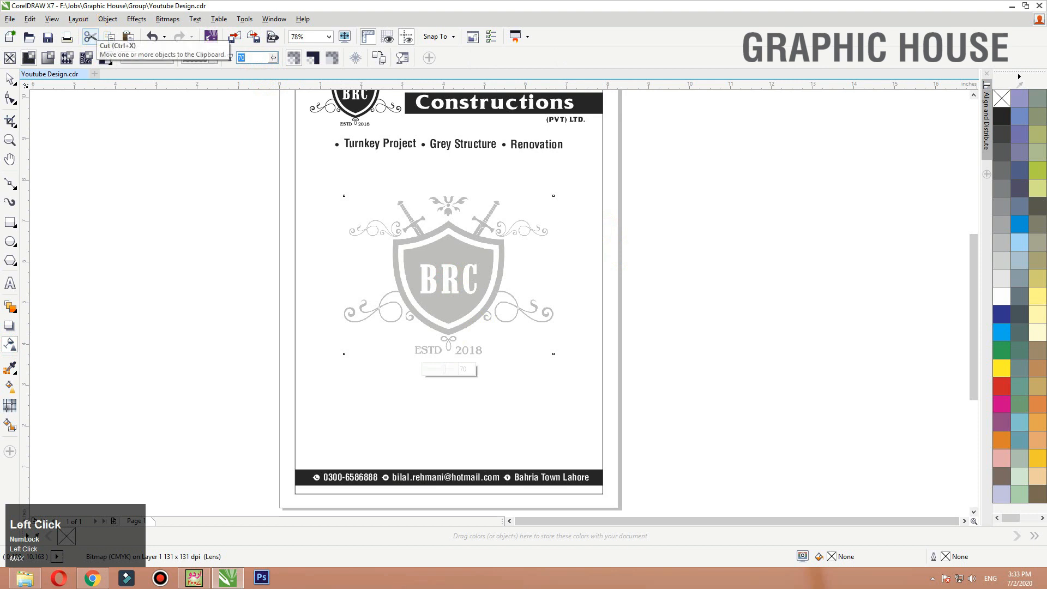
pyautogui.press('Return')
pyautogui.click(170, 268)
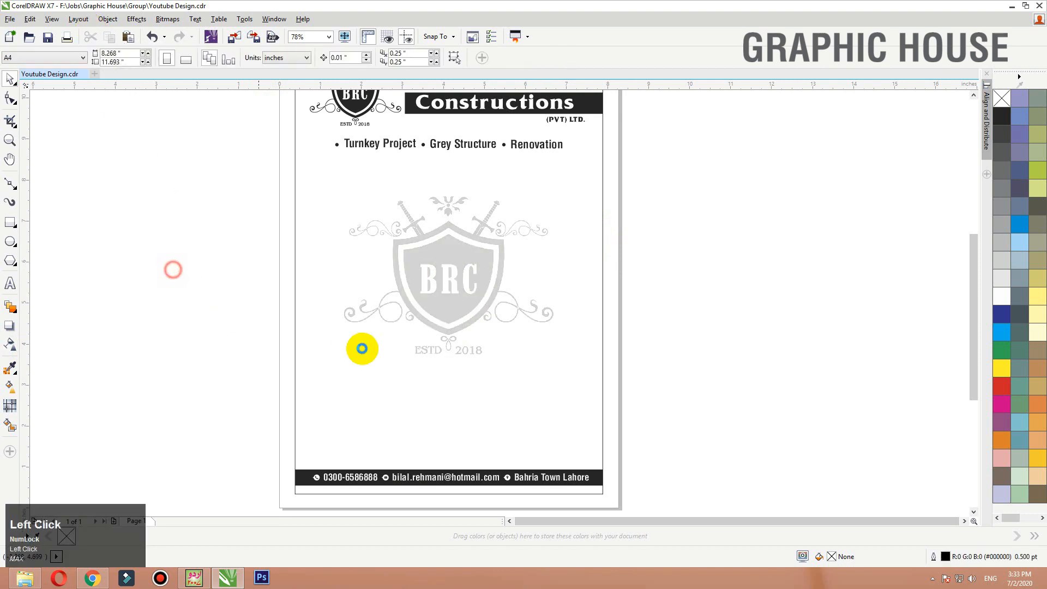
# Step: Examine the overall letterhead layout, including the watermark logo and the services row
pyautogui.press('F3')
pyautogui.moveTo(532, 167); pyautogui.dragTo(280, 423)
pyautogui.hotkey('shift', 'F2')
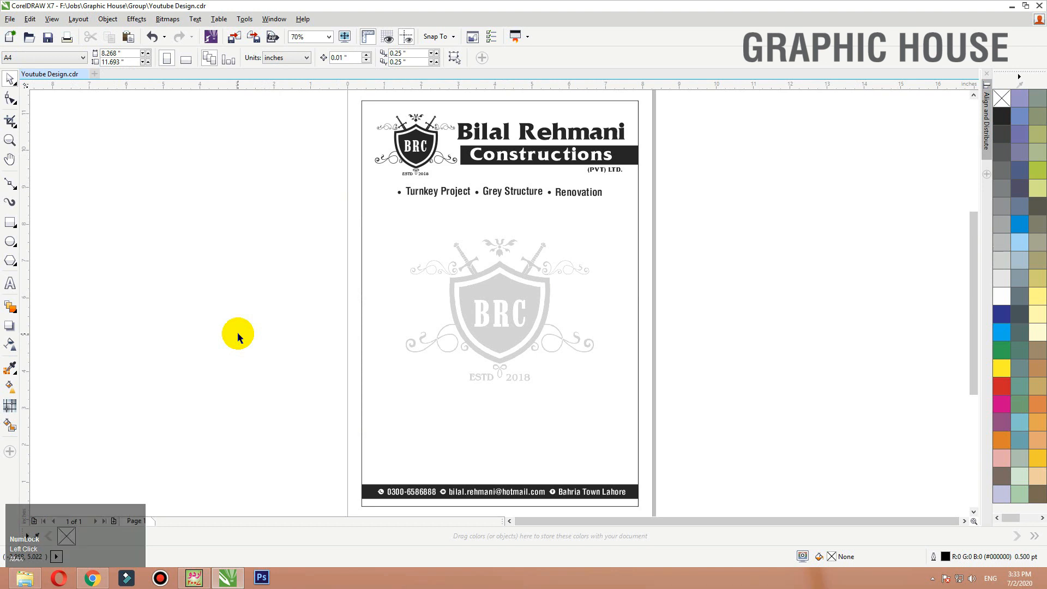
pyautogui.click(503, 289)
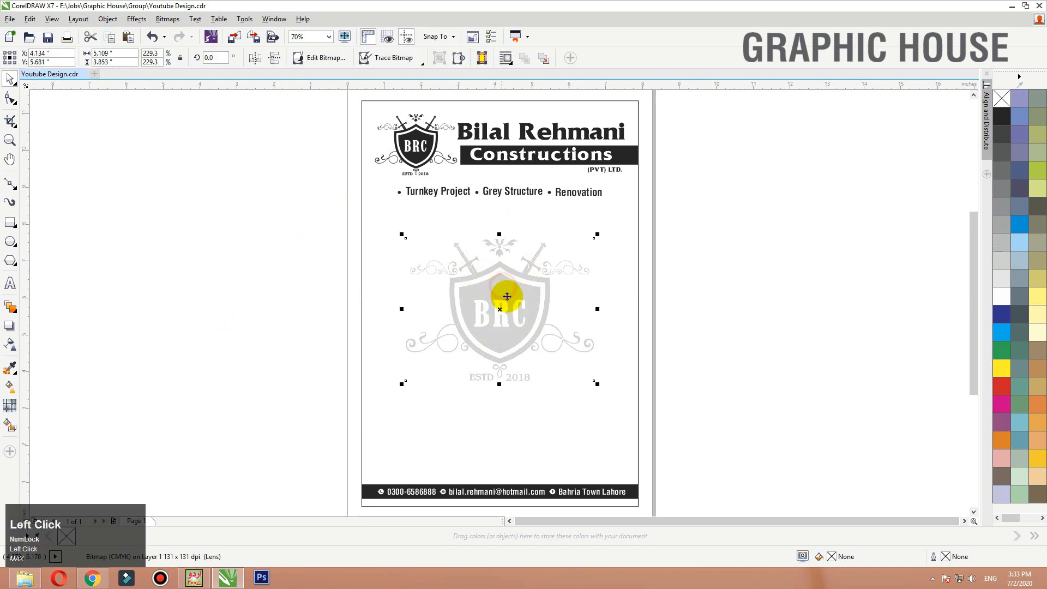
pyautogui.click(204, 292)
pyautogui.click(468, 188)
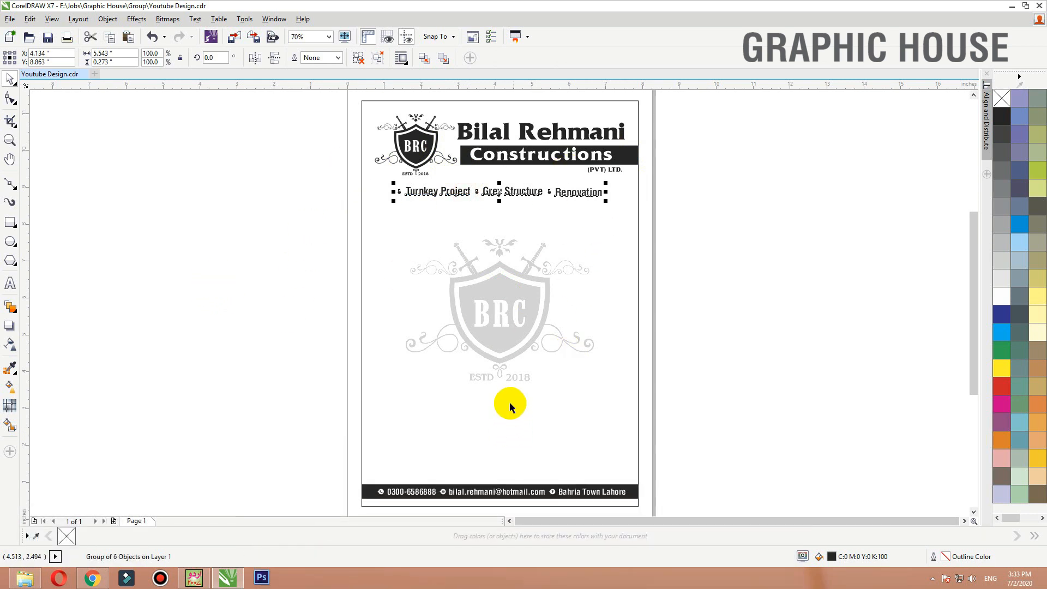
pyautogui.click(257, 353)
# Step: Copy all the letterhead objects onto a new second page
pyautogui.press('F3')
pyautogui.moveTo(526, 219); pyautogui.dragTo(344, 450)
pyautogui.hotkey('ctrl', 'c')
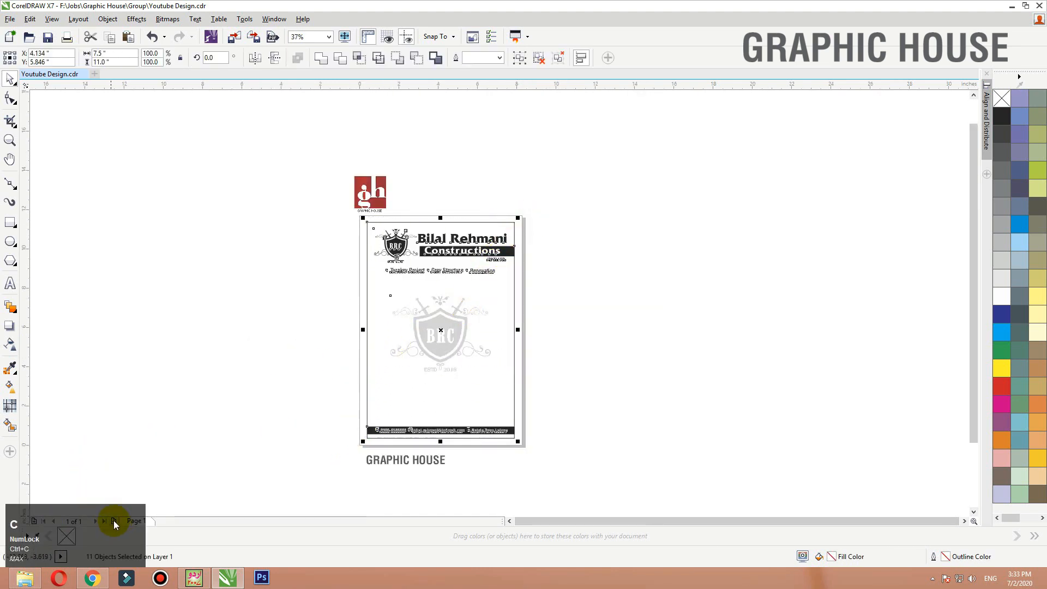
pyautogui.click(112, 521)
pyautogui.hotkey('ctrl', 'v')
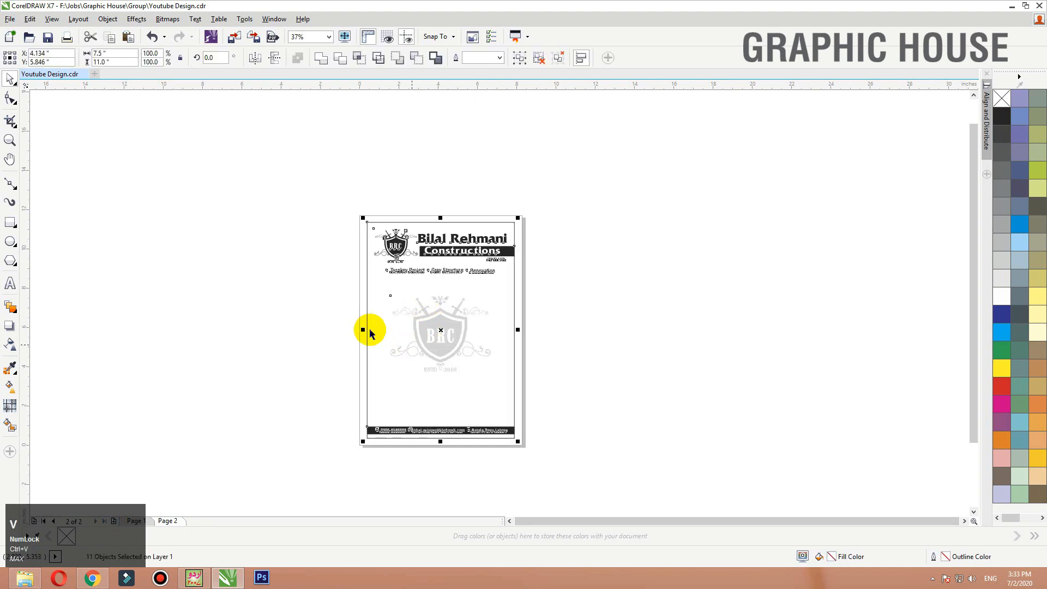
# Step: Return to page 1 and give the inner frame rectangle a black outline again
pyautogui.click(151, 523)
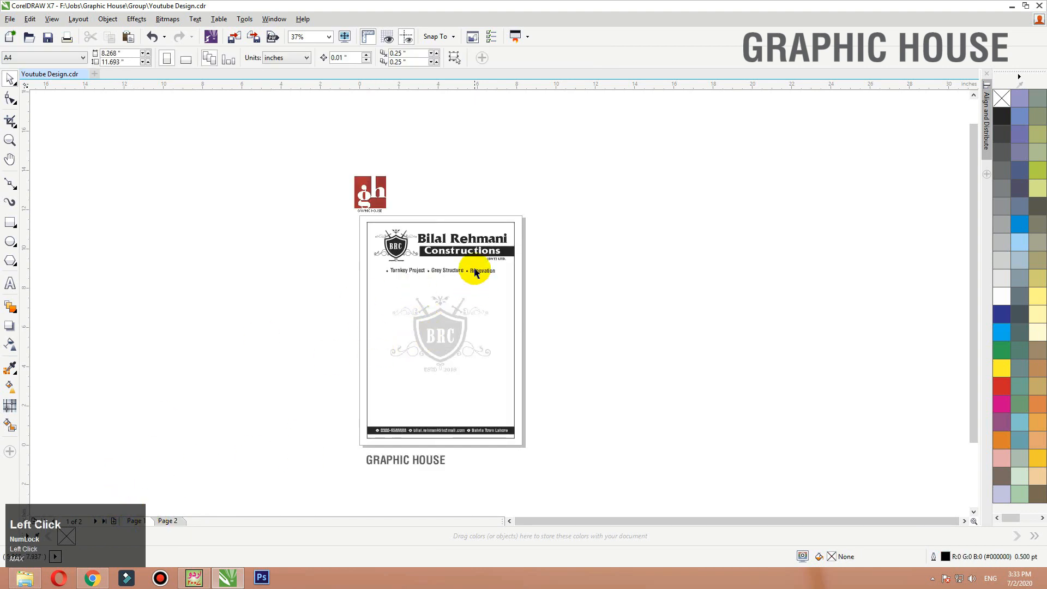
pyautogui.click(498, 229)
pyautogui.click(582, 198)
pyautogui.press('F2')
pyautogui.moveTo(593, 233); pyautogui.dragTo(286, 456)
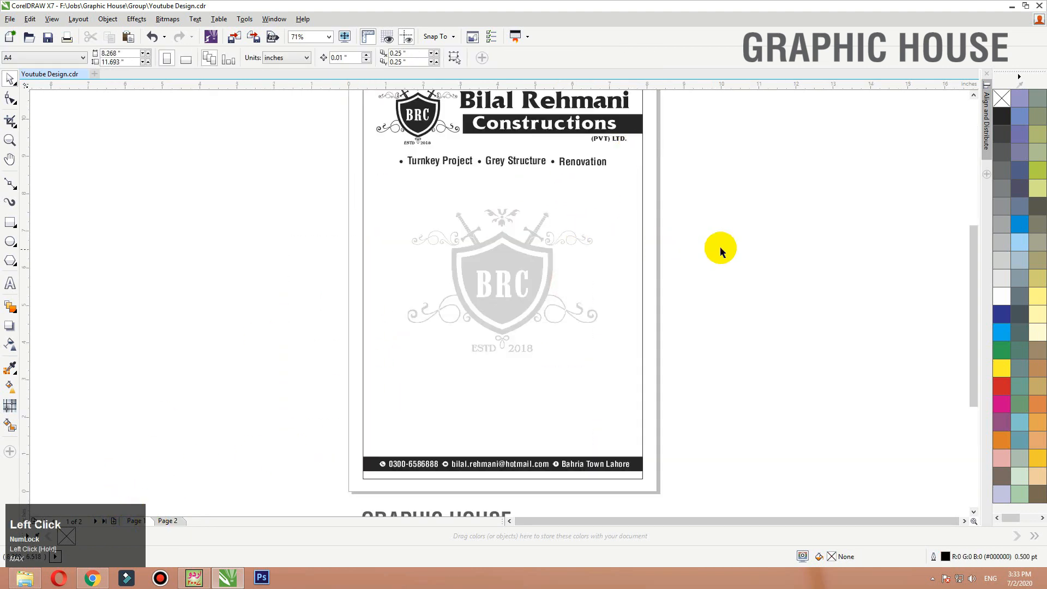
pyautogui.moveTo(719, 249); pyautogui.dragTo(621, 285)
pyautogui.rightClick(1006, 118)
pyautogui.click(737, 220)
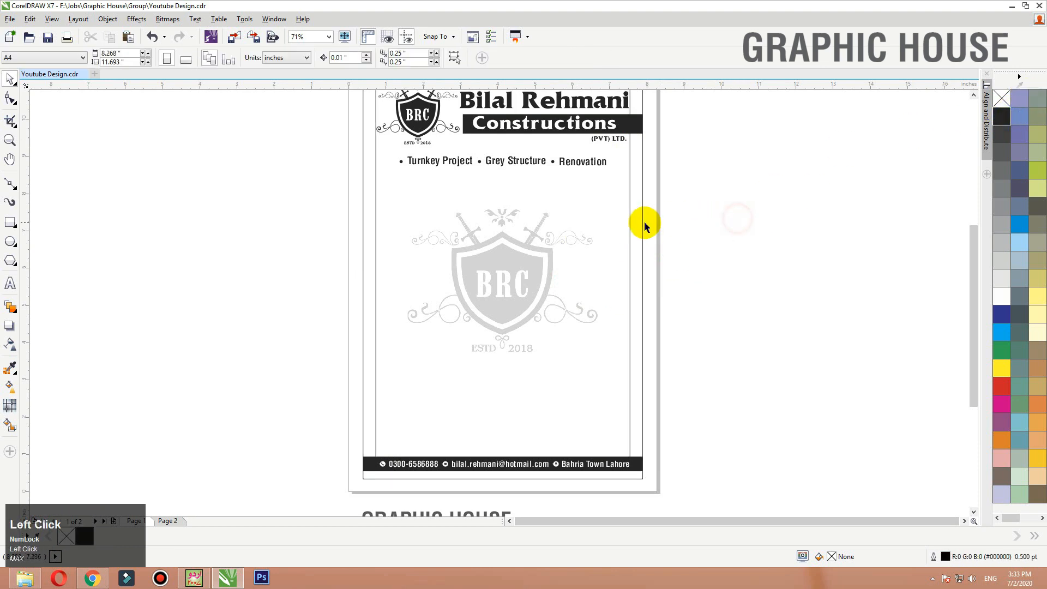
# Step: Delete the faded watermark logo from the middle of page 1
pyautogui.click(643, 225)
pyautogui.keyDown('shift'); pyautogui.click(759, 220); pyautogui.keyUp('shift')
pyautogui.hotkey('shift', 'F2')
pyautogui.click(519, 278)
pyautogui.press('Delete')
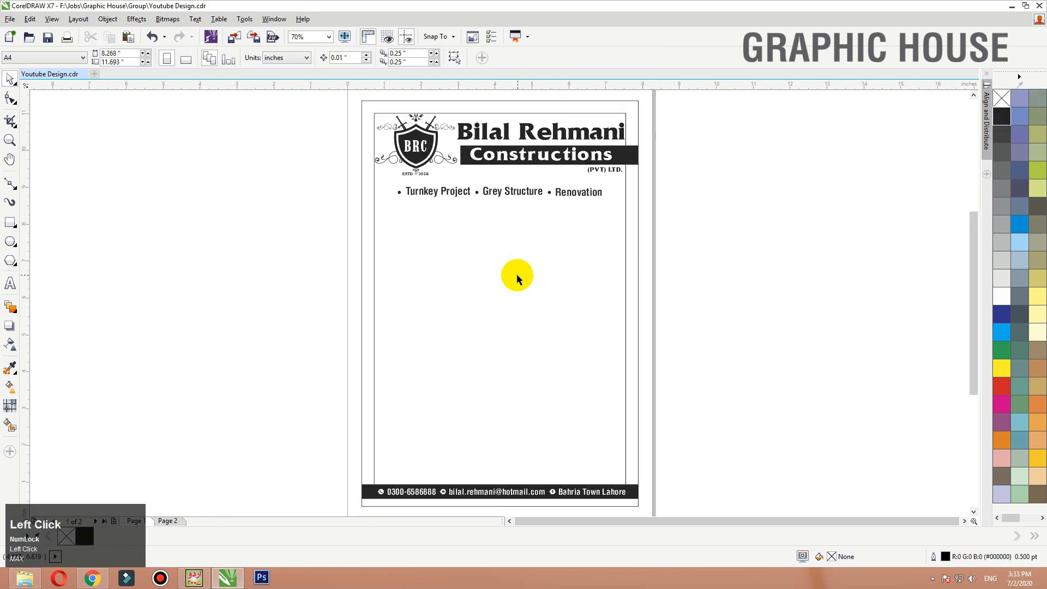
# Step: Move the header logo off the page into the empty area on its left and ungroup it
pyautogui.click(415, 146)
pyautogui.moveTo(416, 146); pyautogui.dragTo(258, 162)
pyautogui.hotkey('shift', 'F2')
pyautogui.click(359, 62)
pyautogui.click(230, 140)
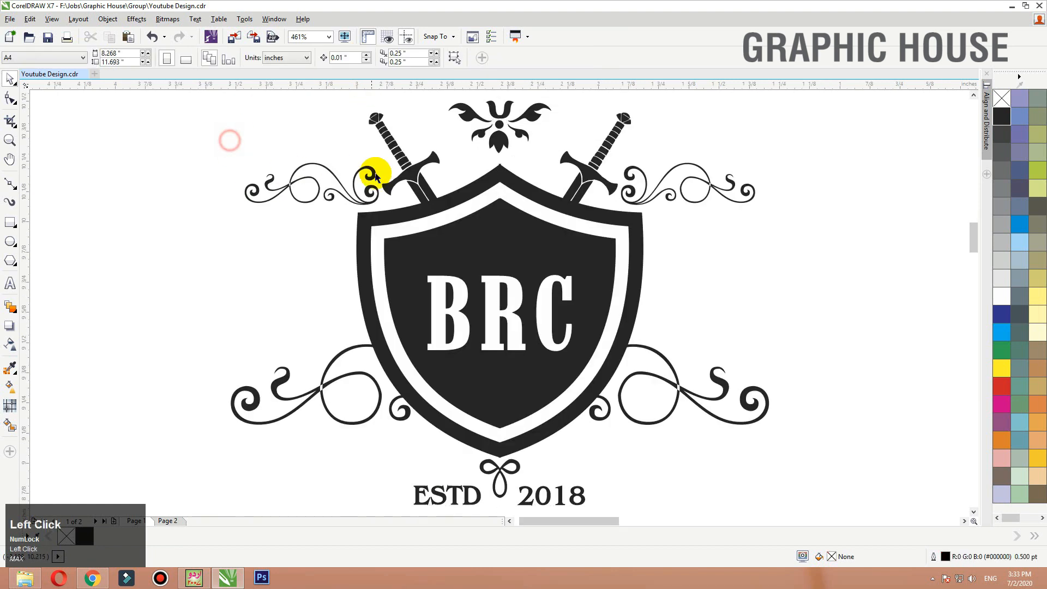
# Step: Fill the logo's swords and upper scrolls with 60% black gray (C:0 M:0 Y:0 K:60)
pyautogui.click(371, 193)
pyautogui.keyDown('shift'); pyautogui.click(509, 139); pyautogui.keyUp('shift')
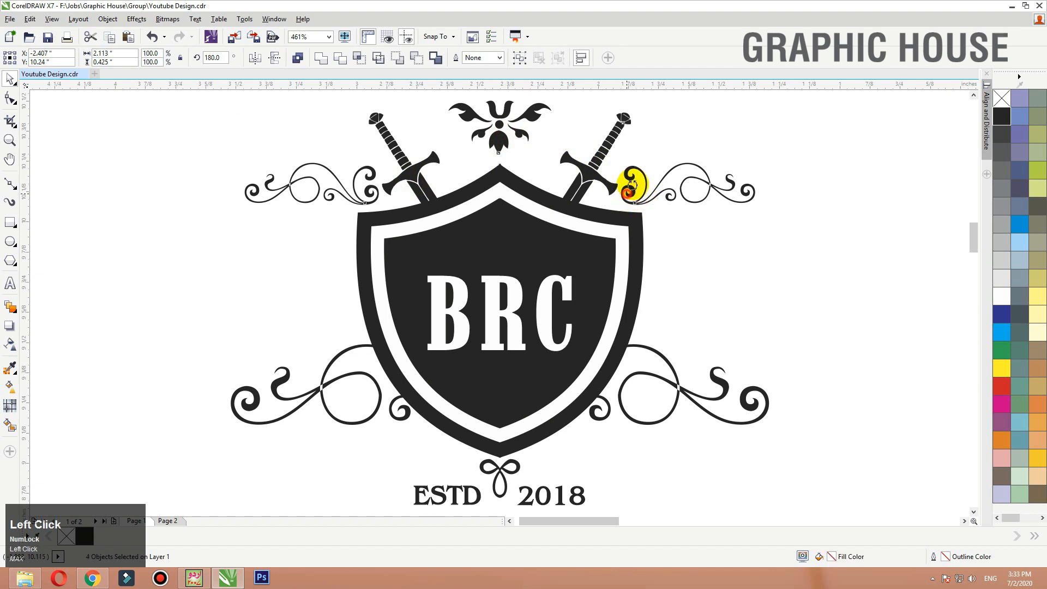
pyautogui.hotkey('ctrl', 'z')
pyautogui.click(1002, 193)
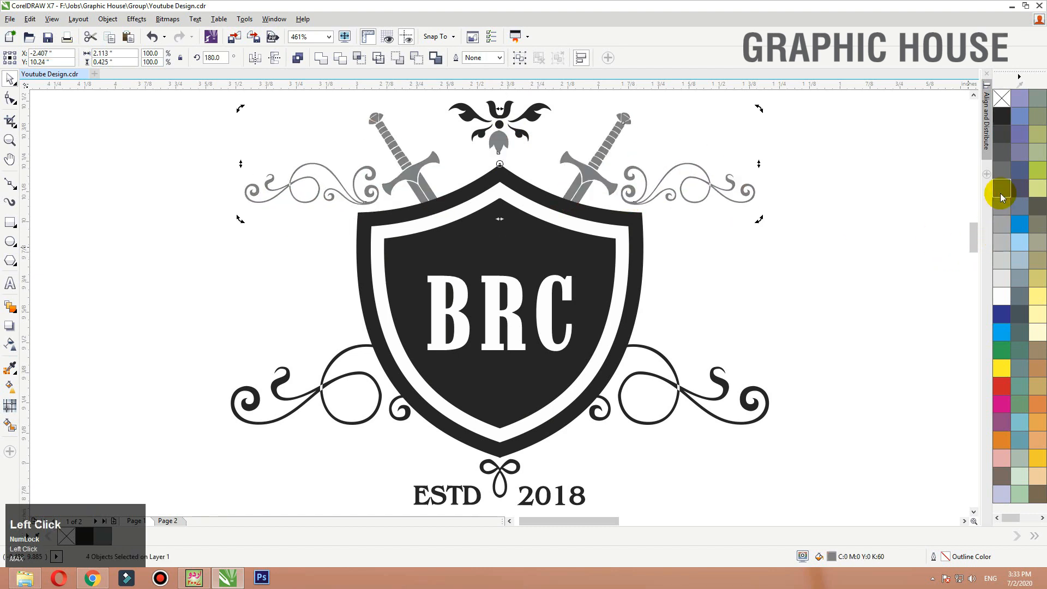
# Step: Group the pieces of the floral ornament above the shield and fill the whole ornament with 60% black gray
pyautogui.moveTo(554, 164); pyautogui.dragTo(452, 71)
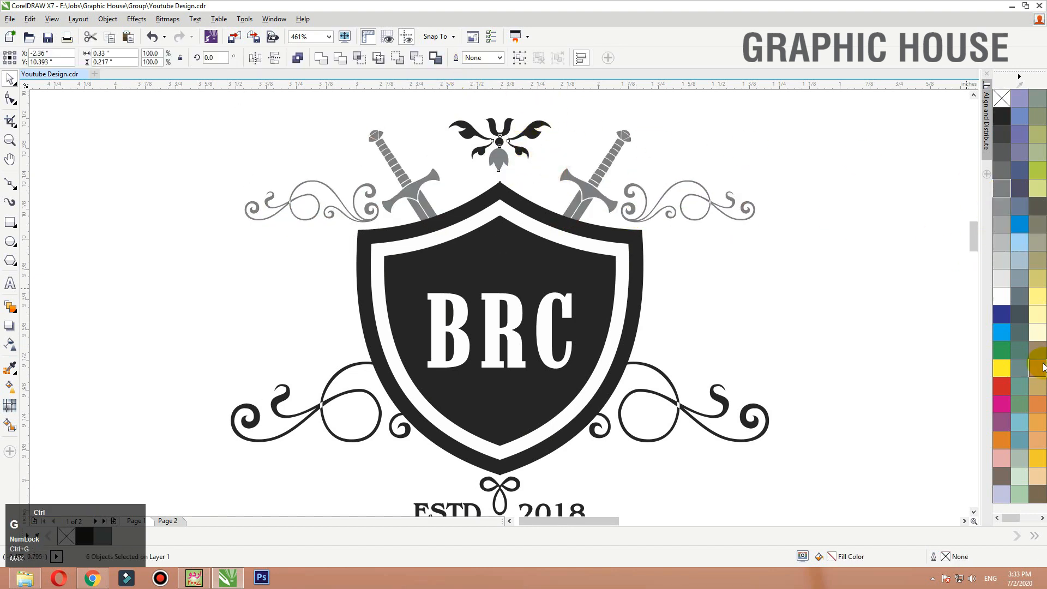
pyautogui.click(1003, 188)
pyautogui.click(483, 135)
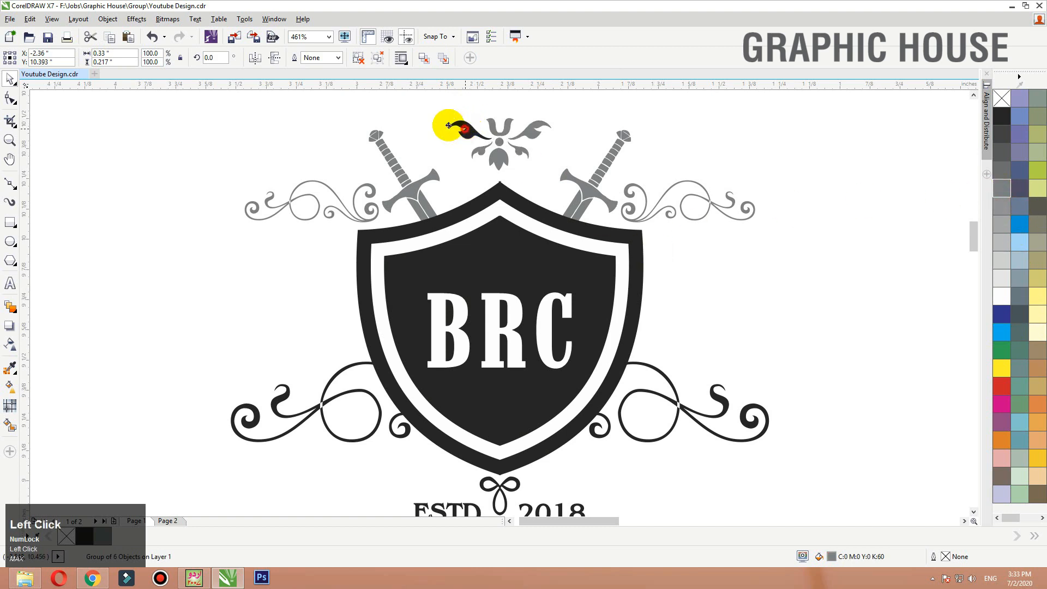
pyautogui.click(464, 128)
pyautogui.keyDown('shift'); pyautogui.click(498, 140); pyautogui.keyUp('shift')
pyautogui.hotkey('ctrl', 'g')
pyautogui.click(1007, 189)
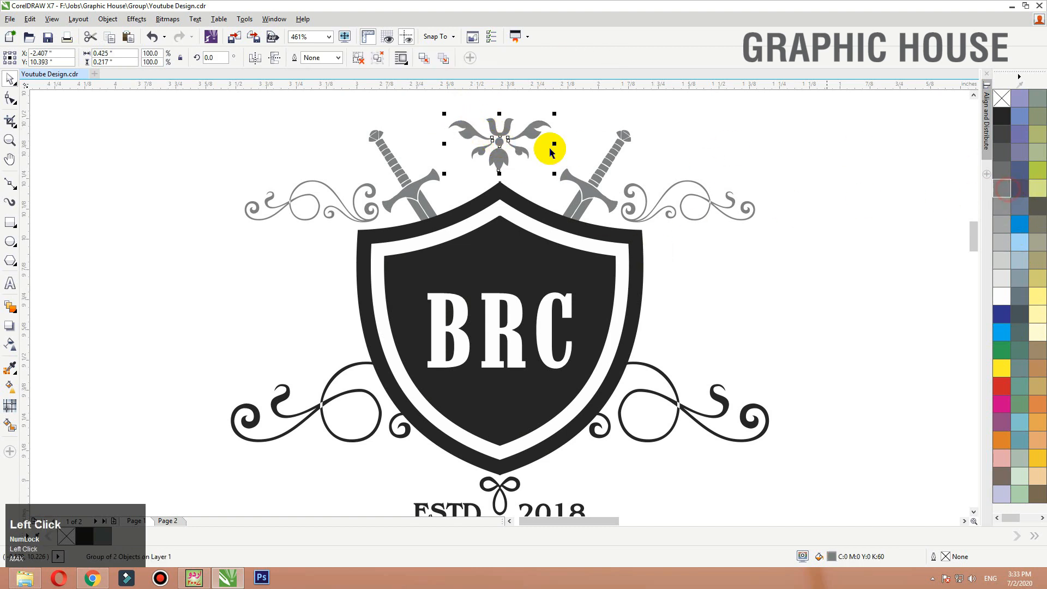
# Step: Fill the ESTD 2018 text and the small loop ornament below the shield with 60% black gray
pyautogui.press('F3')
pyautogui.moveTo(314, 474); pyautogui.dragTo(410, 447)
pyautogui.moveTo(456, 430); pyautogui.dragTo(373, 371)
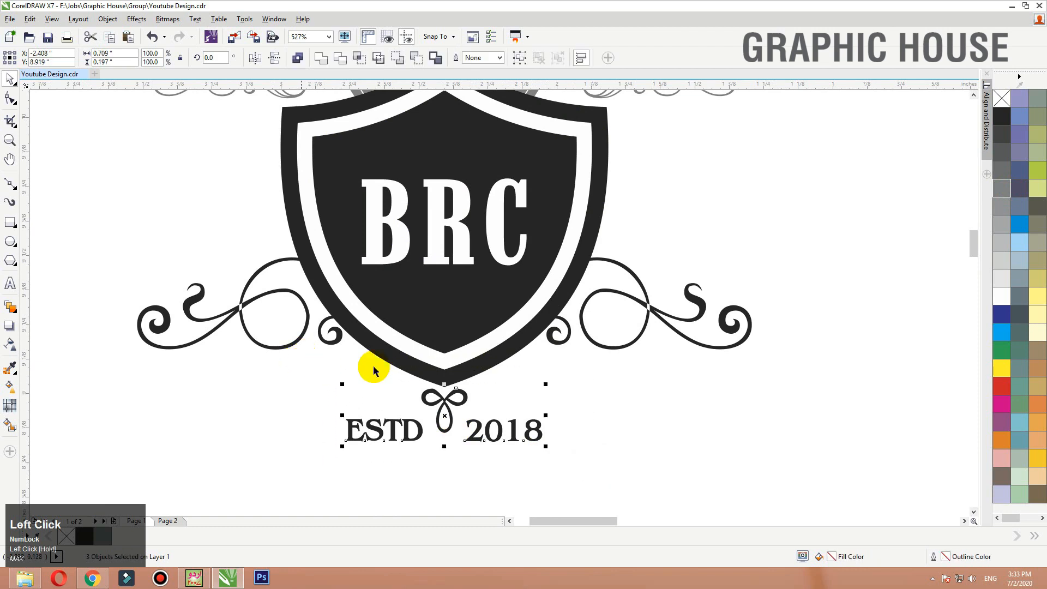
pyautogui.click(1001, 195)
# Step: Fill the logo's lower scrolls and the shield's outer border with 60% black gray
pyautogui.click(635, 306)
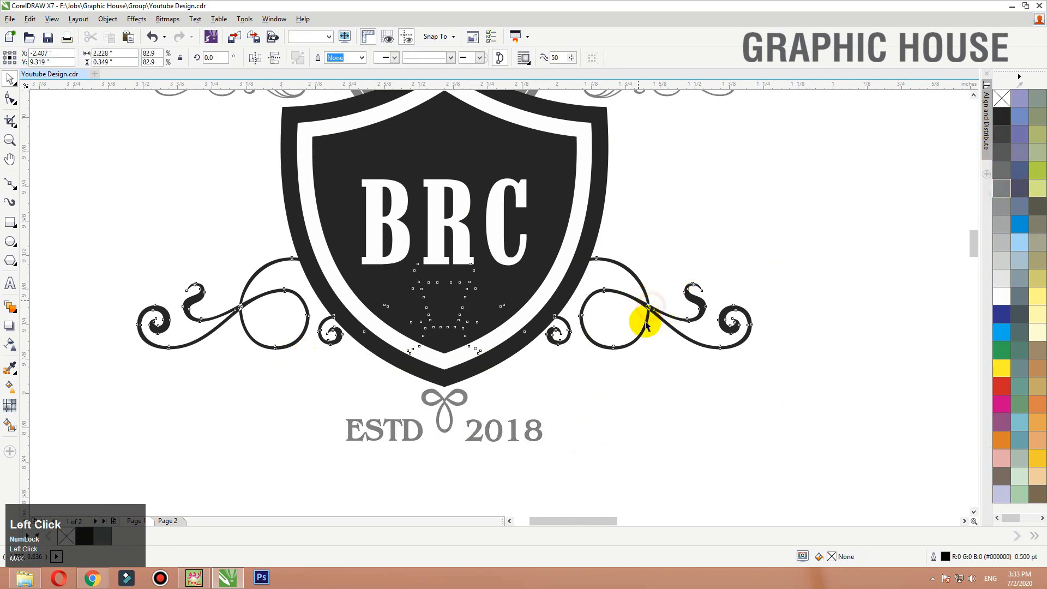
pyautogui.click(1001, 188)
pyautogui.click(807, 196)
pyautogui.click(555, 310)
pyautogui.hotkey('ctrl', 'z')
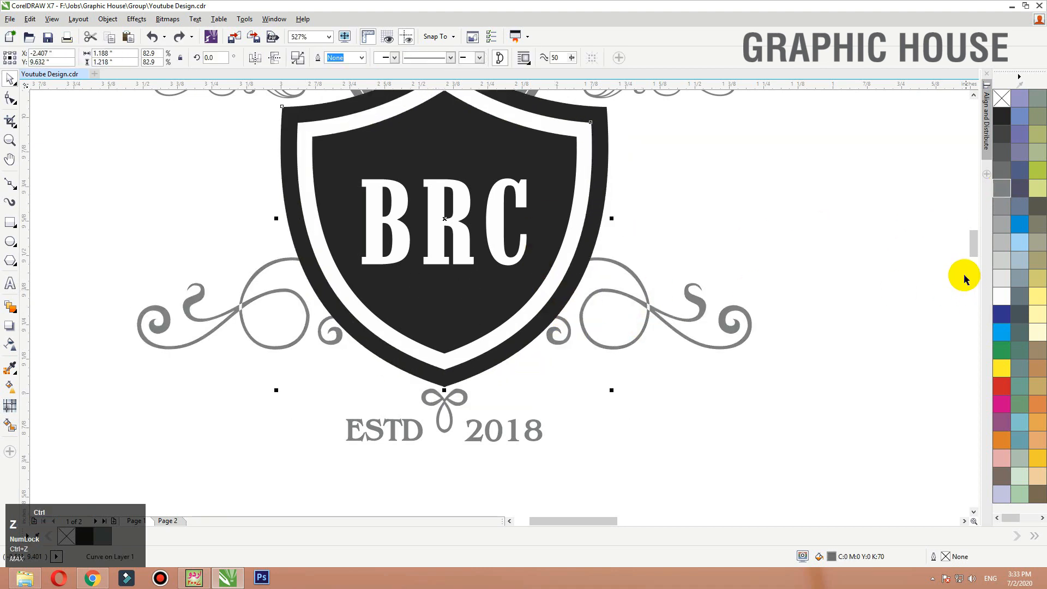
pyautogui.click(1002, 191)
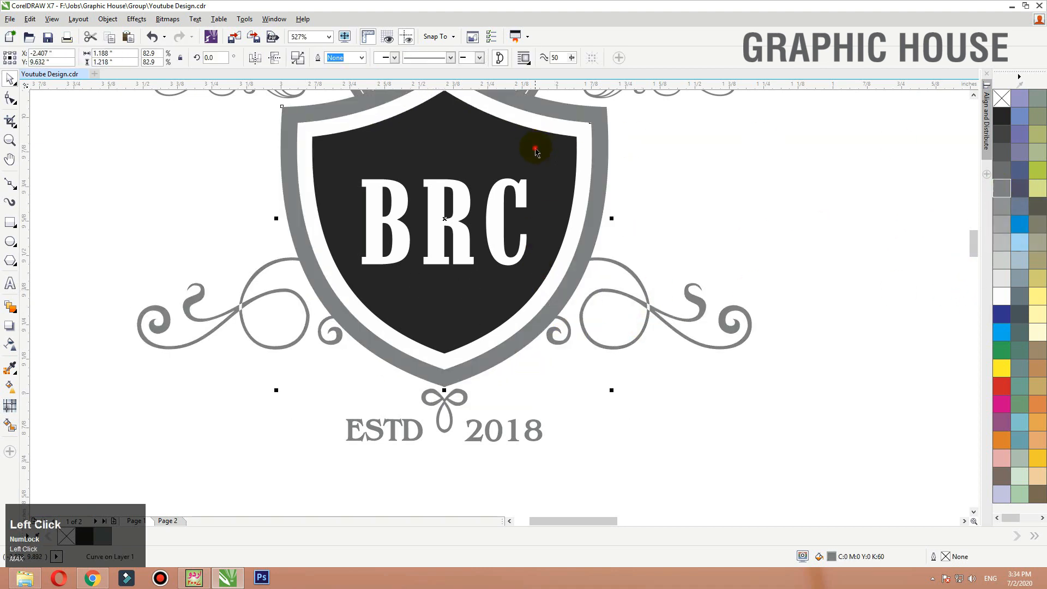
# Step: Fill the inner shield with dark blue C:100 M:100 Y:0 K:60 and add that color to the document palette
pyautogui.click(554, 158)
pyautogui.hotkey('ctrl', 'z')
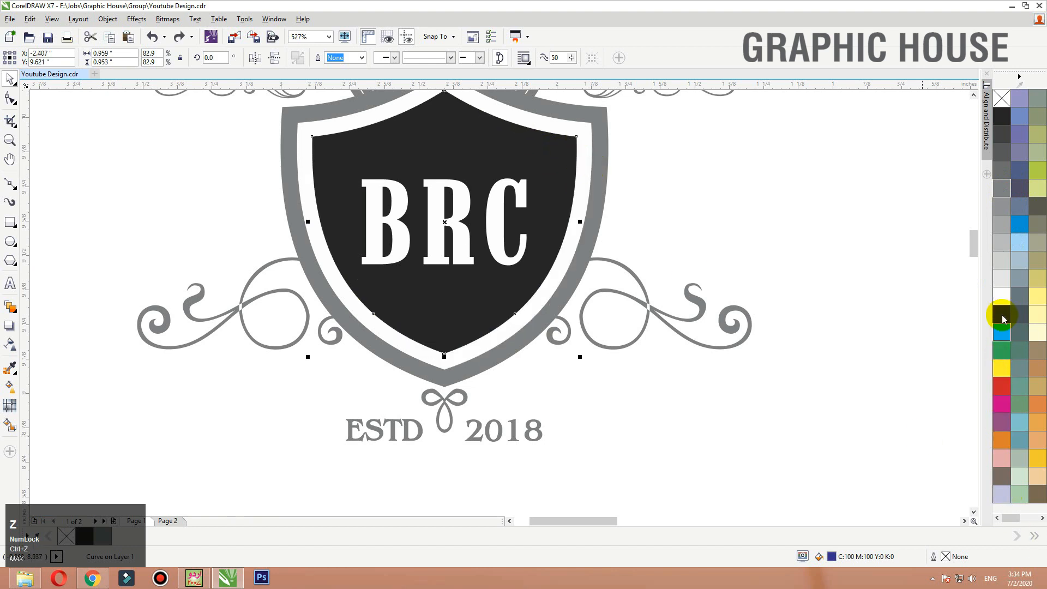
pyautogui.click(1003, 316)
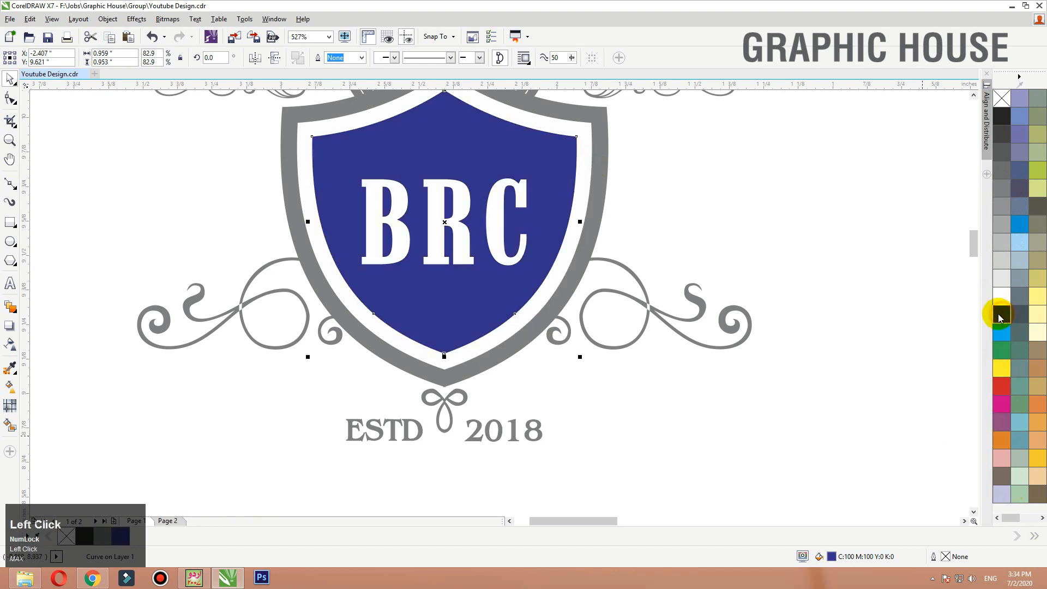
pyautogui.doubleClick(831, 556)
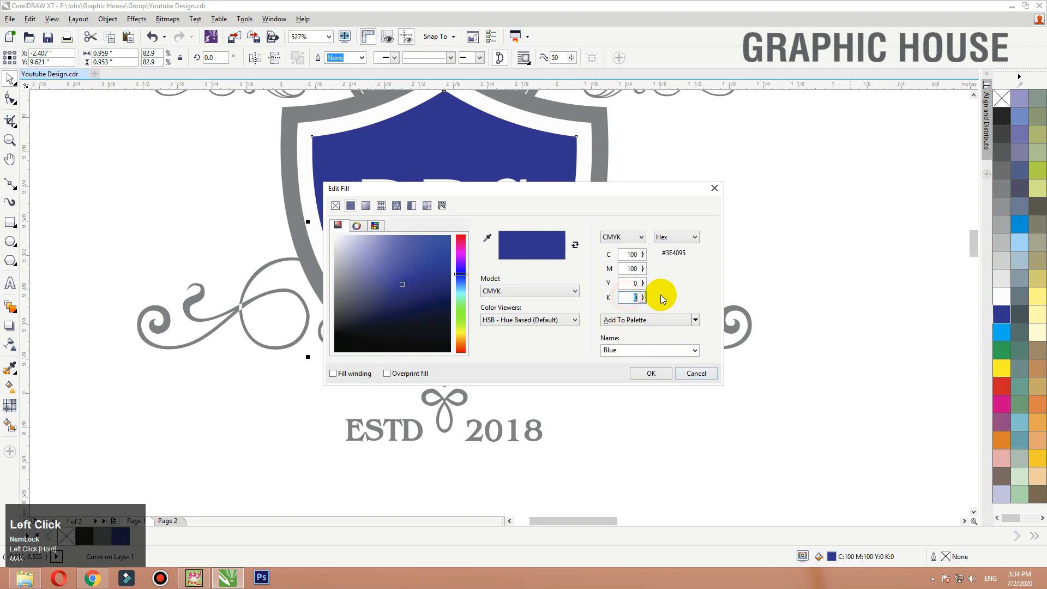
pyautogui.click(634, 297)
pyautogui.write('60')
pyautogui.hotkey('shift', 'Tab')
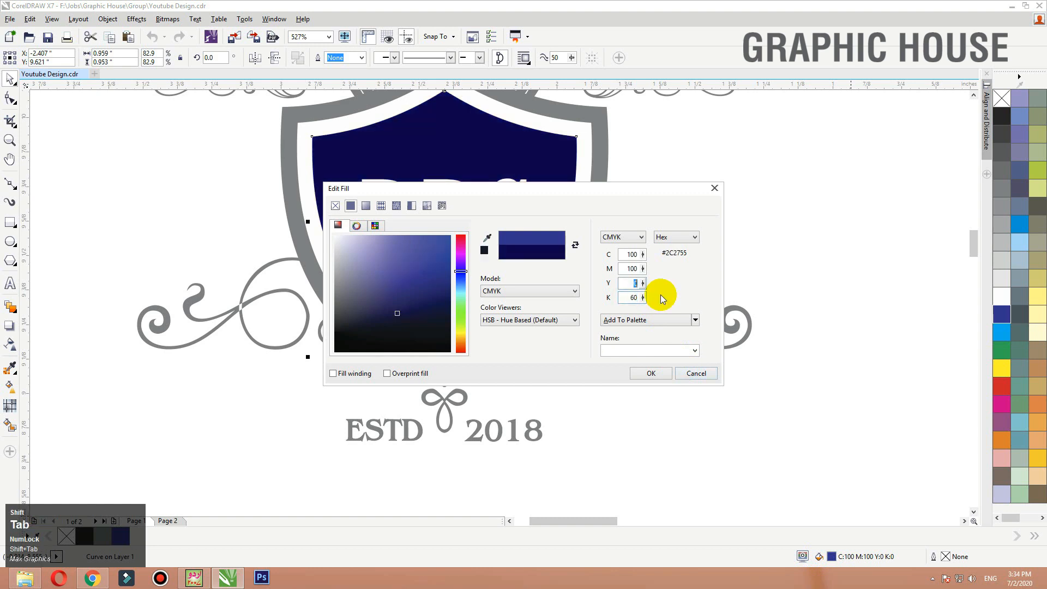
pyautogui.click(642, 327)
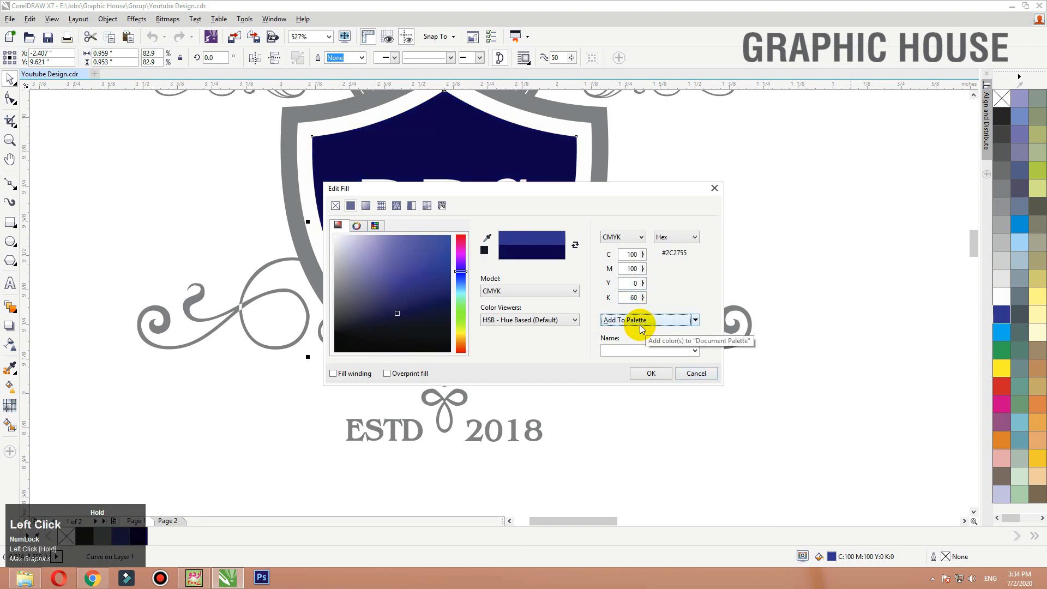
pyautogui.click(646, 372)
# Step: Apply a vertical fountain fill to the inner shield, from dark blue at its lower tip to blue C:100 M:100 Y:0 K:0 at its peak
pyautogui.press('g')
pyautogui.moveTo(446, 338); pyautogui.dragTo(446, 111)
pyautogui.click(1002, 313)
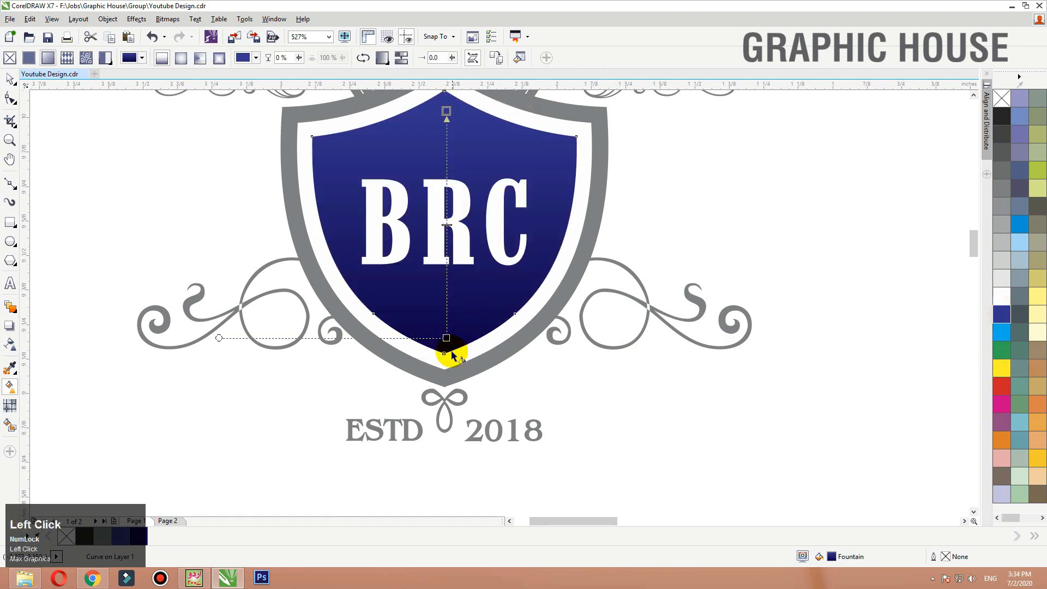
pyautogui.press('space')
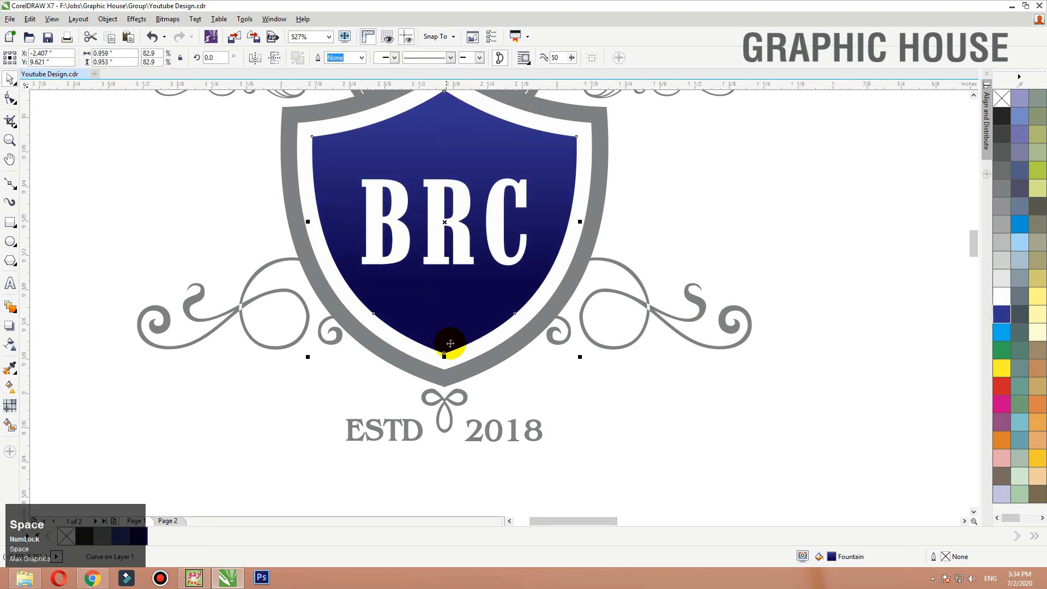
# Step: Duplicate the inner shield up and to the left of the original and fill the copy with solid blue C:100 M:100 Y:0 K:0
pyautogui.scroll(-3, 655, 229)
pyautogui.press('z')
pyautogui.moveTo(648, 173); pyautogui.dragTo(262, 354)
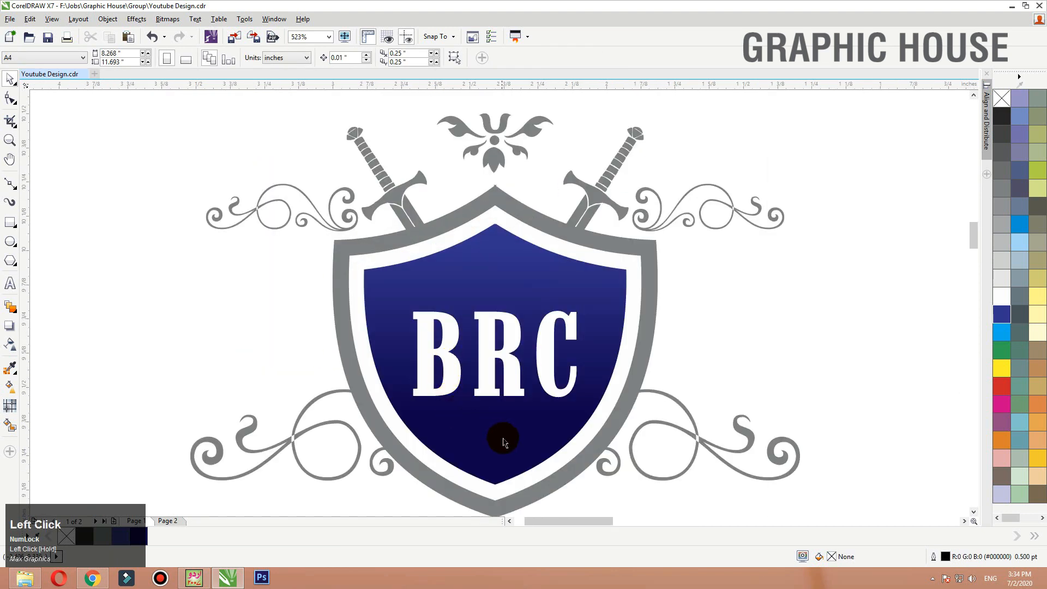
pyautogui.moveTo(502, 442); pyautogui.dragTo(425, 348)
pyautogui.rightClick(425, 348)
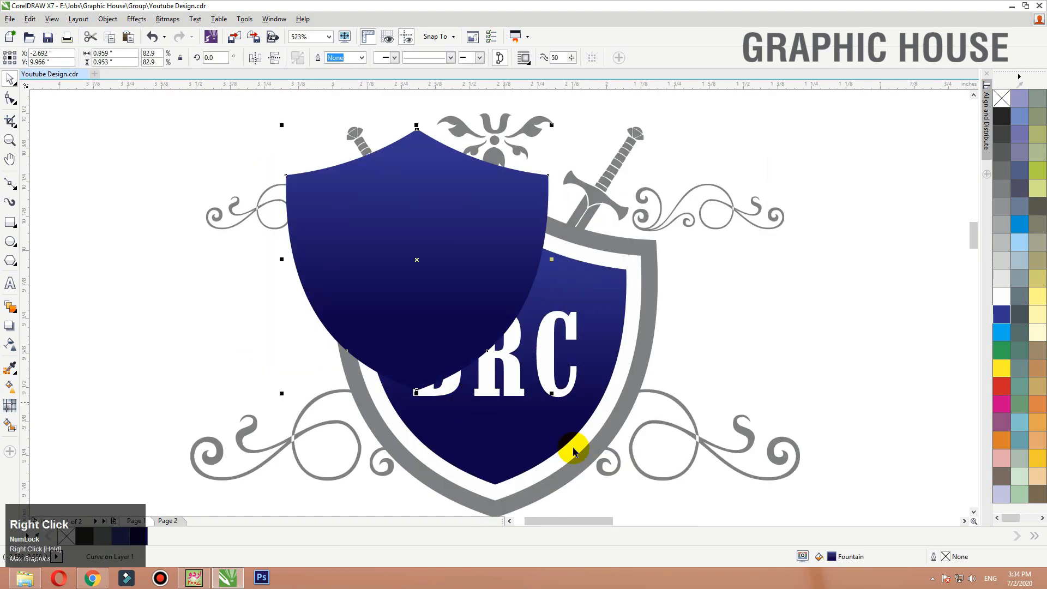
pyautogui.moveTo(498, 298); pyautogui.dragTo(498, 293)
pyautogui.click(1002, 332)
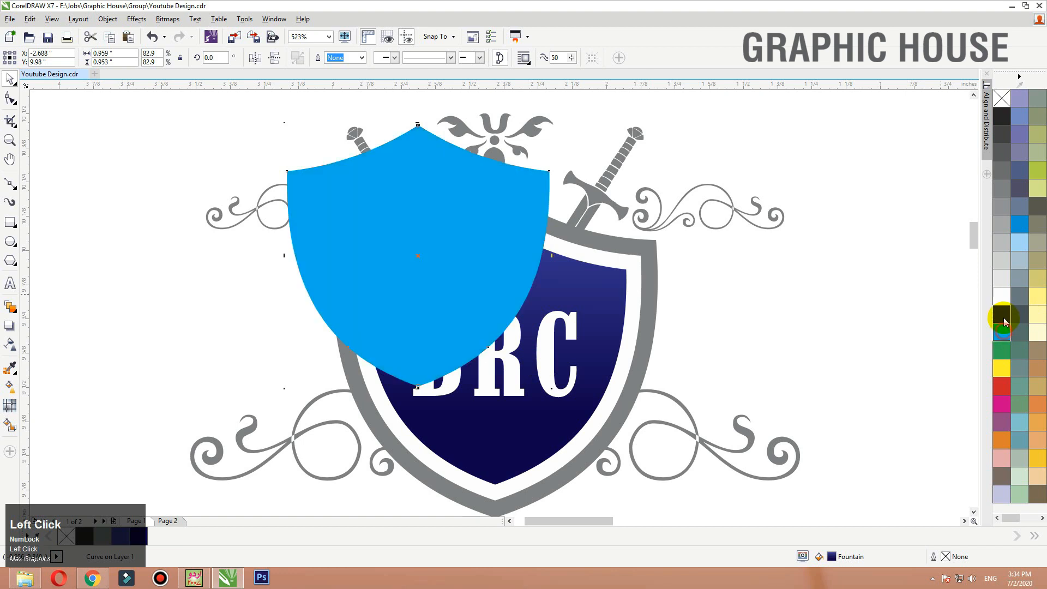
pyautogui.click(1001, 314)
# Step: PowerClip the blue shield copy inside the gradient inner shield and open the clipped contents for editing
pyautogui.rightClick(470, 211)
pyautogui.click(526, 204)
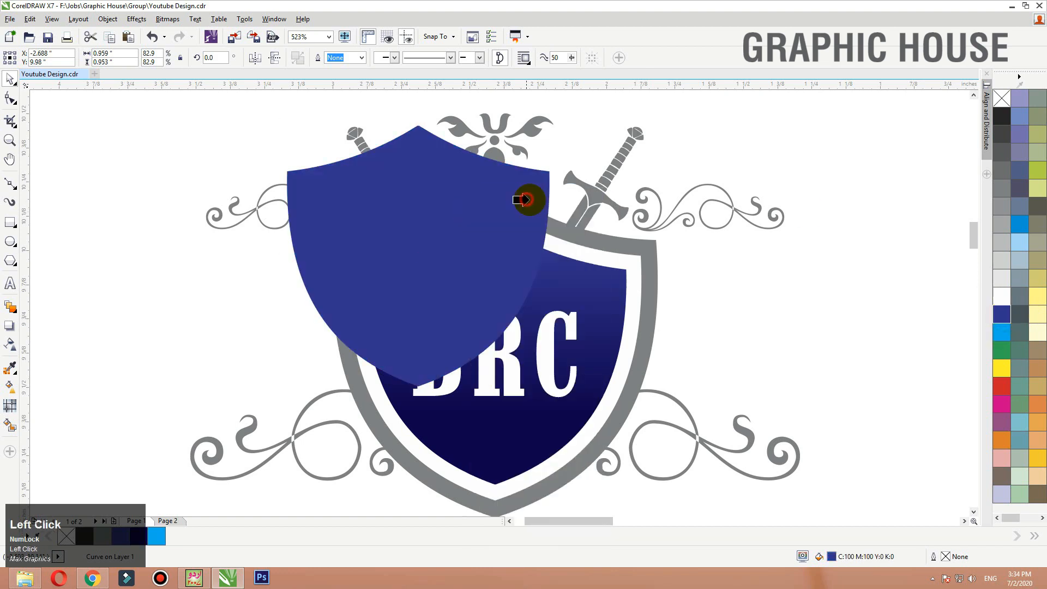
pyautogui.click(604, 279)
pyautogui.keyDown('ctrl'); pyautogui.click(605, 278); pyautogui.keyUp('ctrl')
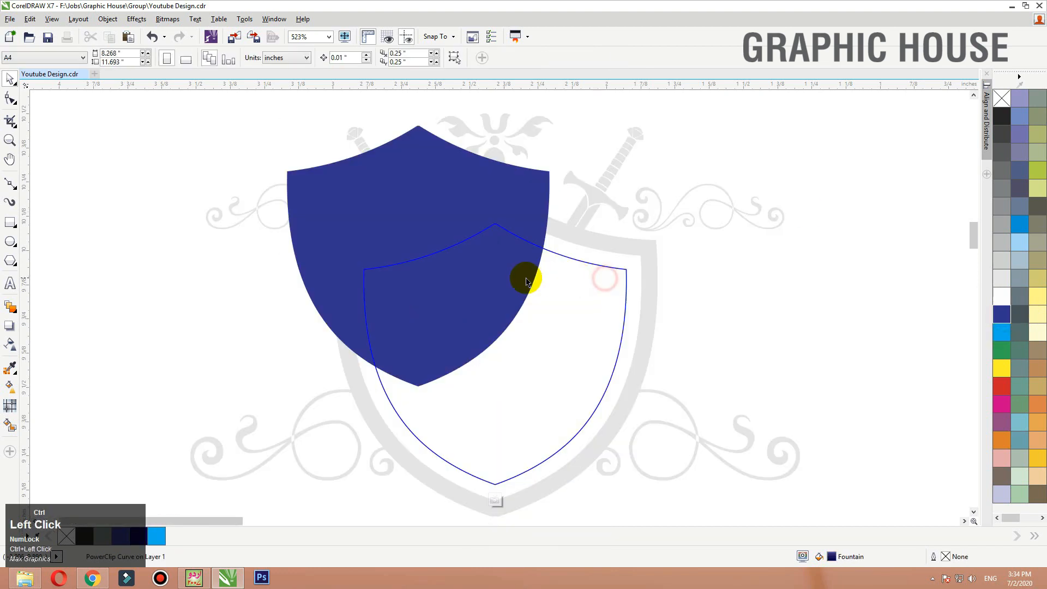
# Step: Enlarge the clipped blue shield copy, fade it diagonally with a transparency as a glossy highlight, and finish editing the PowerClip
pyautogui.scroll(1, 574, 201)
pyautogui.moveTo(574, 201); pyautogui.dragTo(582, 257)
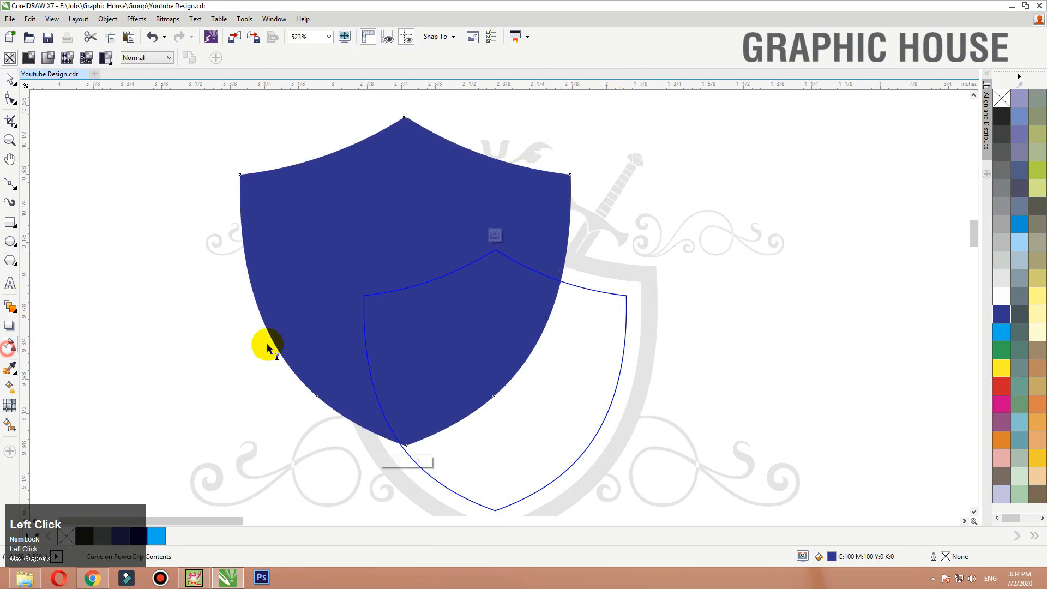
pyautogui.moveTo(522, 374); pyautogui.dragTo(367, 264)
pyautogui.press('space')
pyautogui.click(807, 212)
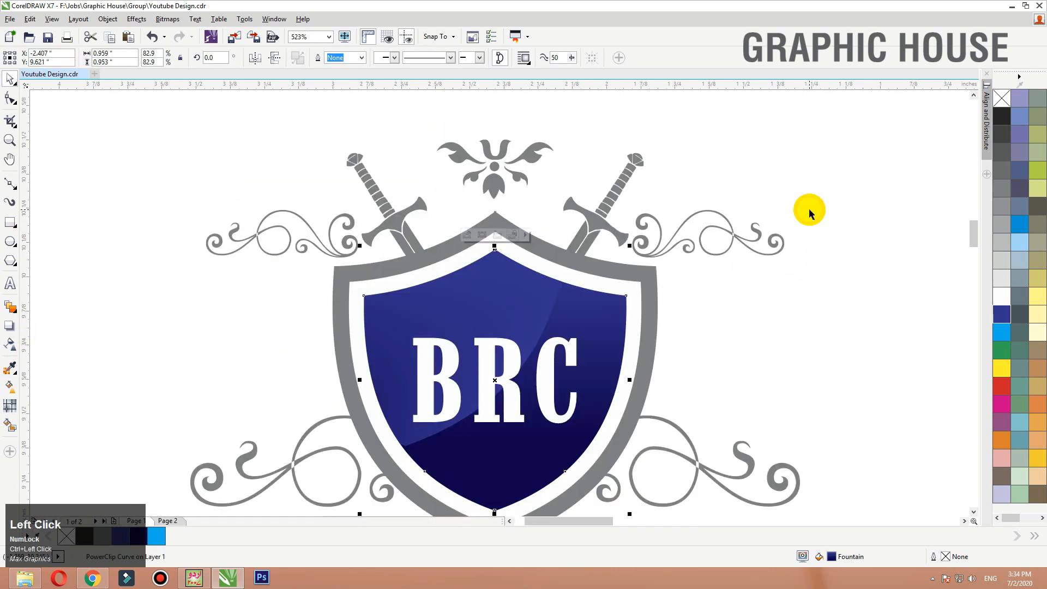
# Step: Group all the recolored logo pieces and place the logo back in the letterhead header beside the company name
pyautogui.press('F3')
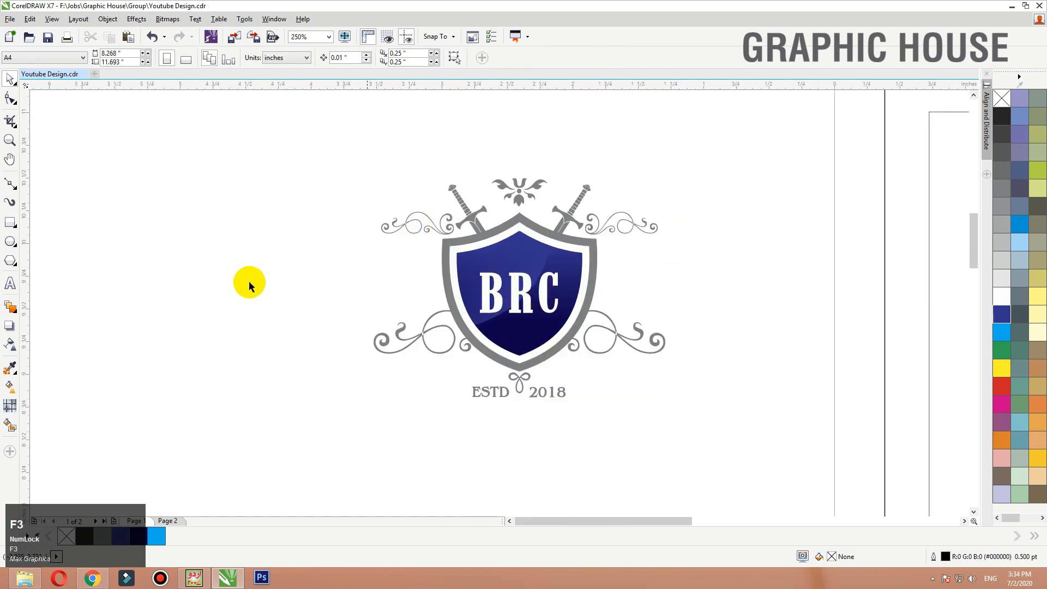
pyautogui.press('F3')
pyautogui.moveTo(218, 175); pyautogui.dragTo(510, 421)
pyautogui.hotkey('ctrl', 'g')
pyautogui.press('F3')
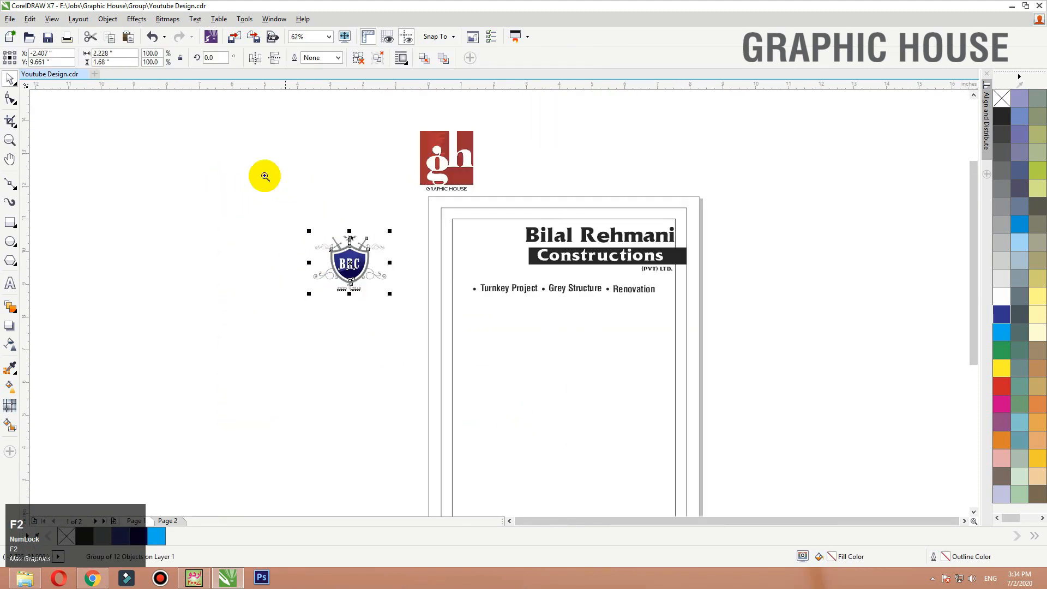
pyautogui.moveTo(264, 175); pyautogui.dragTo(744, 334)
pyautogui.moveTo(319, 309); pyautogui.dragTo(475, 287)
pyautogui.click(535, 200)
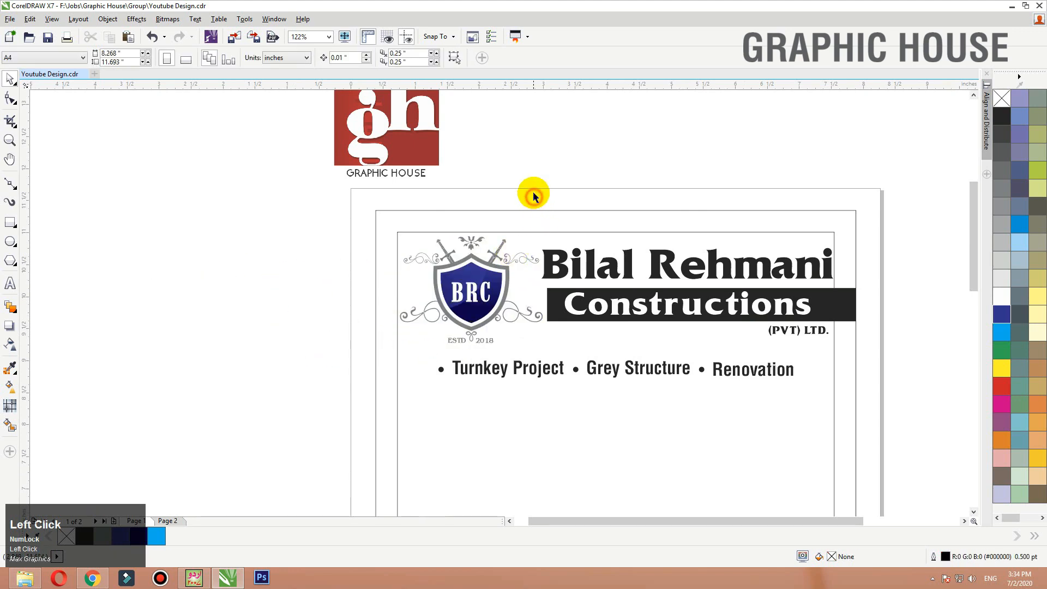
# Step: Delete the black bar behind "Constructions" and fill all three company name lines with black
pyautogui.click(527, 211)
pyautogui.hotkey('shift', 'F2')
pyautogui.click(696, 187)
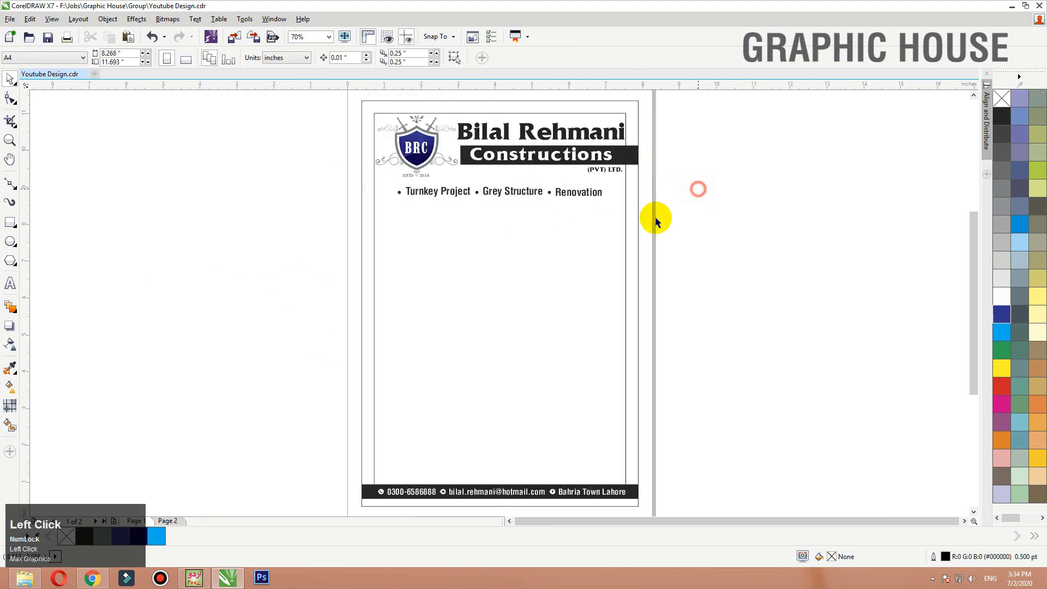
pyautogui.moveTo(746, 296); pyautogui.dragTo(246, 112)
pyautogui.click(731, 195)
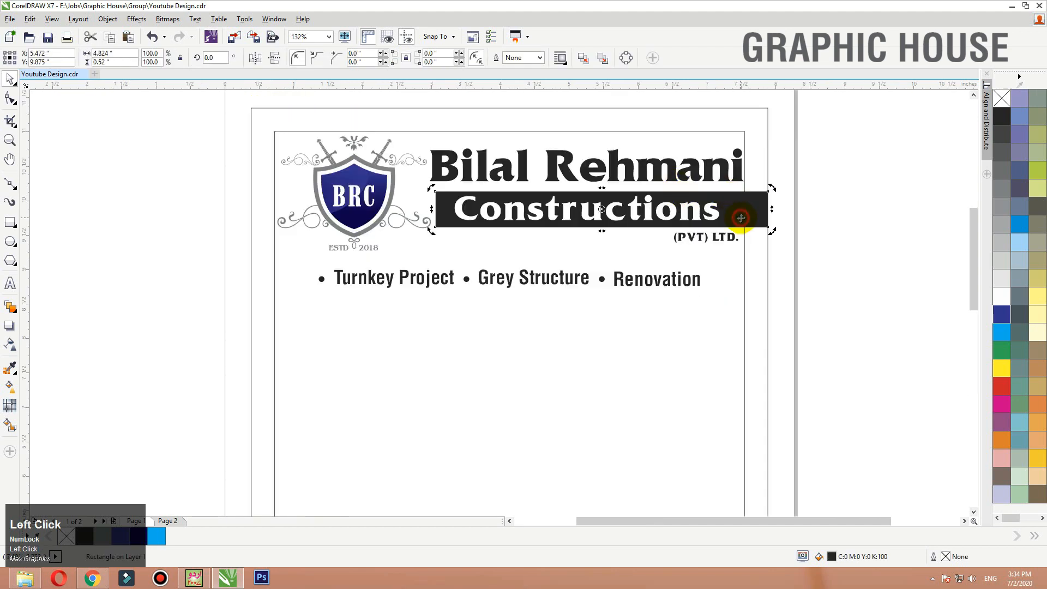
pyautogui.press('Delete')
pyautogui.moveTo(842, 281); pyautogui.dragTo(410, 112)
pyautogui.click(1017, 113)
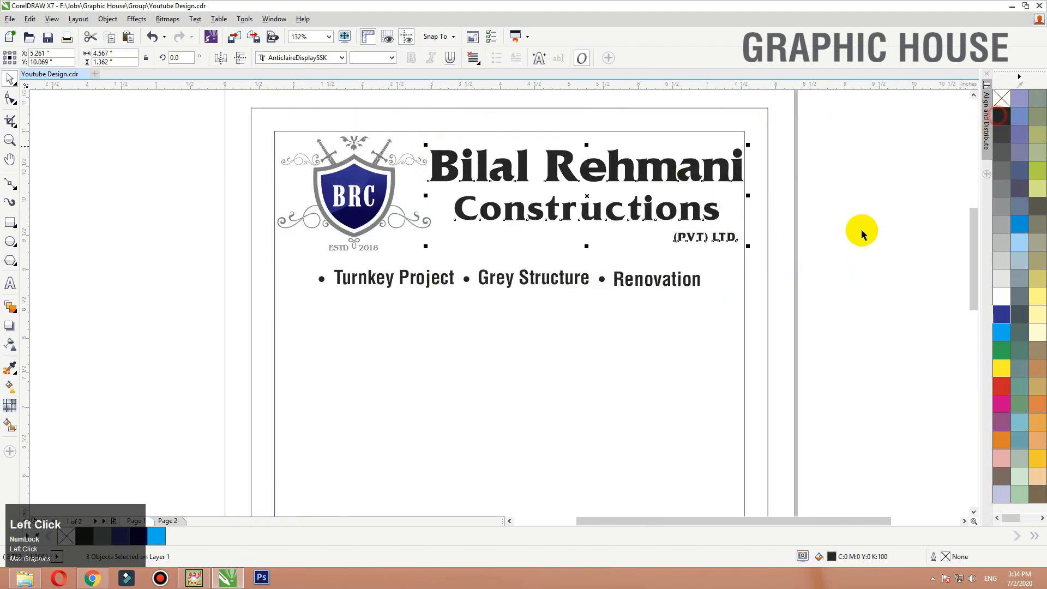
# Step: Move the company name text and the services row together off the page to the right
pyautogui.scroll(-4, 615, 206)
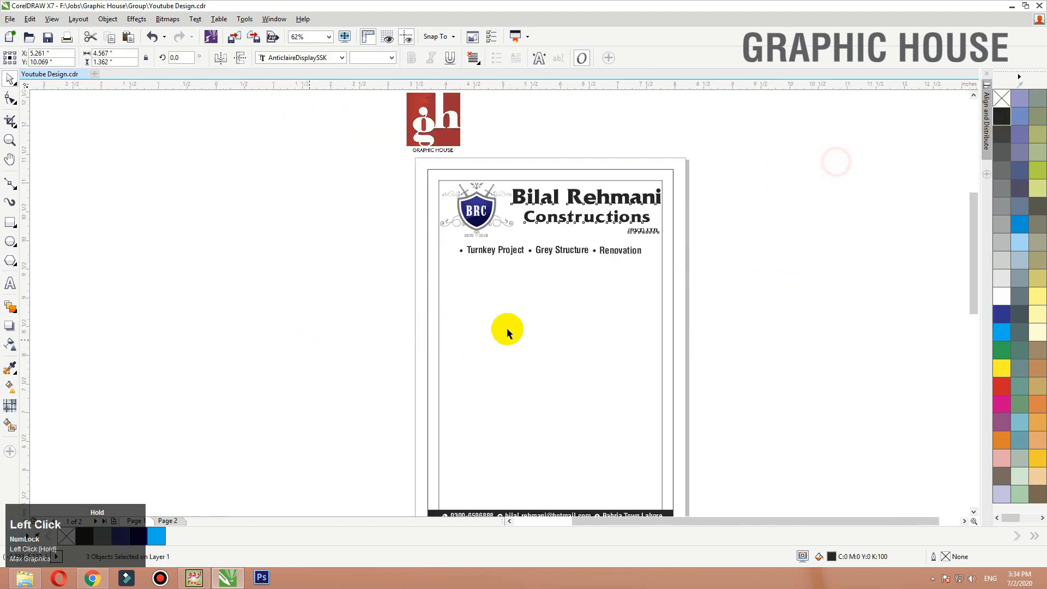
pyautogui.scroll(3, 506, 327)
pyautogui.keyDown('shift'); pyautogui.click(499, 308); pyautogui.keyUp('shift')
pyautogui.moveTo(499, 309); pyautogui.dragTo(848, 308)
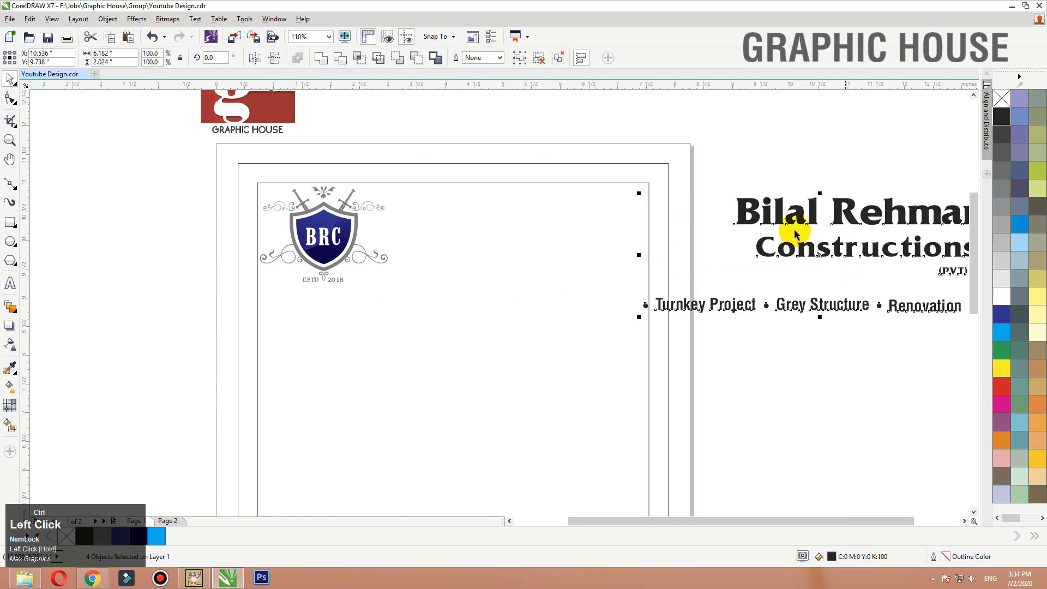
pyautogui.click(794, 175)
# Step: Draw a rectangle about 7.5 by 2.5 inches across the full width of the outer frame's upper end, behind the logo area
pyautogui.click(13, 224)
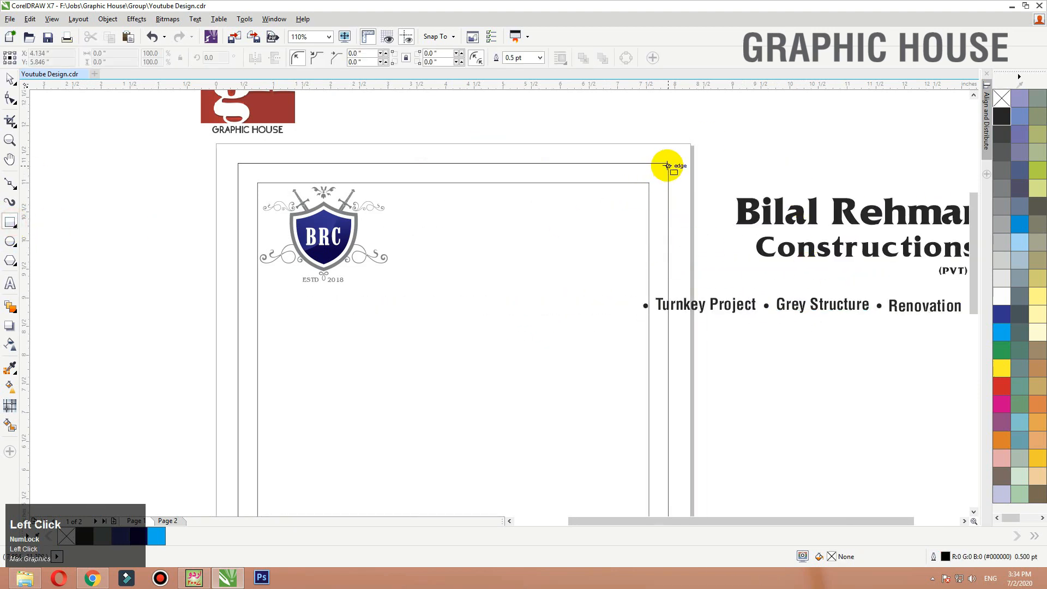
pyautogui.moveTo(667, 165); pyautogui.dragTo(237, 308)
pyautogui.press('space')
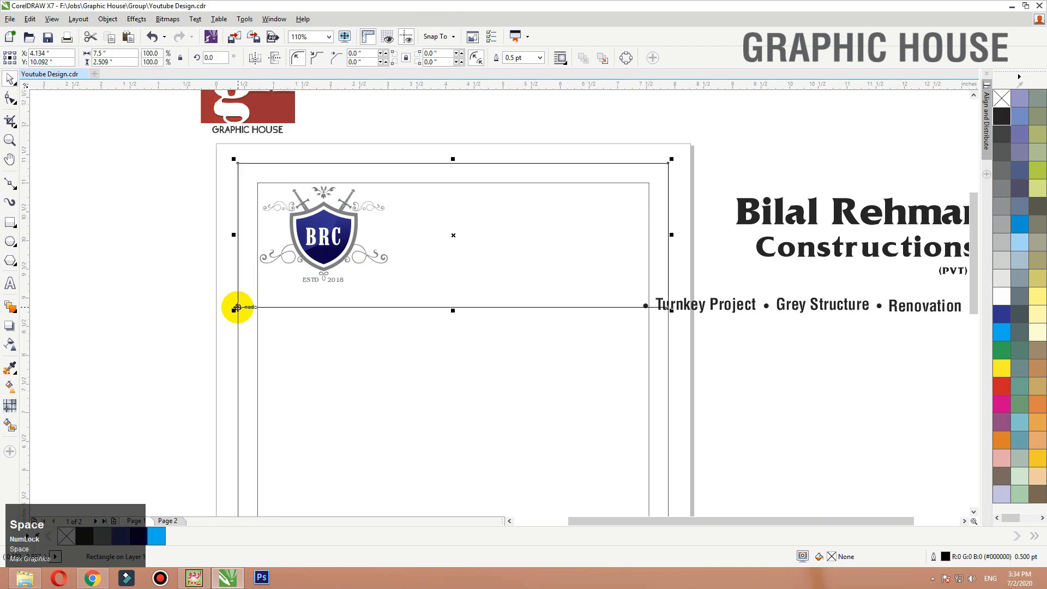
# Step: Convert the header rectangle to curves, move its lower-left corner inward, and bend the slanted edge into an arc around the logo
pyautogui.hotkey('ctrl', 'q')
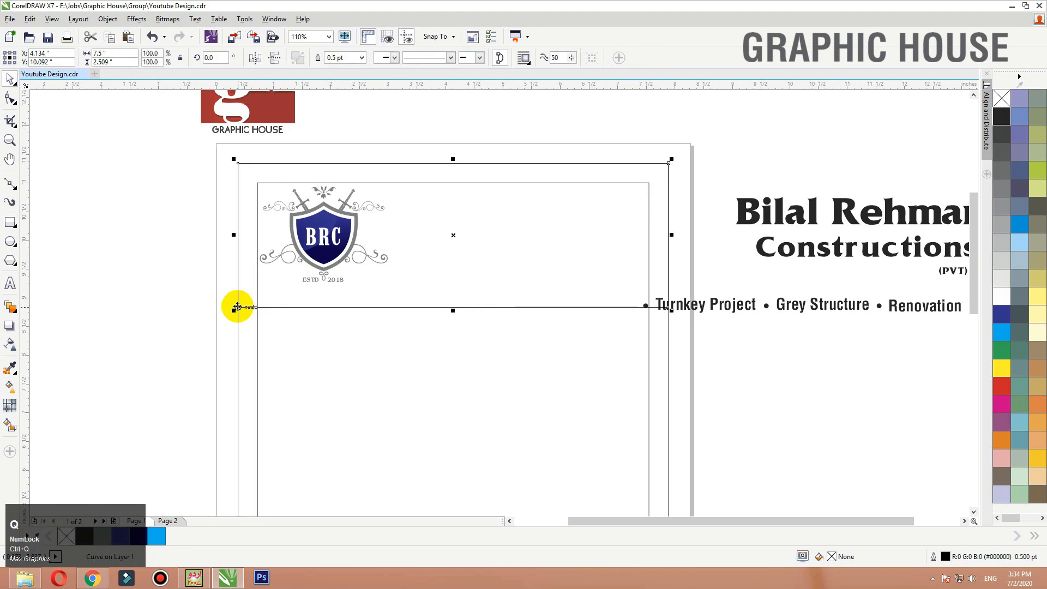
pyautogui.press('F10')
pyautogui.moveTo(221, 301); pyautogui.dragTo(411, 307)
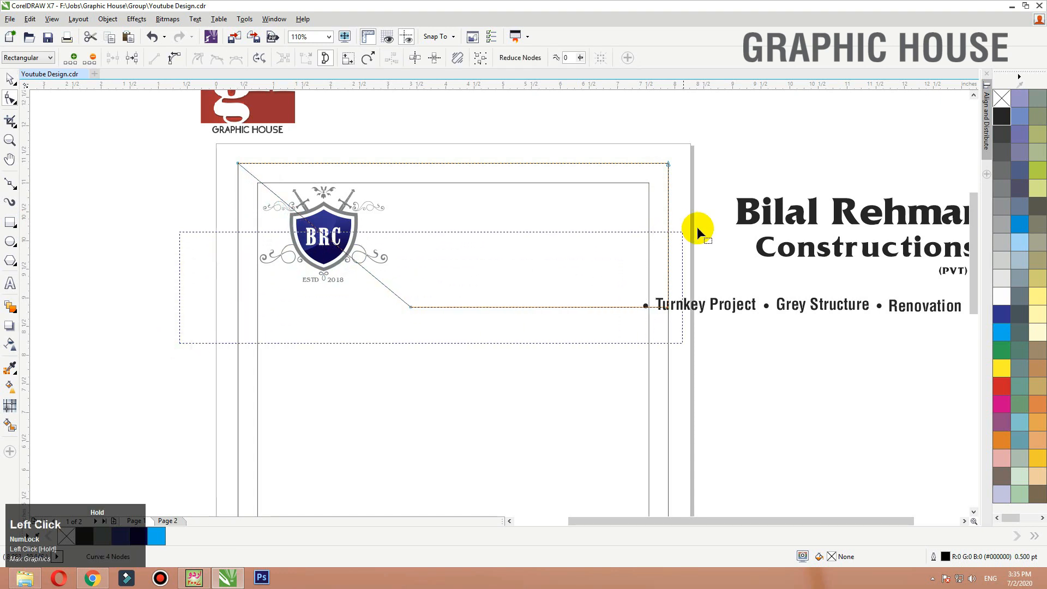
pyautogui.moveTo(697, 227); pyautogui.dragTo(708, 180)
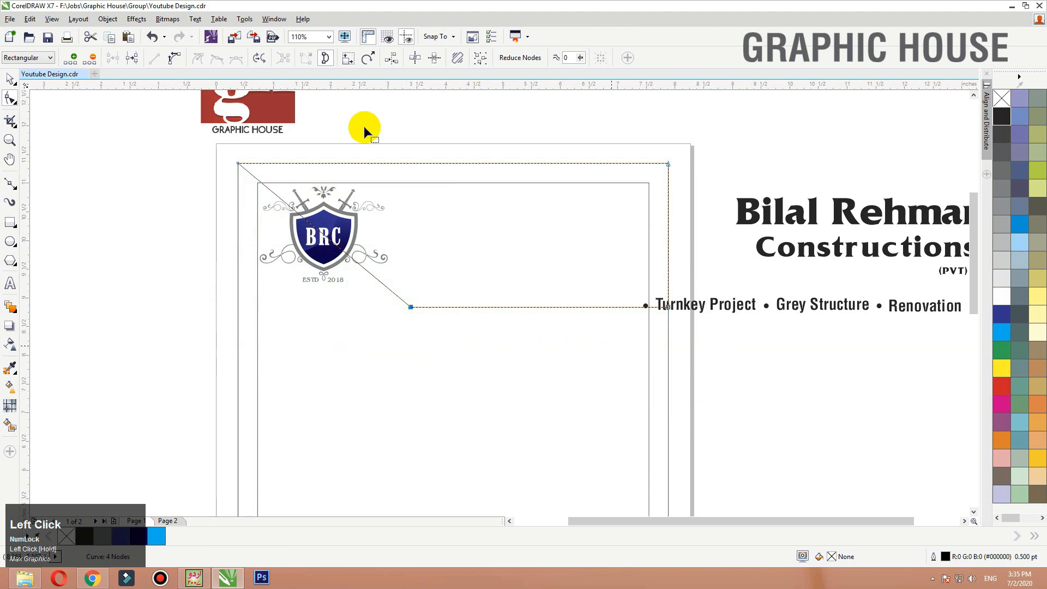
pyautogui.click(173, 58)
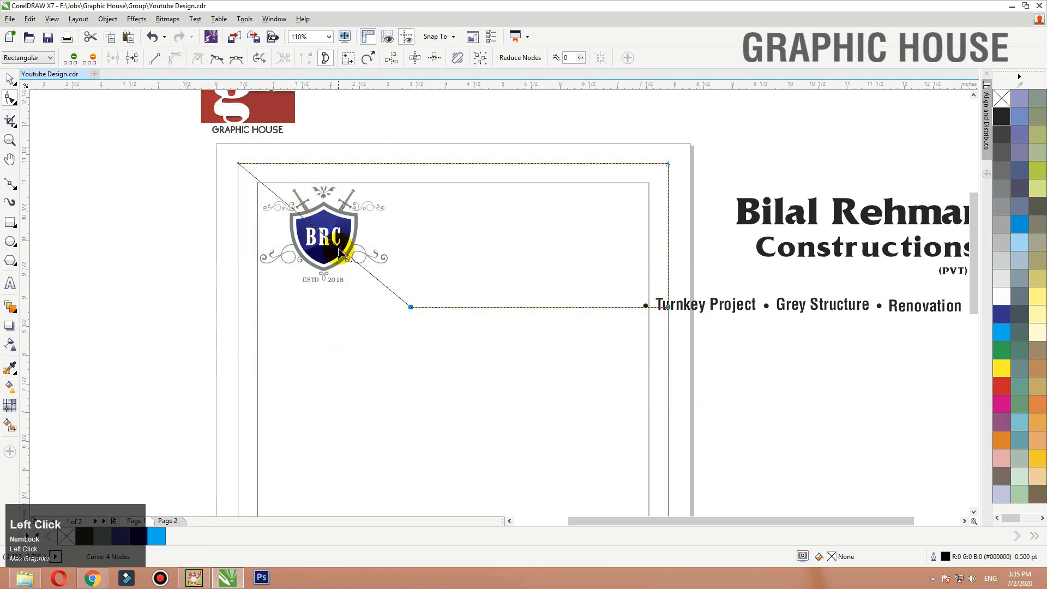
pyautogui.moveTo(339, 248); pyautogui.dragTo(396, 208)
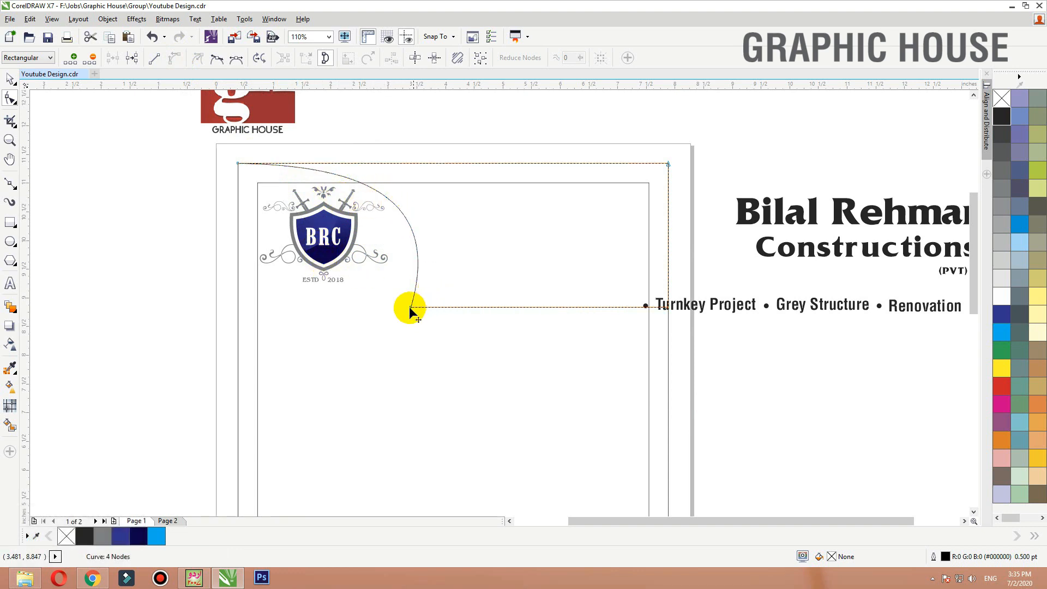
# Step: Shift the header shape's lower-left point slightly up and inward, and curve its lower edge into a gentle wave
pyautogui.moveTo(410, 307); pyautogui.dragTo(391, 283)
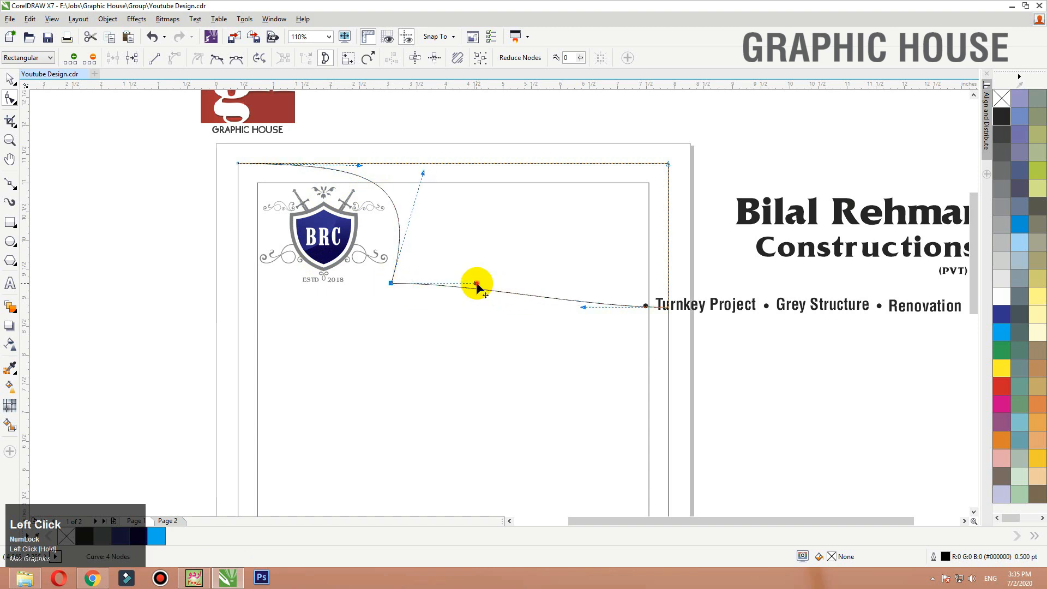
pyautogui.moveTo(477, 285); pyautogui.dragTo(455, 250)
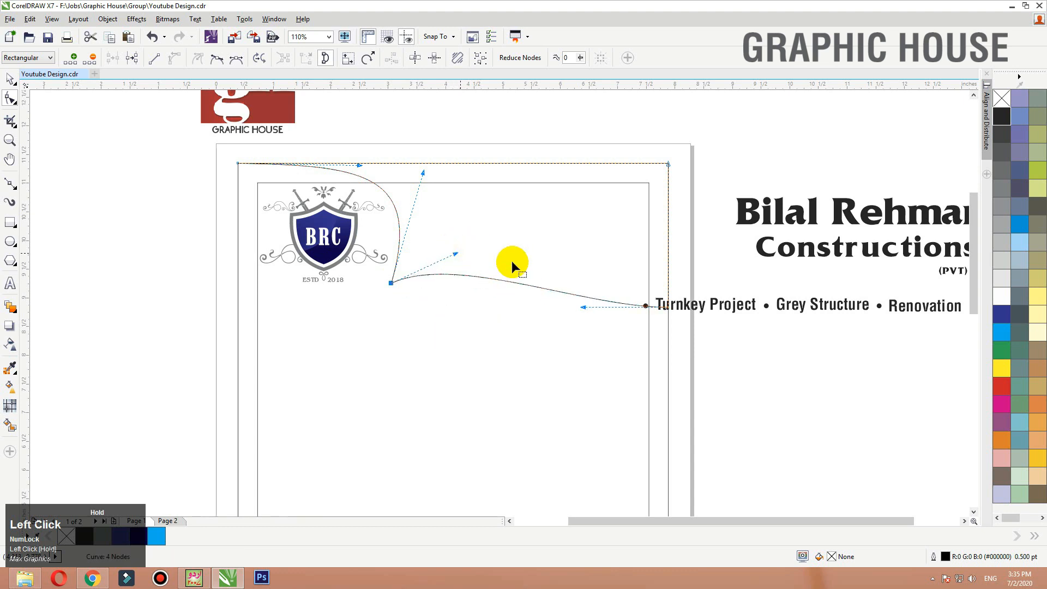
# Step: Fill the curved header shape with 50% black and remove its outline
pyautogui.press('space')
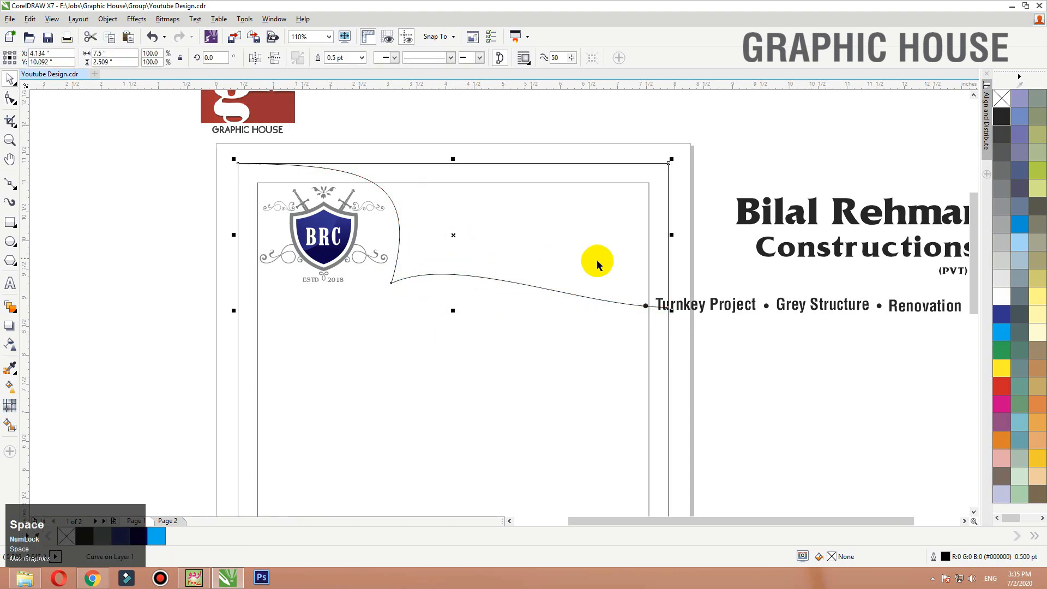
pyautogui.click(1002, 206)
pyautogui.rightClick(1002, 98)
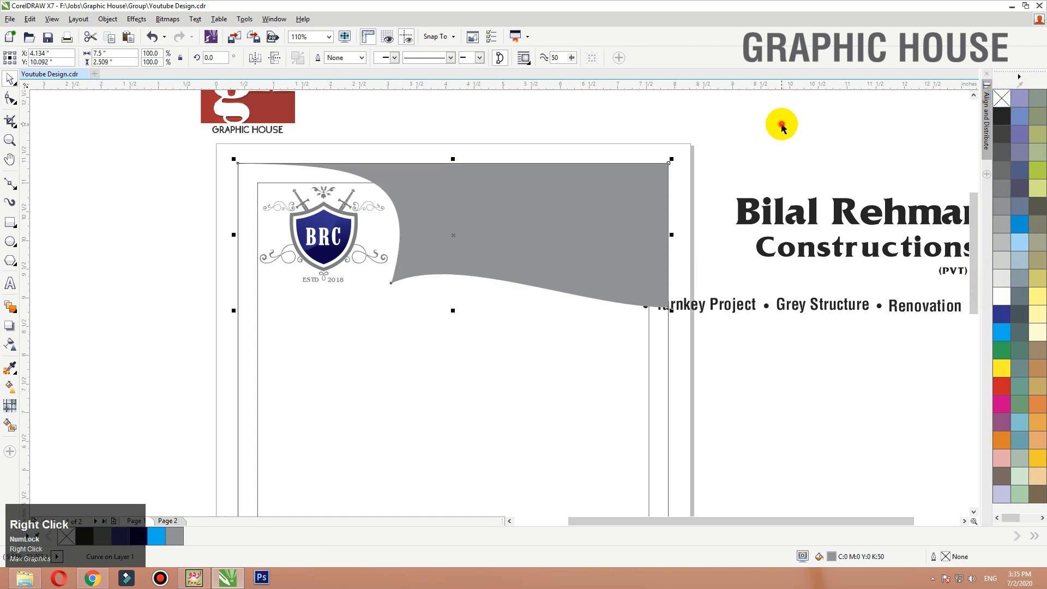
# Step: Nudge the logo slightly to the right within the white area beside the gray header shape
pyautogui.click(782, 126)
pyautogui.press('F3')
pyautogui.press('F2')
pyautogui.moveTo(624, 187); pyautogui.dragTo(343, 320)
pyautogui.click(299, 303)
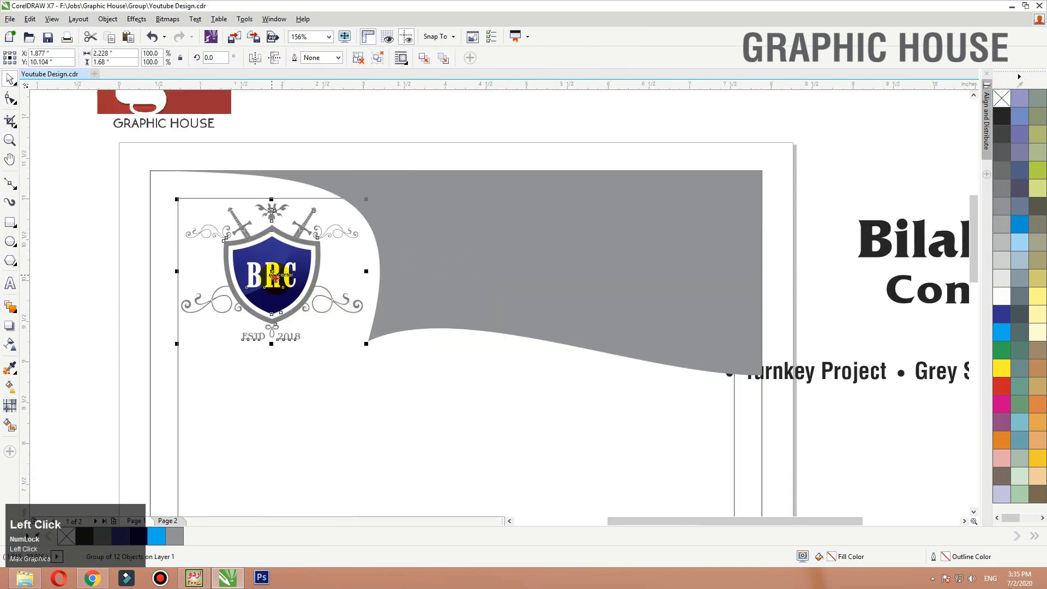
# Step: Layer two slightly offset copies of the gray header shape over it, filling one with lighter gray and the uppermost with black
pyautogui.click(479, 280)
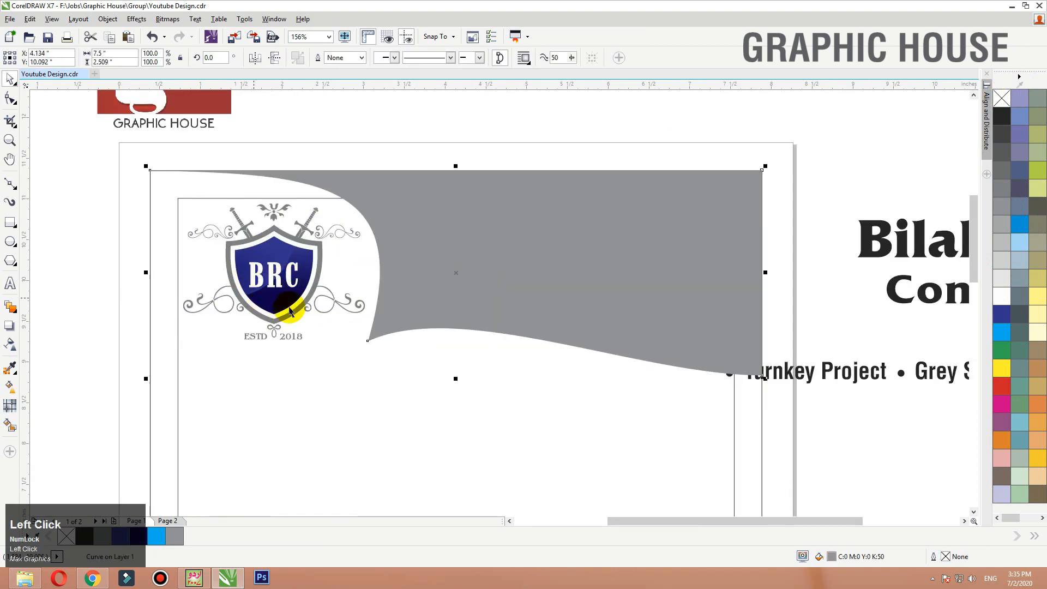
pyautogui.moveTo(449, 292); pyautogui.dragTo(530, 308)
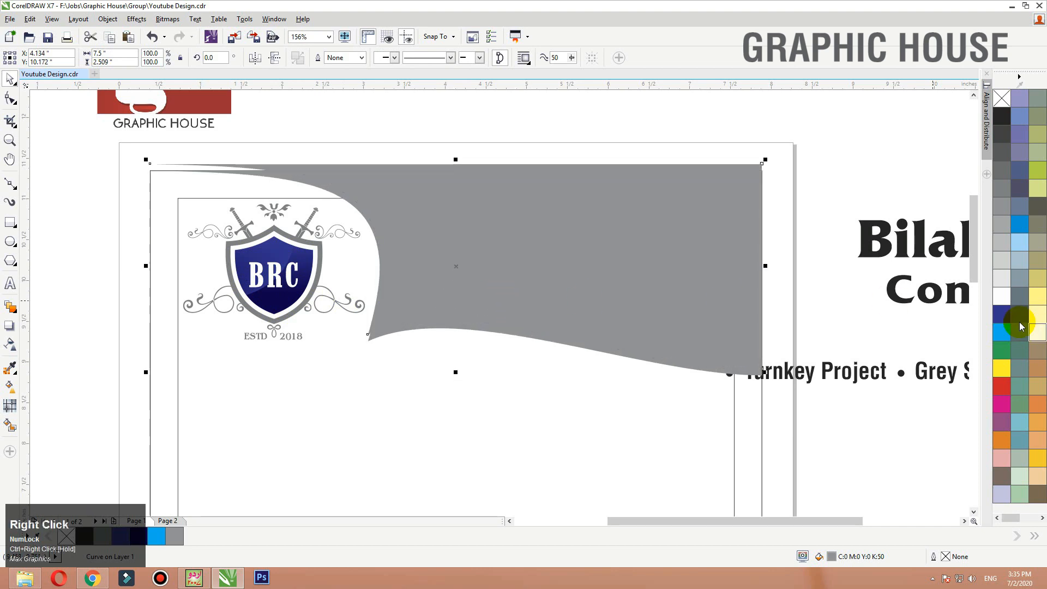
pyautogui.click(1006, 242)
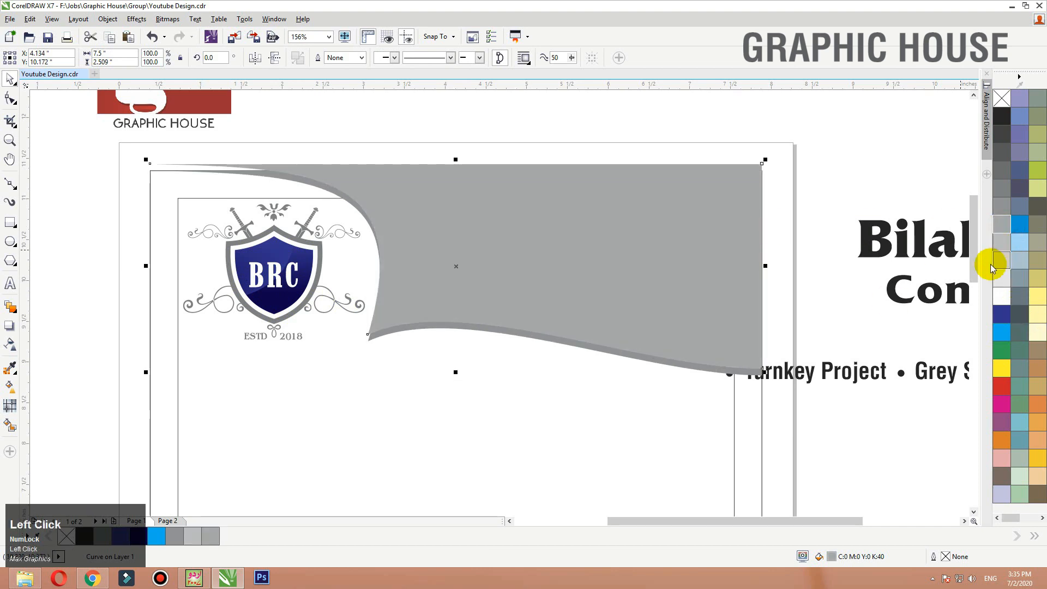
pyautogui.click(1001, 248)
pyautogui.moveTo(582, 301); pyautogui.dragTo(591, 308)
pyautogui.click(1004, 114)
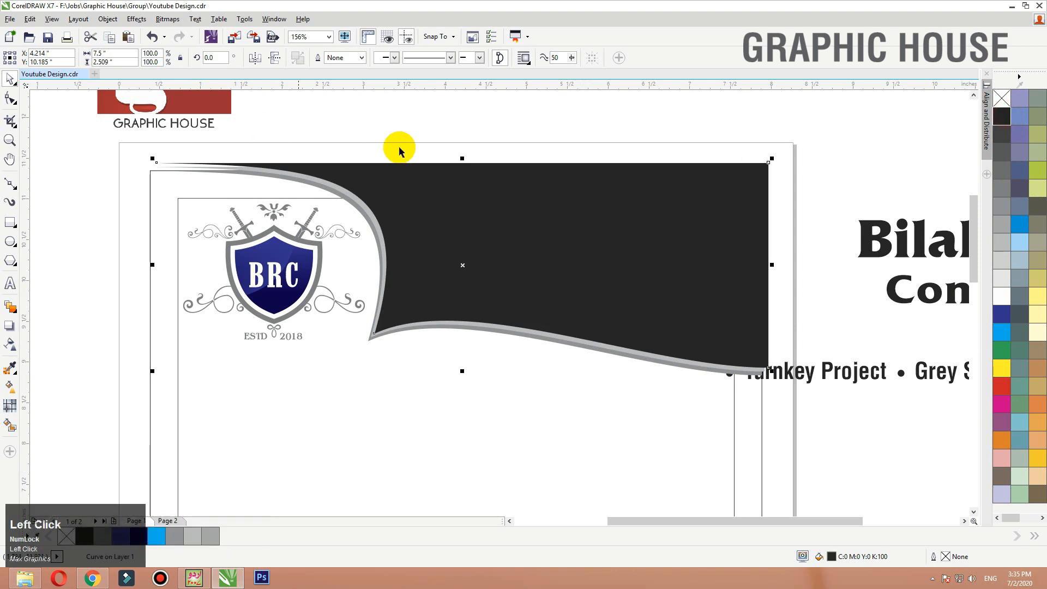
# Step: Place a copy of the logo's blue shield above the header as a color source
pyautogui.click(322, 259)
pyautogui.rightClick(113, 259)
pyautogui.moveTo(322, 259); pyautogui.dragTo(346, 117)
pyautogui.click(350, 138)
pyautogui.press('F3')
pyautogui.moveTo(107, 199); pyautogui.dragTo(234, 320)
pyautogui.press('Delete')
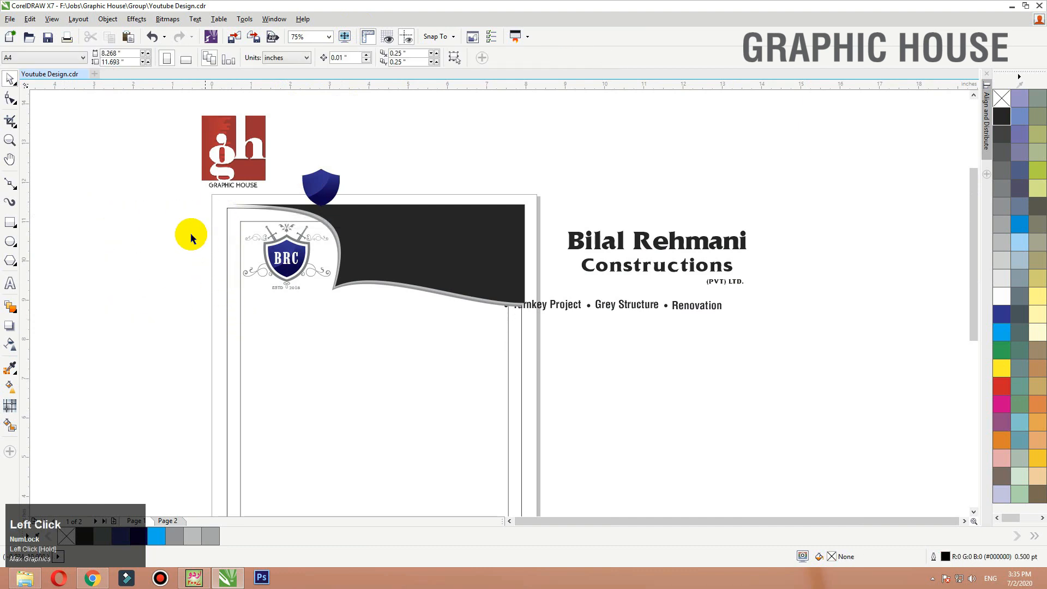
# Step: Copy the outline pen, outline color and fill properties from the loose blue shield to the black header shape
pyautogui.moveTo(181, 155); pyautogui.dragTo(554, 307)
pyautogui.click(535, 304)
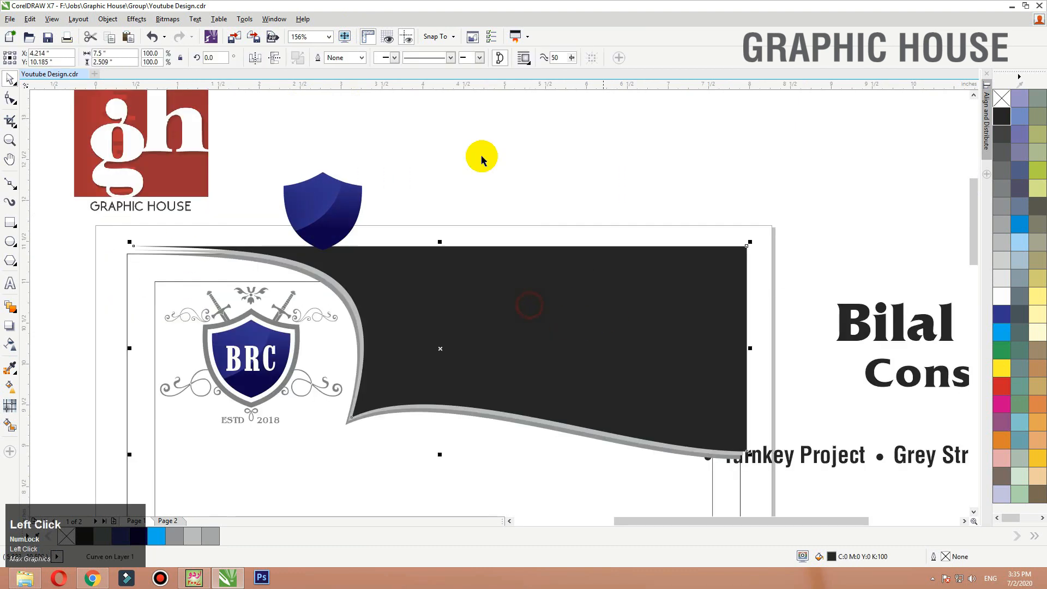
pyautogui.click(30, 19)
pyautogui.click(71, 223)
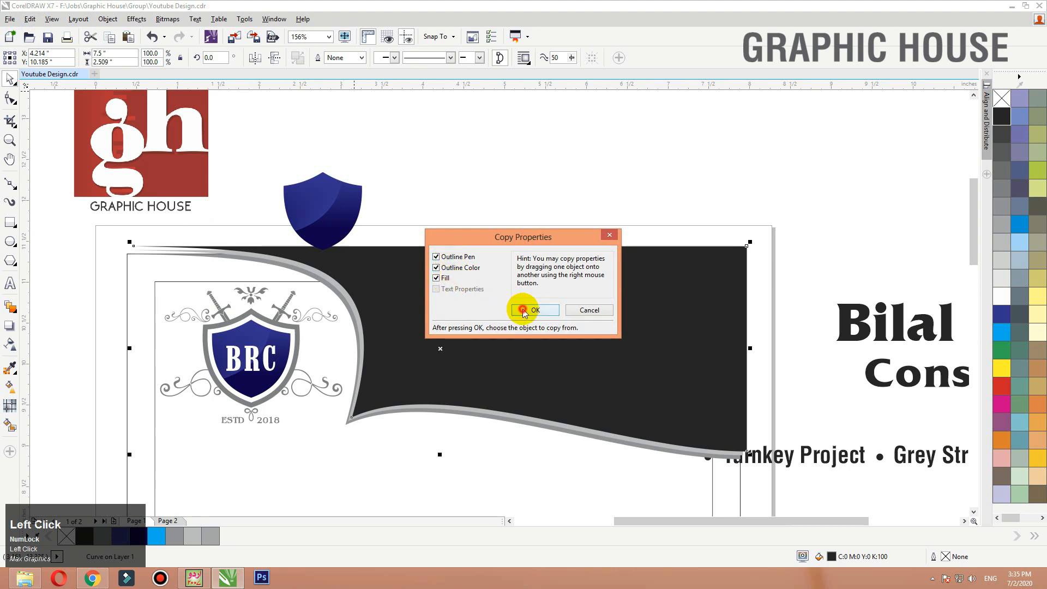
pyautogui.click(522, 309)
pyautogui.click(323, 205)
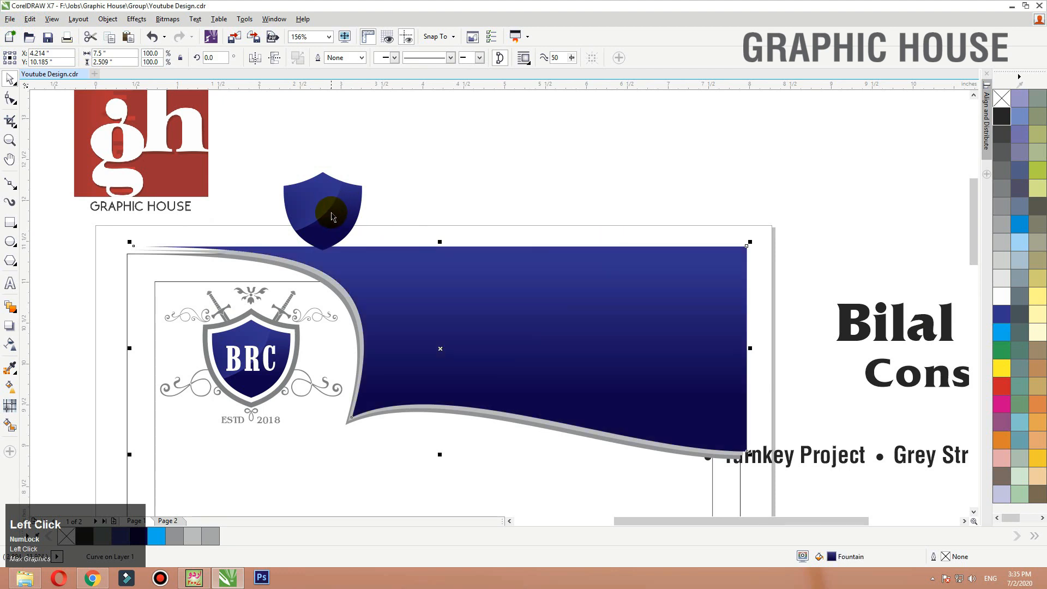
# Step: Extract the transparent highlight from the loose shield's PowerClip, move it over the header and enlarge it to about 297%
pyautogui.moveTo(331, 217); pyautogui.dragTo(434, 166)
pyautogui.rightClick(434, 166)
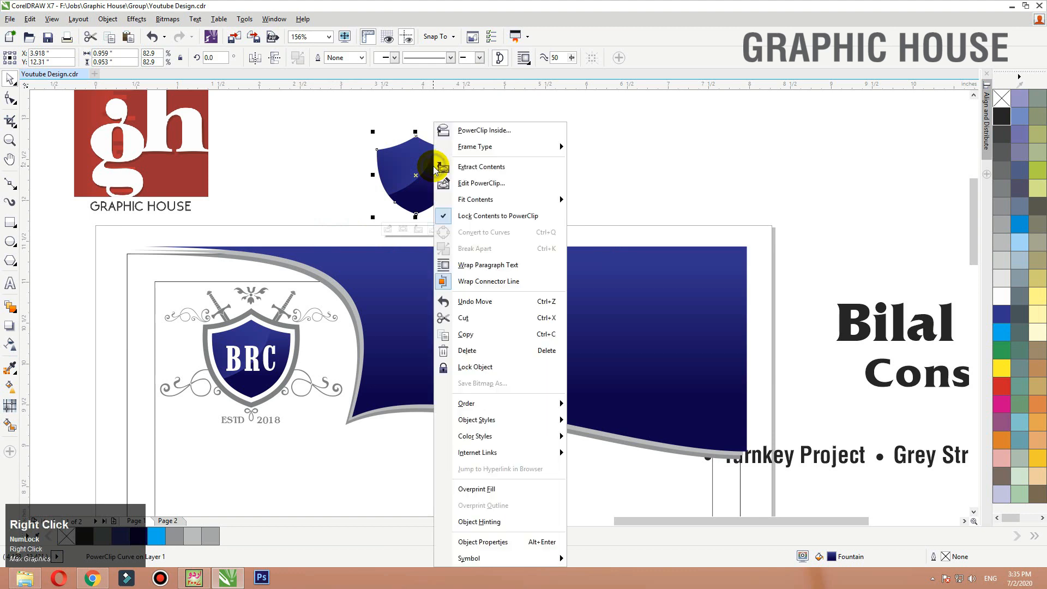
pyautogui.click(540, 166)
pyautogui.moveTo(412, 169); pyautogui.dragTo(520, 322)
pyautogui.moveTo(552, 243); pyautogui.dragTo(639, 135)
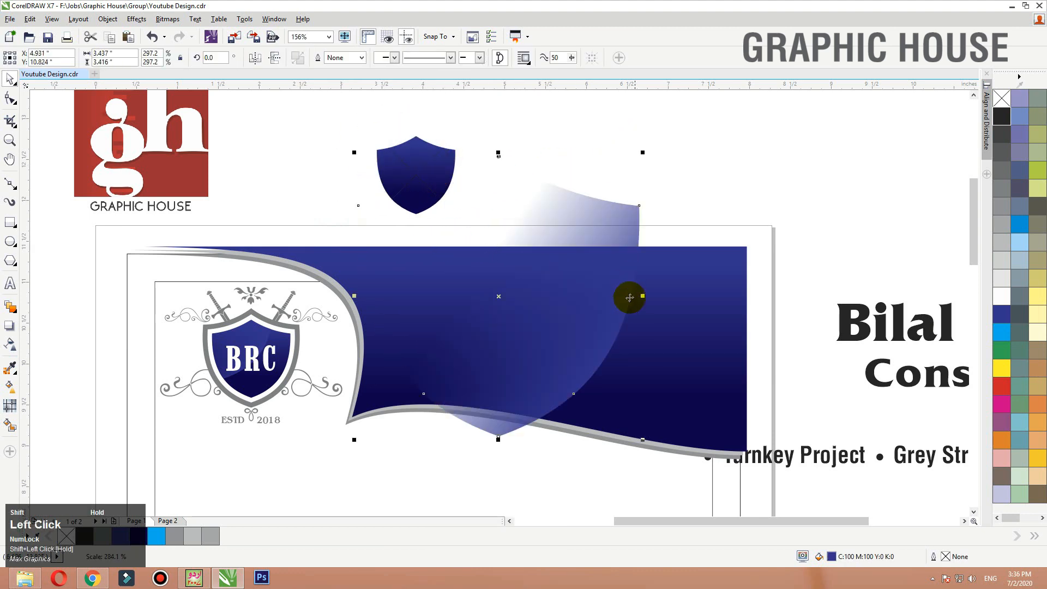
# Step: Position the enlarged highlight over the left part of the blue header and PowerClip it inside the header shape
pyautogui.moveTo(614, 305); pyautogui.dragTo(506, 295)
pyautogui.moveTo(502, 307); pyautogui.dragTo(591, 217)
pyautogui.rightClick(487, 292)
pyautogui.click(551, 250)
pyautogui.click(551, 251)
# Step: Edit the header's PowerClip, duplicate and mirror the highlight, place the copy at the header's right end, and finish editing
pyautogui.keyDown('ctrl'); pyautogui.click(552, 252); pyautogui.keyUp('ctrl')
pyautogui.rightClick(591, 217)
pyautogui.click(256, 57)
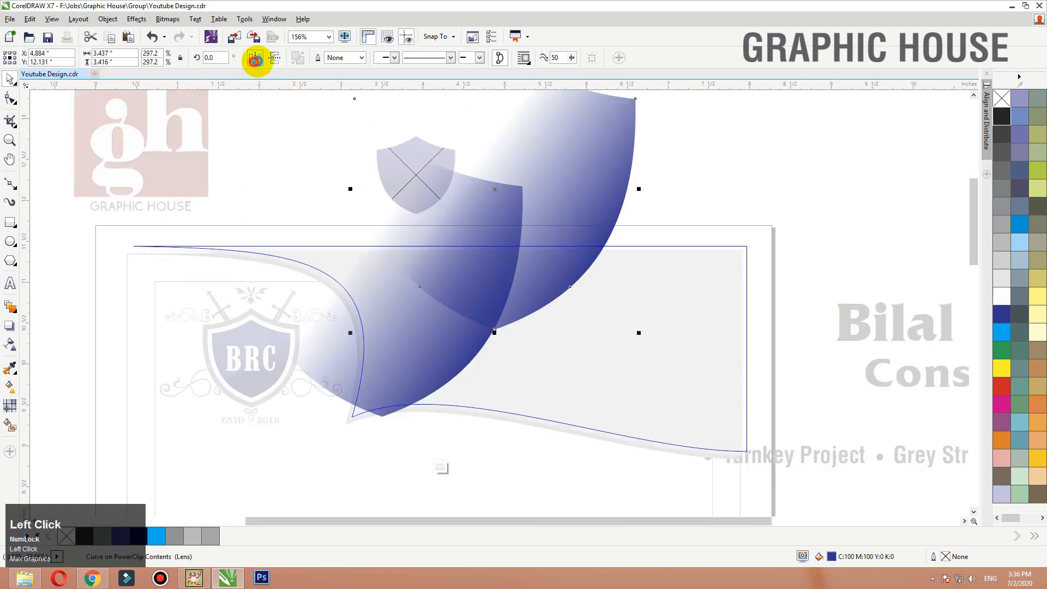
pyautogui.moveTo(494, 276); pyautogui.dragTo(797, 328)
pyautogui.keyDown('ctrl'); pyautogui.click(555, 157); pyautogui.keyUp('ctrl')
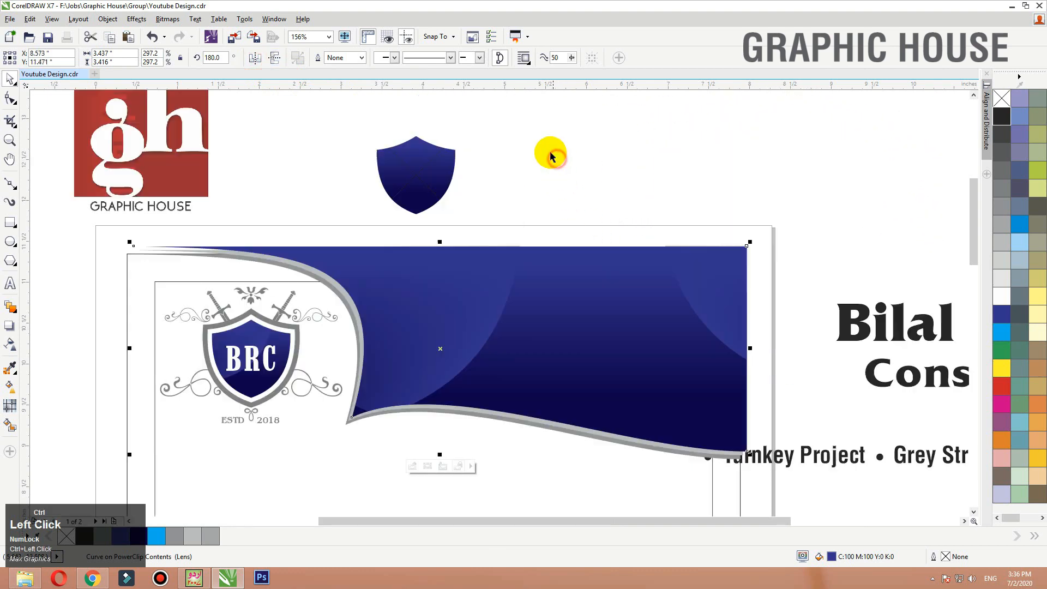
pyautogui.click(540, 142)
pyautogui.scroll(-1, 484, 260)
pyautogui.moveTo(500, 300); pyautogui.dragTo(561, 284)
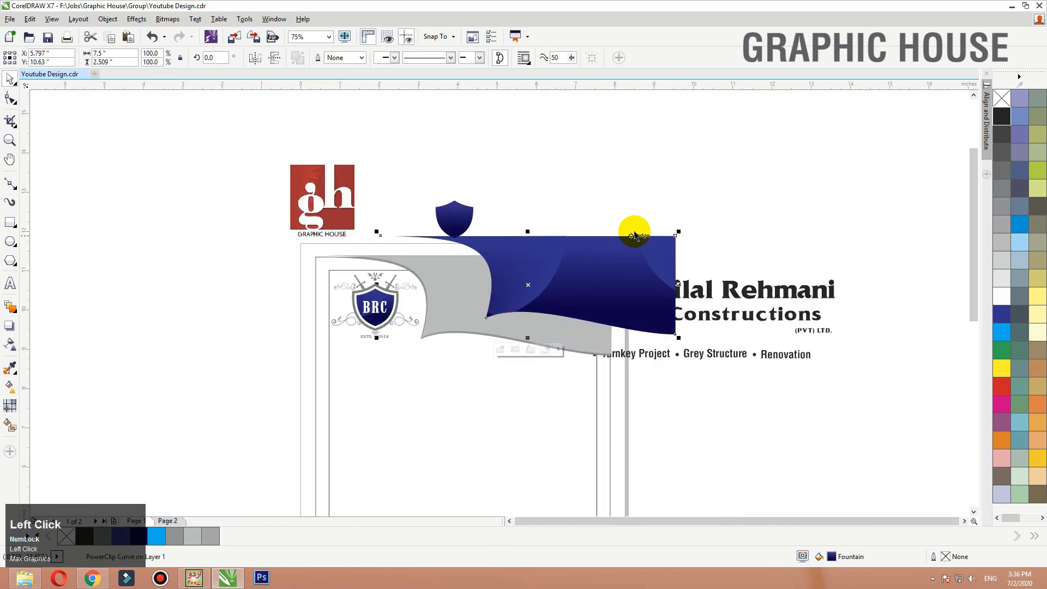
pyautogui.hotkey('ctrl', 'z')
pyautogui.click(666, 212)
# Step: Move the two main company name lines onto the blue header and bring them and the inner margin frame to the front
pyautogui.scroll(1, 688, 298)
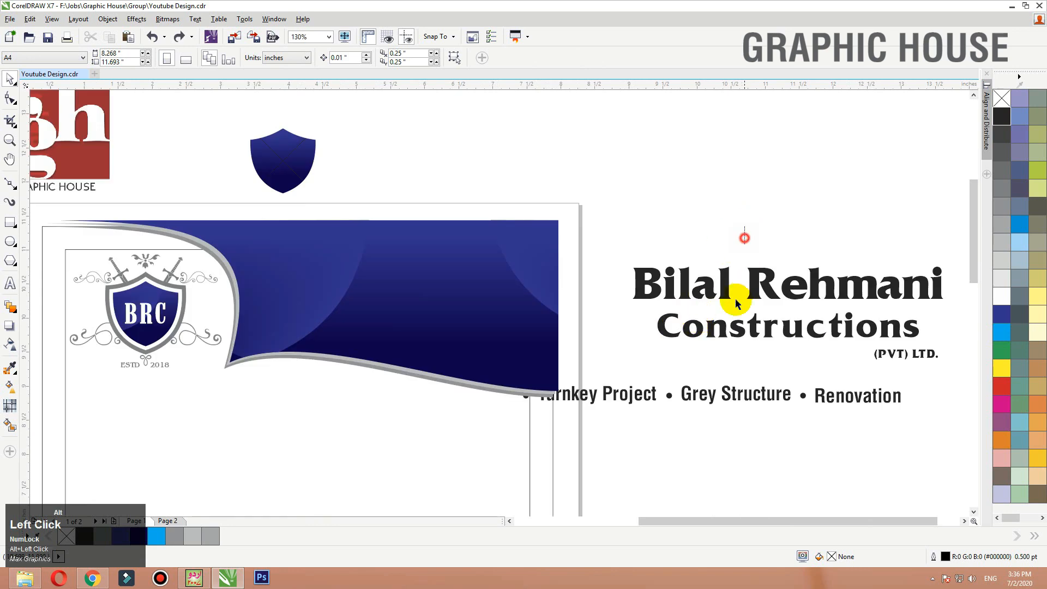
pyautogui.moveTo(714, 328); pyautogui.dragTo(337, 323)
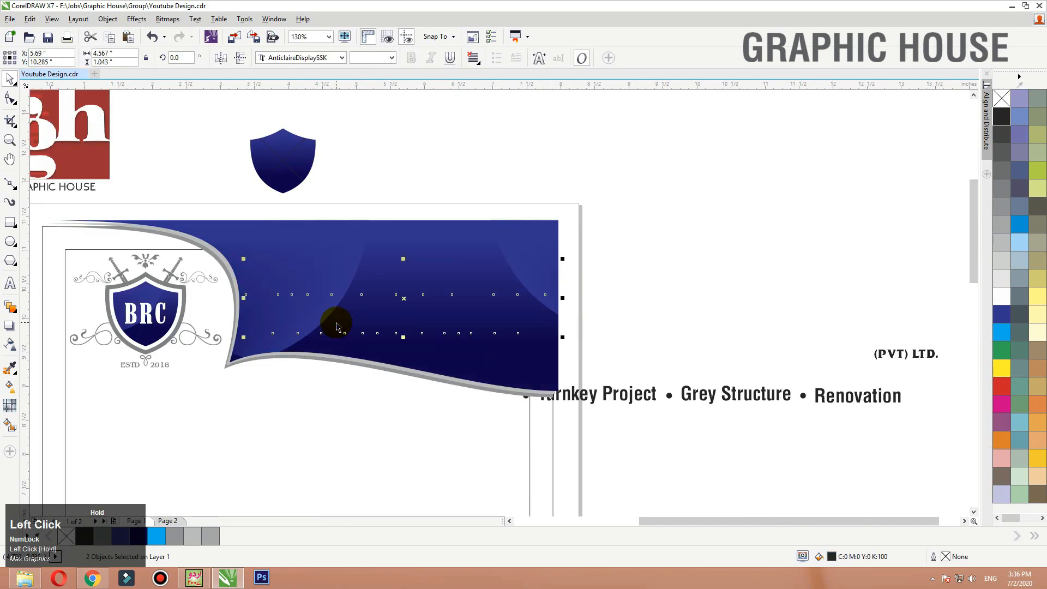
pyautogui.hotkey('shift', 'pageup')
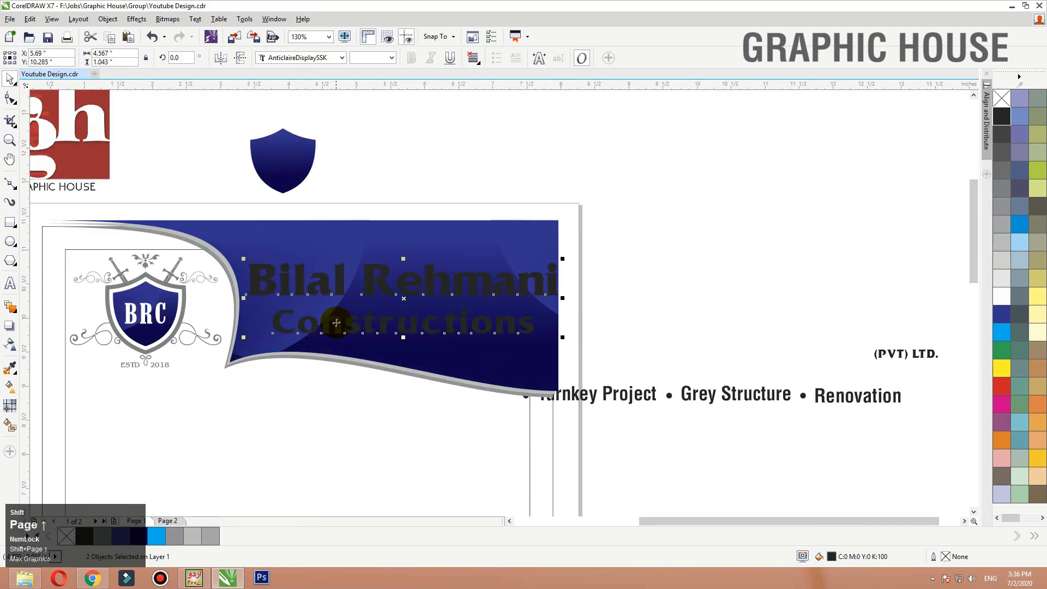
pyautogui.click(529, 450)
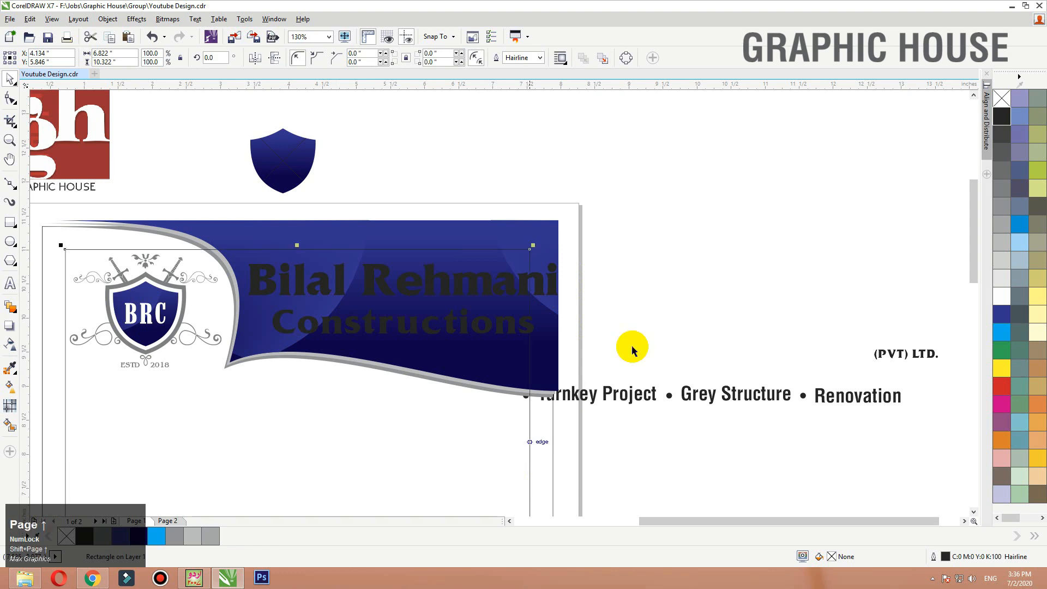
# Step: Scale both company name lines down to about 4.08 inches wide, inside the margin frame, and fill them with white
pyautogui.moveTo(645, 250); pyautogui.dragTo(219, 347)
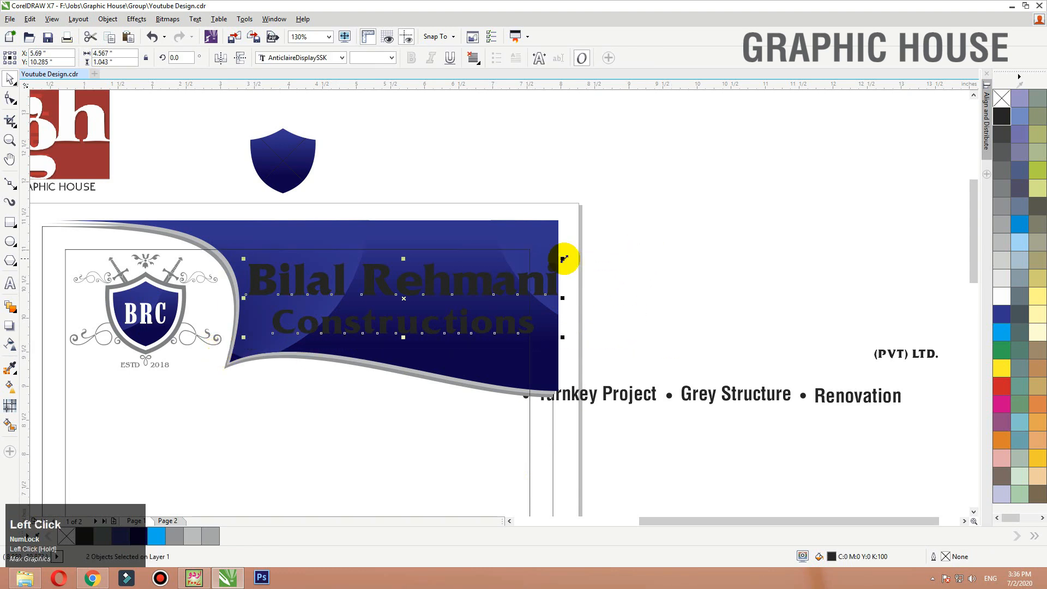
pyautogui.moveTo(564, 259); pyautogui.dragTo(540, 260)
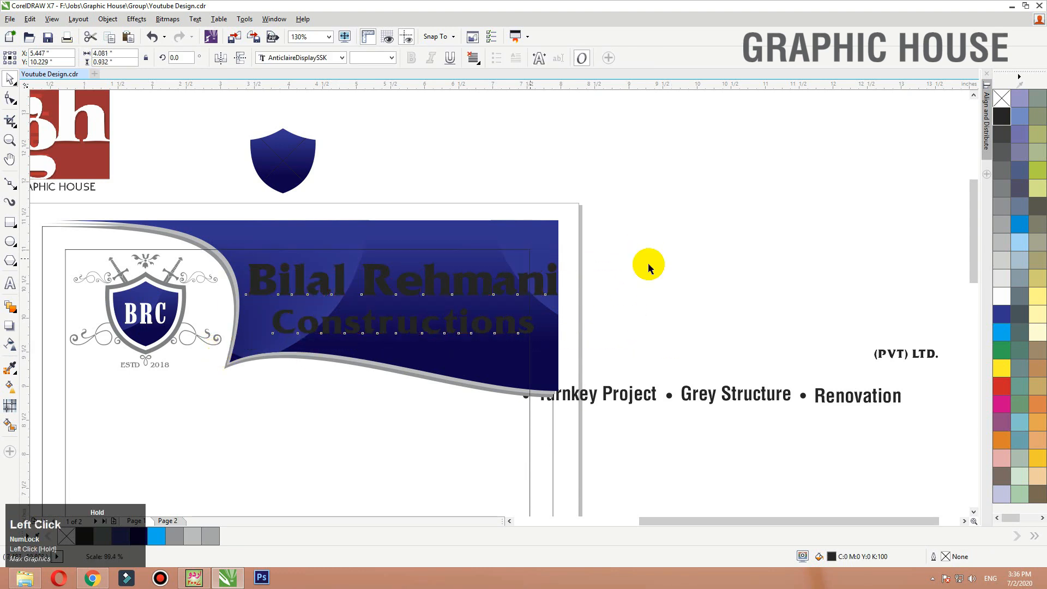
pyautogui.click(996, 298)
# Step: Move the "(PVT) LTD." line onto the header below "Constructions", in white and in front of the blue shape
pyautogui.moveTo(914, 352); pyautogui.dragTo(444, 355)
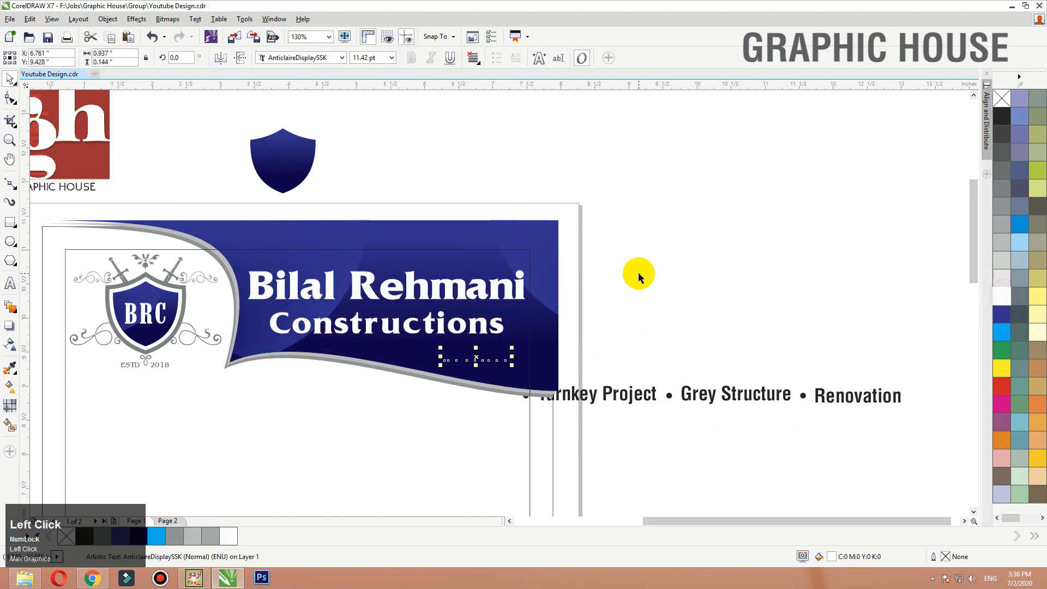
pyautogui.hotkey('shift', 'pageup')
pyautogui.click(680, 248)
# Step: Tighten the gap between the two main company name lines and center them horizontally on each other
pyautogui.press('F2')
pyautogui.moveTo(685, 215); pyautogui.dragTo(86, 438)
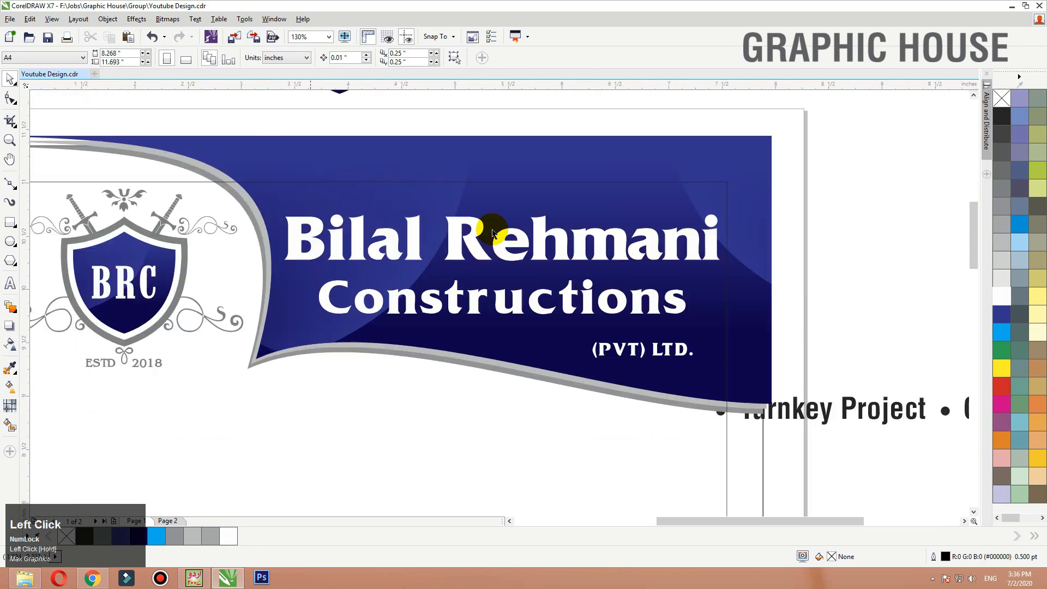
pyautogui.moveTo(497, 246); pyautogui.dragTo(542, 293)
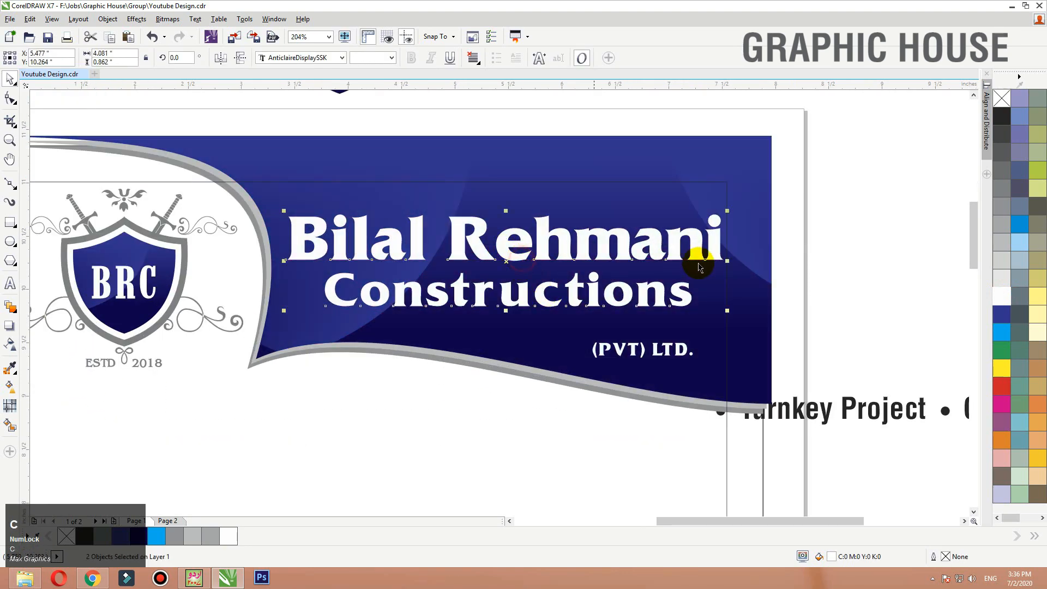
# Step: Move "(PVT) LTD." up close beneath the end of "Constructions" and fill it with golden yellow
pyautogui.click(676, 340)
pyautogui.moveTo(676, 341); pyautogui.dragTo(695, 322)
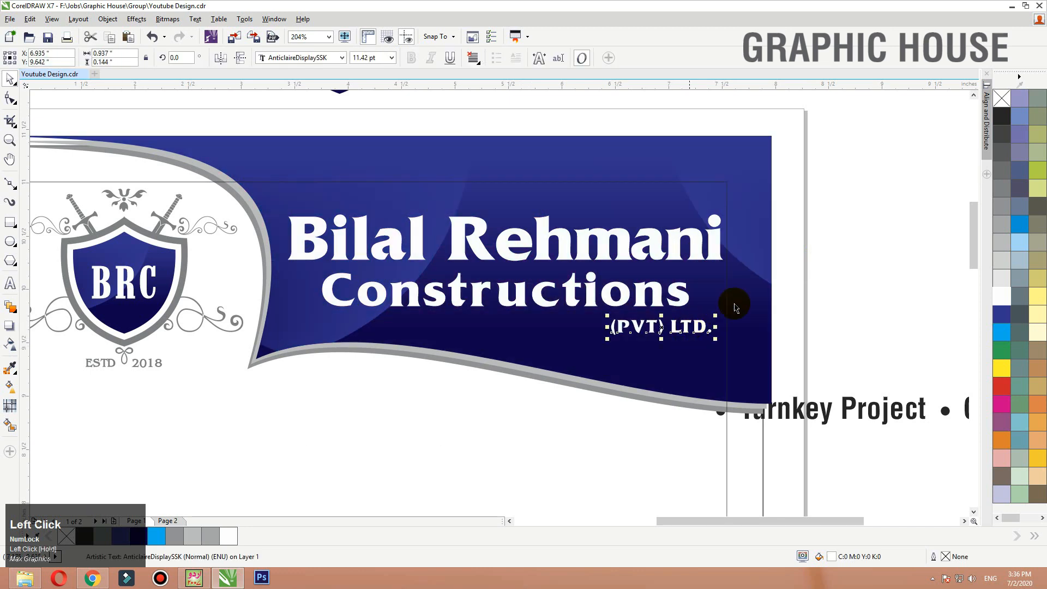
pyautogui.click(1039, 192)
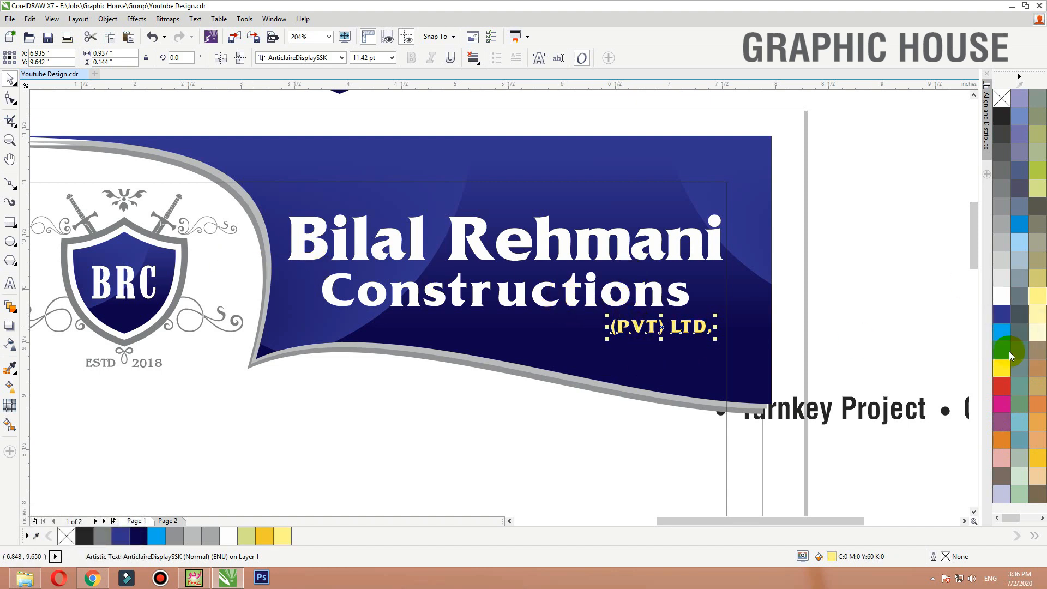
pyautogui.click(1034, 459)
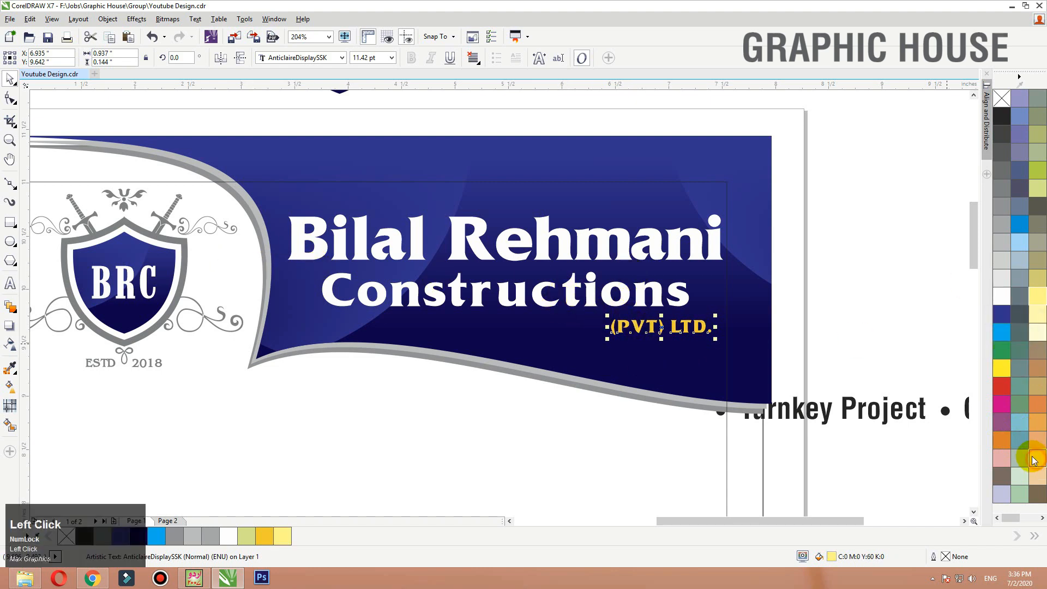
# Step: Fill "(PVT) LTD." with light yellow (C0 M0 Y60 K0), shift it right near the margin, and enlarge it slightly
pyautogui.click(1005, 375)
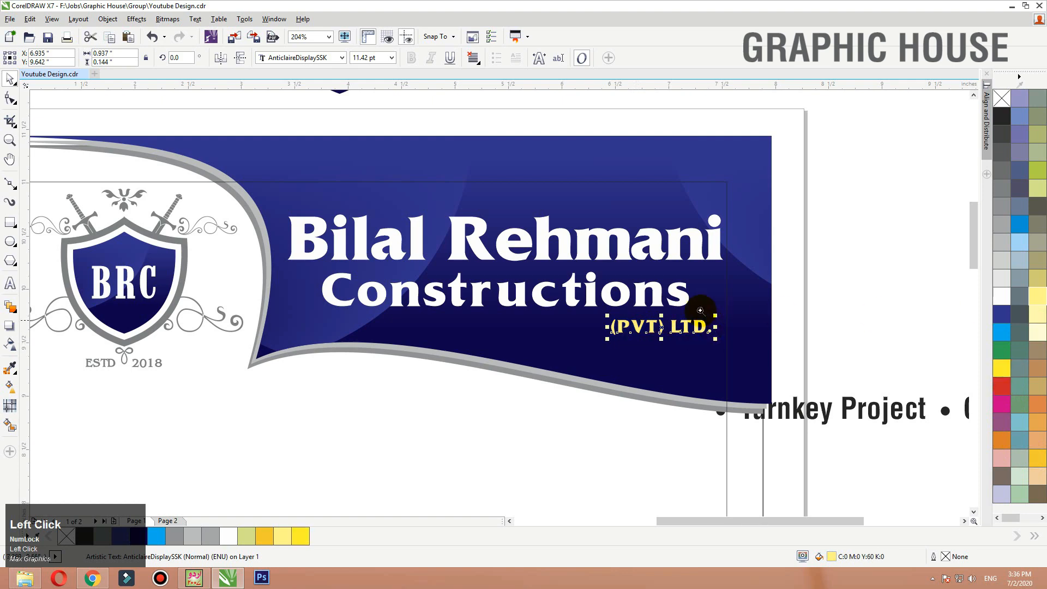
pyautogui.scroll(3, 574, 344)
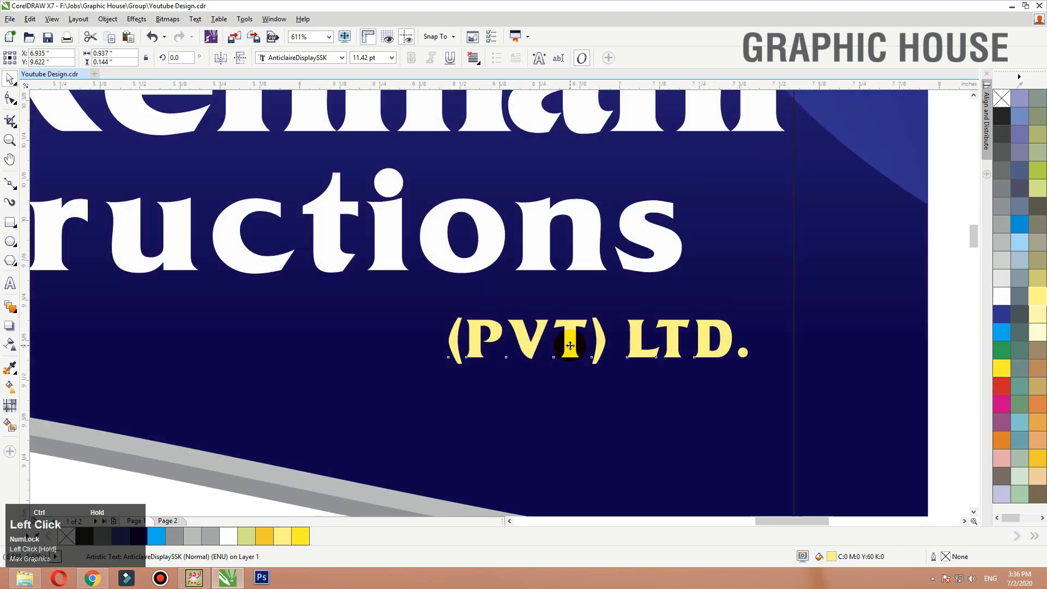
pyautogui.moveTo(570, 339); pyautogui.dragTo(589, 347)
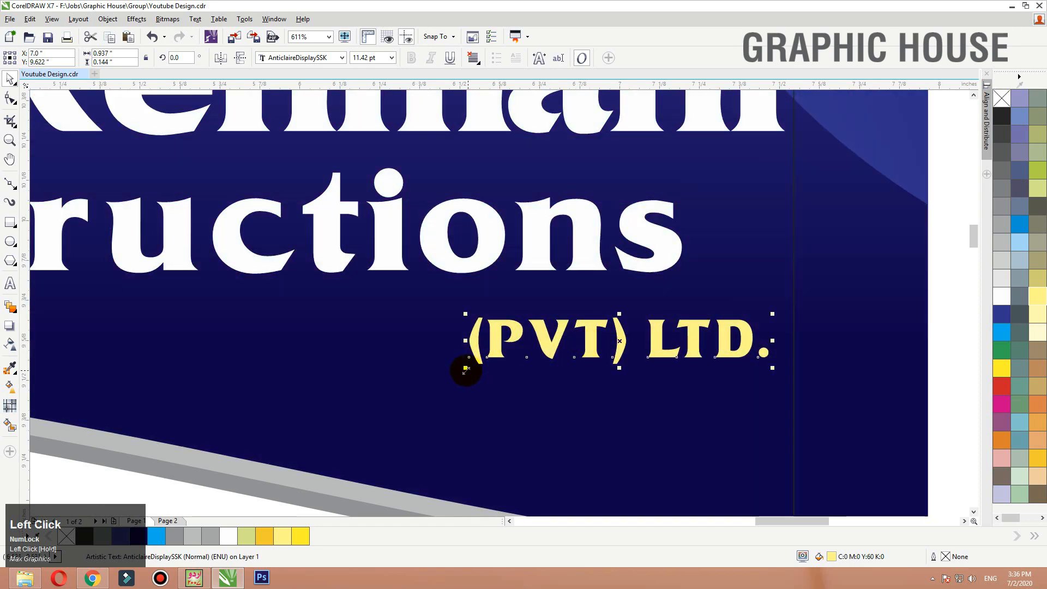
pyautogui.moveTo(466, 371); pyautogui.dragTo(442, 385)
# Step: Copy the fill properties of the blue header shape onto the black contact bar at the foot of the page
pyautogui.press('F3')
pyautogui.press('F3')
pyautogui.press('F3')
pyautogui.click(704, 318)
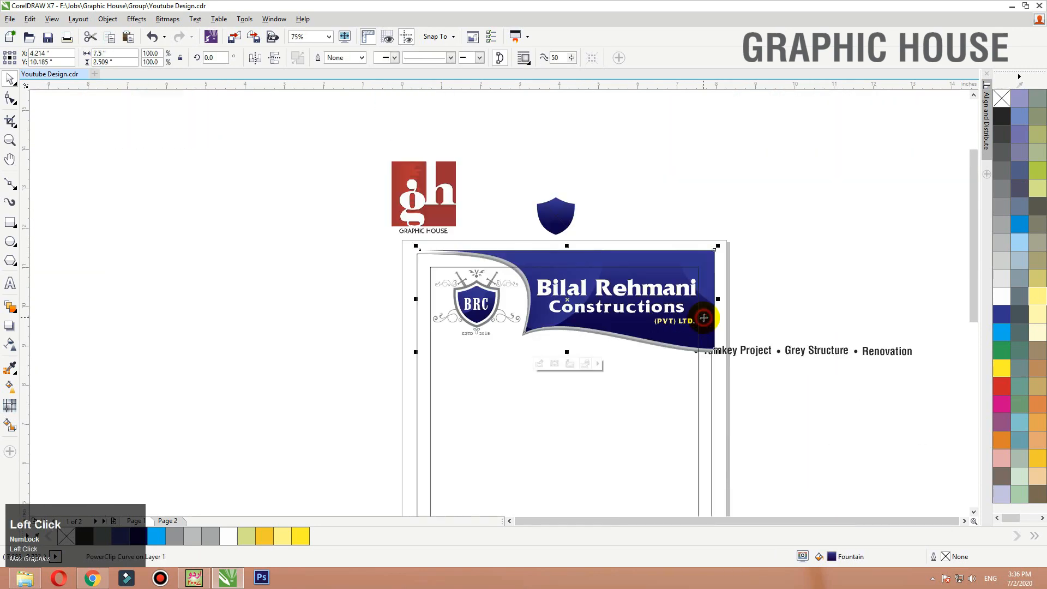
pyautogui.hotkey('shift', 'F2')
pyautogui.press('F3')
pyautogui.press('F3')
pyautogui.click(811, 248)
pyautogui.press('F3')
pyautogui.press('F2')
pyautogui.moveTo(826, 243); pyautogui.dragTo(563, 437)
pyautogui.click(666, 497)
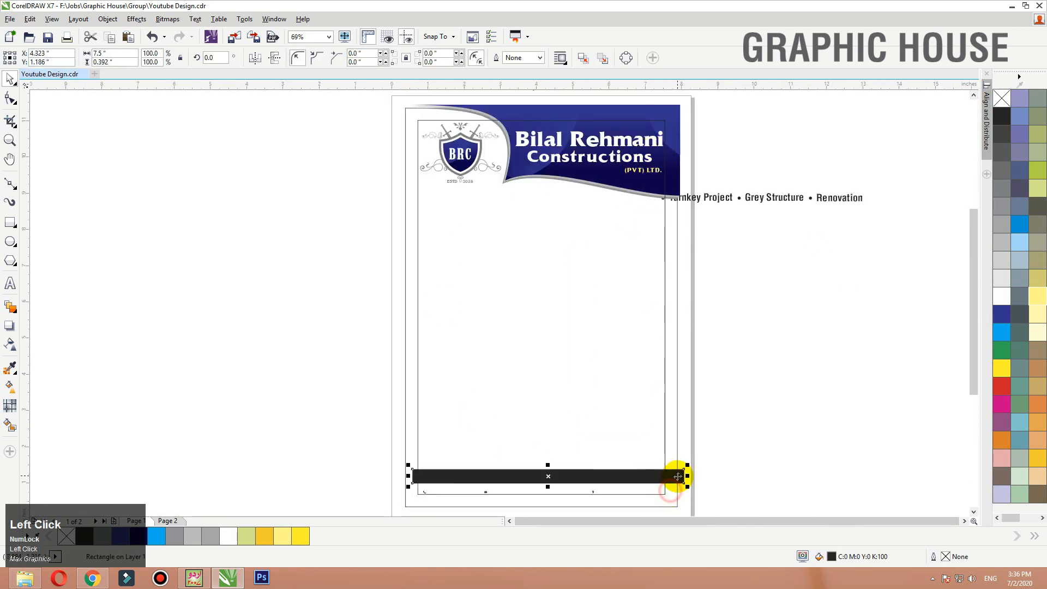
pyautogui.click(30, 19)
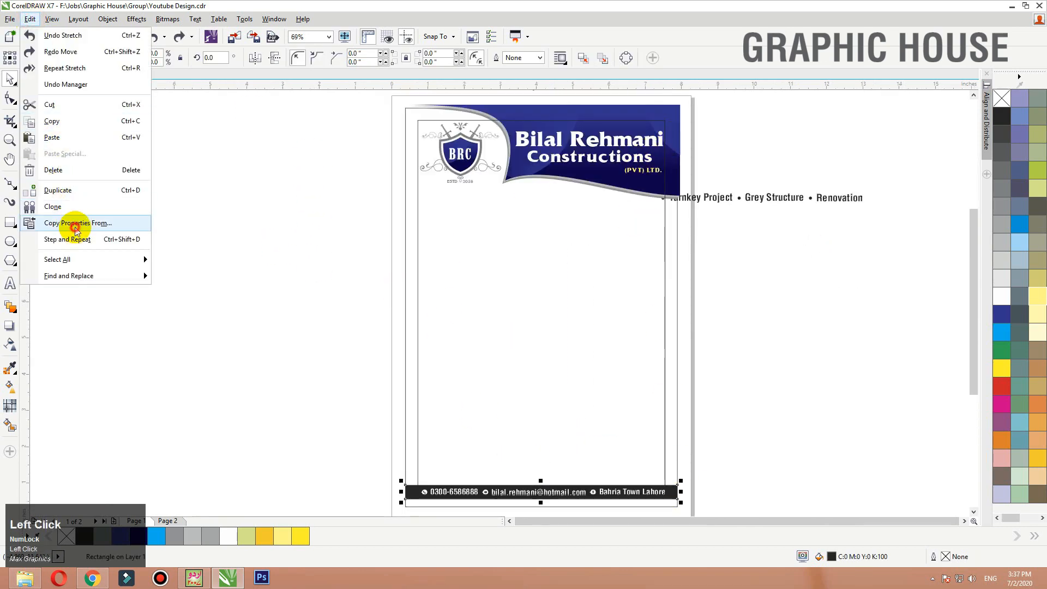
pyautogui.click(73, 223)
pyautogui.click(548, 307)
pyautogui.click(647, 108)
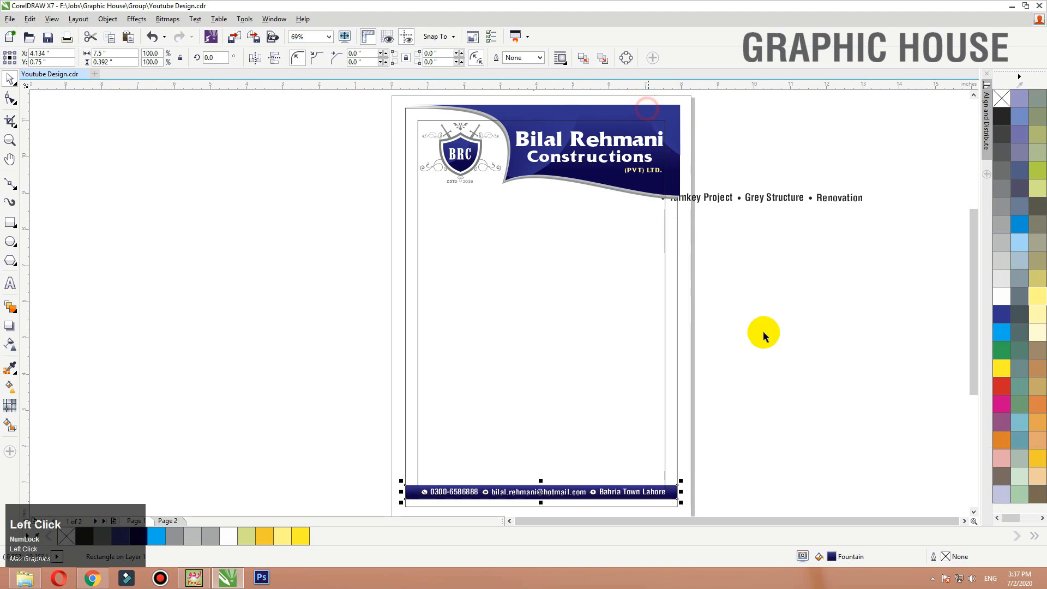
pyautogui.click(780, 344)
# Step: Recolor the phone, envelope and location pin symbols in the footer bar with blue (C100 M100 Y0 K0)
pyautogui.press('F2')
pyautogui.moveTo(693, 488); pyautogui.dragTo(345, 500)
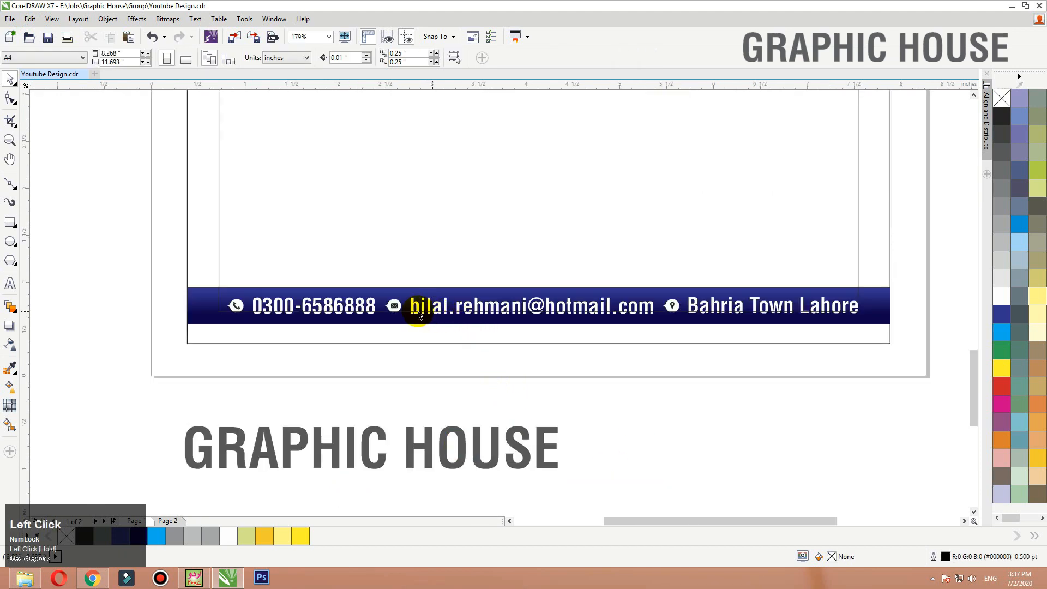
pyautogui.moveTo(419, 316); pyautogui.dragTo(143, 313)
pyautogui.keyDown('ctrl'); pyautogui.click(289, 322); pyautogui.keyUp('ctrl')
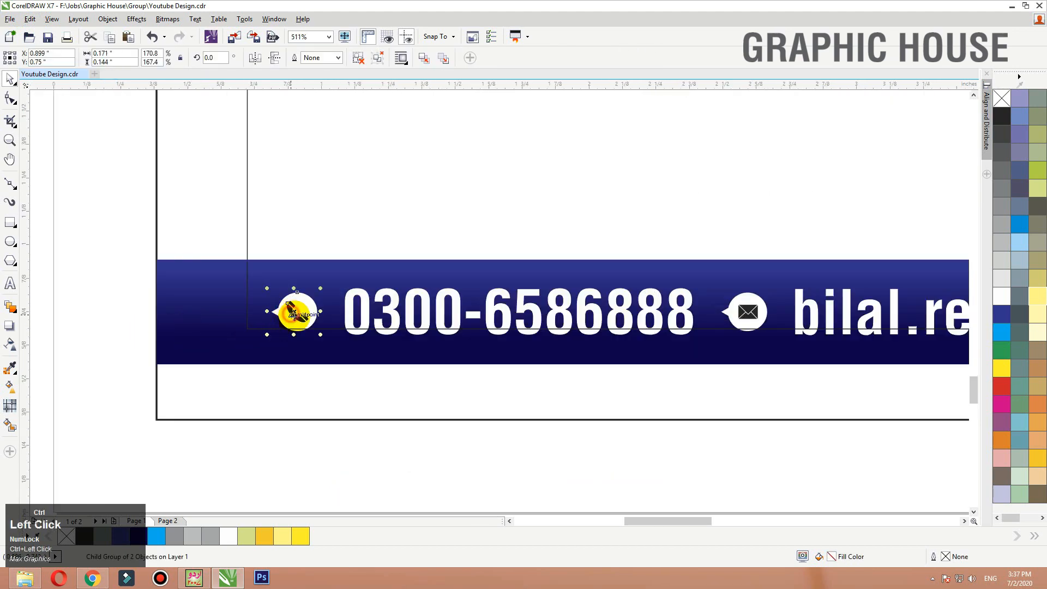
pyautogui.click(1006, 311)
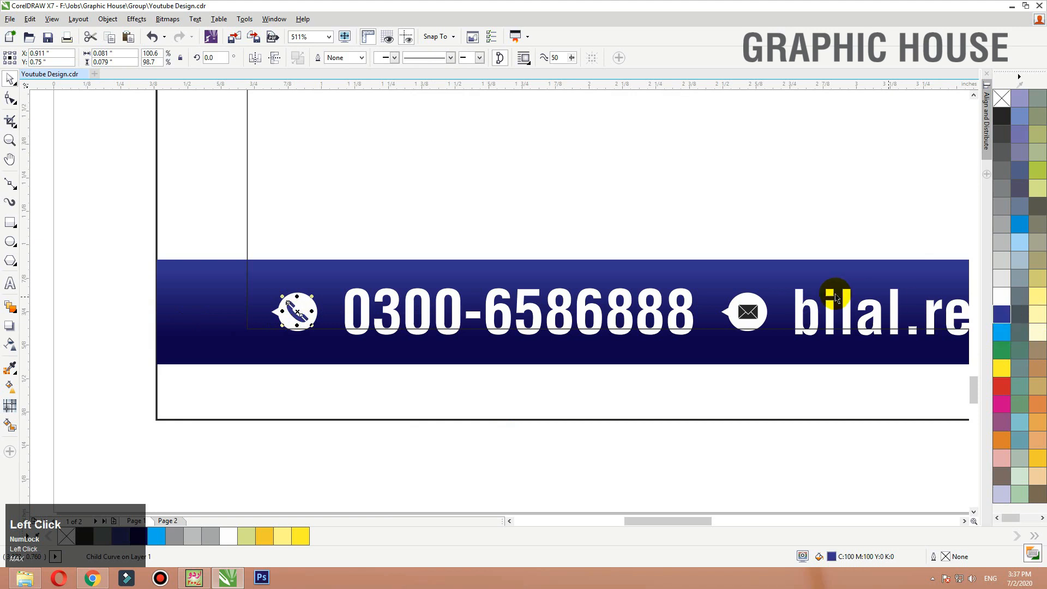
pyautogui.keyDown('ctrl'); pyautogui.click(747, 312); pyautogui.keyUp('ctrl')
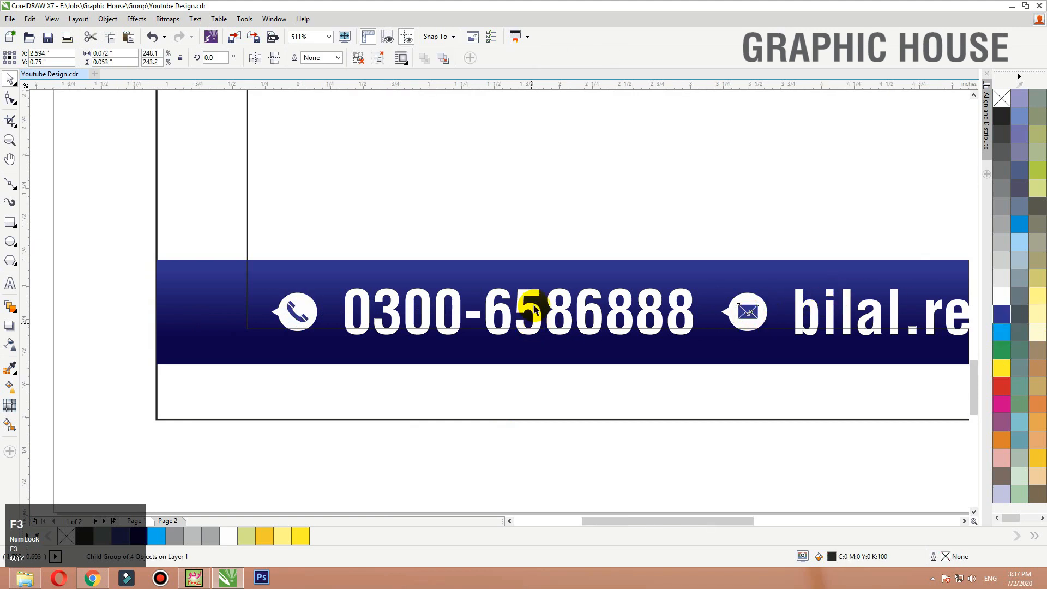
pyautogui.scroll(-3, 535, 296)
pyautogui.hscroll(3, 909, 355)
pyautogui.scroll(3, 734, 332)
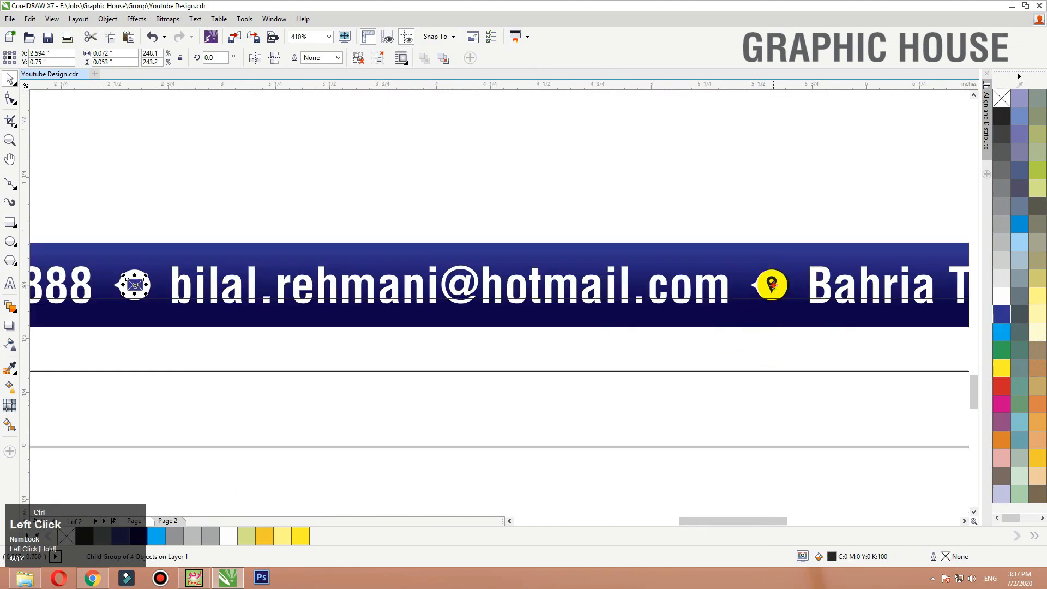
pyautogui.keyDown('ctrl'); pyautogui.click(772, 284); pyautogui.keyUp('ctrl')
pyautogui.click(795, 371)
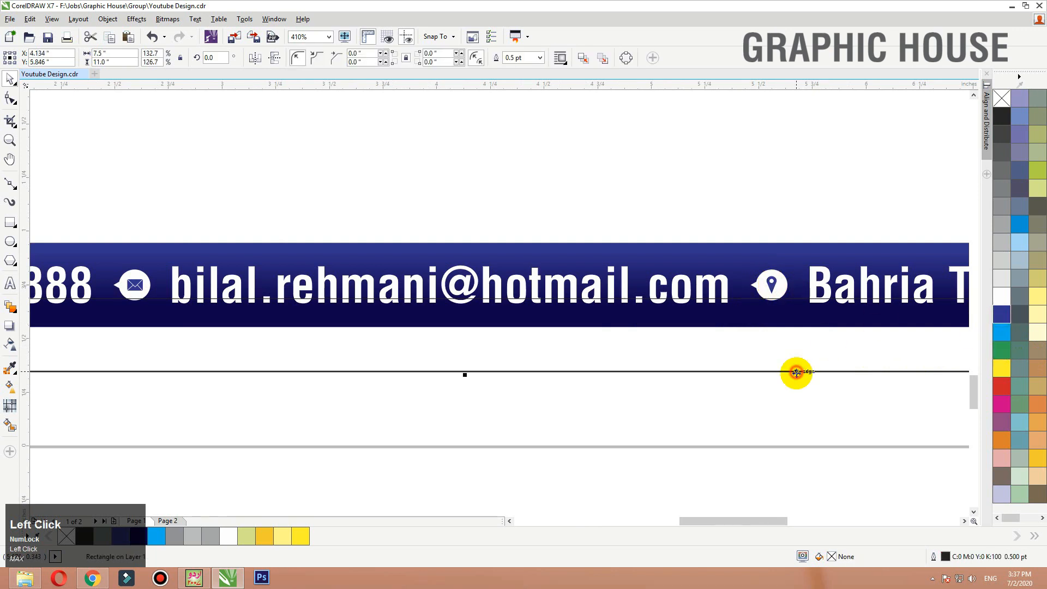
# Step: Move the grouped services line "Turnkey Project • Grey Structure • Renovation" onto the page, centered below the header
pyautogui.hotkey('shift', 'F2')
pyautogui.click(765, 332)
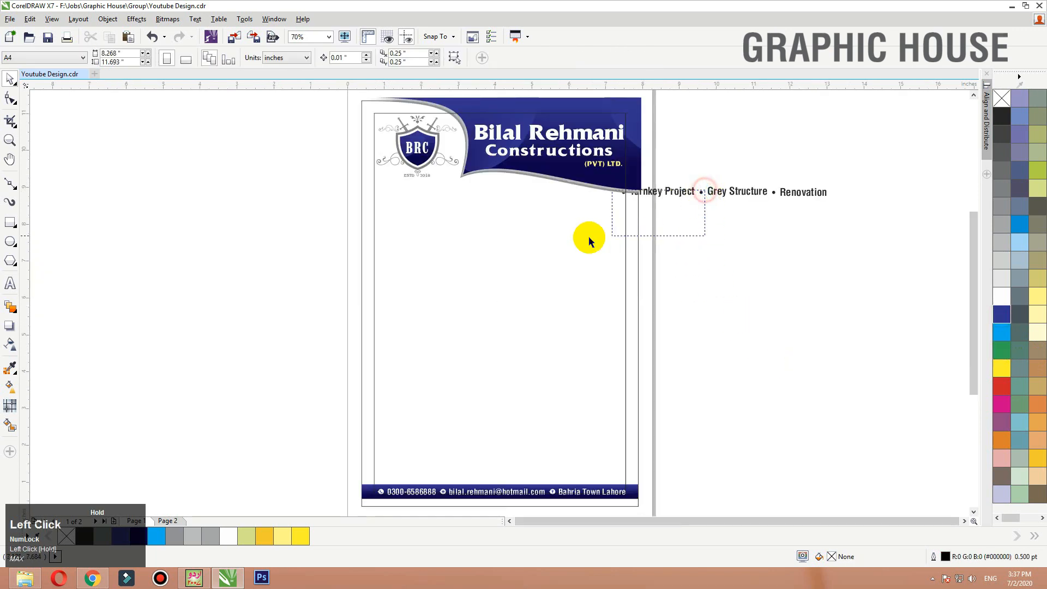
pyautogui.moveTo(676, 201); pyautogui.dragTo(443, 210)
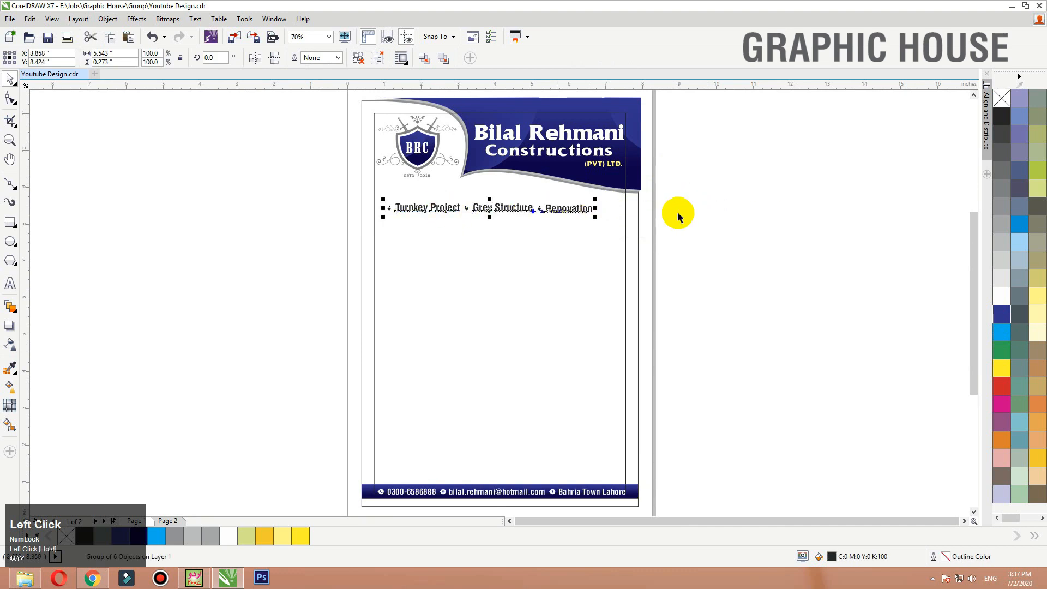
pyautogui.moveTo(625, 218); pyautogui.dragTo(627, 212)
pyautogui.click(644, 213)
# Step: Remove the outline from the inner margin rectangle
pyautogui.click(626, 211)
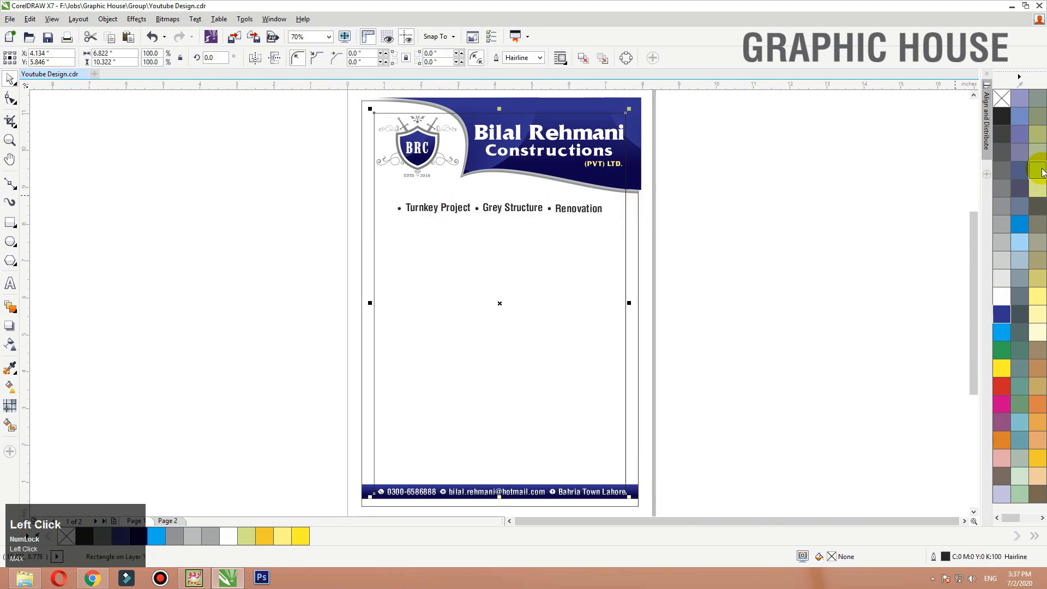
pyautogui.rightClick(1003, 99)
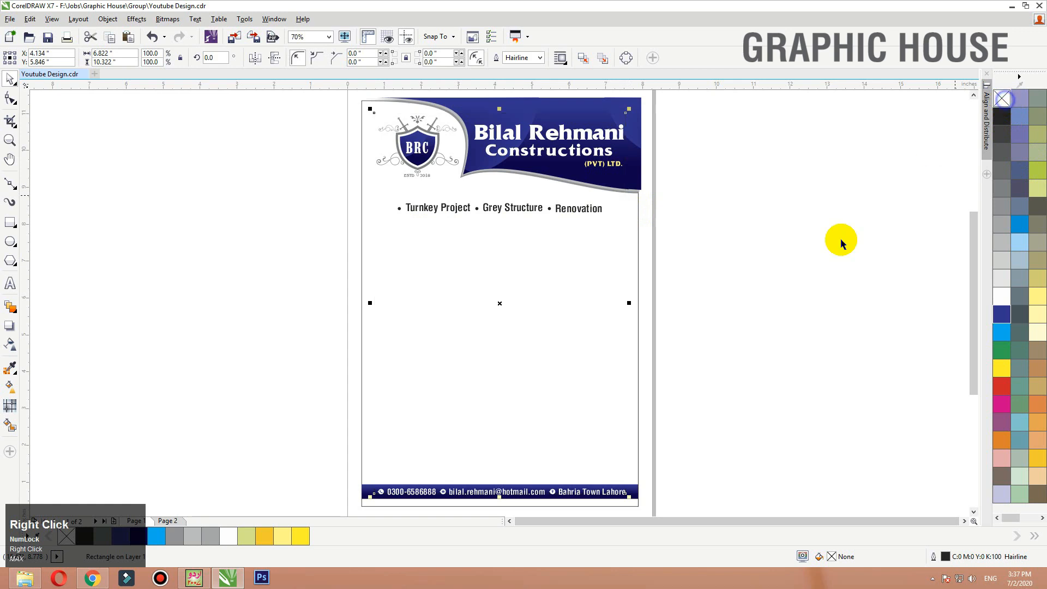
pyautogui.click(522, 206)
pyautogui.click(720, 282)
# Step: Group the blue header shape with the two gray bands beneath it
pyautogui.scroll(-3, 719, 281)
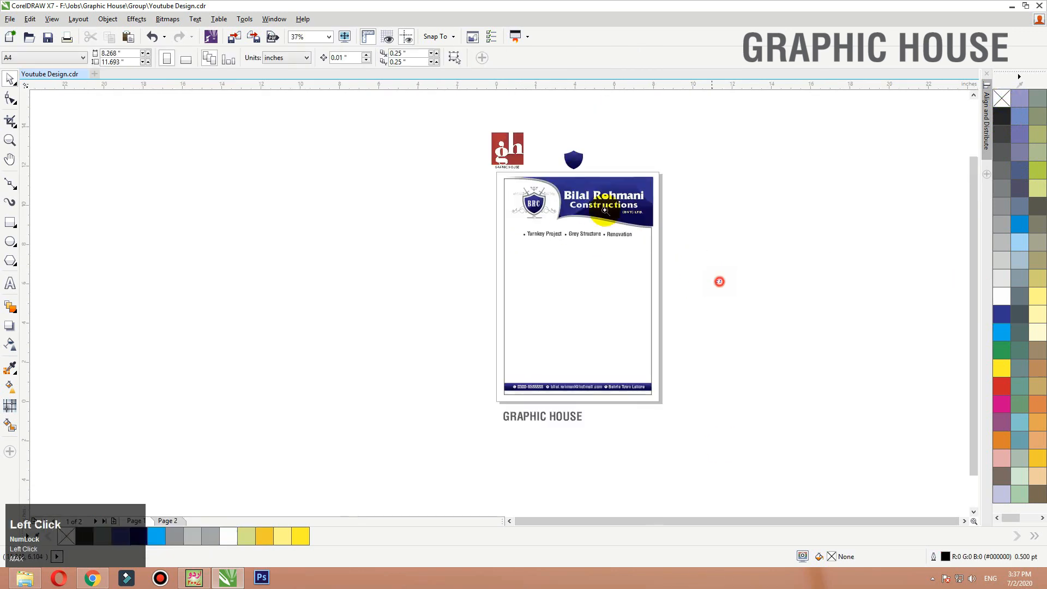
pyautogui.click(604, 210)
pyautogui.click(695, 221)
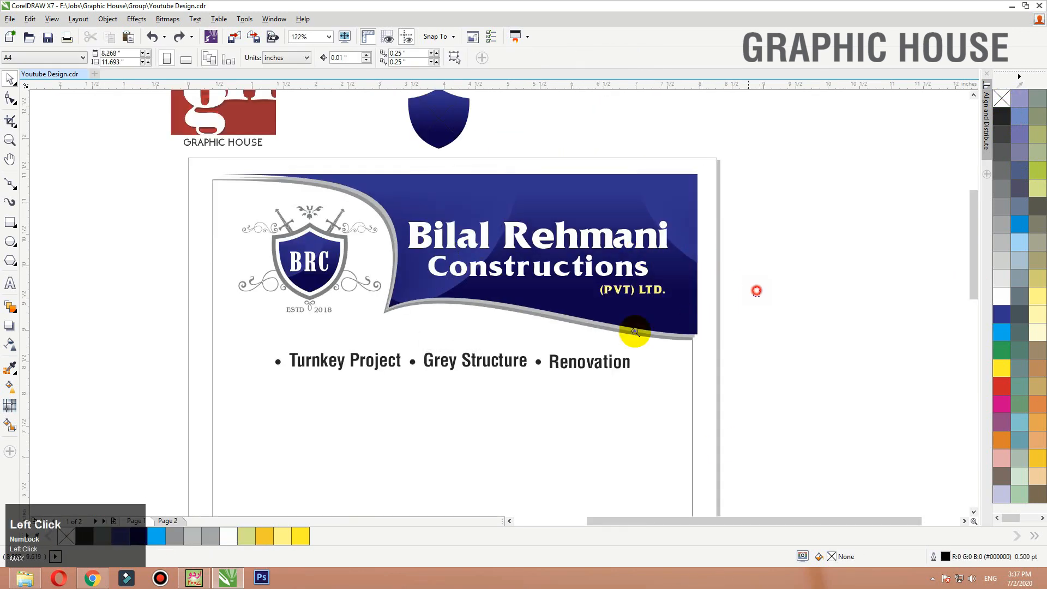
pyautogui.scroll(6, 702, 322)
pyautogui.keyDown('shift'); pyautogui.click(691, 374); pyautogui.keyUp('shift')
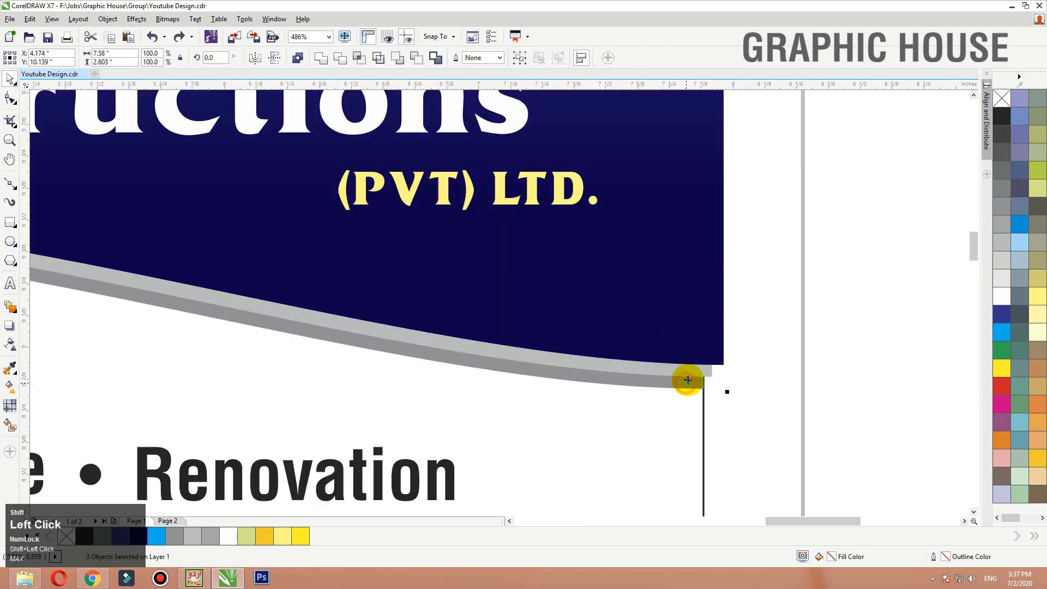
pyautogui.hotkey('ctrl', 'g')
pyautogui.press('F3')
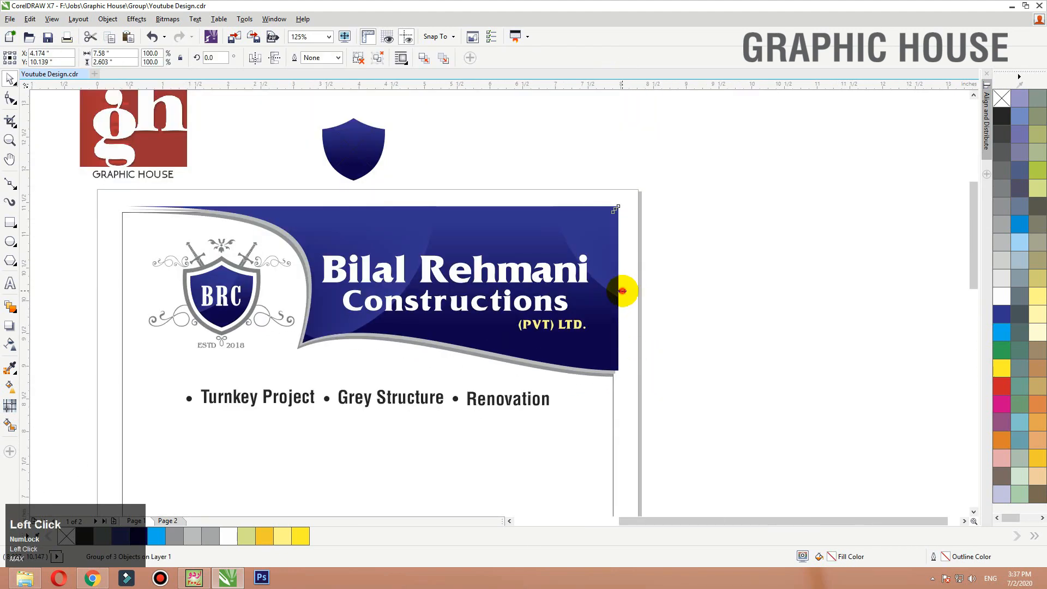
# Step: Stretch the header group to about 7.9 inches wide, past the frame's edges, and rotate it to about 357.8 degrees
pyautogui.moveTo(622, 290); pyautogui.dragTo(629, 290)
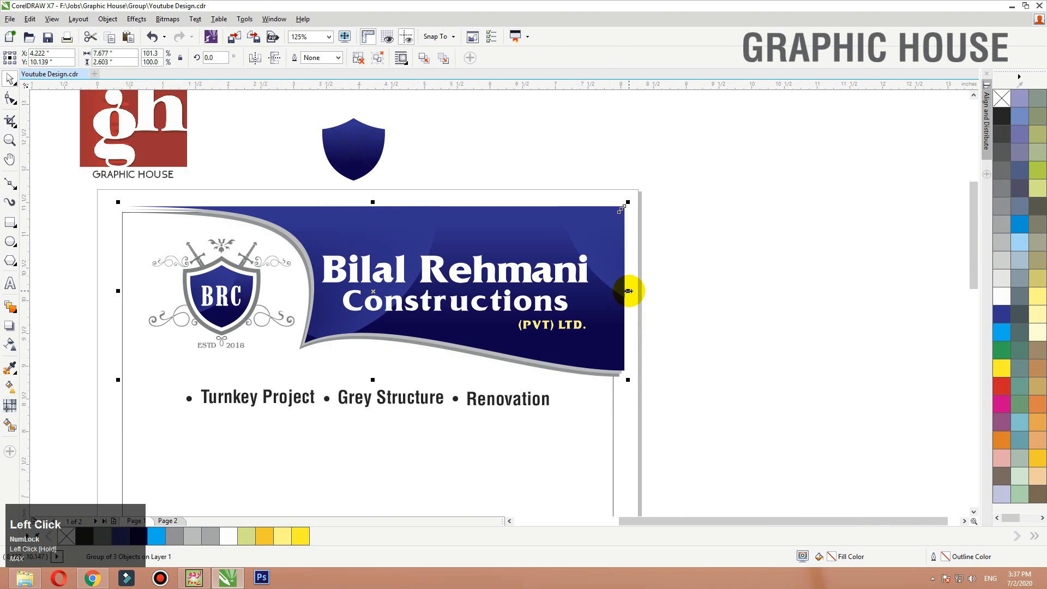
pyautogui.click(498, 218)
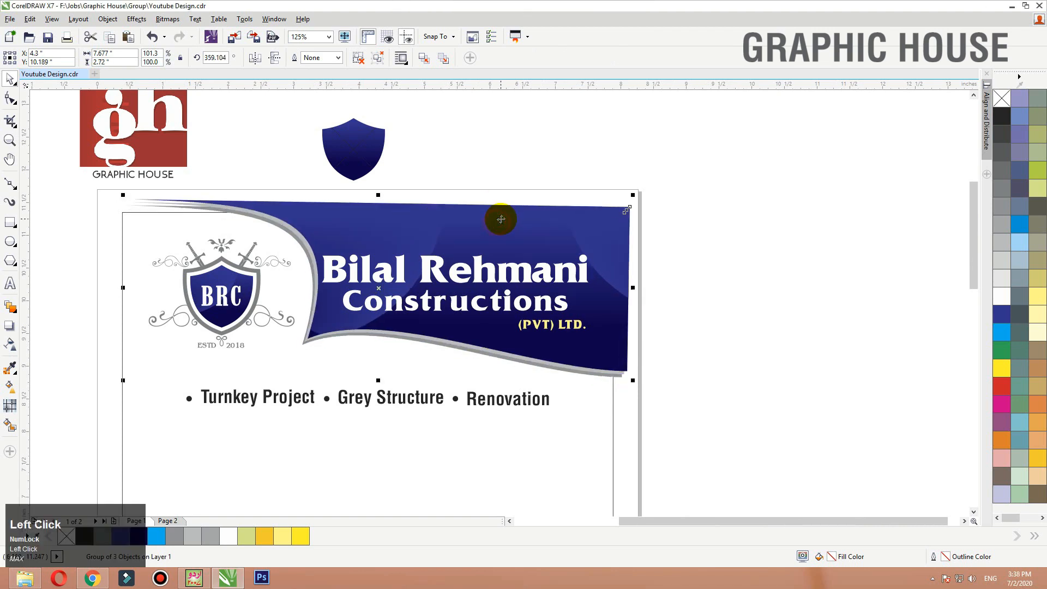
pyautogui.hotkey('ctrl', 'z')
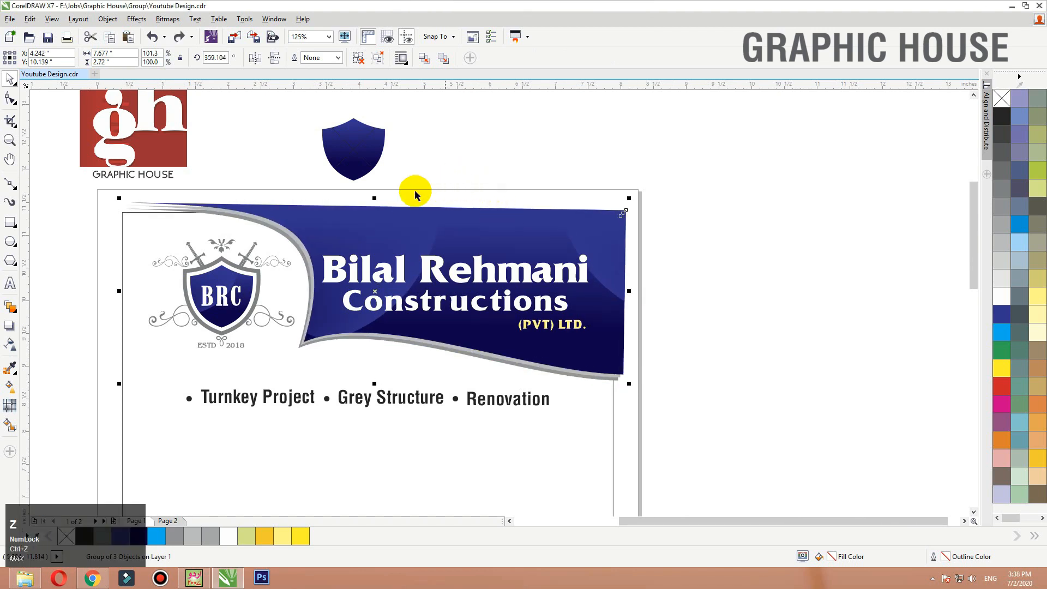
pyautogui.moveTo(374, 198); pyautogui.dragTo(374, 189)
pyautogui.moveTo(631, 288); pyautogui.dragTo(632, 287)
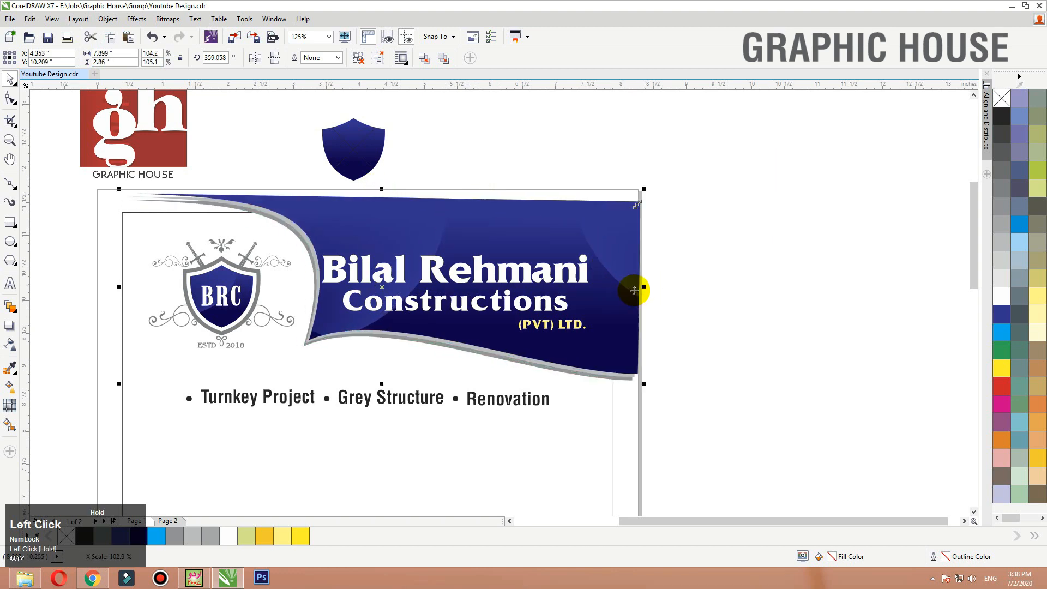
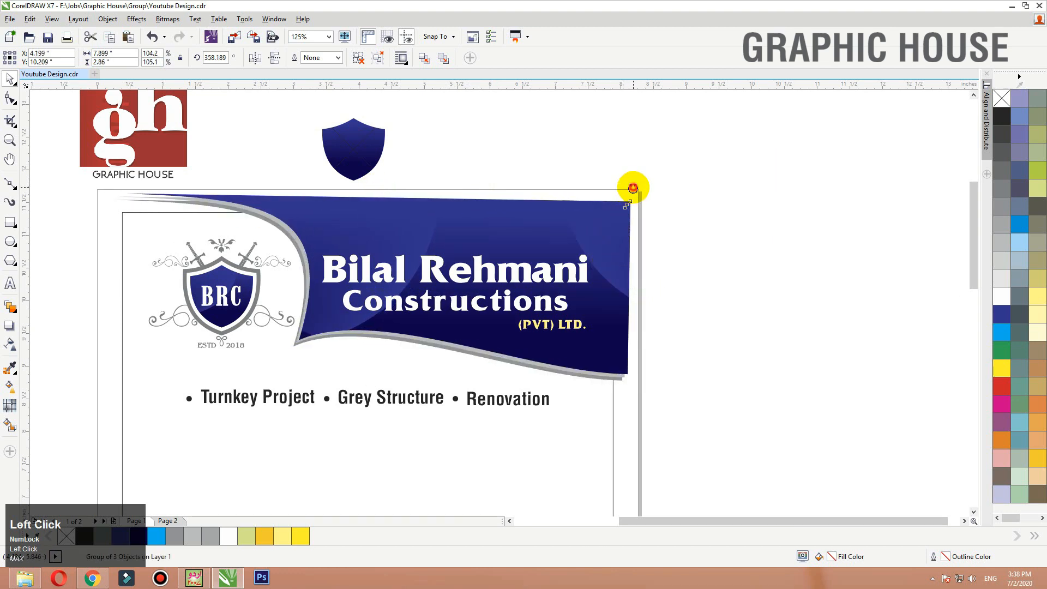
pyautogui.moveTo(633, 189); pyautogui.dragTo(637, 192)
# Step: PowerClip the tilted header group inside the outer page frame and shift it slightly upward within the clip contents
pyautogui.rightClick(618, 208)
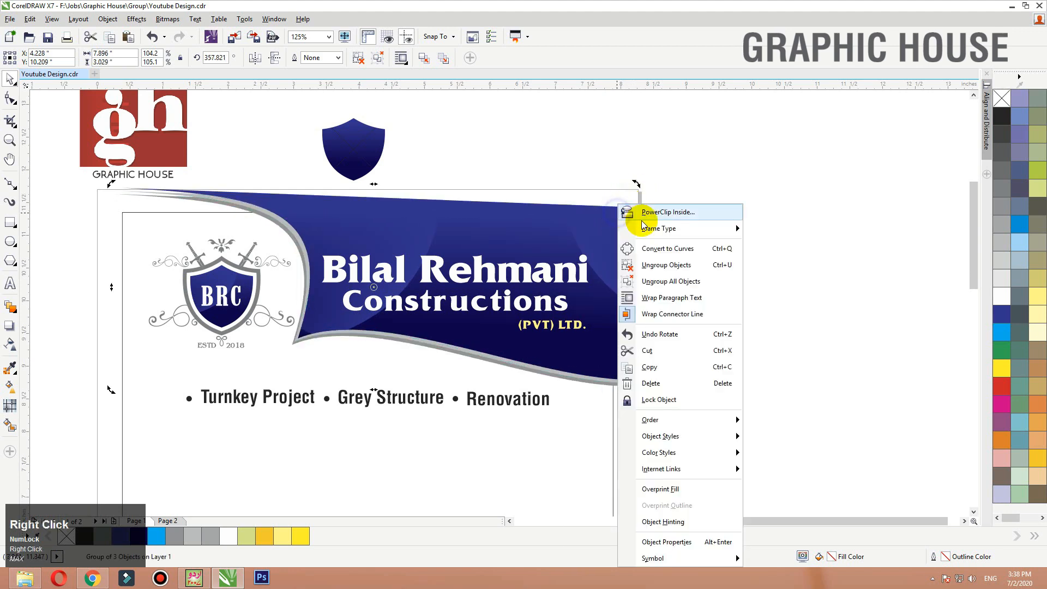
pyautogui.click(656, 212)
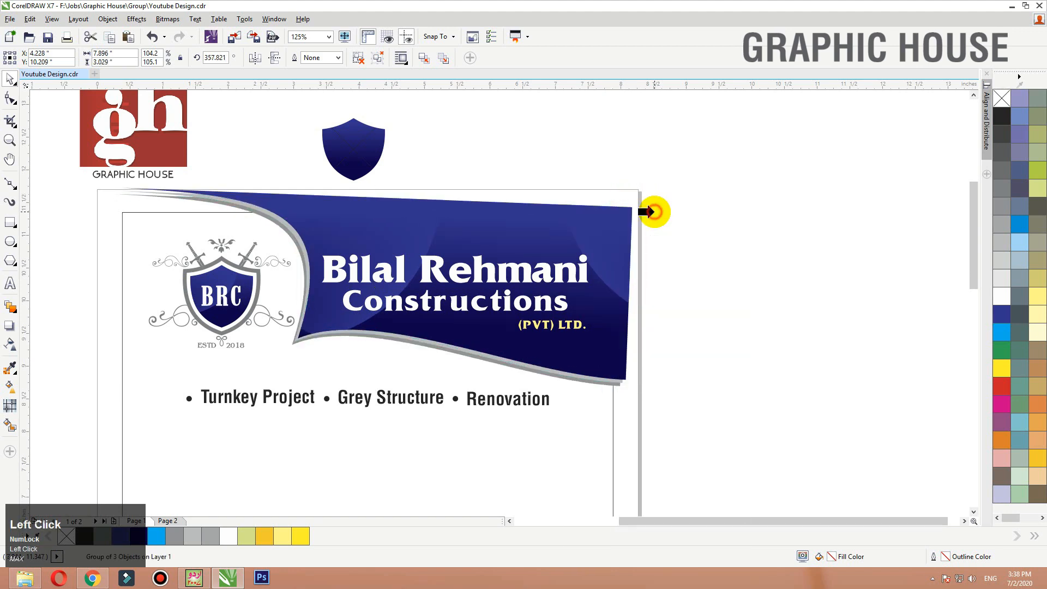
pyautogui.click(99, 191)
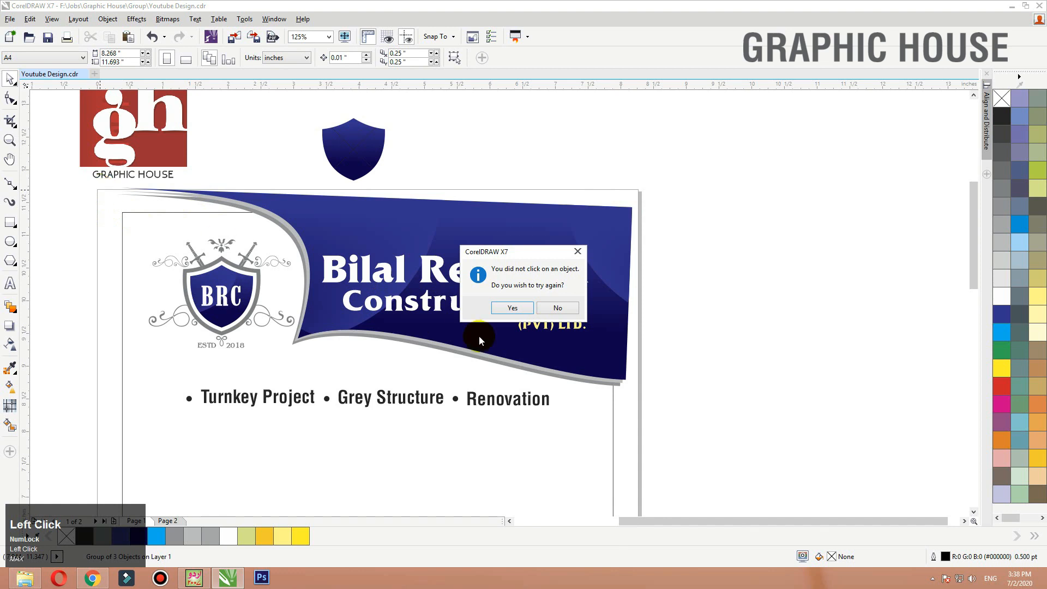
pyautogui.click(504, 315)
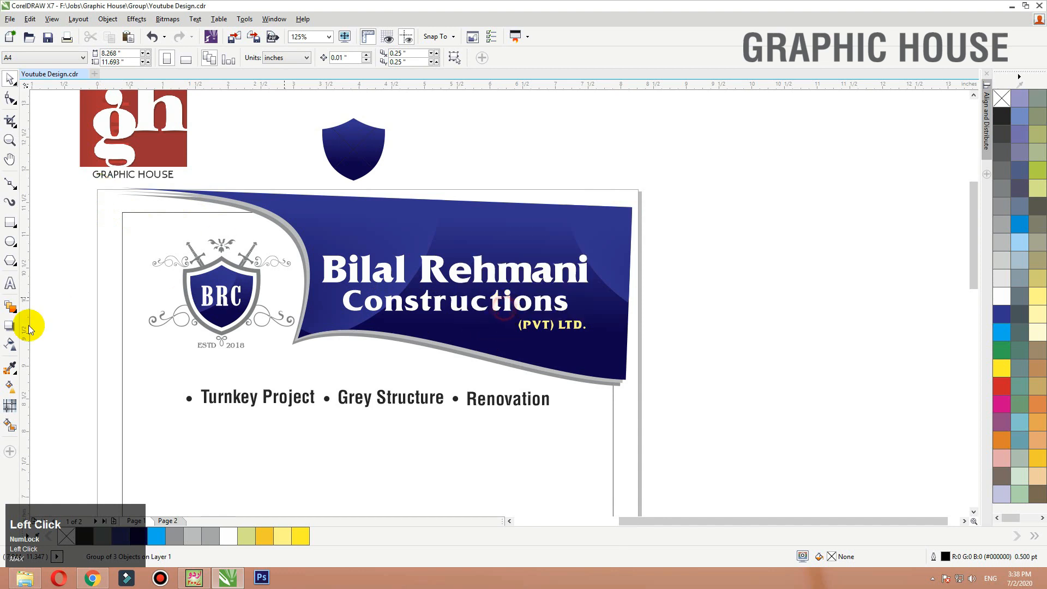
pyautogui.click(123, 336)
pyautogui.doubleClick(590, 234)
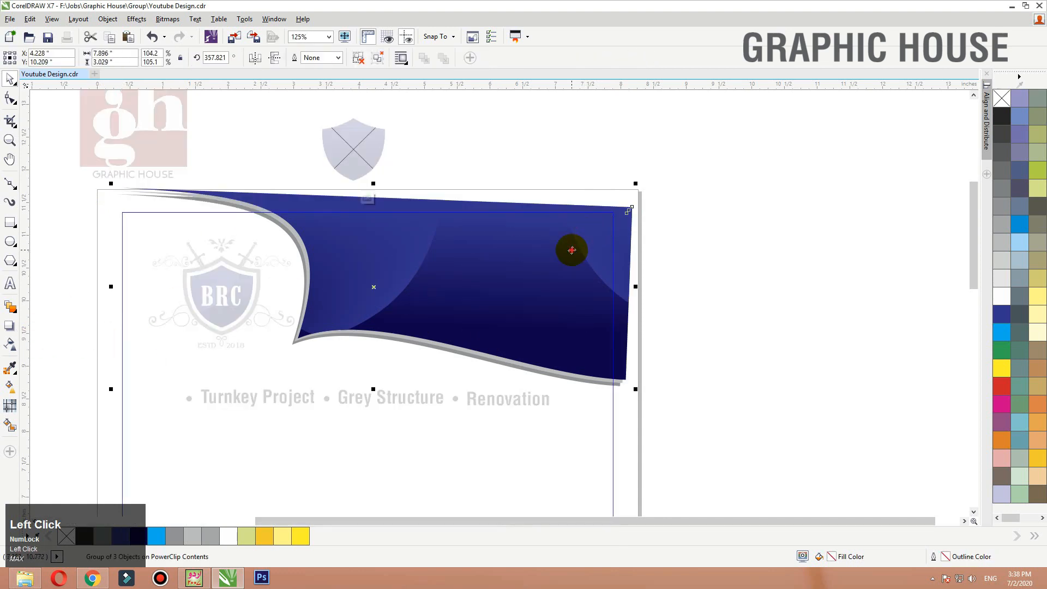
pyautogui.moveTo(571, 248); pyautogui.dragTo(565, 254)
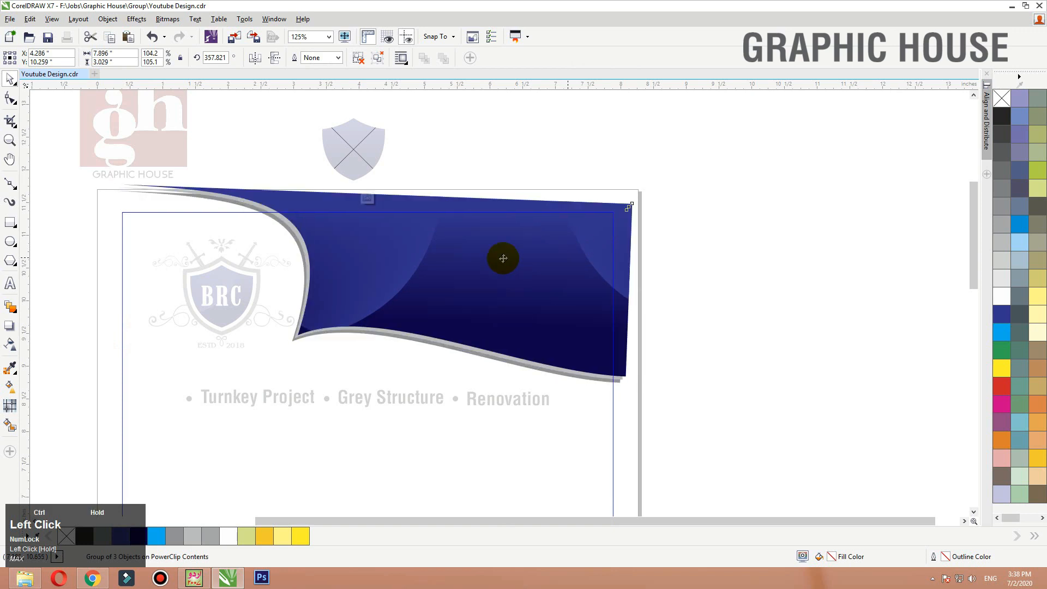
# Step: Duplicate the header group inside the clip, mirror the copy horizontally and vertically, and move it off the page's left edge beside the logo
pyautogui.moveTo(503, 283); pyautogui.dragTo(308, 319)
pyautogui.rightClick(308, 319)
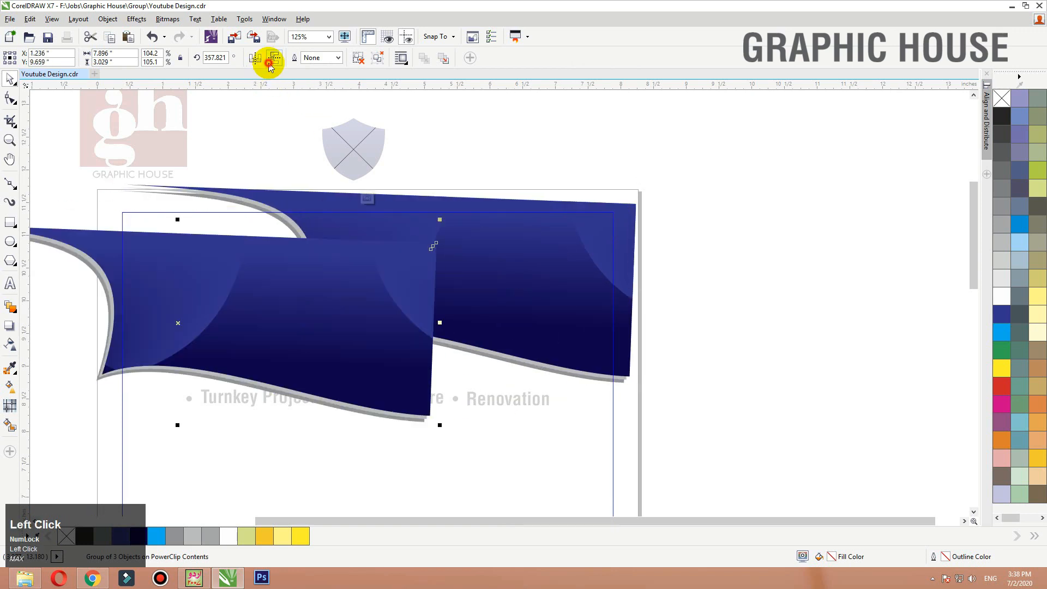
pyautogui.click(269, 64)
pyautogui.click(254, 58)
pyautogui.moveTo(227, 299); pyautogui.dragTo(128, 363)
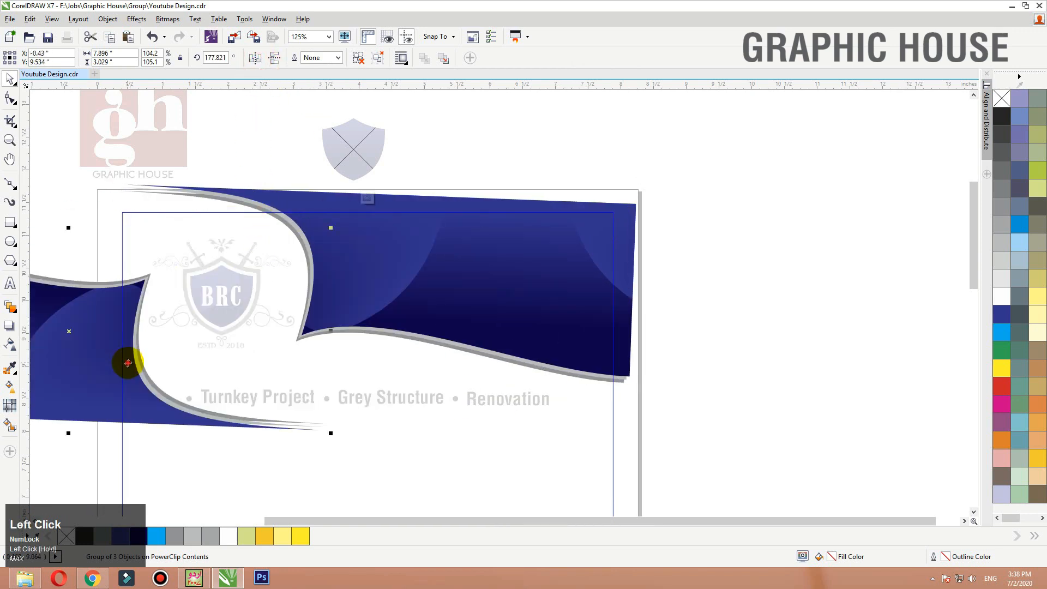
# Step: Rotate the mirrored copy to about 200.5 degrees, send it behind the header group, and fit its curve beneath the logo
pyautogui.moveTo(331, 229); pyautogui.dragTo(304, 122)
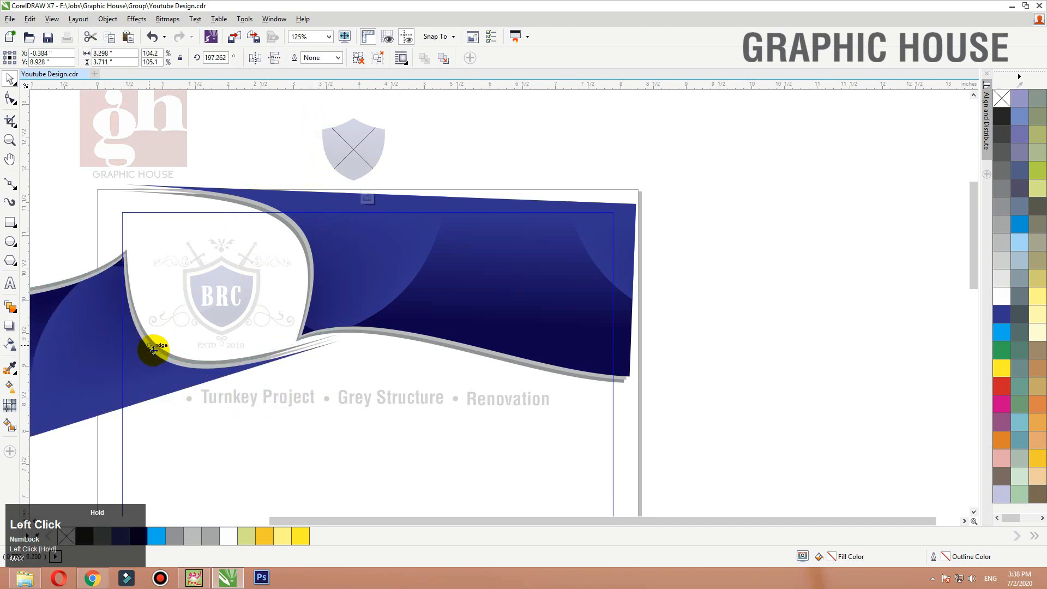
pyautogui.moveTo(151, 349); pyautogui.dragTo(151, 381)
pyautogui.click(140, 386)
pyautogui.scroll(-3, 561, 191)
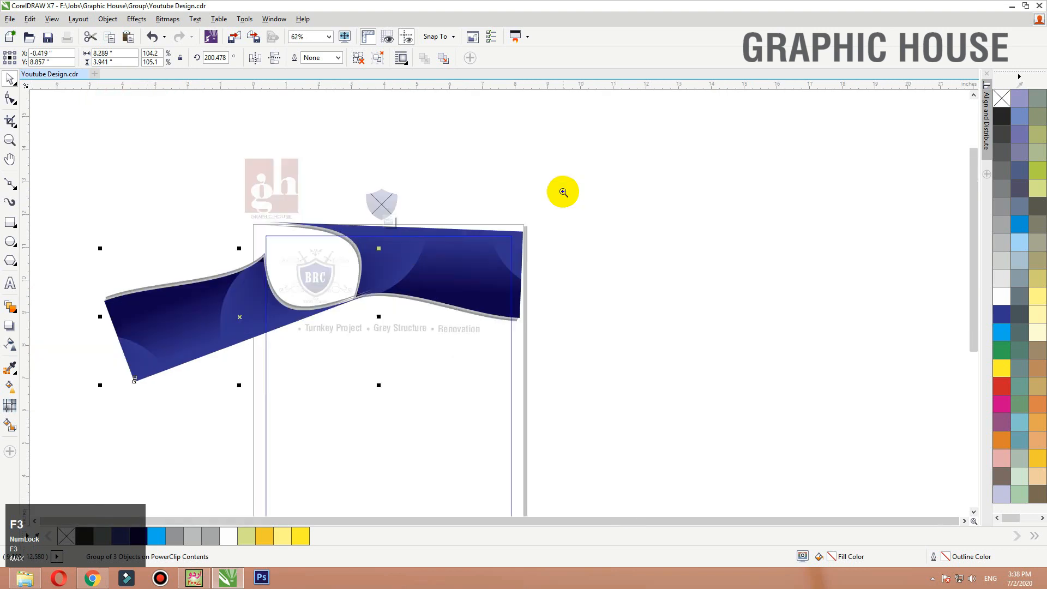
pyautogui.scroll(3, 251, 381)
pyautogui.moveTo(334, 339); pyautogui.dragTo(346, 339)
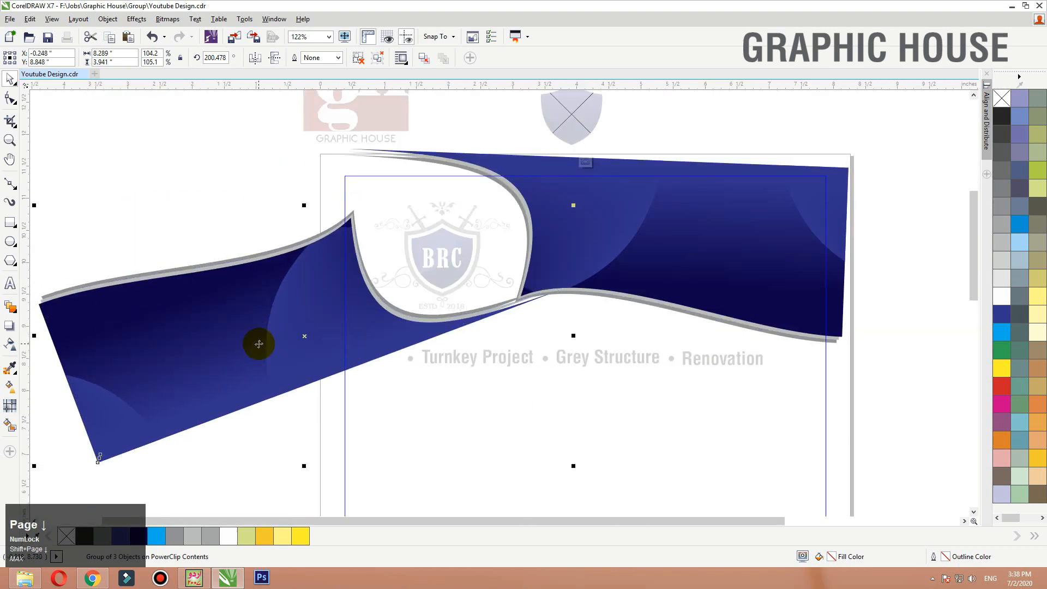
# Step: Rotate the mirrored copy further to about 205.3 degrees and finish editing the clip contents
pyautogui.scroll(-2, 421, 275)
pyautogui.moveTo(661, 182); pyautogui.dragTo(182, 444)
pyautogui.click(247, 322)
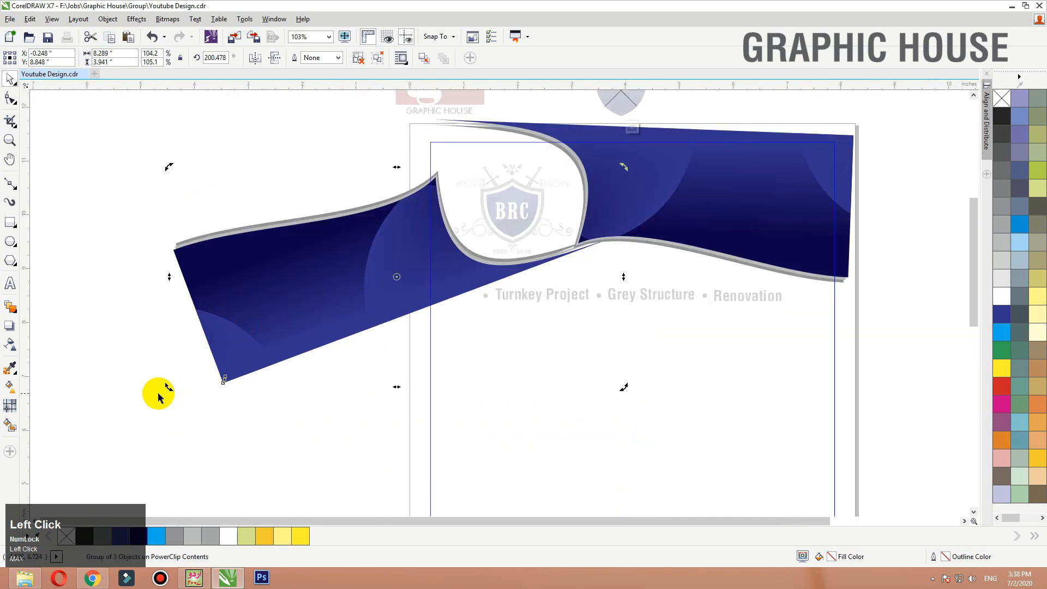
pyautogui.moveTo(167, 389); pyautogui.dragTo(316, 264)
pyautogui.keyDown('ctrl'); pyautogui.click(162, 207); pyautogui.keyUp('ctrl')
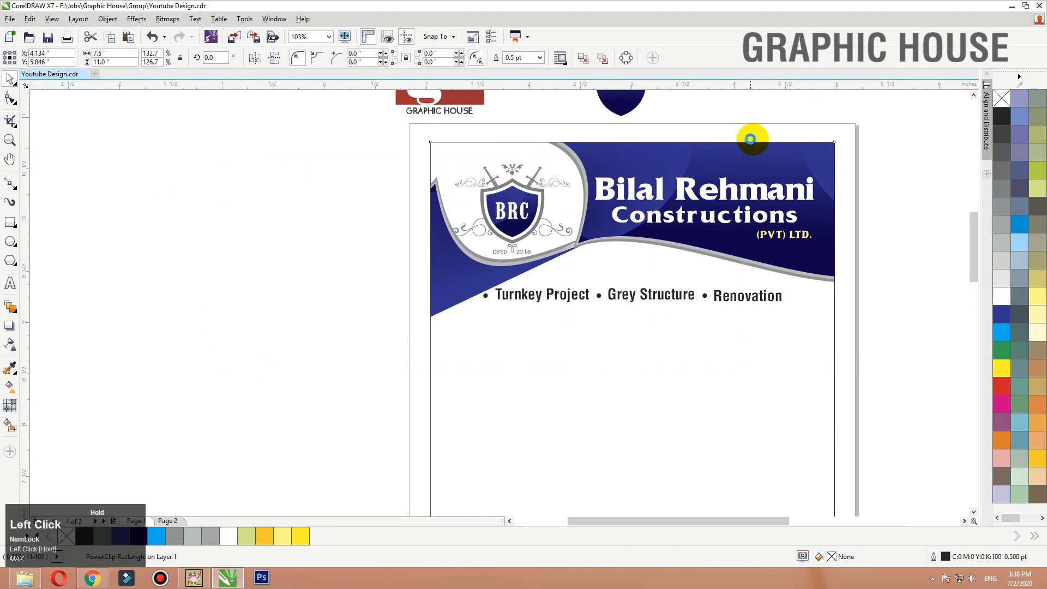
# Step: Reopen the clip contents, widen the mirrored copy to about 8.46 inches, and rotate it to about 207.6 degrees
pyautogui.scroll(2, 506, 208)
pyautogui.keyDown('ctrl'); pyautogui.click(375, 338); pyautogui.keyUp('ctrl')
pyautogui.press('F3')
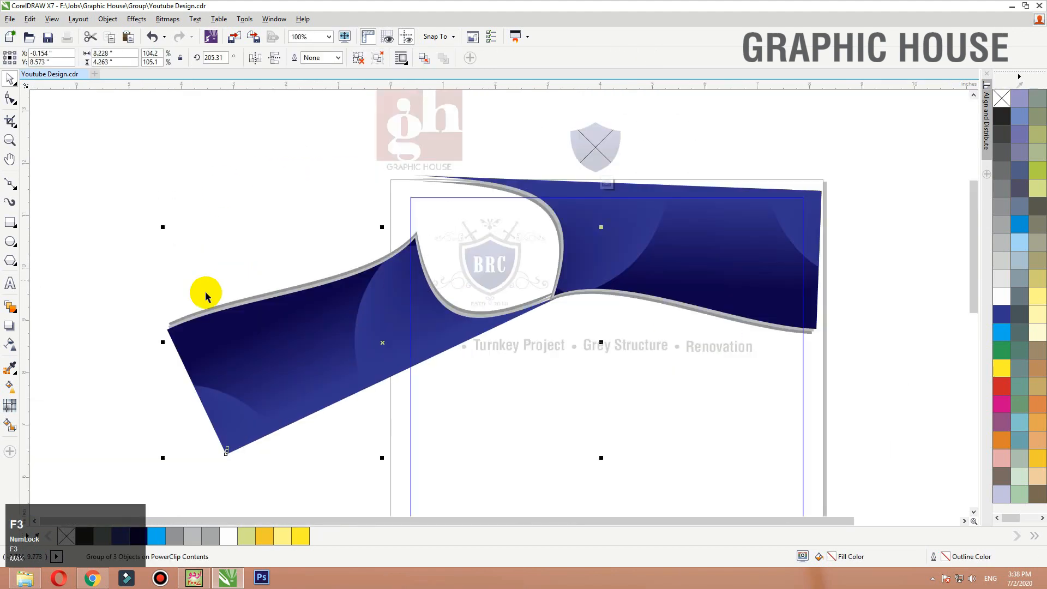
pyautogui.moveTo(161, 344); pyautogui.dragTo(149, 344)
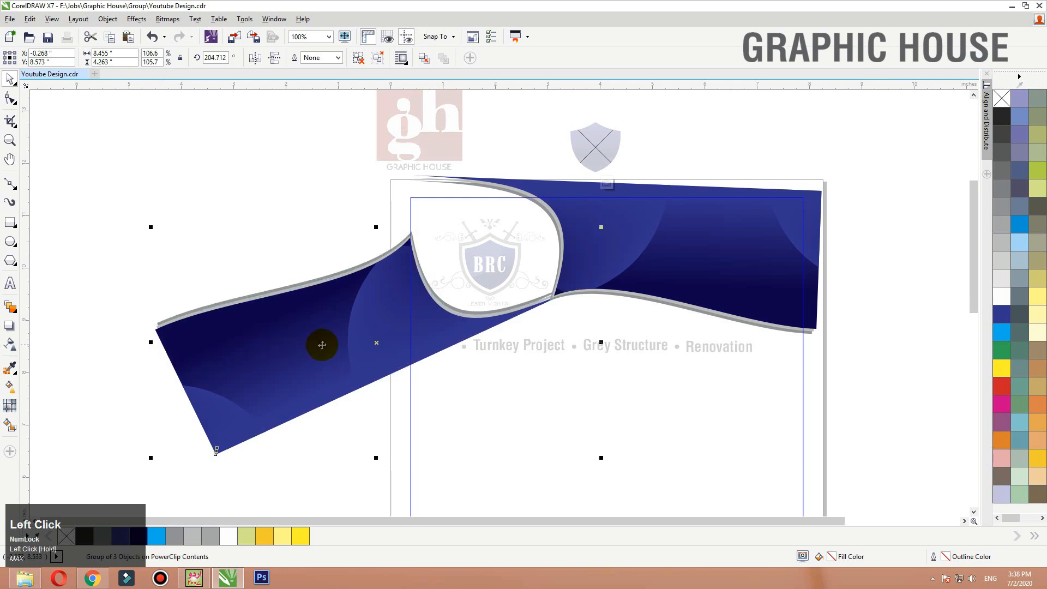
pyautogui.moveTo(330, 344); pyautogui.dragTo(343, 331)
pyautogui.click(174, 354)
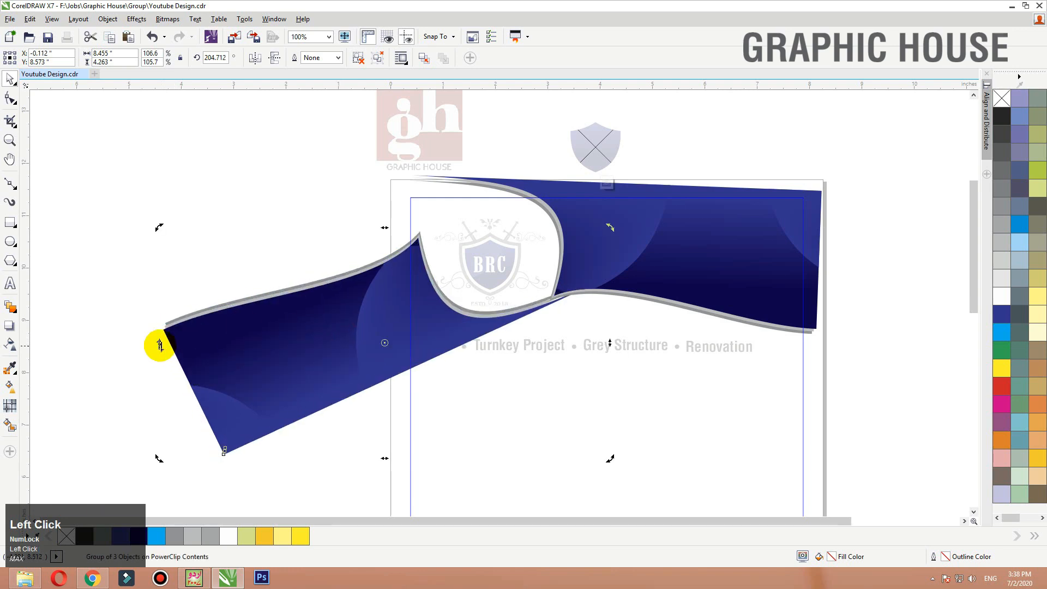
pyautogui.moveTo(156, 230); pyautogui.dragTo(155, 239)
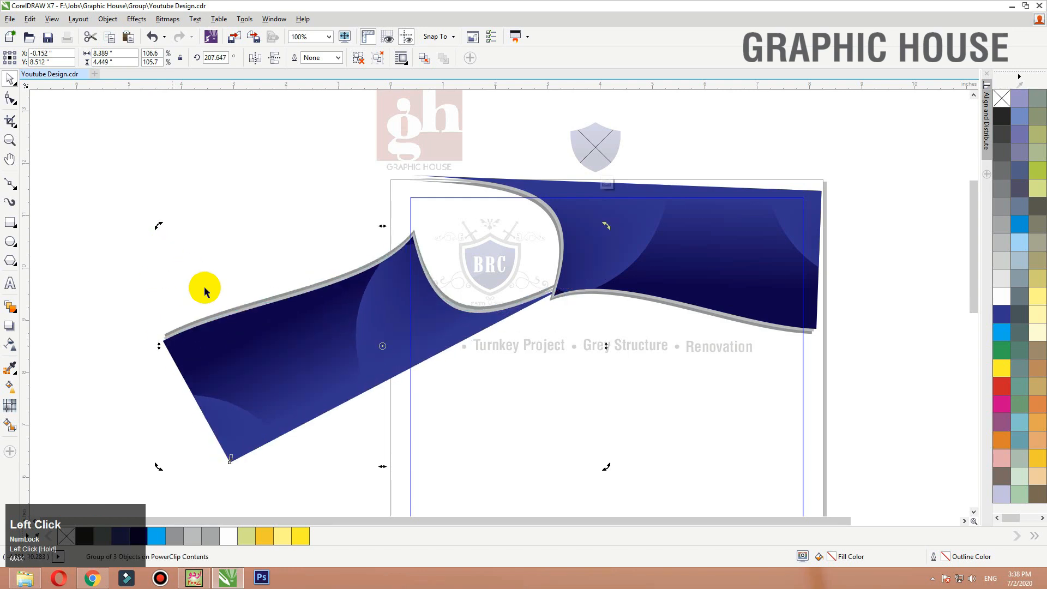
# Step: Nudge the mirrored copy so its curve meets the header's corner below the logo, and finish editing the clip
pyautogui.click(205, 289)
pyautogui.moveTo(324, 310); pyautogui.dragTo(191, 210)
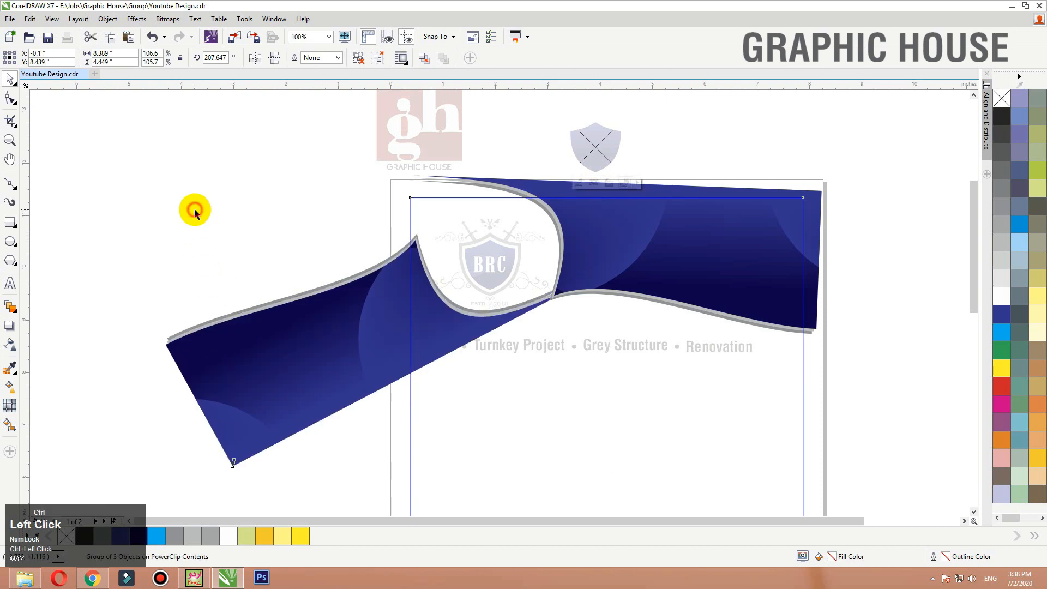
pyautogui.keyDown('ctrl'); pyautogui.click(220, 196); pyautogui.keyUp('ctrl')
pyautogui.press('z')
pyautogui.moveTo(261, 194); pyautogui.dragTo(869, 424)
# Step: Recolor the services line 60% black and scale it down slightly at the right below the header
pyautogui.moveTo(590, 371); pyautogui.dragTo(636, 368)
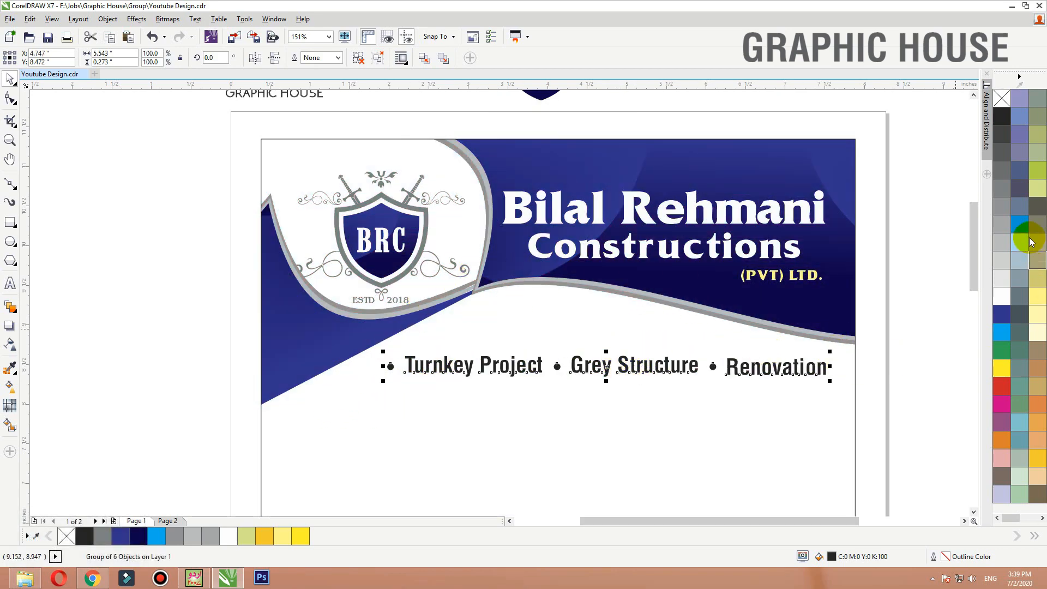
pyautogui.click(1003, 189)
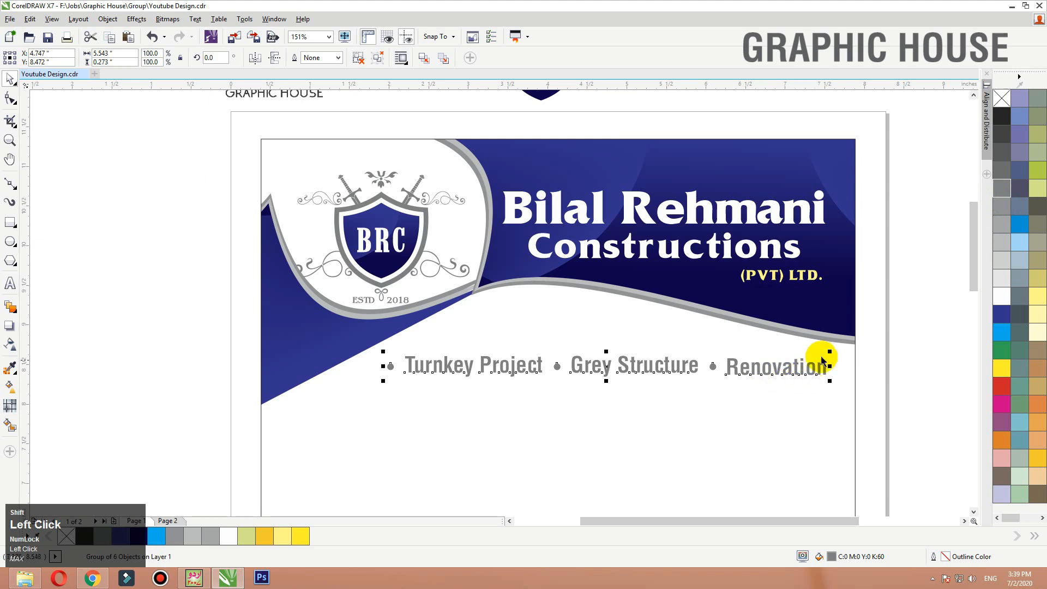
pyautogui.moveTo(828, 353); pyautogui.dragTo(806, 366)
# Step: Shift the mirrored copy left and slightly down within the clip so its pointed tip meets the frame edge
pyautogui.click(295, 349)
pyautogui.keyDown('ctrl'); pyautogui.click(324, 281); pyautogui.keyUp('ctrl')
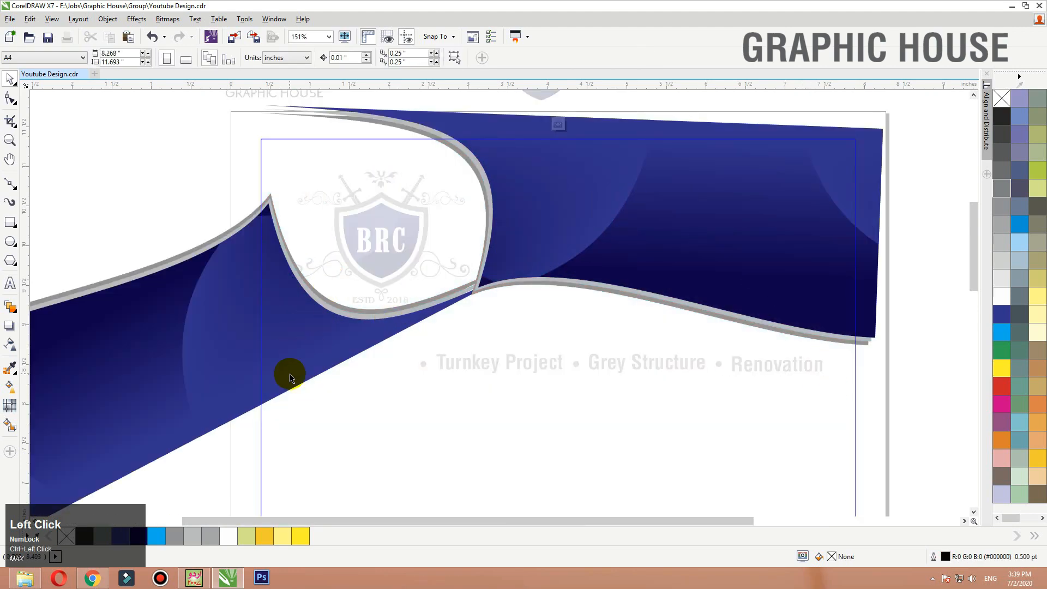
pyautogui.moveTo(291, 376); pyautogui.dragTo(297, 279)
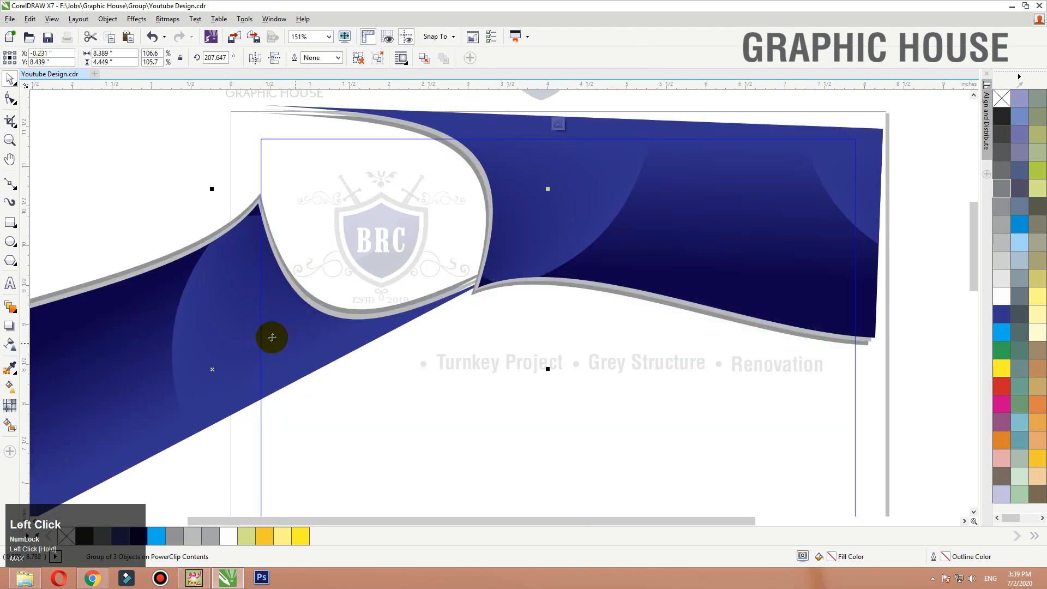
pyautogui.moveTo(271, 337); pyautogui.dragTo(283, 358)
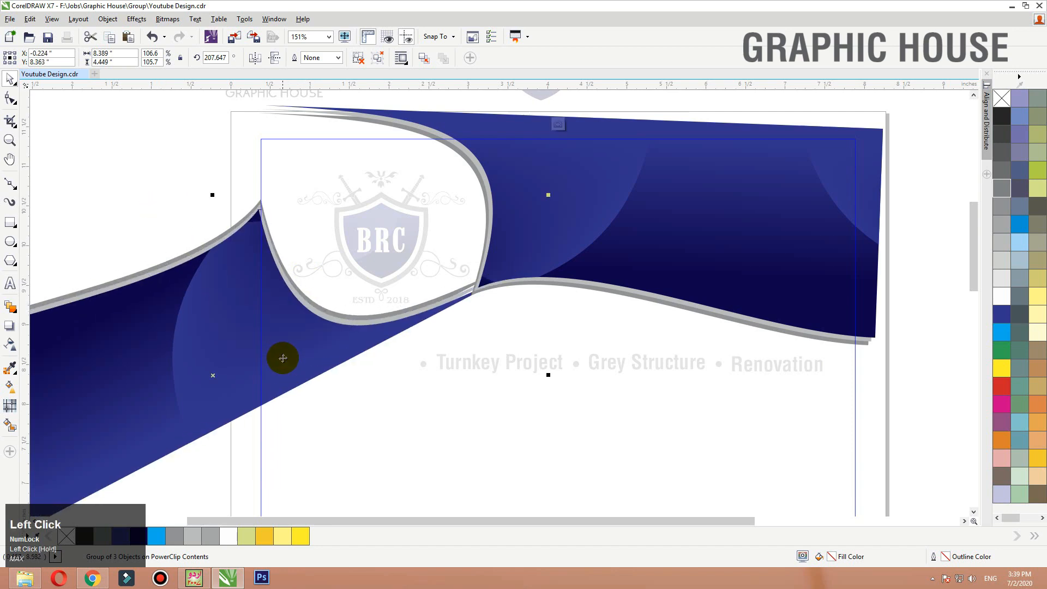
pyautogui.keyDown('ctrl'); pyautogui.click(179, 192); pyautogui.keyUp('ctrl')
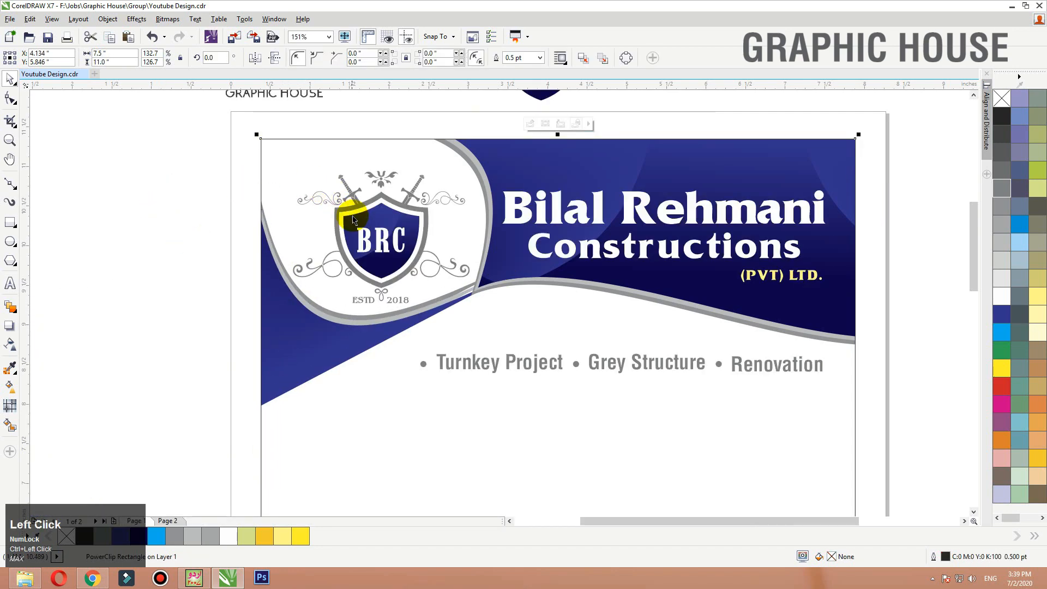
# Step: Reposition the BRC logo within its white curved area and scale it down to about 2.11 inches wide
pyautogui.click(377, 226)
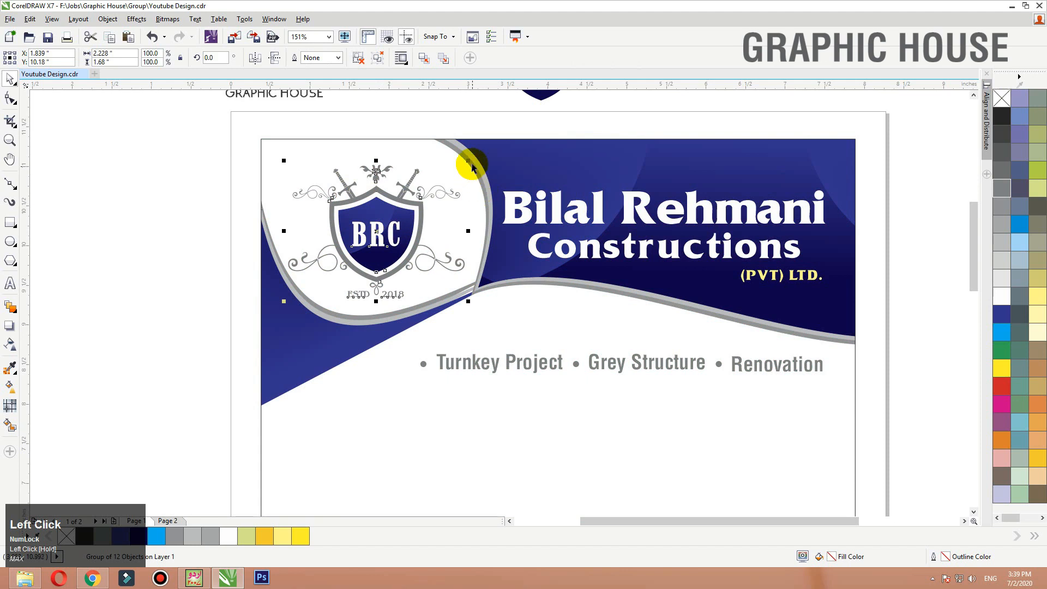
pyautogui.click(475, 153)
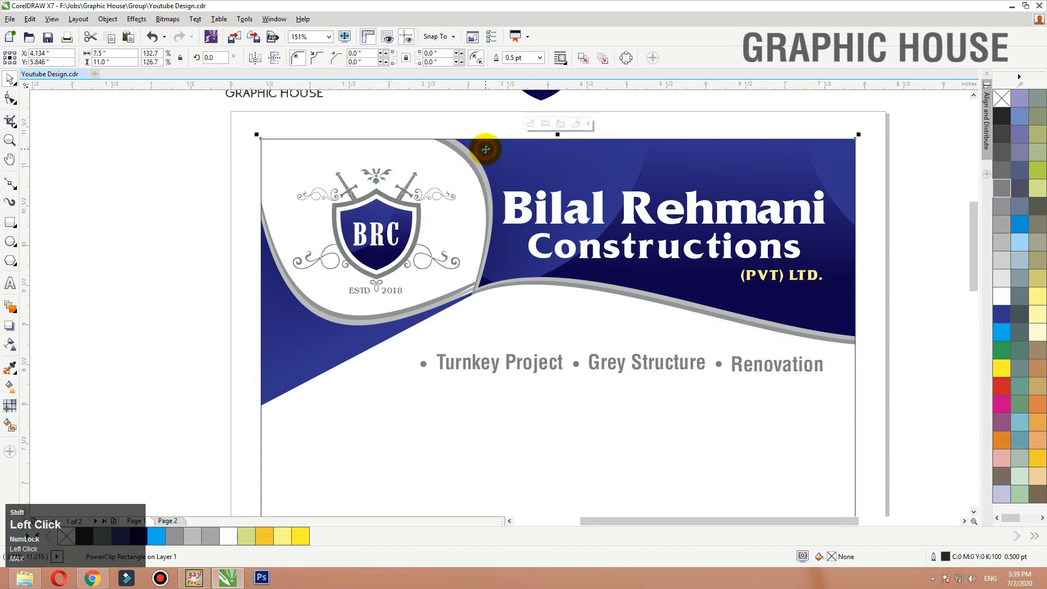
pyautogui.hotkey('shift', 'F2')
pyautogui.click(711, 189)
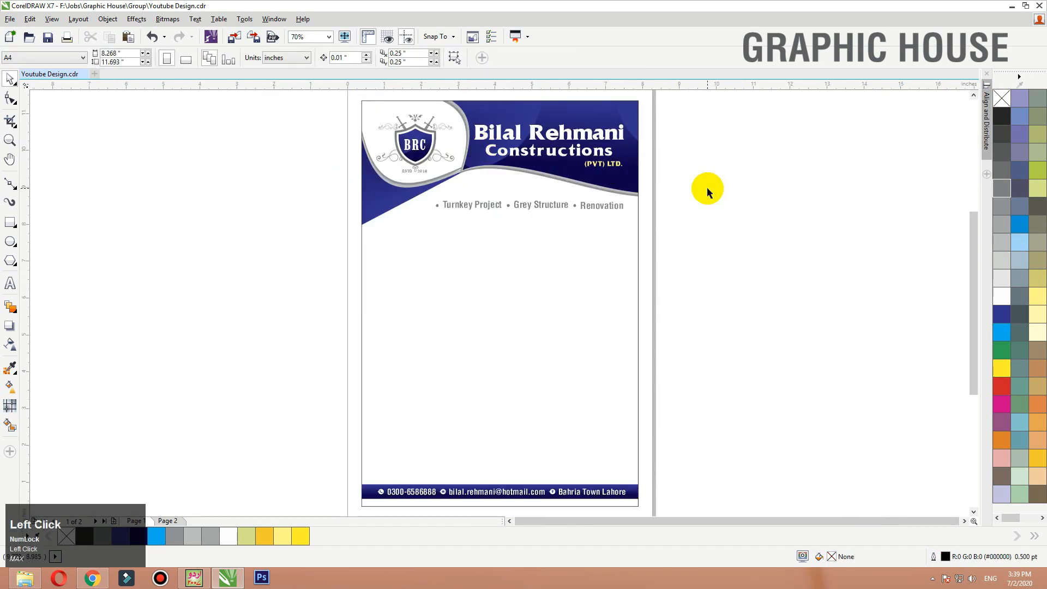
# Step: Duplicate the BRC logo into the letterhead's body and enlarge the copy to about 4.8 inches wide
pyautogui.click(422, 174)
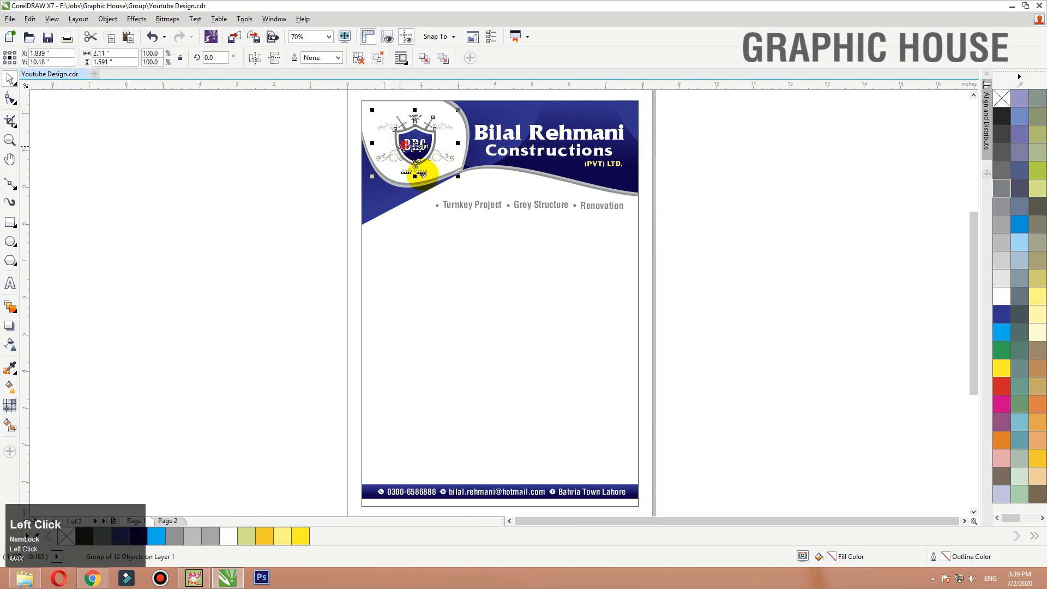
pyautogui.rightClick(476, 328)
pyautogui.moveTo(422, 174); pyautogui.dragTo(489, 322)
pyautogui.moveTo(541, 287); pyautogui.dragTo(591, 239)
pyautogui.moveTo(517, 320); pyautogui.dragTo(531, 328)
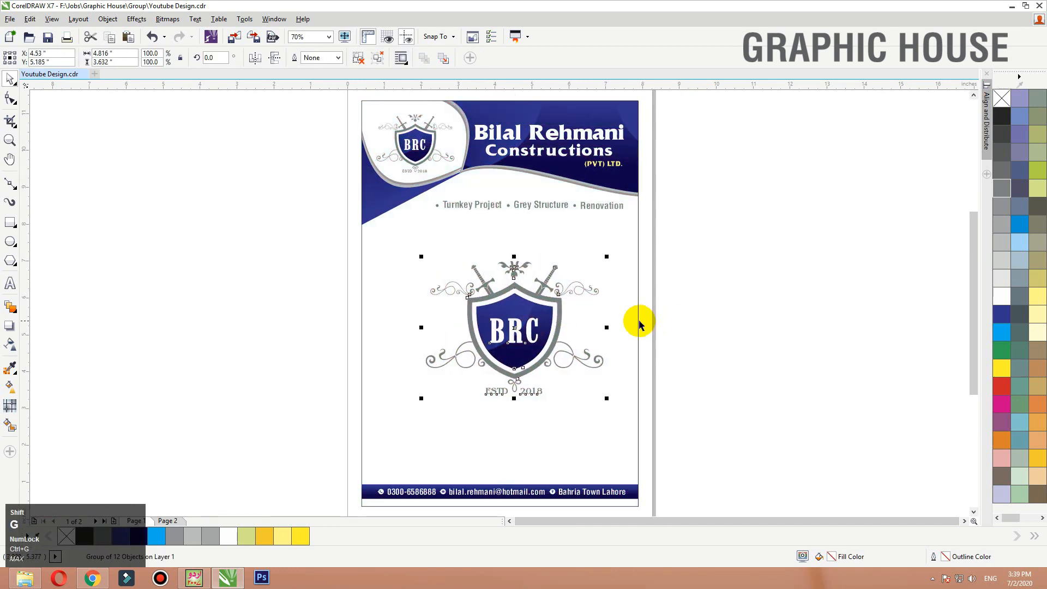
# Step: Center the large logo on the page frame horizontally and vertically, and move it slightly down
pyautogui.keyDown('shift'); pyautogui.click(639, 322); pyautogui.keyUp('shift')
pyautogui.press('c')
pyautogui.press('e')
pyautogui.click(718, 306)
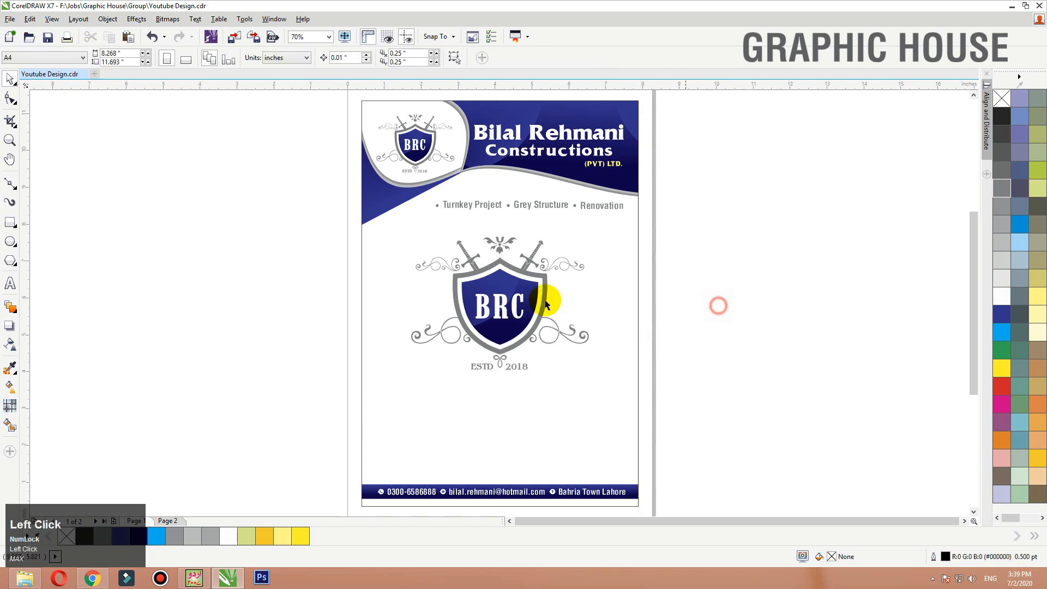
pyautogui.click(530, 306)
pyautogui.moveTo(530, 306); pyautogui.dragTo(531, 324)
# Step: Convert the large logo to a CMYK bitmap at 300 dpi
pyautogui.click(176, 20)
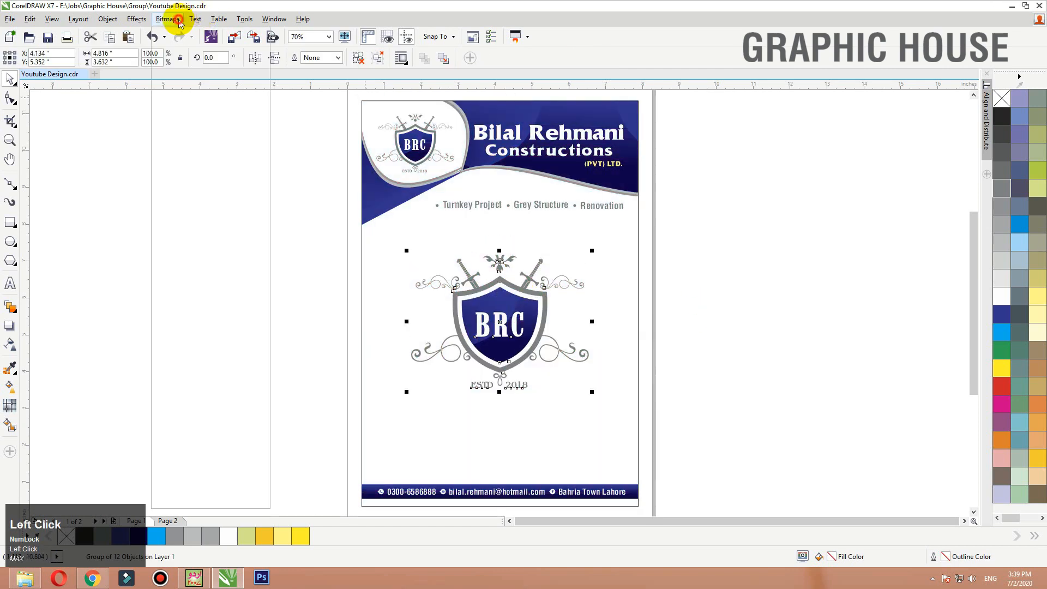
pyautogui.click(183, 34)
pyautogui.click(489, 346)
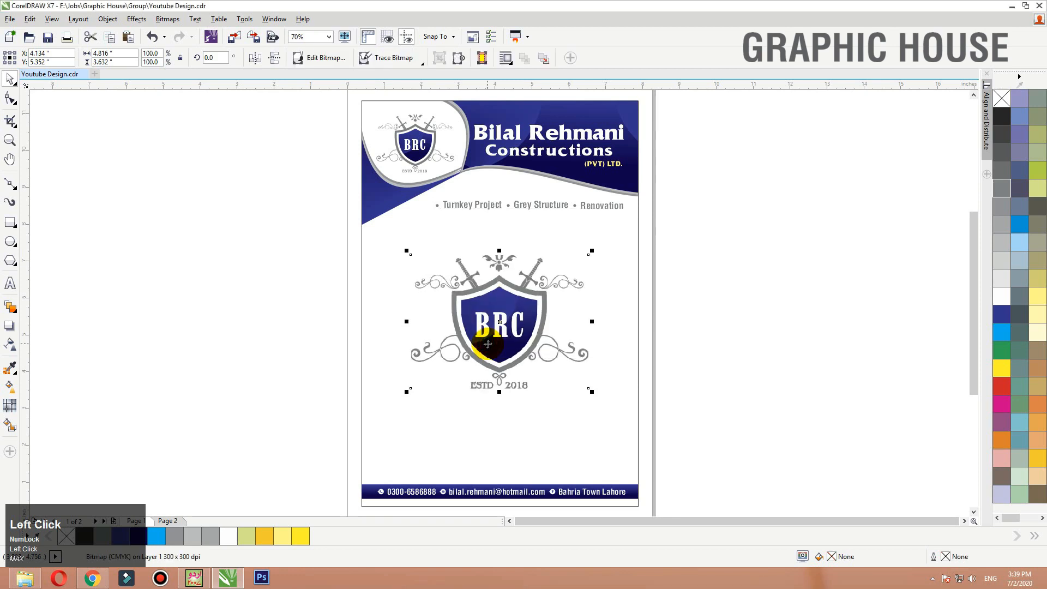
# Step: Apply uniform transparency to the large logo bitmap, trying 80 and settling on 70
pyautogui.click(12, 342)
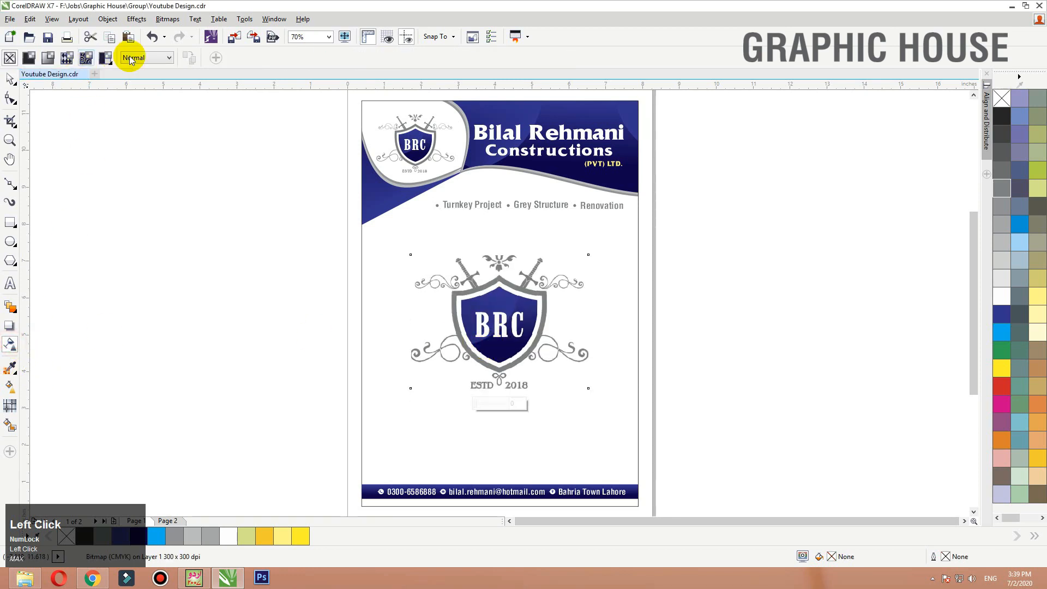
pyautogui.click(29, 59)
pyautogui.write('80')
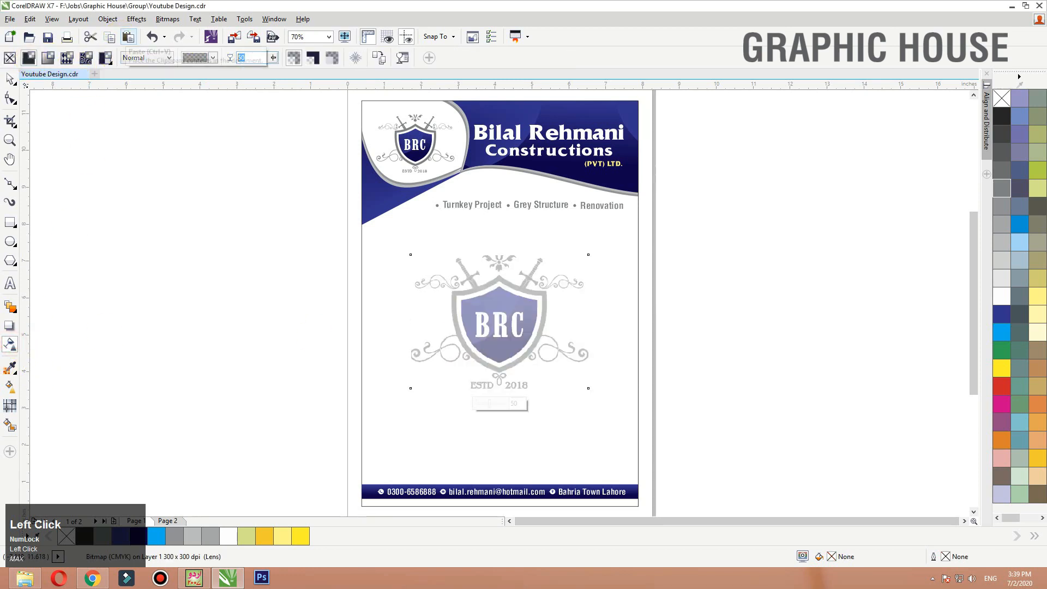
pyautogui.press('Return')
pyautogui.moveTo(250, 59); pyautogui.dragTo(99, 36)
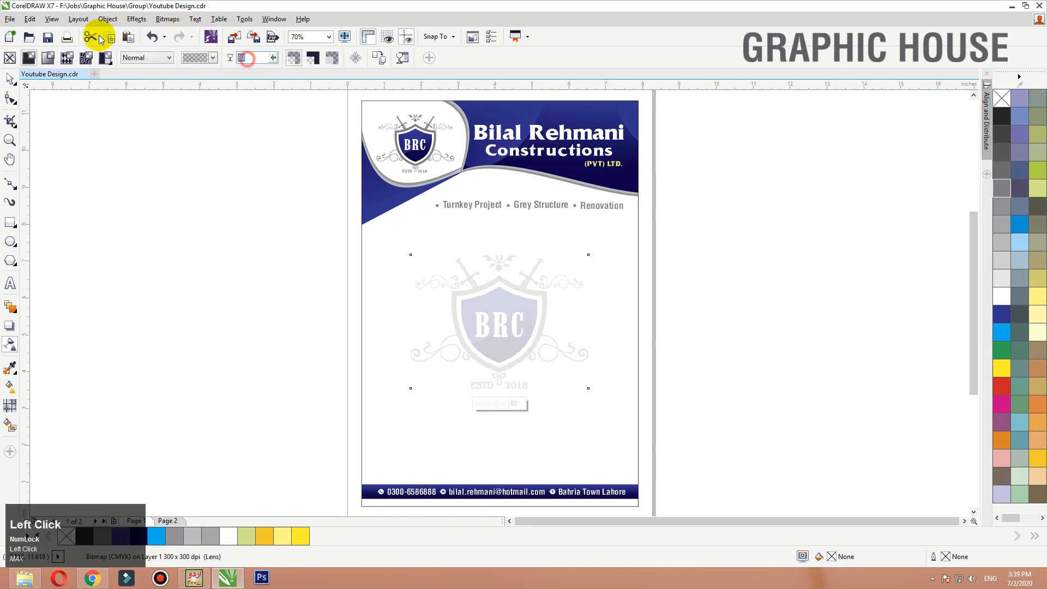
pyautogui.write('70')
pyautogui.press('Return')
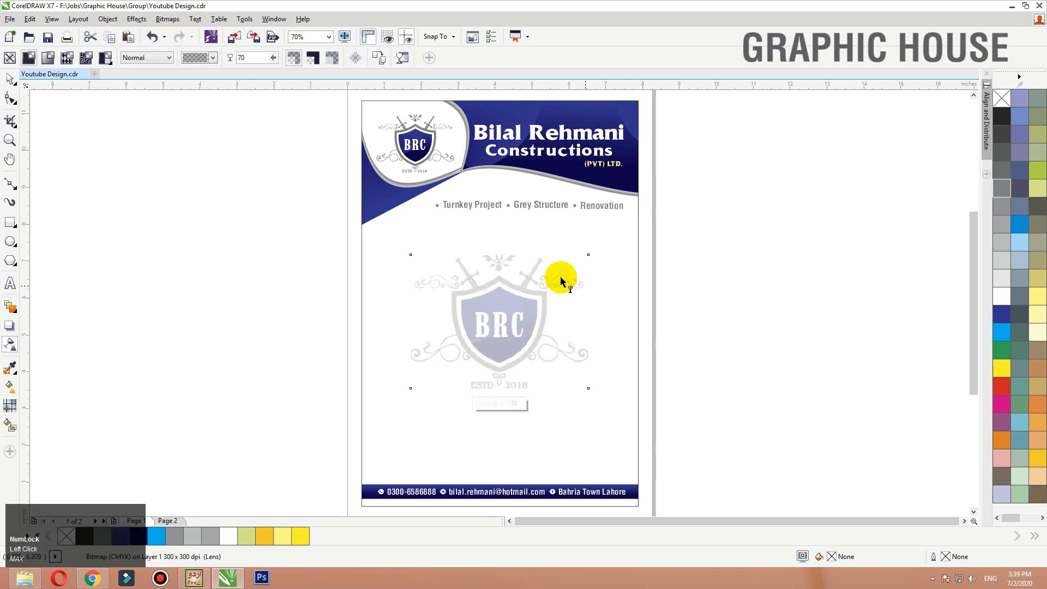
# Step: Center the watermark logo vertically on the page frame and shift it slightly down into the empty body area
pyautogui.press('space')
pyautogui.keyDown('shift'); pyautogui.click(638, 299); pyautogui.keyUp('shift')
pyautogui.press('e')
pyautogui.click(712, 294)
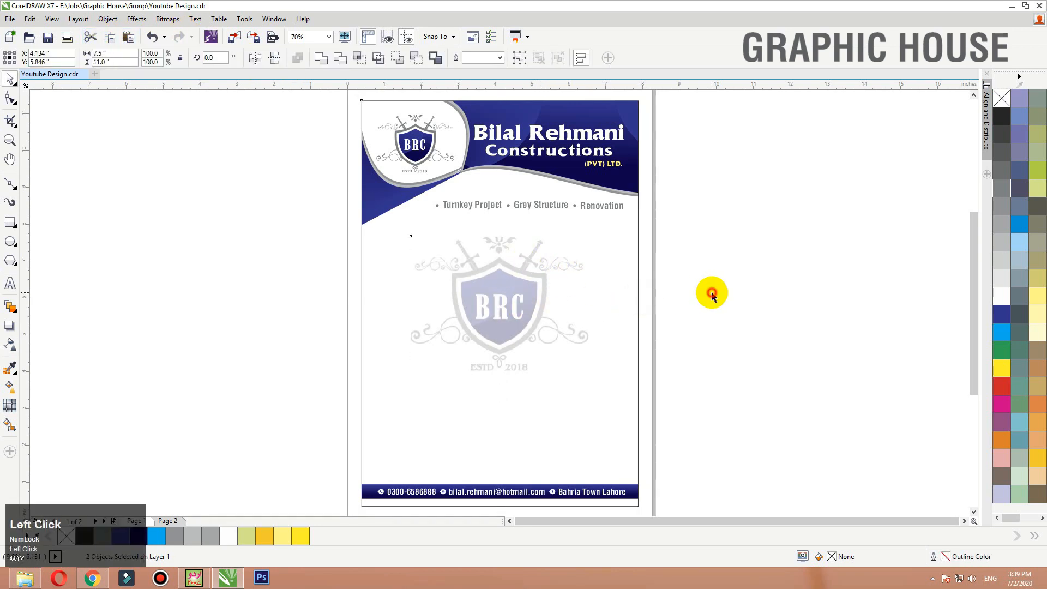
pyautogui.moveTo(543, 291); pyautogui.dragTo(544, 313)
pyautogui.click(737, 252)
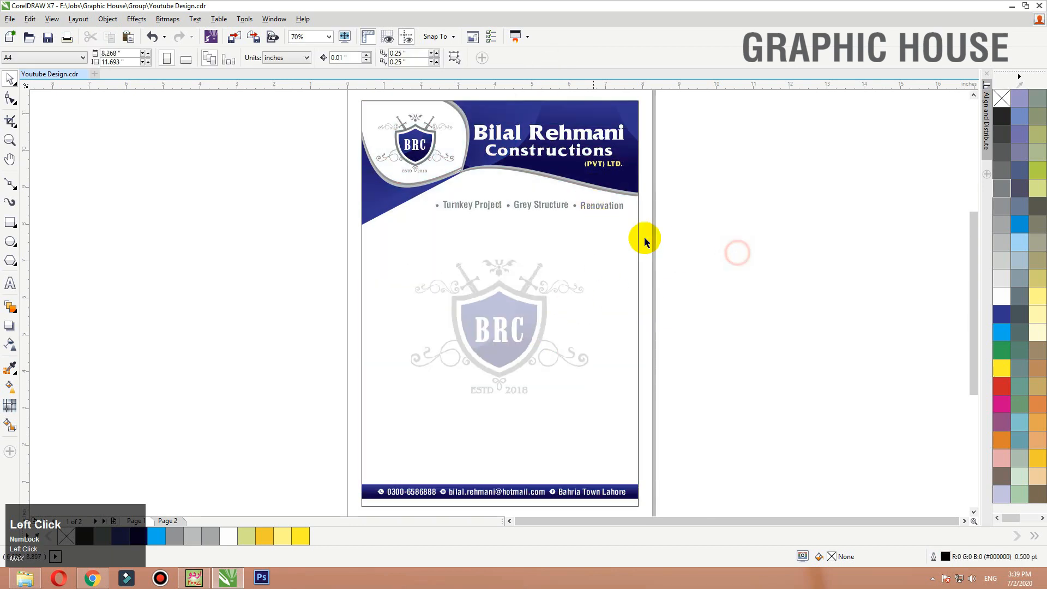
pyautogui.press('F2')
pyautogui.moveTo(753, 276); pyautogui.dragTo(269, 159)
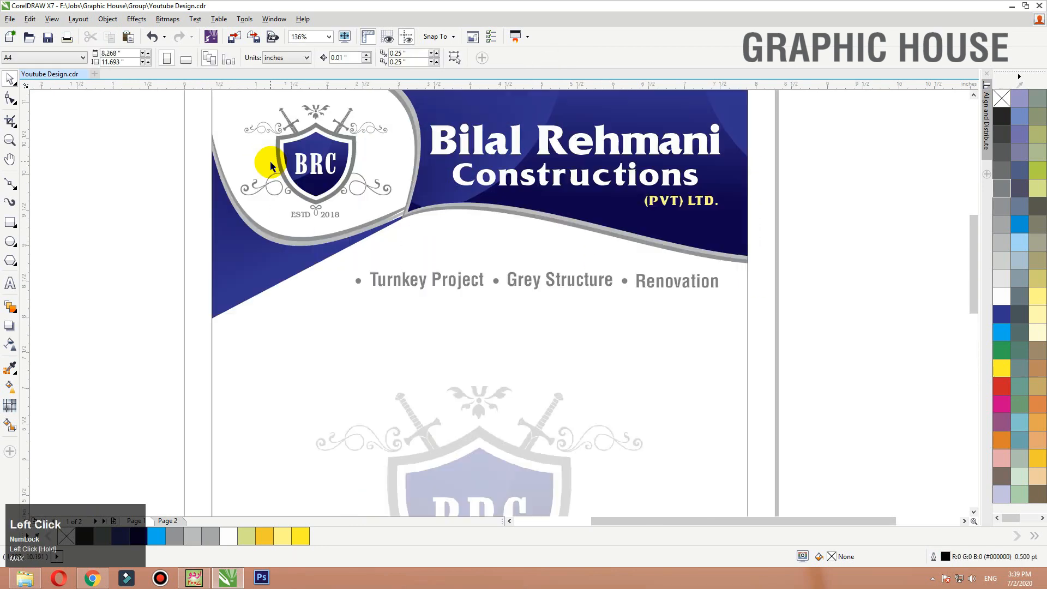
pyautogui.click(10, 223)
pyautogui.moveTo(749, 271); pyautogui.dragTo(260, 302)
pyautogui.press('space')
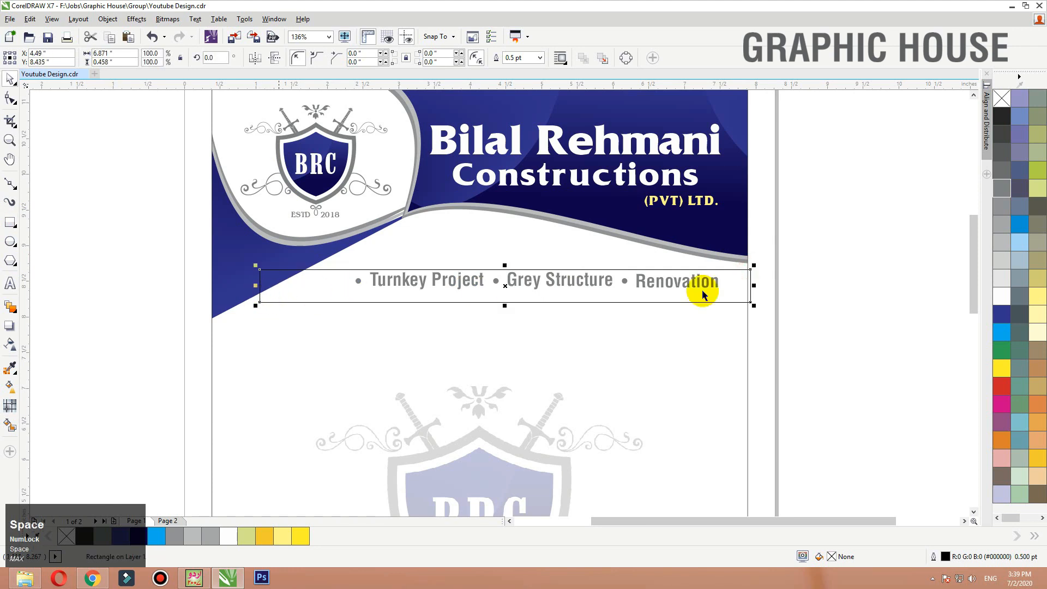
pyautogui.click(1001, 205)
pyautogui.press('Delete')
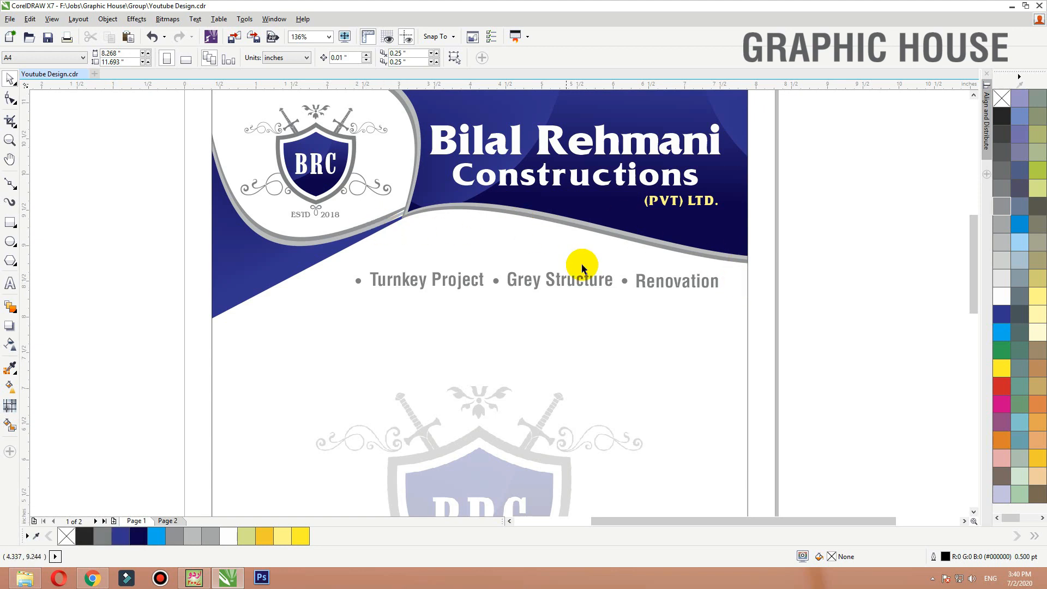
# Step: Copy the whole blue letterhead design from page 1 and paste it onto a new page 3
pyautogui.scroll(-3, 458, 308)
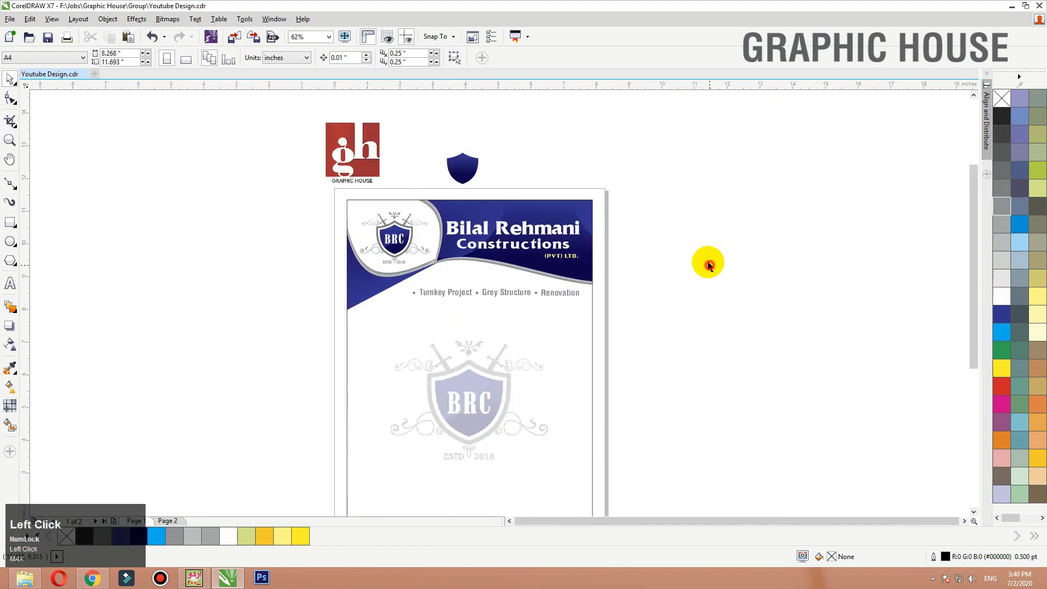
pyautogui.click(472, 158)
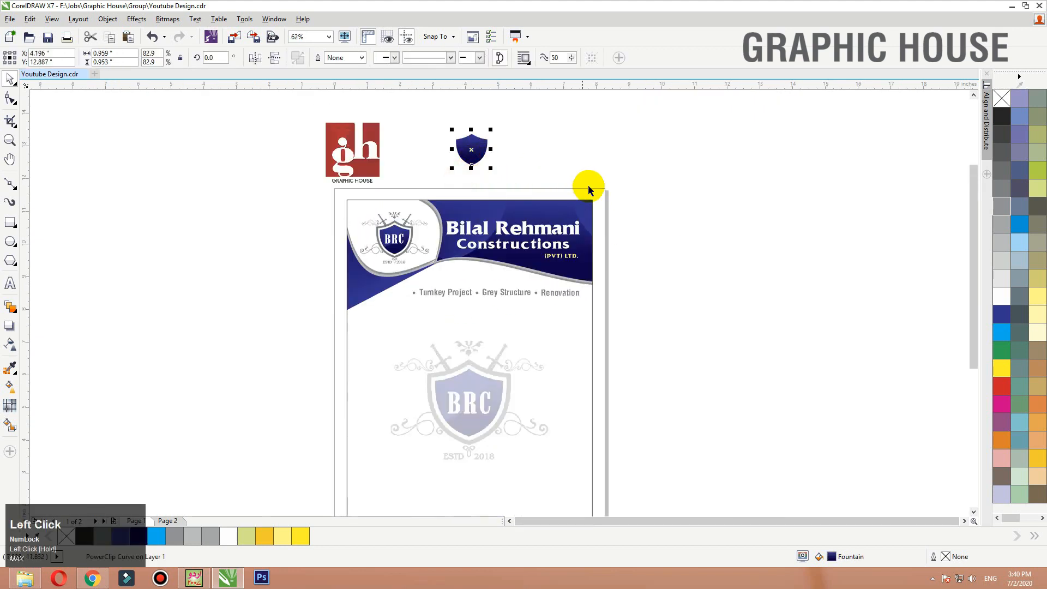
pyautogui.scroll(-2, 589, 190)
pyautogui.moveTo(590, 190); pyautogui.dragTo(446, 381)
pyautogui.hotkey('ctrl', 'c')
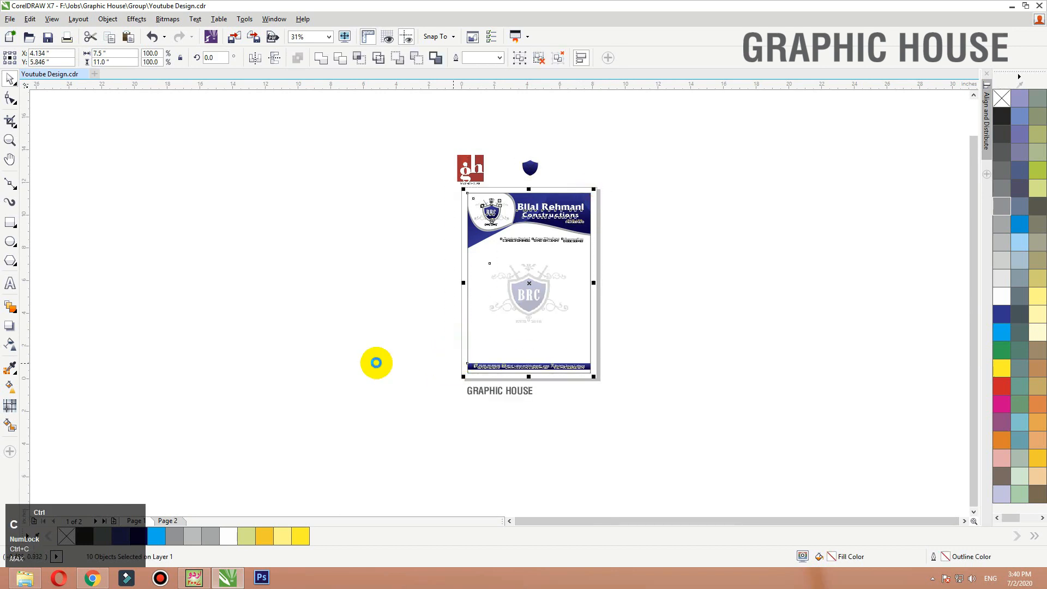
pyautogui.click(107, 521)
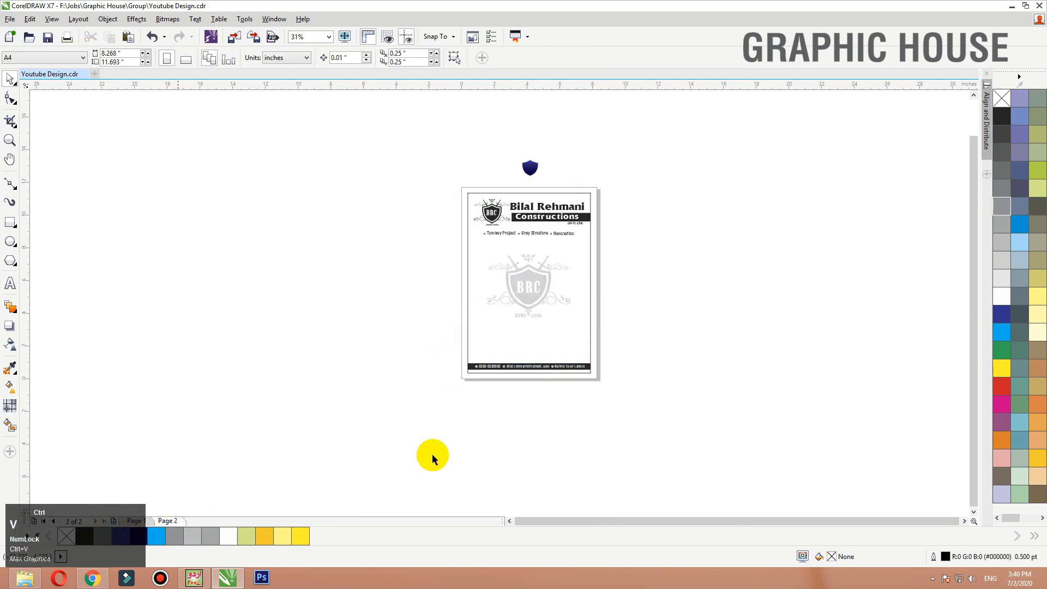
pyautogui.hotkey('ctrl', 'v')
pyautogui.hotkey('ctrl', 'z')
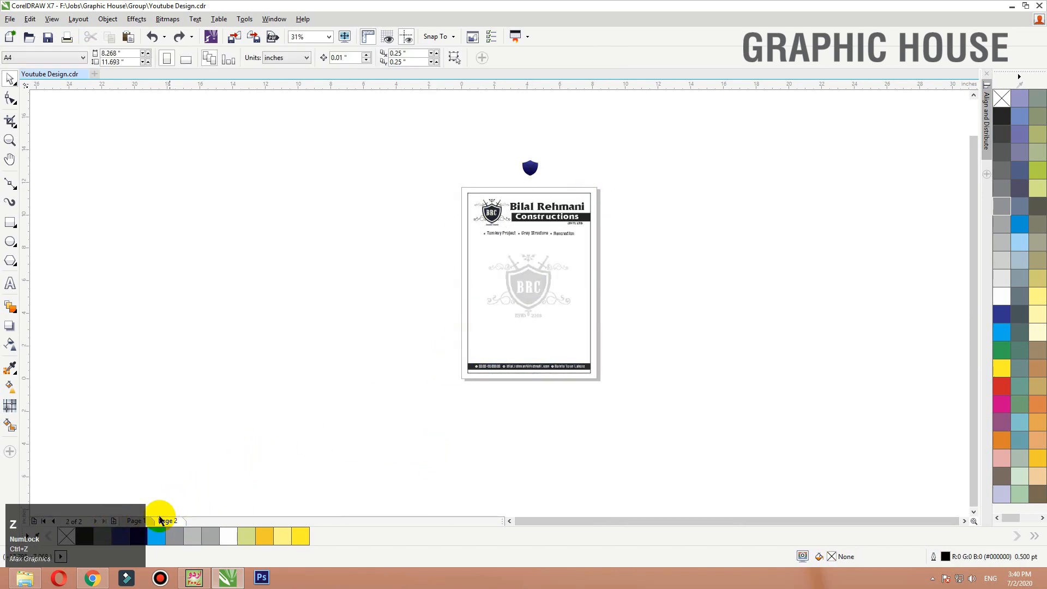
pyautogui.click(114, 522)
pyautogui.hotkey('ctrl', 'v')
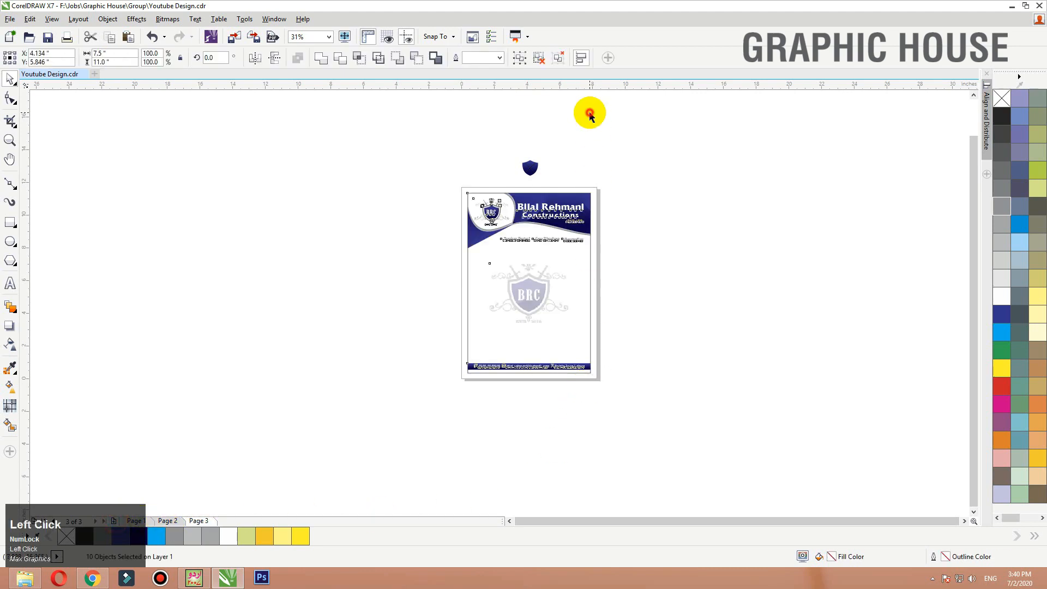
# Step: Delete the spare shield above the page and return to the first page's design
pyautogui.moveTo(577, 126); pyautogui.dragTo(484, 191)
pyautogui.press('Delete')
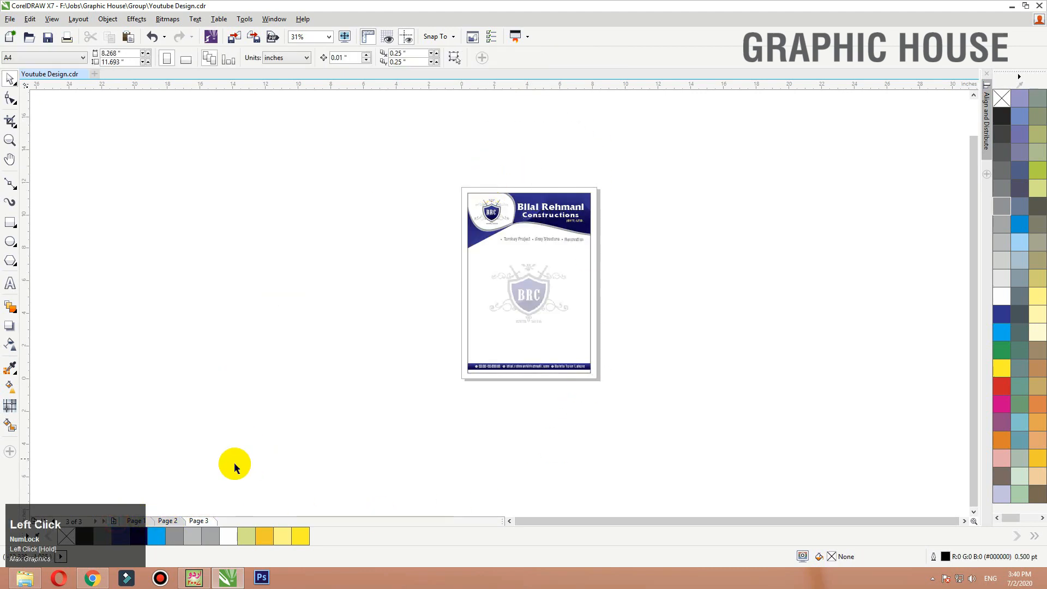
pyautogui.click(175, 521)
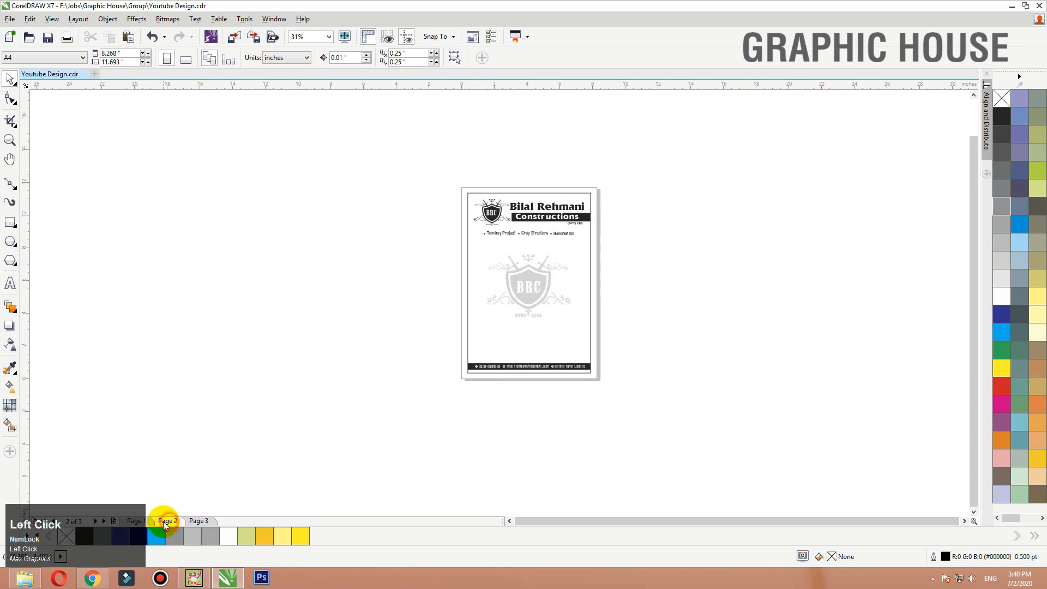
# Step: Delete both curved blue header groups from inside the page frame's PowerClip on page 1
pyautogui.click(555, 226)
pyautogui.hotkey('shift', 'F2')
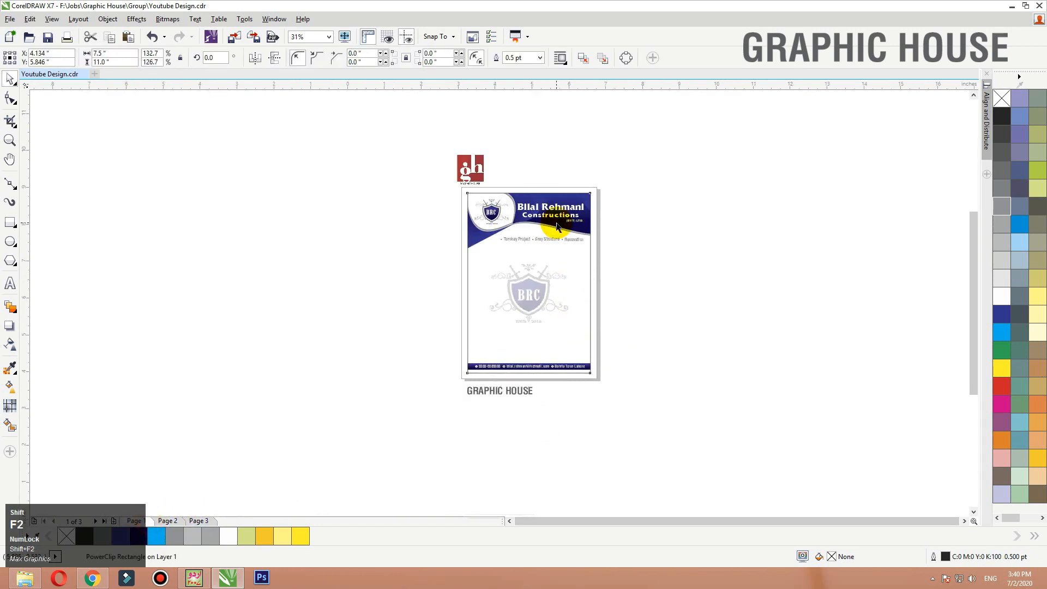
pyautogui.click(300, 197)
pyautogui.moveTo(425, 192); pyautogui.dragTo(404, 196)
pyautogui.hotkey('ctrl', 'z')
pyautogui.click(244, 245)
pyautogui.scroll(-2, 301, 343)
pyautogui.press('F2')
pyautogui.moveTo(253, 342); pyautogui.dragTo(561, 156)
pyautogui.keyDown('ctrl'); pyautogui.click(370, 342); pyautogui.keyUp('ctrl')
pyautogui.click(291, 344)
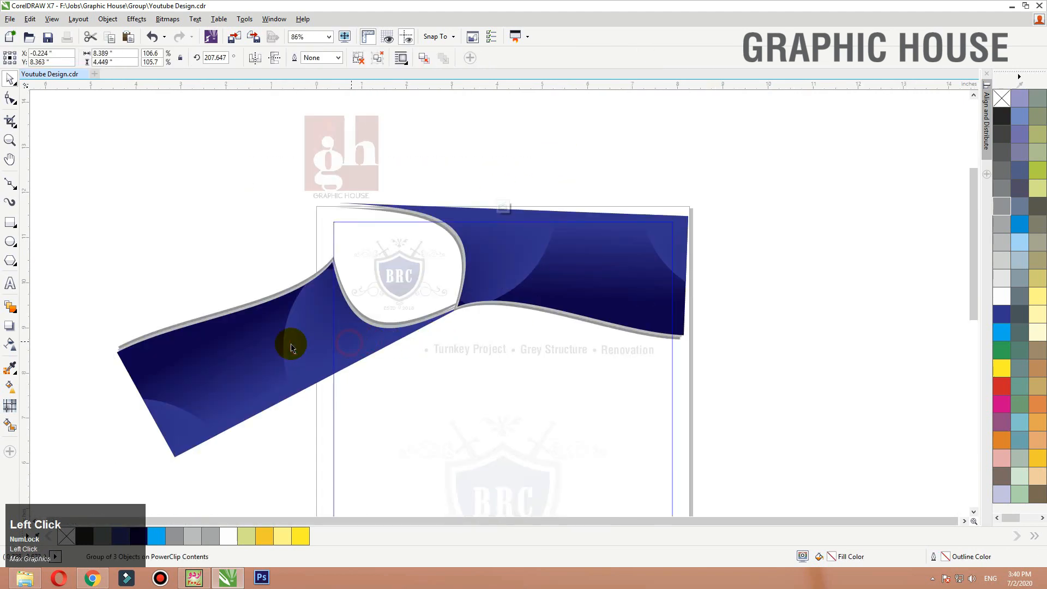
pyautogui.press('Delete')
pyautogui.click(519, 234)
pyautogui.press('Delete')
pyautogui.keyDown('ctrl'); pyautogui.click(672, 188); pyautogui.keyUp('ctrl')
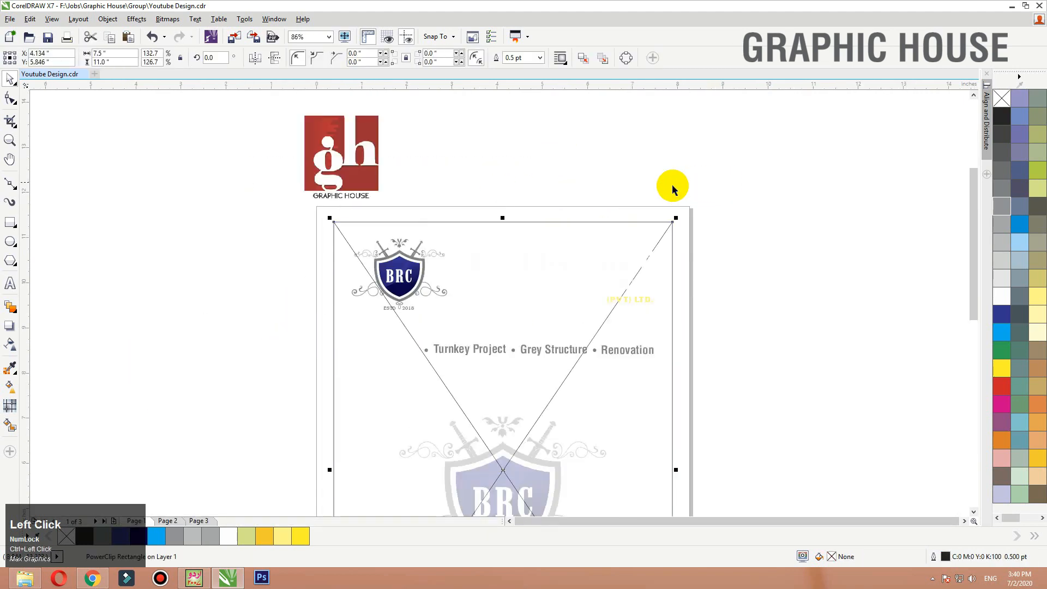
# Step: Remove the PowerClip frame type from the emptied page frame and fill the frame with lime green
pyautogui.rightClick(672, 226)
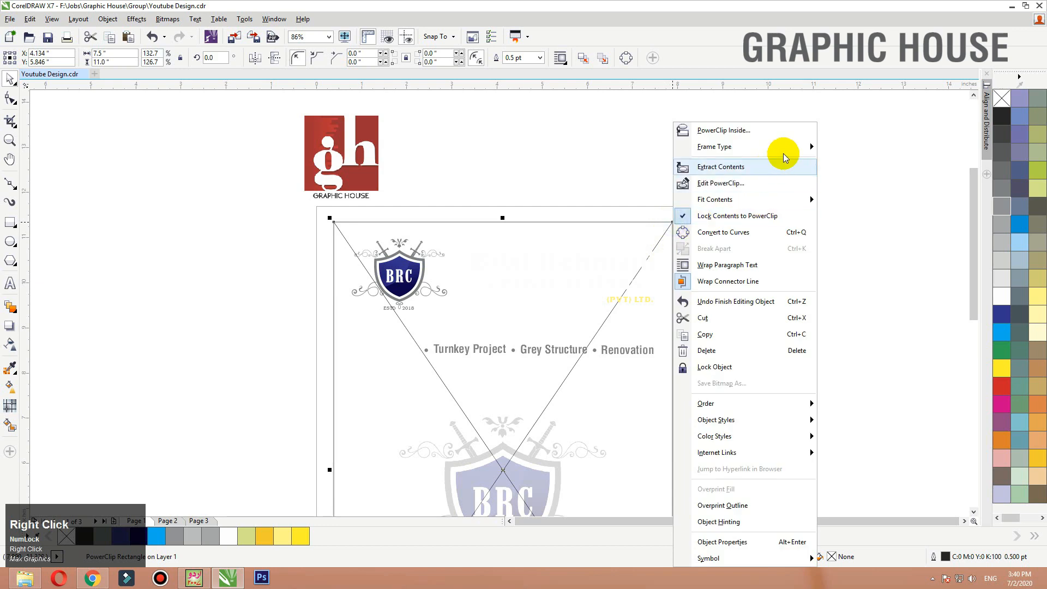
pyautogui.moveTo(810, 147)
pyautogui.click(830, 183)
pyautogui.click(1038, 172)
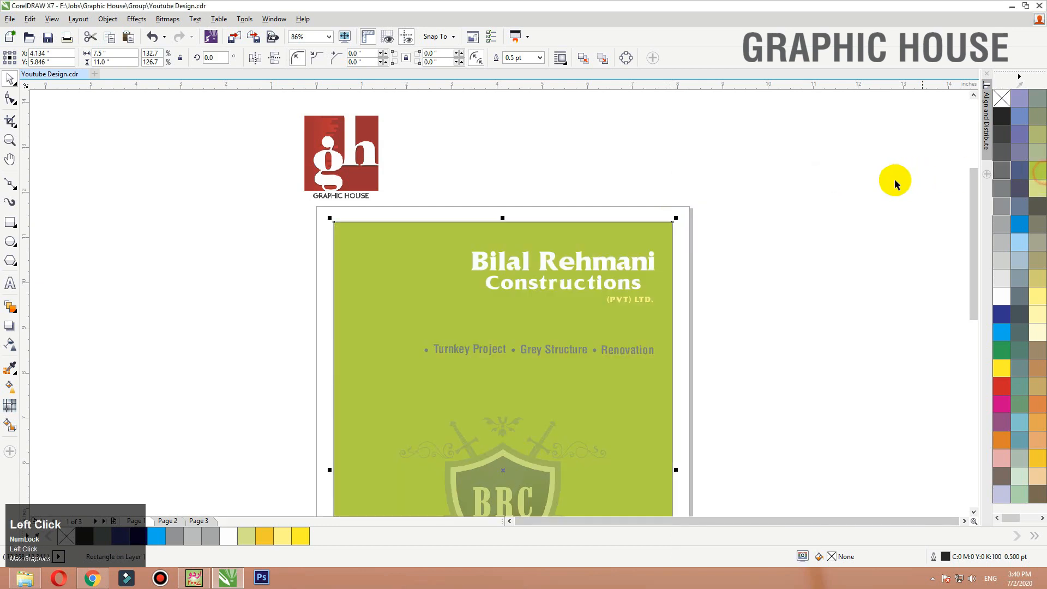
# Step: Send the green page frame behind the logo and text
pyautogui.click(891, 180)
pyautogui.press('F3')
pyautogui.press('F2')
pyautogui.moveTo(713, 151); pyautogui.dragTo(380, 295)
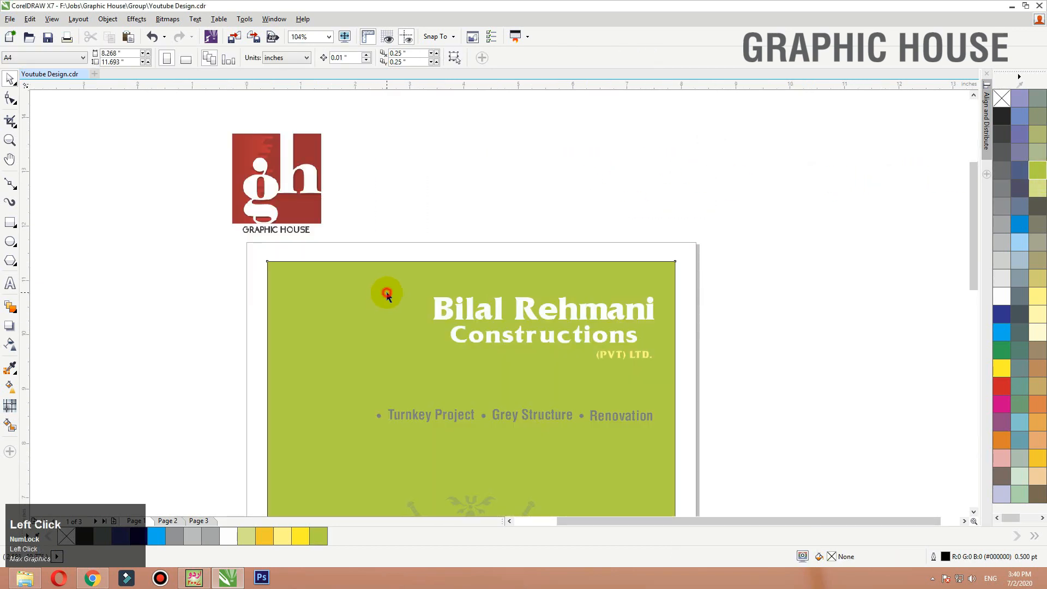
pyautogui.click(386, 293)
pyautogui.hotkey('shift', 'pagedown')
# Step: Draw a header rectangle 7.5 inches wide and about 2.37 inches high from the page frame's upper-left corner
pyautogui.click(624, 241)
pyautogui.moveTo(790, 232); pyautogui.dragTo(188, 499)
pyautogui.click(10, 222)
pyautogui.moveTo(156, 140); pyautogui.dragTo(790, 340)
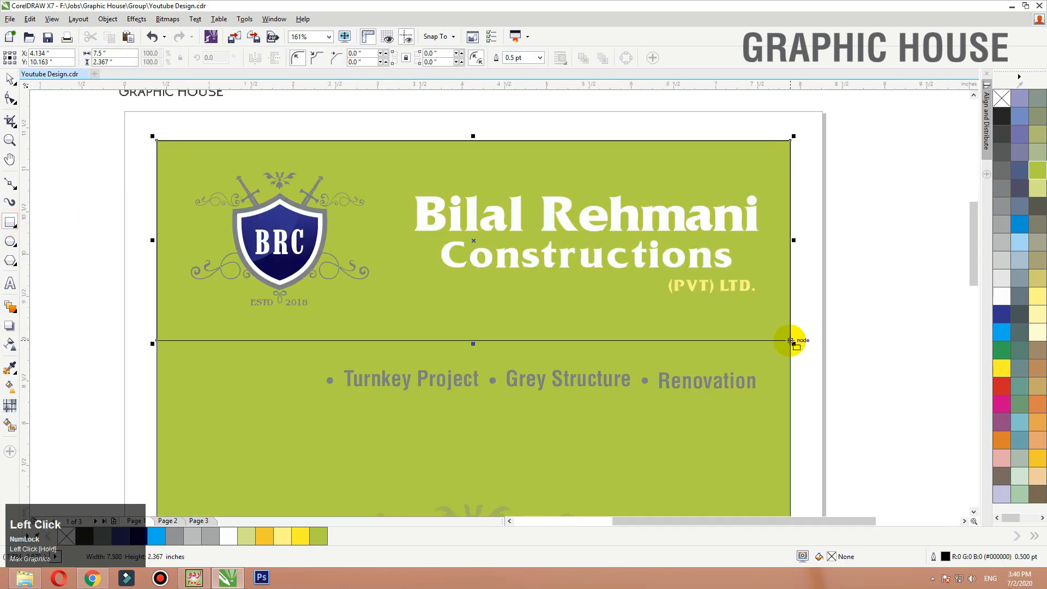
pyautogui.press('space')
# Step: Fill the header rectangle with dark navy, C100 M100 Y0 K60
pyautogui.click(1002, 315)
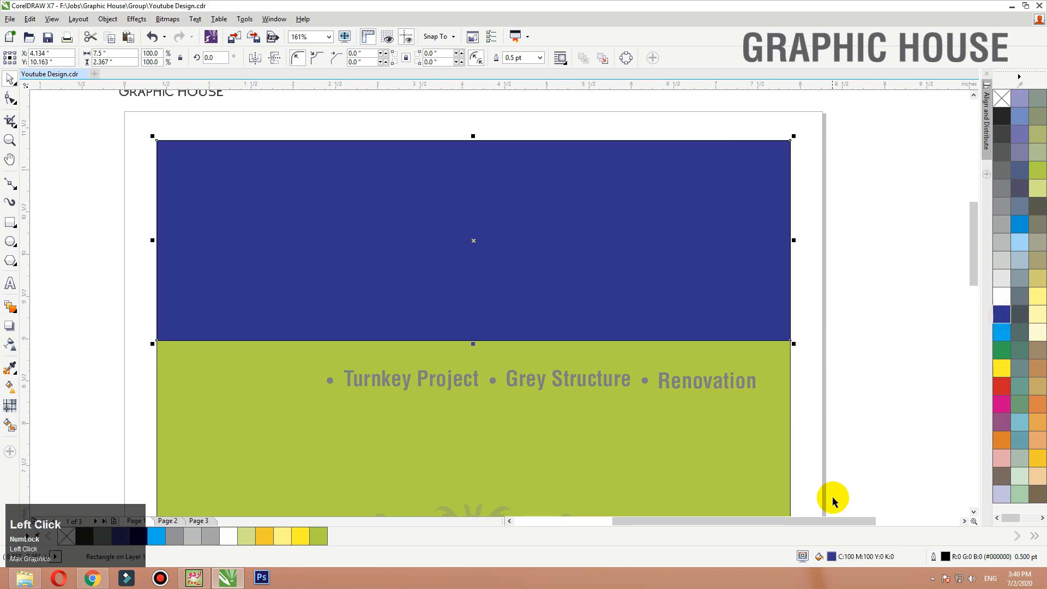
pyautogui.doubleClick(831, 556)
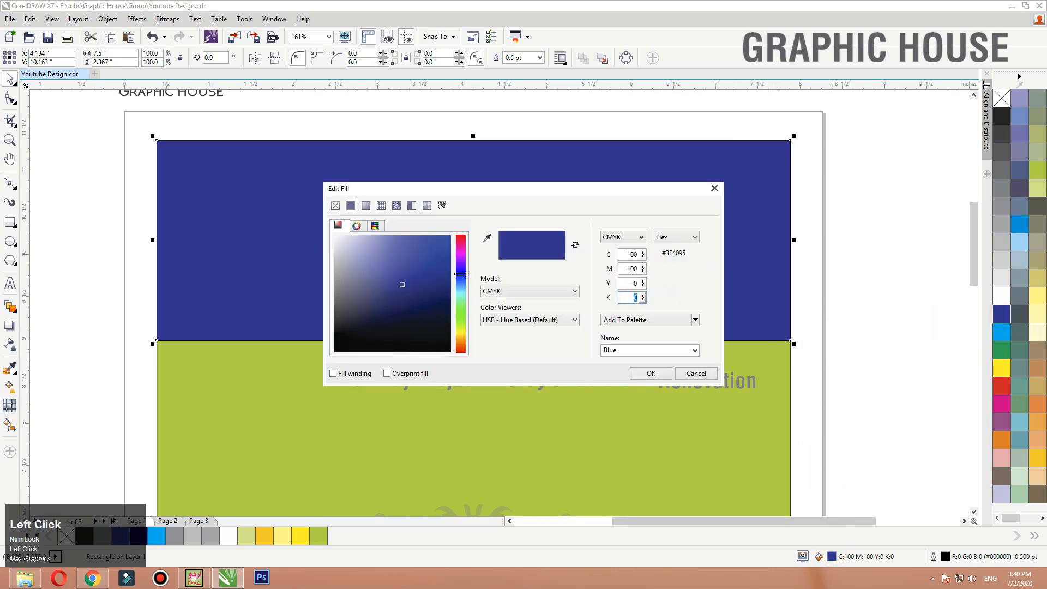
pyautogui.write('60')
pyautogui.hotkey('shift', 'Tab')
pyautogui.click(650, 373)
# Step: Apply a vertical linear fountain fill to the header rectangle, from dark navy at its bottom to blue at its top
pyautogui.press('g')
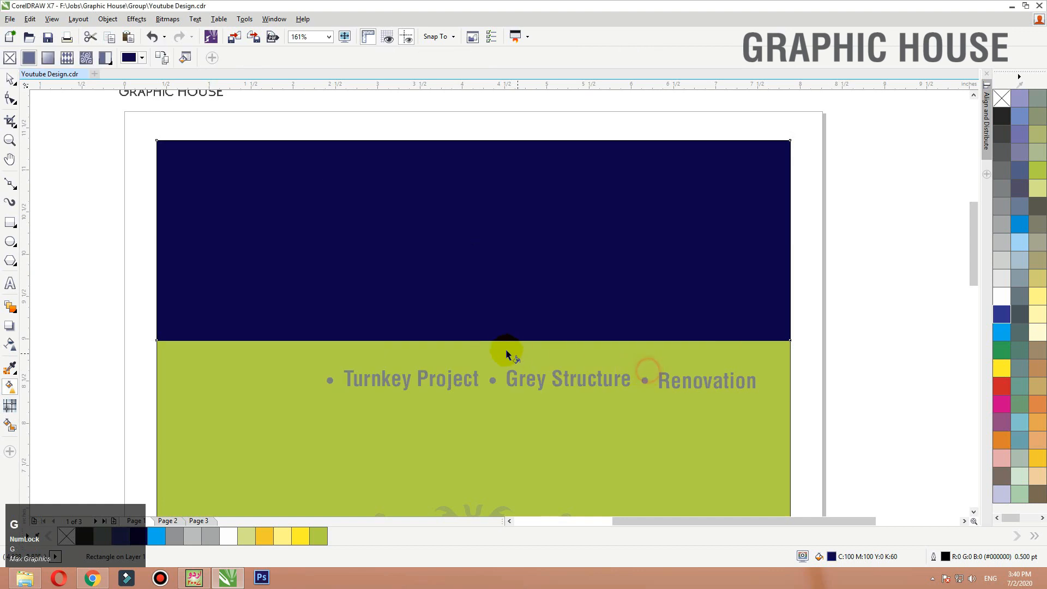
pyautogui.moveTo(496, 340); pyautogui.dragTo(496, 165)
pyautogui.click(1007, 318)
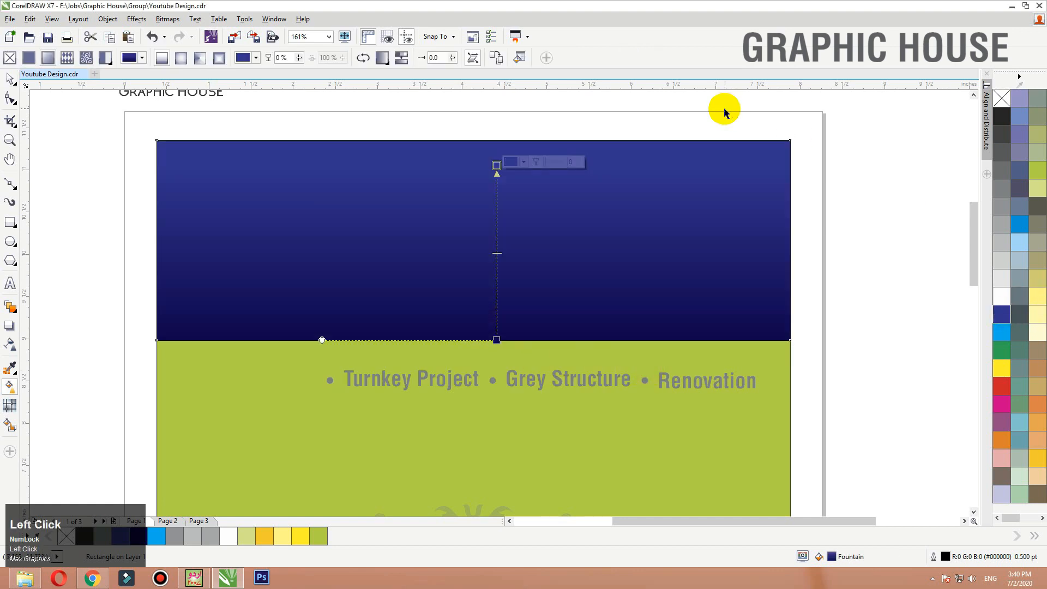
pyautogui.press('space')
# Step: Bring the logo and company name to the front and shorten the header rectangle to about 2.15 inches high
pyautogui.moveTo(881, 107); pyautogui.dragTo(169, 358)
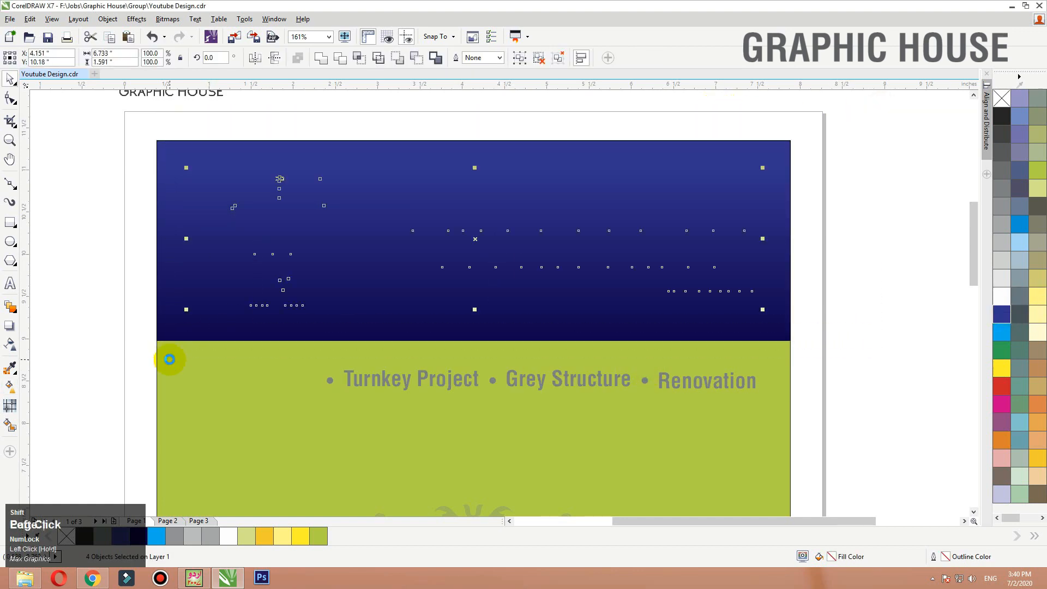
pyautogui.hotkey('shift', 'pageup')
pyautogui.click(844, 255)
pyautogui.click(492, 317)
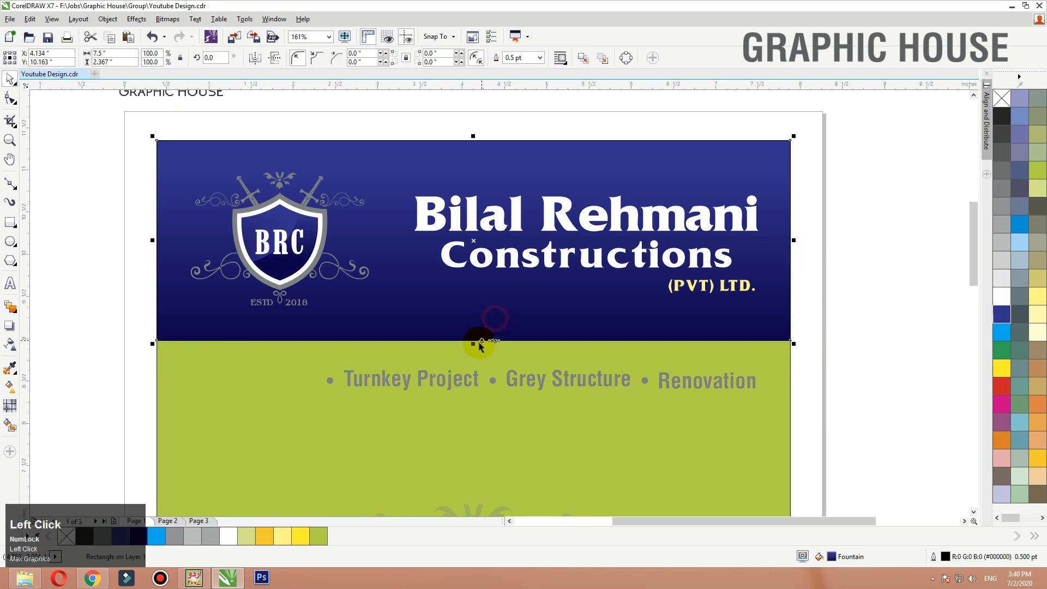
pyautogui.moveTo(473, 344); pyautogui.dragTo(474, 325)
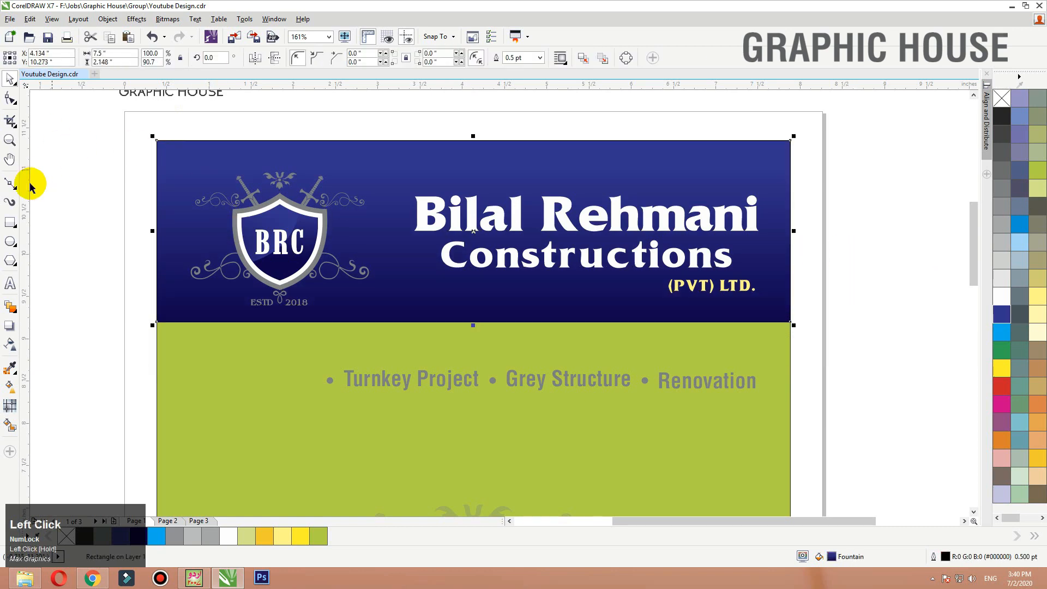
# Step: Draw a white panel without outline, about 2.23 by 2.4 inches, over the logo and shift it slightly left
pyautogui.click(10, 223)
pyautogui.moveTo(188, 139); pyautogui.dragTo(376, 343)
pyautogui.press('space')
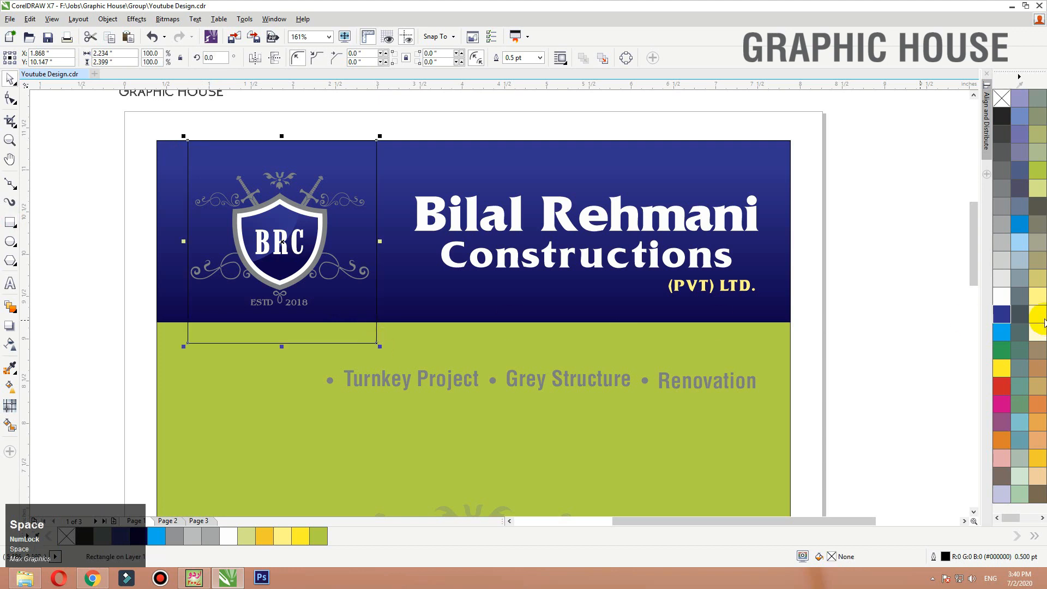
pyautogui.click(1006, 301)
pyautogui.rightClick(1007, 97)
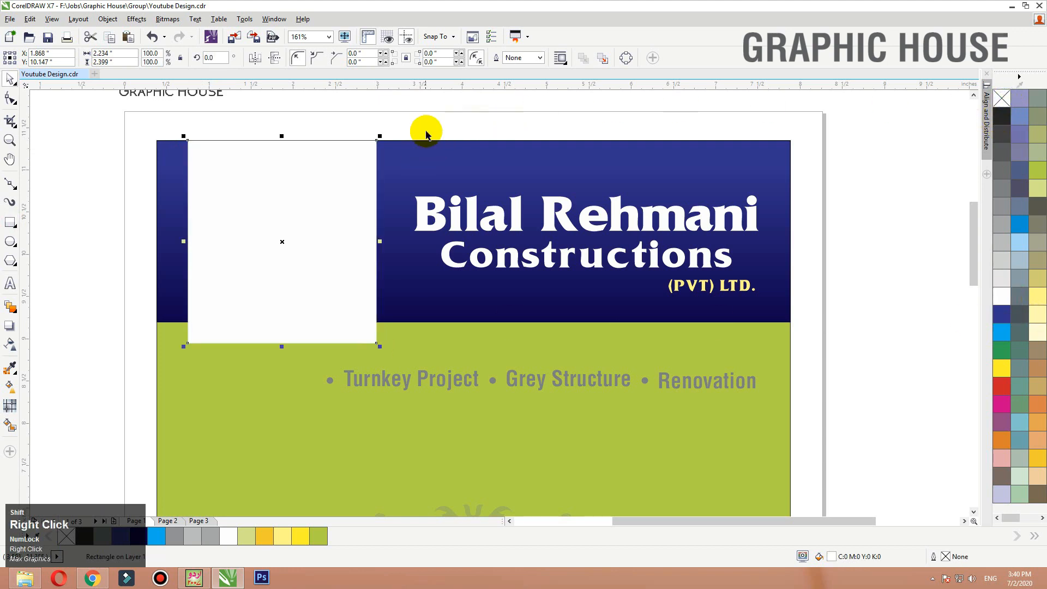
pyautogui.moveTo(371, 145); pyautogui.dragTo(367, 146)
# Step: Bring the logo in front of the white panel and shrink it slightly
pyautogui.moveTo(256, 253); pyautogui.dragTo(172, 335)
pyautogui.hotkey('shift', 'pageup')
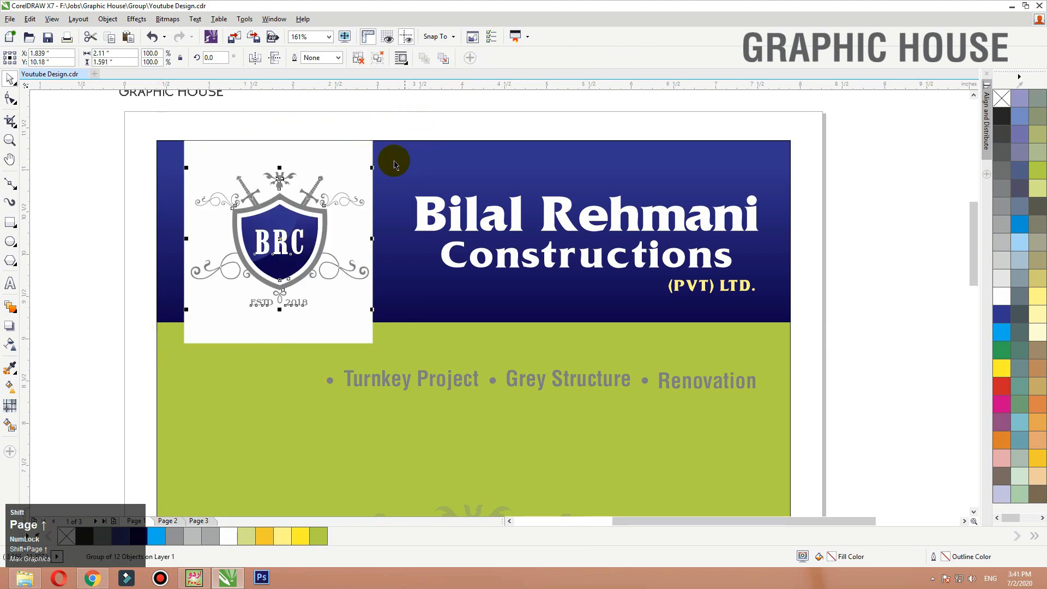
pyautogui.click(409, 133)
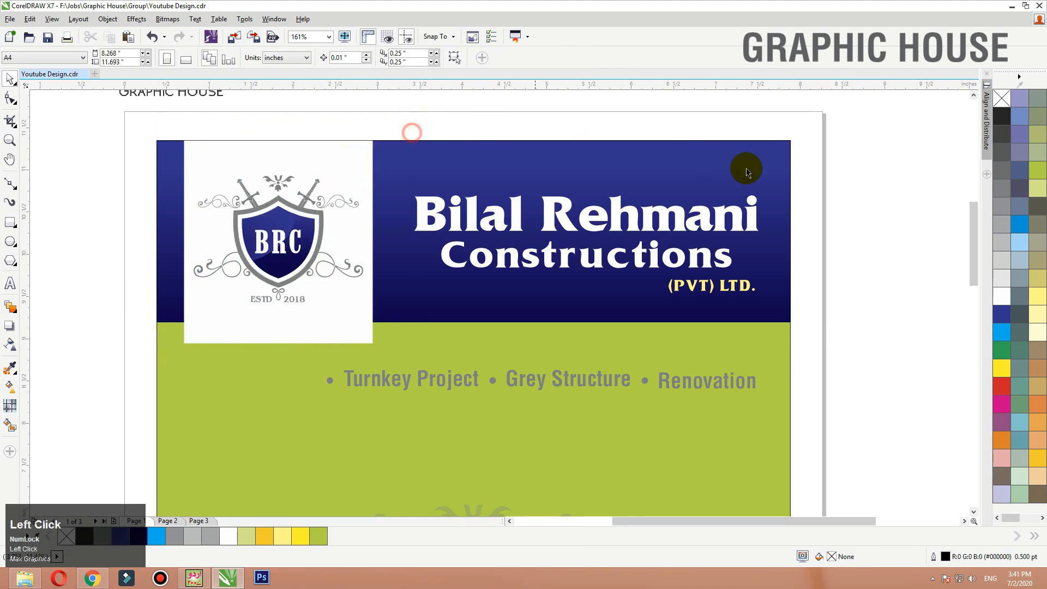
# Step: Shift the company name text slightly left and remove the header rectangle's outline
pyautogui.moveTo(433, 294); pyautogui.dragTo(390, 304)
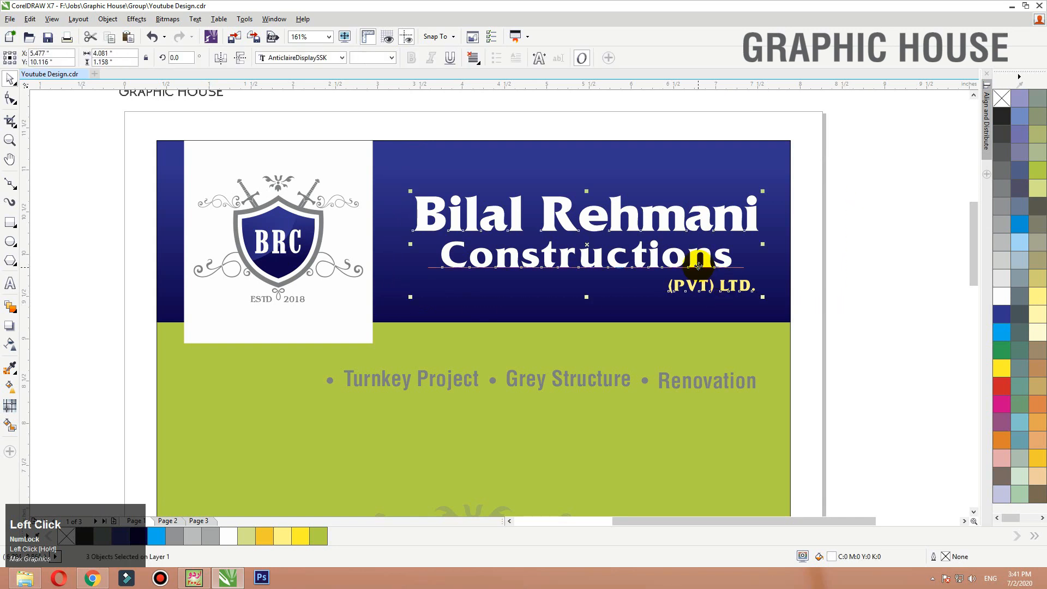
pyautogui.moveTo(699, 267); pyautogui.dragTo(695, 265)
pyautogui.click(737, 165)
pyautogui.rightClick(1007, 97)
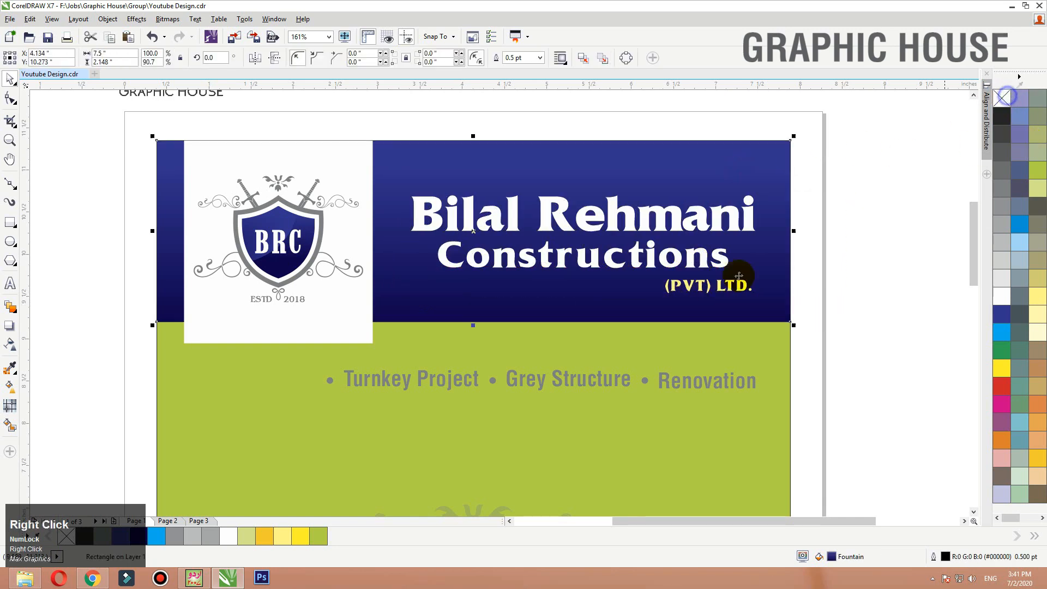
# Step: Remove the lime green fill from the page frame
pyautogui.click(772, 345)
pyautogui.click(1002, 99)
pyautogui.hotkey('shift', 'F2')
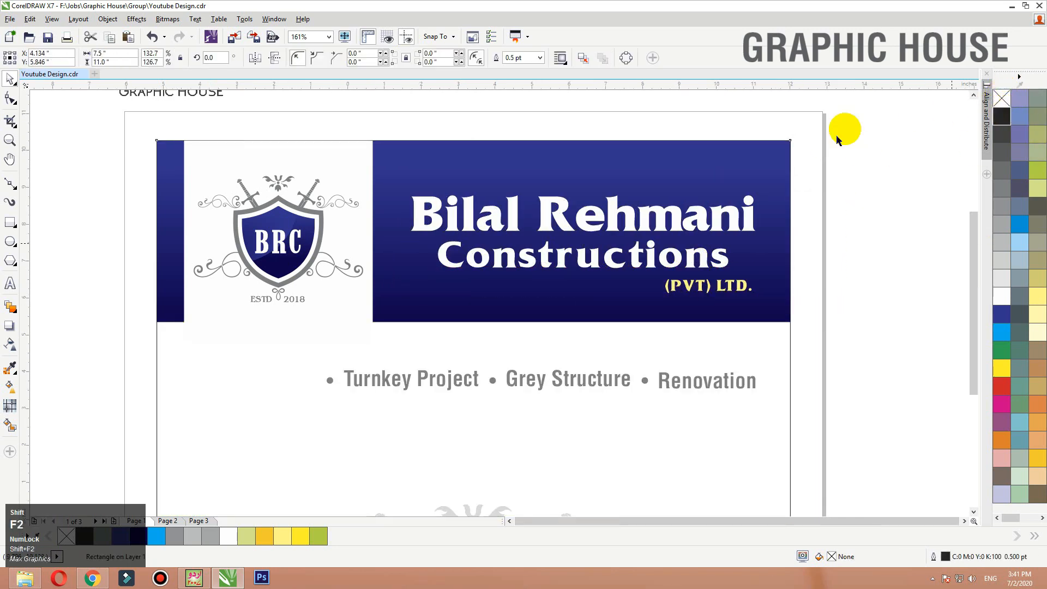
pyautogui.click(812, 167)
# Step: Move the services line up close below the header and left to the white panel's left edge
pyautogui.press('F2')
pyautogui.moveTo(739, 136); pyautogui.dragTo(271, 277)
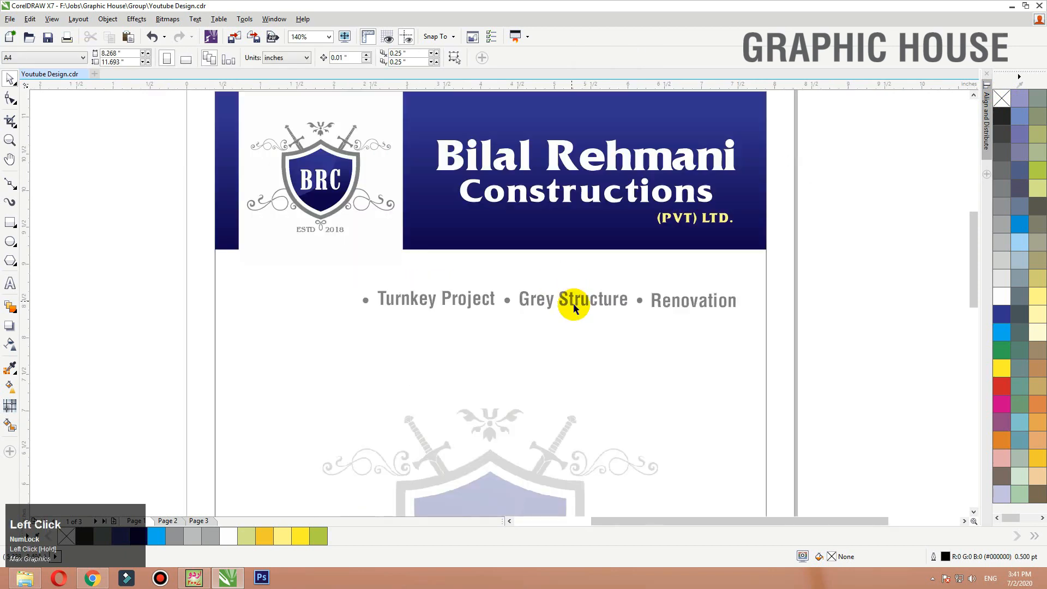
pyautogui.moveTo(571, 306); pyautogui.dragTo(571, 276)
pyautogui.moveTo(504, 276); pyautogui.dragTo(448, 272)
# Step: Duplicate the white logo panel as a slightly narrower rectangle centered on the original
pyautogui.click(396, 247)
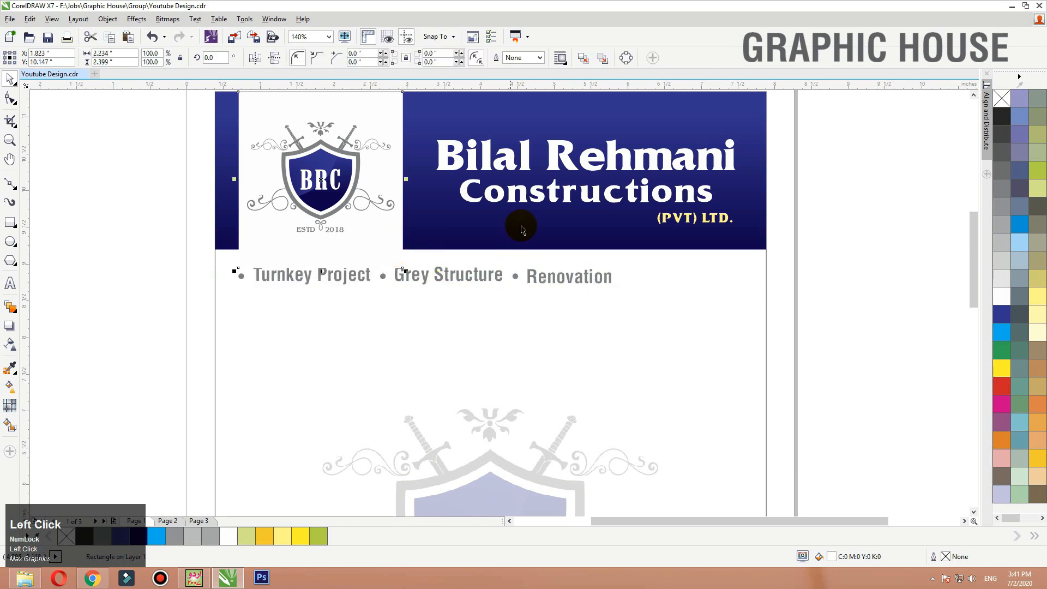
pyautogui.scroll(2, 559, 285)
pyautogui.moveTo(650, 185); pyautogui.dragTo(648, 185)
pyautogui.rightClick(650, 187)
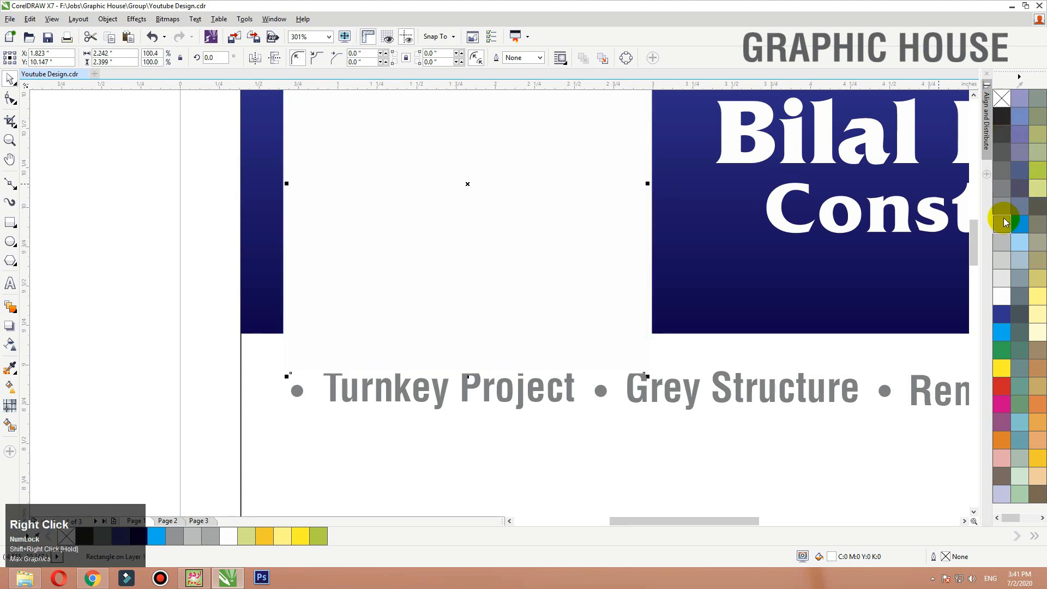
# Step: Give the duplicated white rectangle a 60% black outline, 1.5 pt wide, with a dashed line style
pyautogui.rightClick(1002, 197)
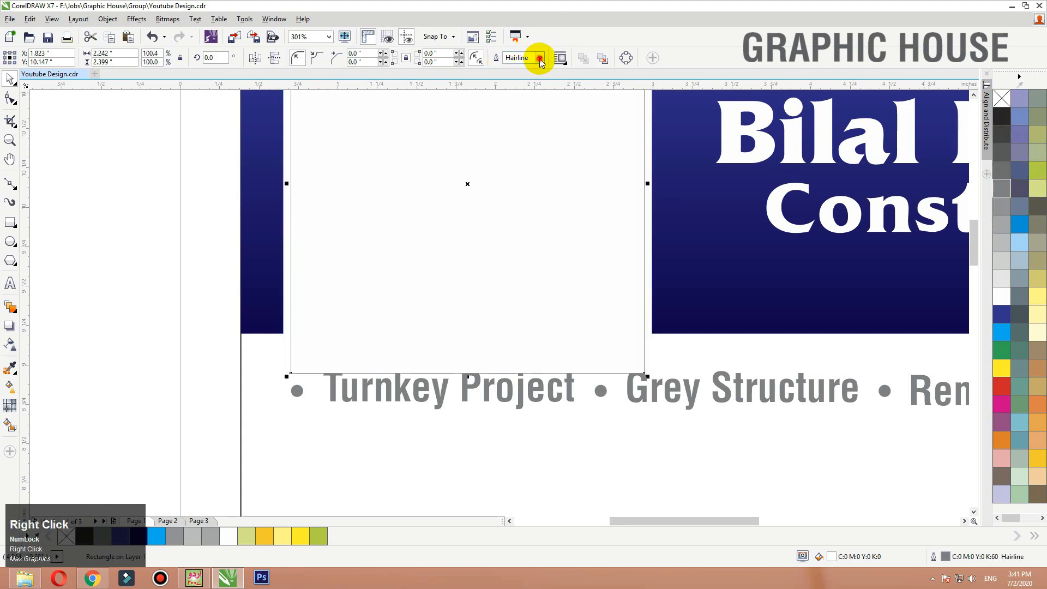
pyautogui.click(540, 58)
pyautogui.click(514, 109)
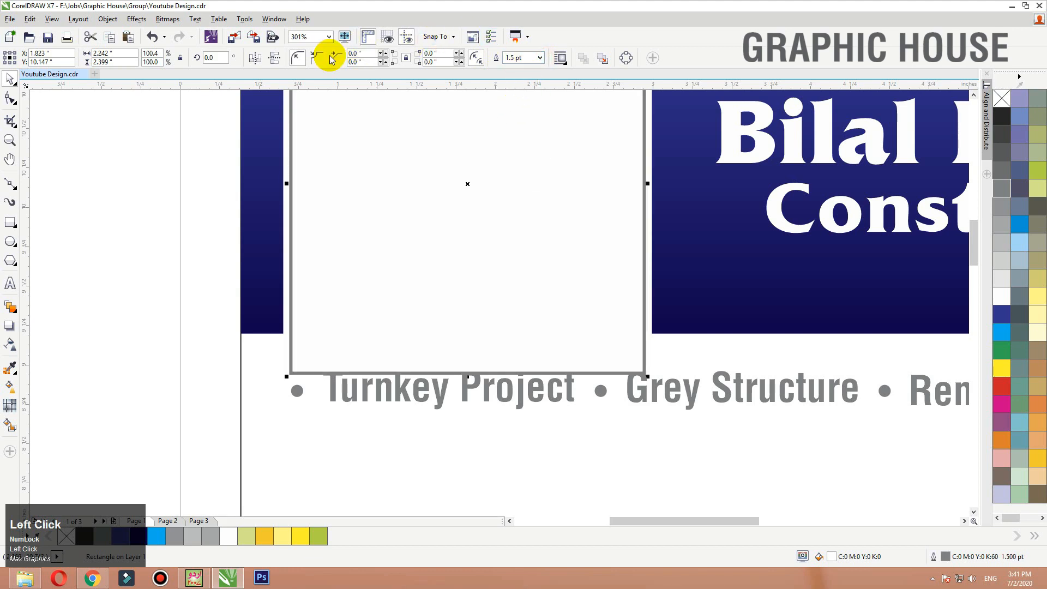
pyautogui.press('F12')
pyautogui.click(442, 252)
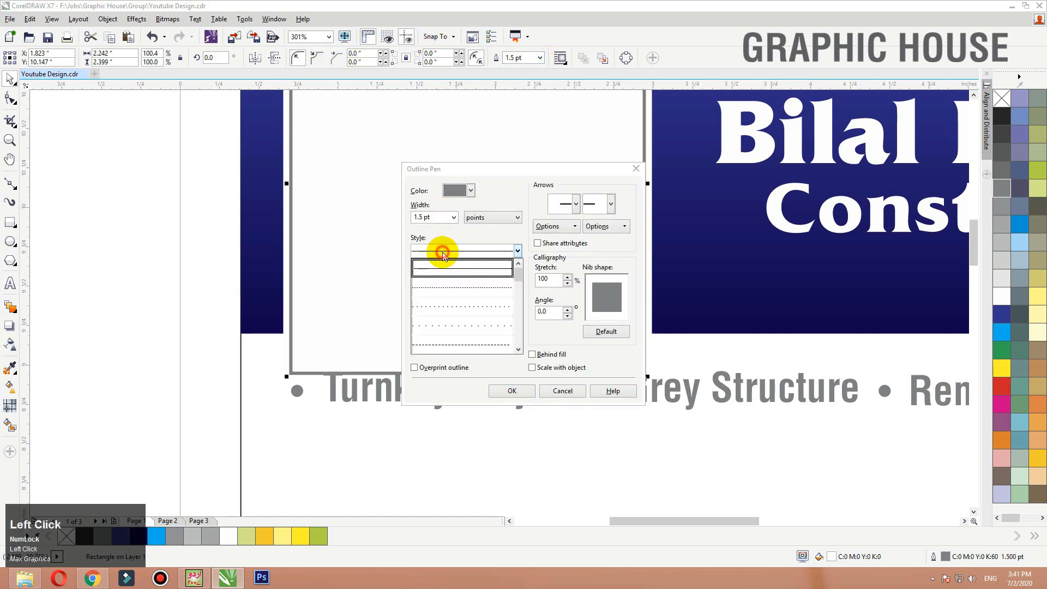
pyautogui.click(456, 344)
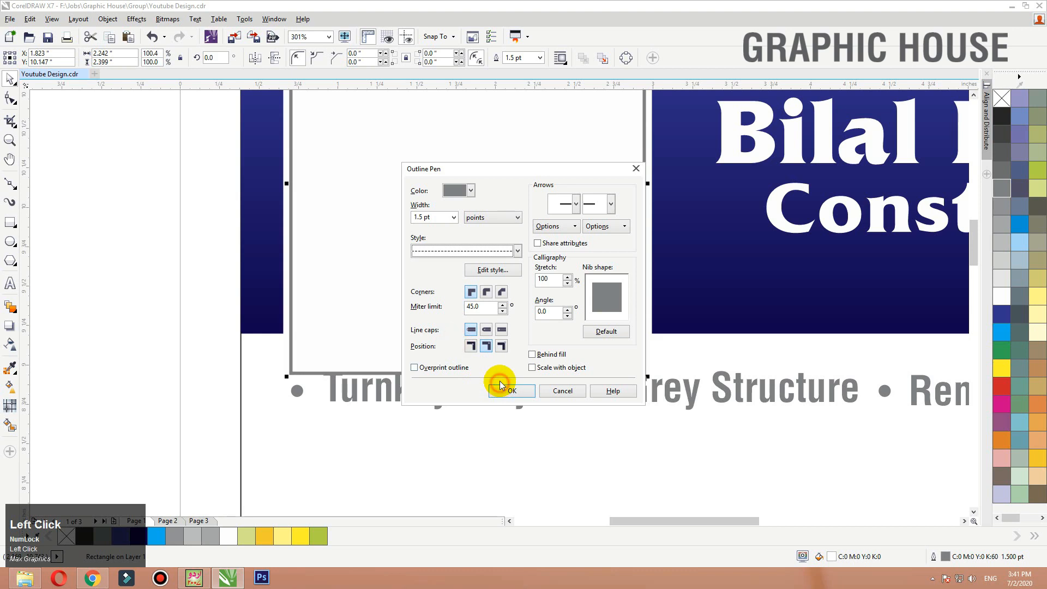
pyautogui.click(503, 387)
# Step: Lower the dashed rectangle's top edge to a height of about 2.29 inches and bring the BRC logo to the front
pyautogui.scroll(-4, 498, 380)
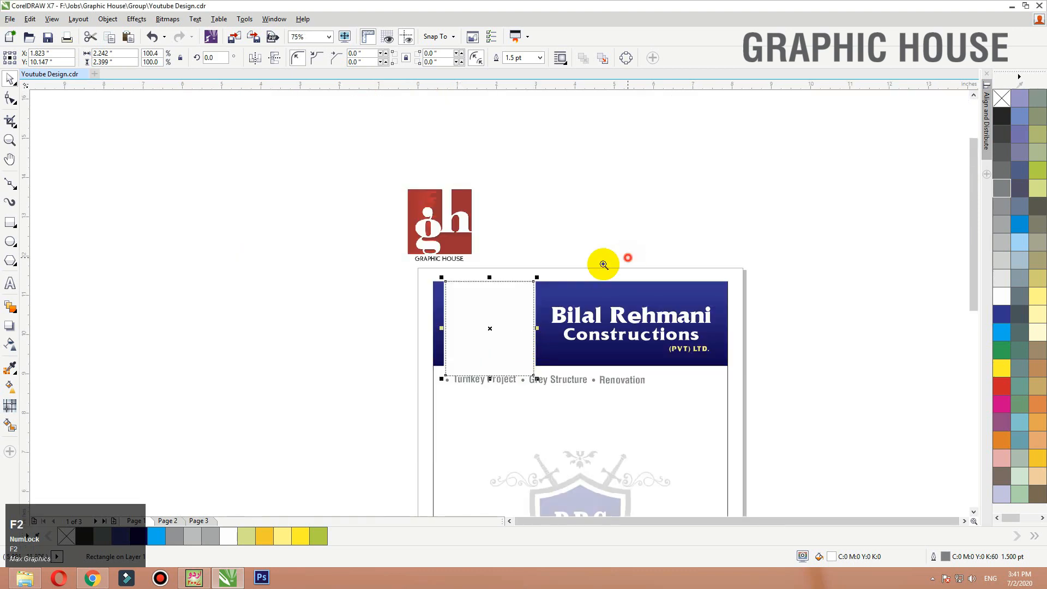
pyautogui.scroll(3, 542, 189)
pyautogui.moveTo(511, 147); pyautogui.dragTo(512, 158)
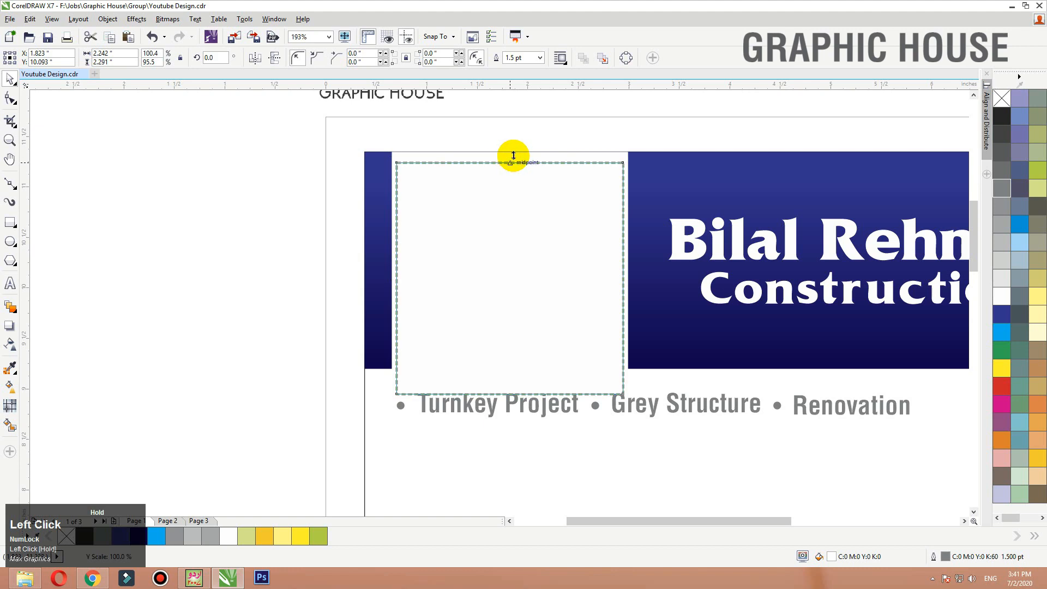
pyautogui.moveTo(190, 162); pyautogui.dragTo(680, 398)
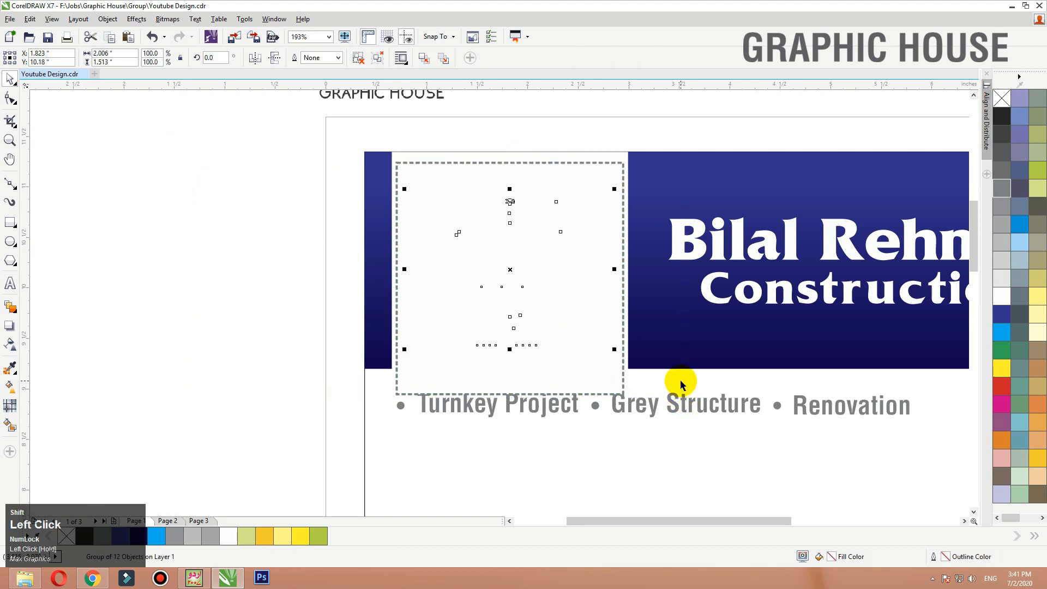
pyautogui.hotkey('shift', 'pageup')
# Step: PowerClip the dashed rectangle inside the white logo panel and stretch it vertically so only its side lines lie within the panel
pyautogui.click(578, 159)
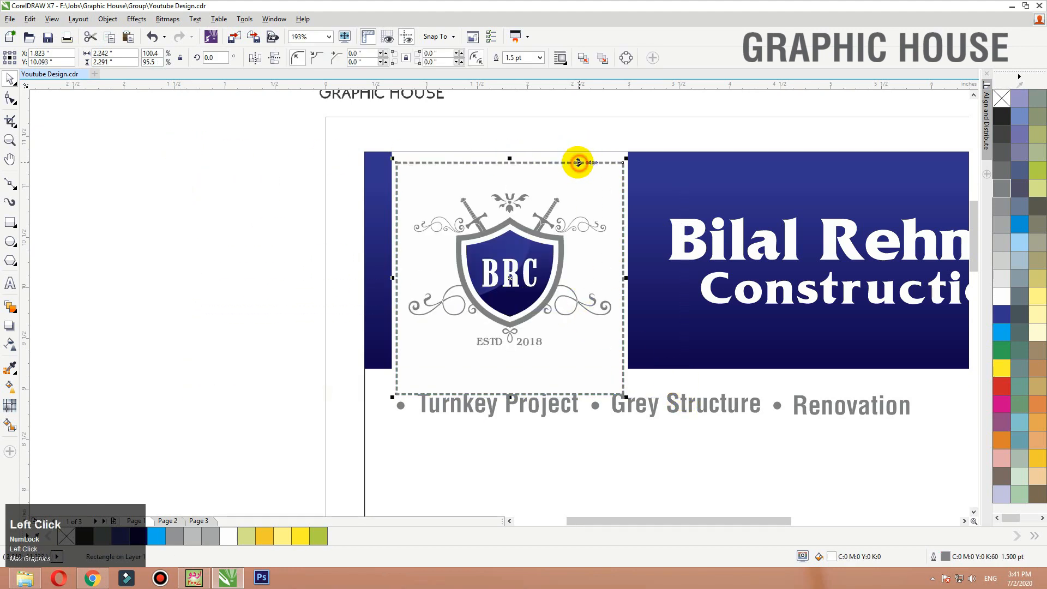
pyautogui.rightClick(583, 163)
pyautogui.click(590, 169)
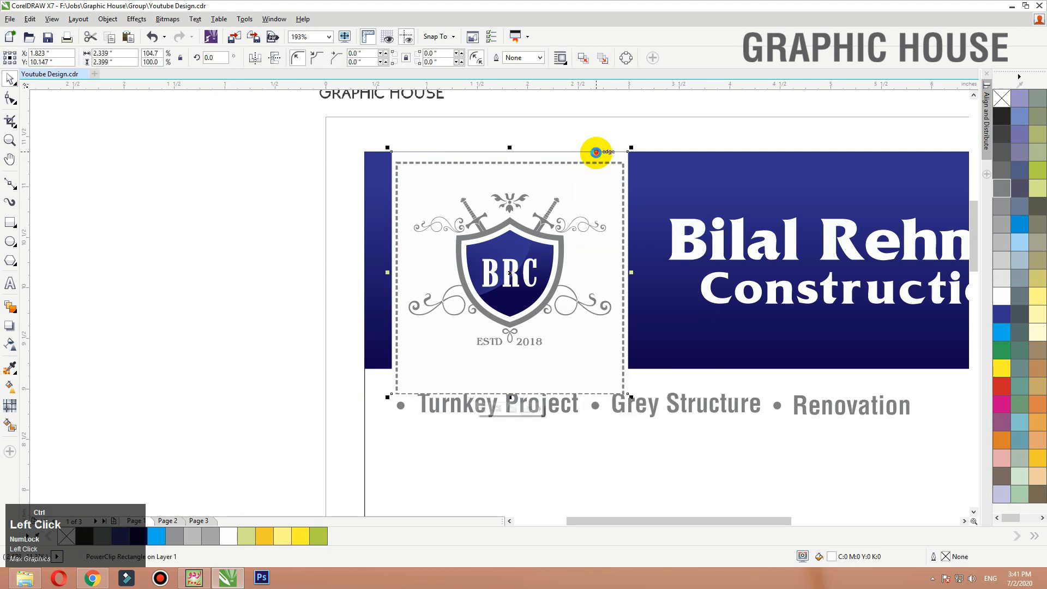
pyautogui.keyDown('ctrl'); pyautogui.click(530, 412); pyautogui.keyUp('ctrl')
pyautogui.click(519, 188)
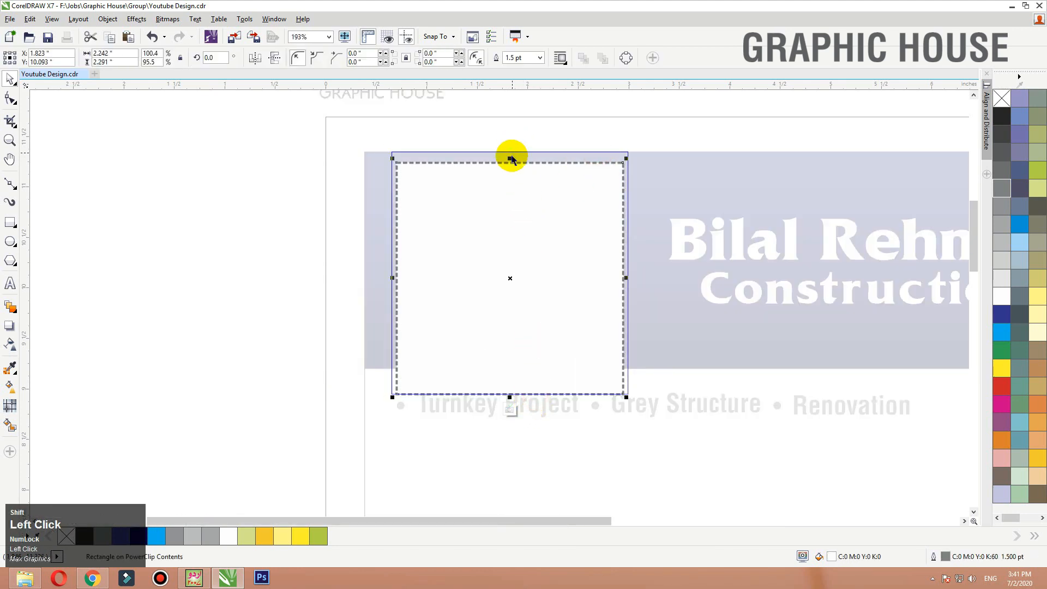
pyautogui.moveTo(509, 156); pyautogui.dragTo(542, 136)
pyautogui.keyDown('ctrl'); pyautogui.click(586, 131); pyautogui.keyUp('ctrl')
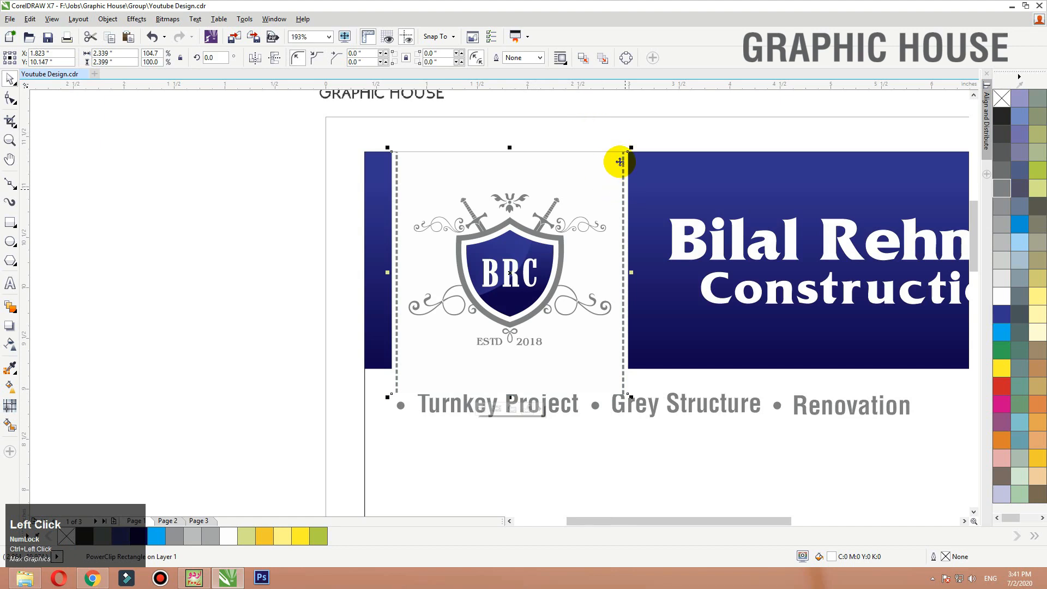
# Step: Shorten the white panel to the header's bottom edge, about 2.15 inches high, and move the BRC logo slightly upward inside it
pyautogui.moveTo(510, 398); pyautogui.dragTo(488, 369)
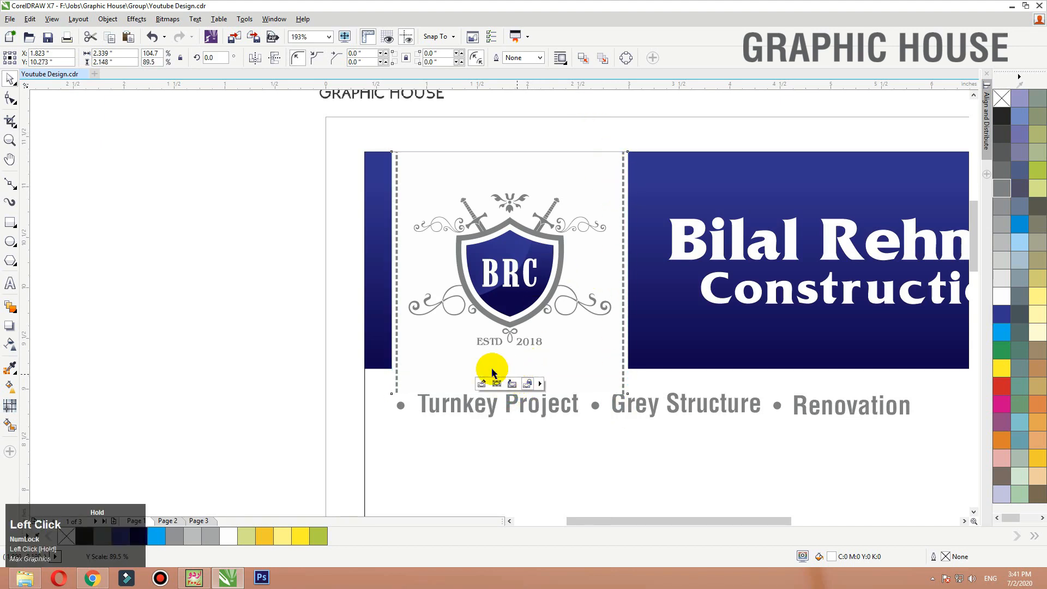
pyautogui.click(262, 180)
pyautogui.click(523, 237)
pyautogui.keyDown('shift'); pyautogui.click(529, 159); pyautogui.keyUp('shift')
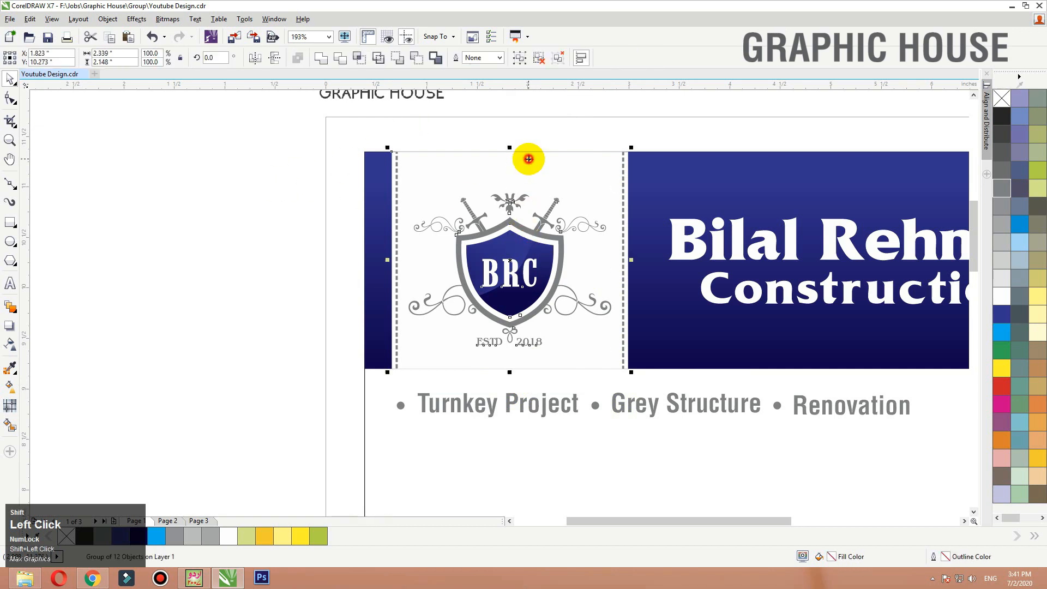
pyautogui.click(272, 172)
pyautogui.click(528, 246)
pyautogui.moveTo(523, 254); pyautogui.dragTo(524, 248)
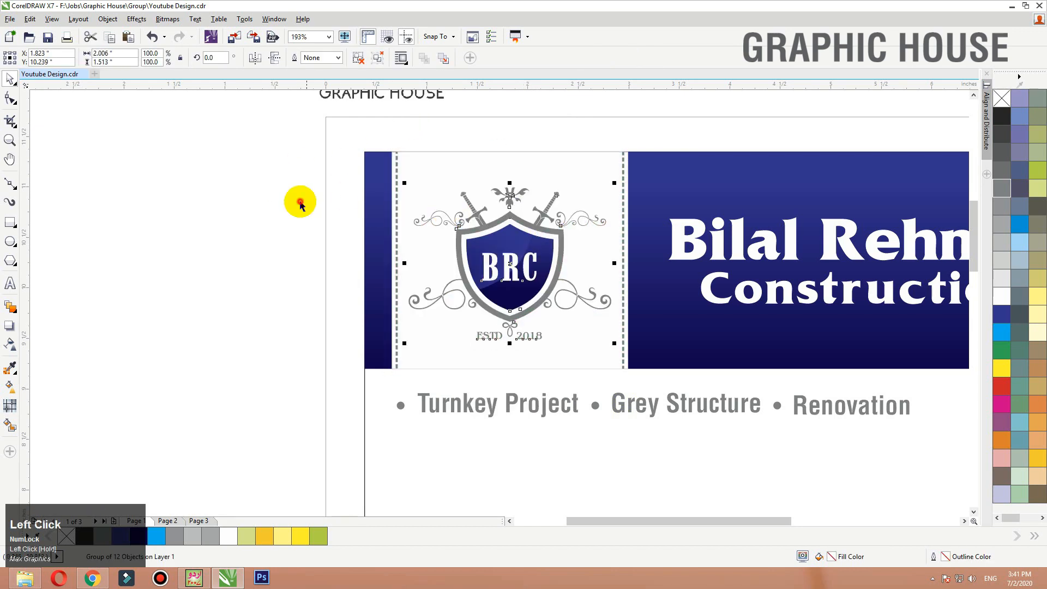
pyautogui.click(300, 203)
# Step: Center the services line horizontally under the header banner
pyautogui.scroll(-2, 300, 203)
pyautogui.press('F2')
pyautogui.moveTo(246, 156); pyautogui.dragTo(862, 347)
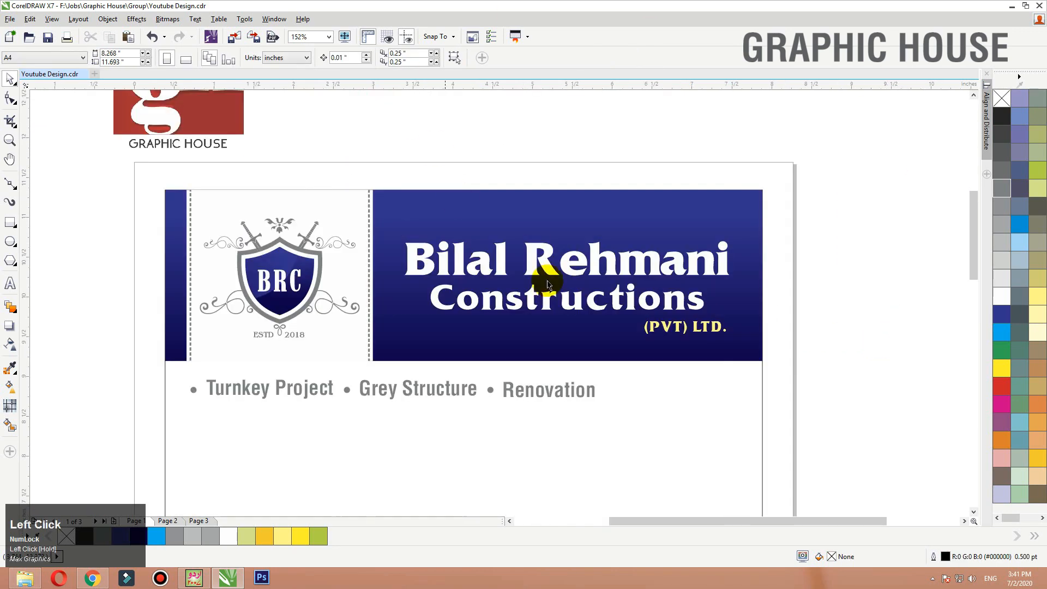
pyautogui.click(454, 393)
pyautogui.keyDown('shift'); pyautogui.click(691, 253); pyautogui.keyUp('shift')
pyautogui.press('c')
pyautogui.click(686, 132)
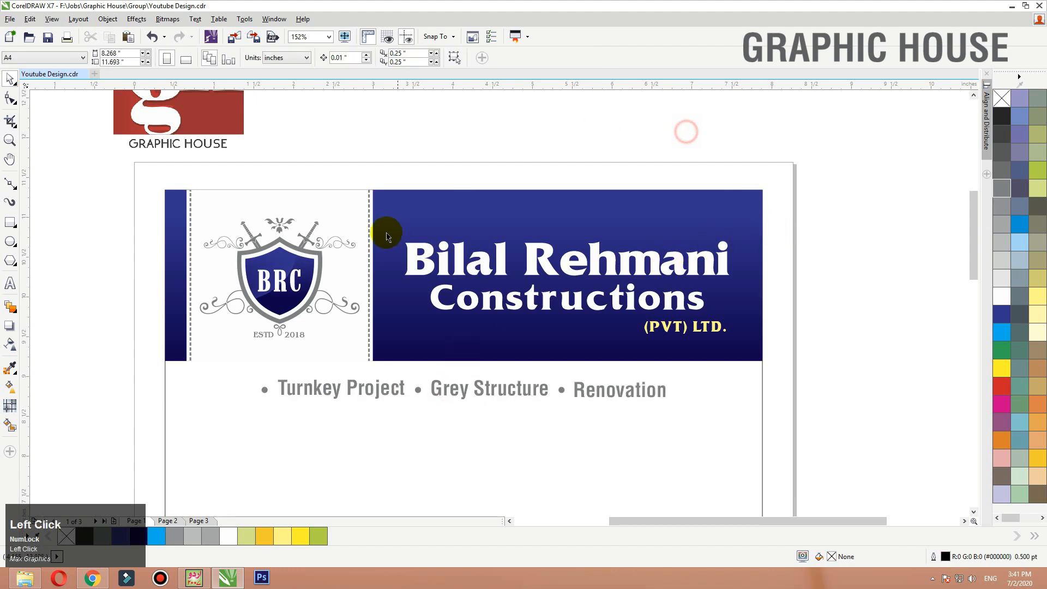
pyautogui.click(358, 222)
pyautogui.click(273, 270)
pyautogui.click(526, 191)
pyautogui.click(665, 175)
pyautogui.press('F3')
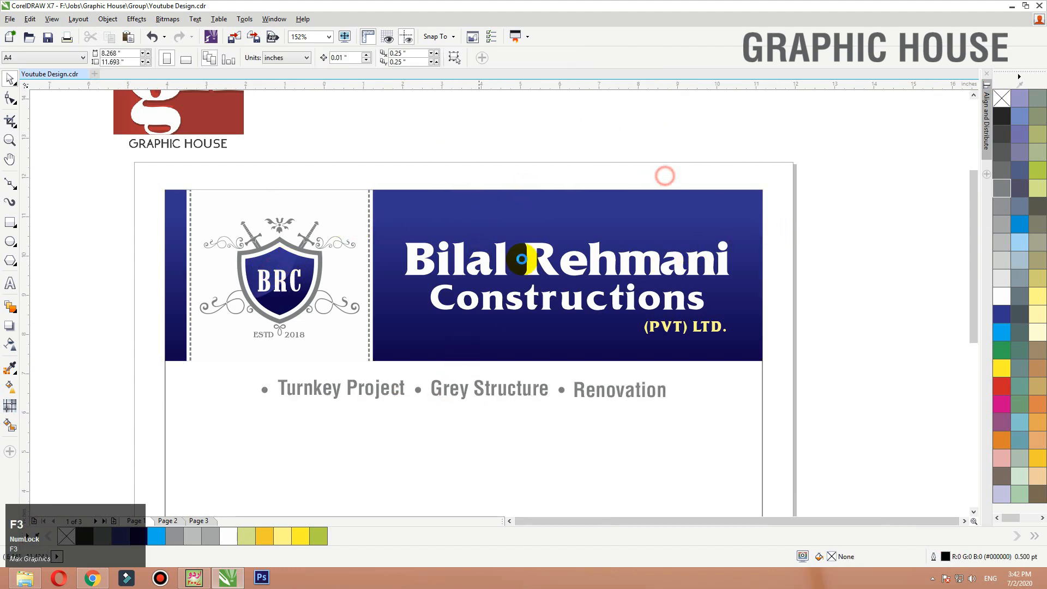
# Step: Duplicate the header rectangle above and to its right, fill the copy with solid blue (C100 M100), and convert it to curves
pyautogui.press('F2')
pyautogui.moveTo(769, 152); pyautogui.dragTo(321, 405)
pyautogui.moveTo(532, 203); pyautogui.dragTo(757, 125)
pyautogui.rightClick(756, 125)
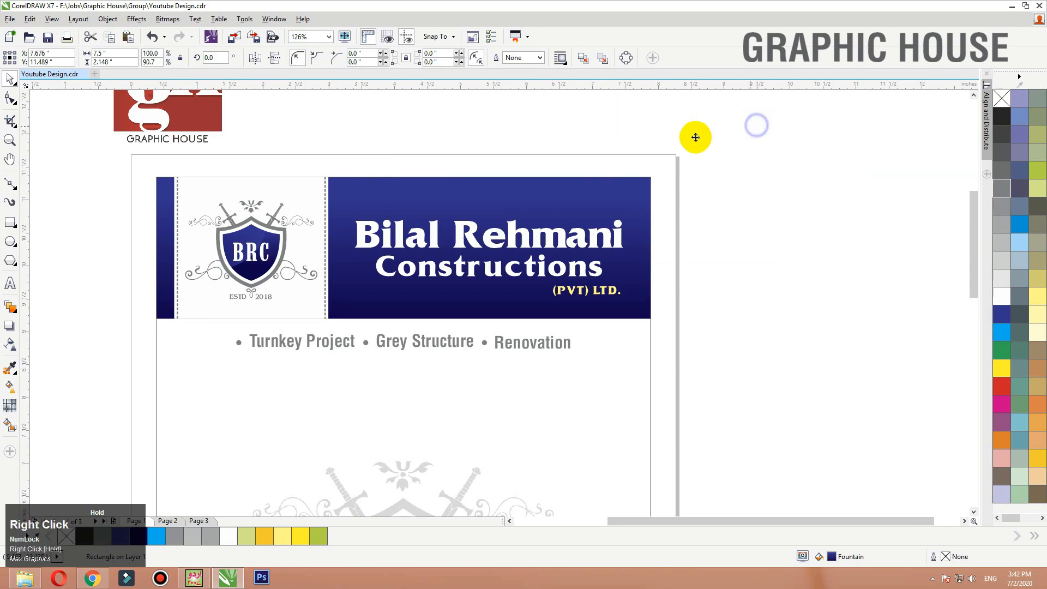
pyautogui.moveTo(696, 137); pyautogui.dragTo(703, 133)
pyautogui.click(1002, 317)
pyautogui.hotkey('ctrl', 'q')
pyautogui.doubleClick(431, 211)
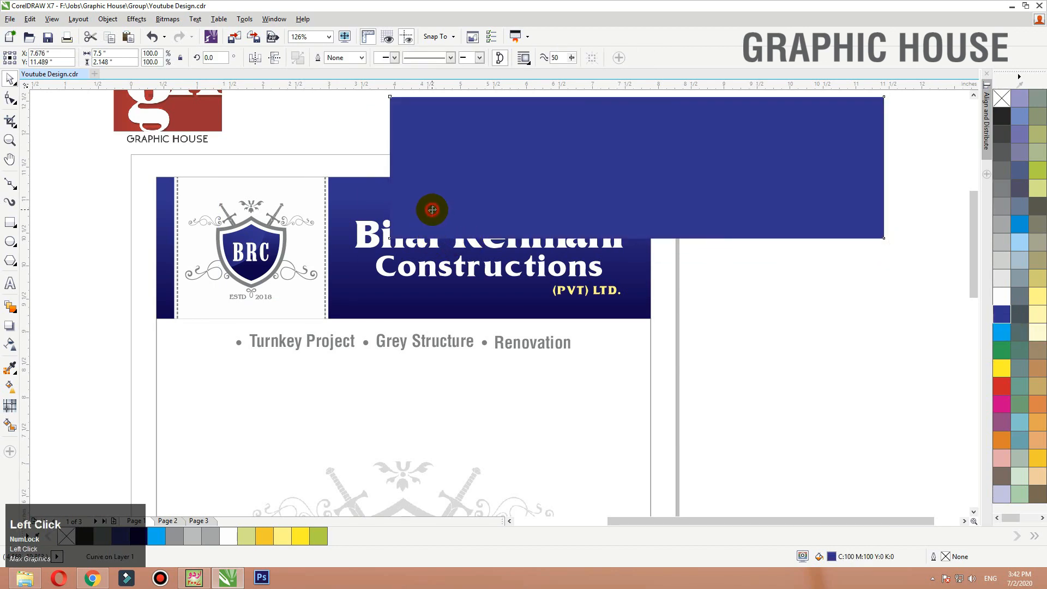
pyautogui.press('space')
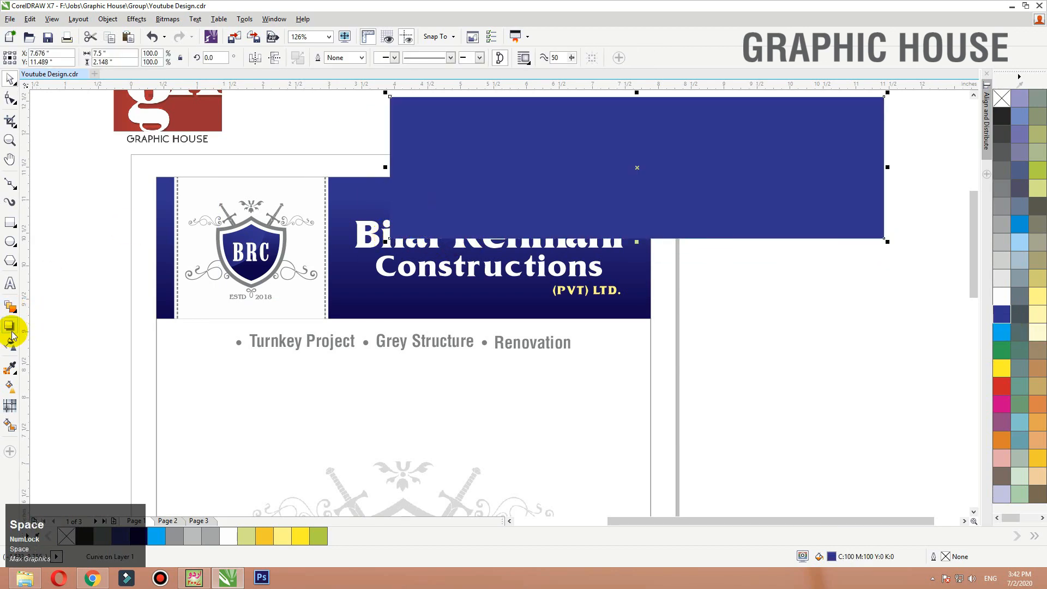
# Step: Apply a linear transparency to the blue copy, fading from opaque at its lower left to fully transparent toward the right
pyautogui.click(10, 345)
pyautogui.moveTo(413, 203); pyautogui.dragTo(669, 155)
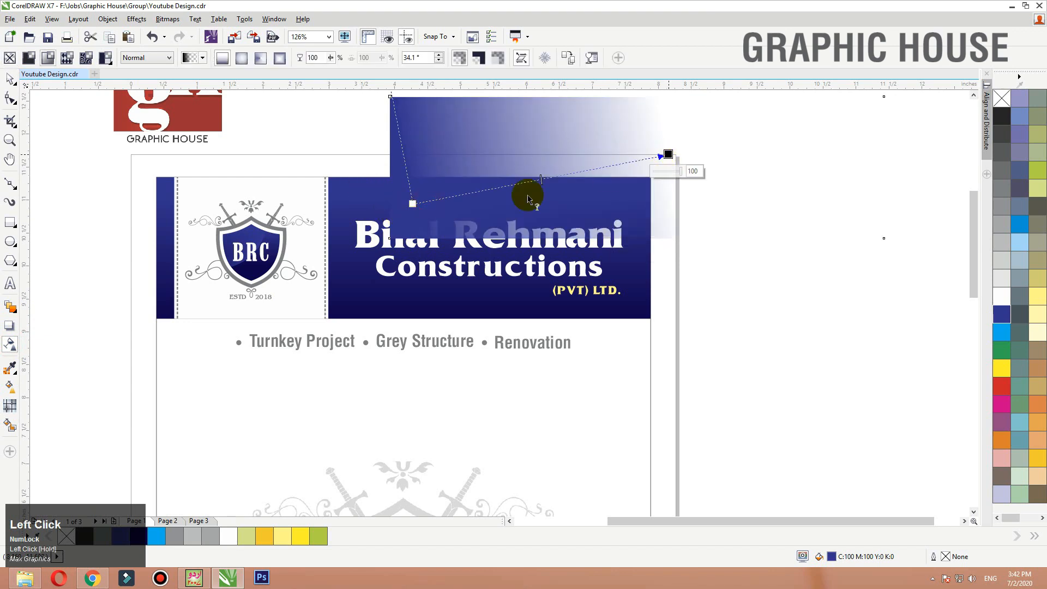
pyautogui.press('space')
# Step: Move the faded blue rectangle over the header's right end and PowerClip it inside the header rectangle
pyautogui.moveTo(479, 189); pyautogui.dragTo(583, 226)
pyautogui.rightClick(632, 181)
pyautogui.click(682, 189)
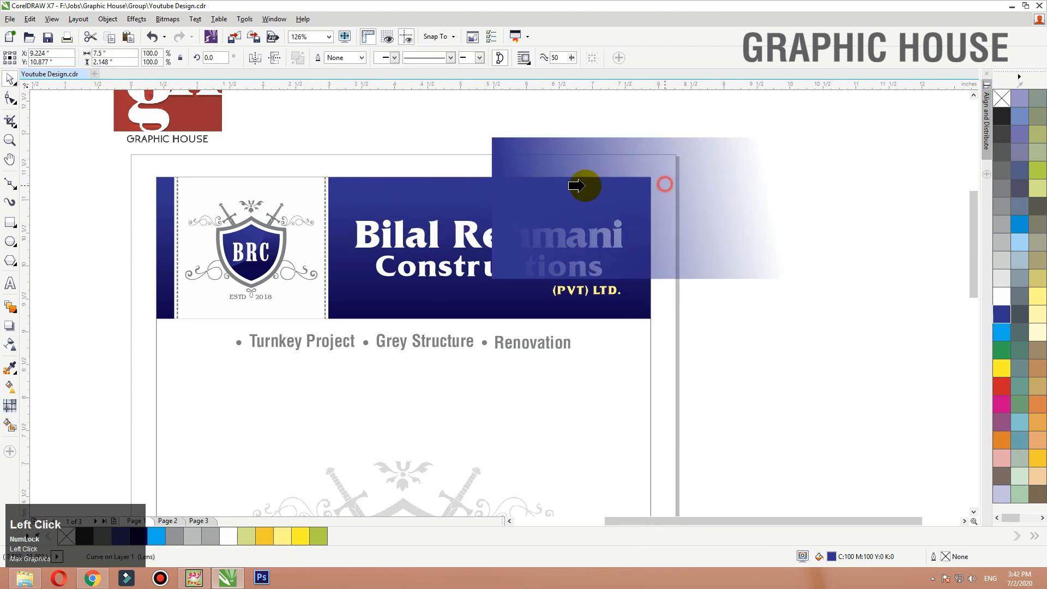
pyautogui.click(432, 181)
# Step: Inside the header's PowerClip, scale the faded rectangle to 55.7% and place staggered copies at the right end, making four in all
pyautogui.keyDown('ctrl'); pyautogui.click(593, 228); pyautogui.keyUp('ctrl')
pyautogui.moveTo(501, 278); pyautogui.dragTo(550, 176)
pyautogui.rightClick(545, 168)
pyautogui.click(619, 247)
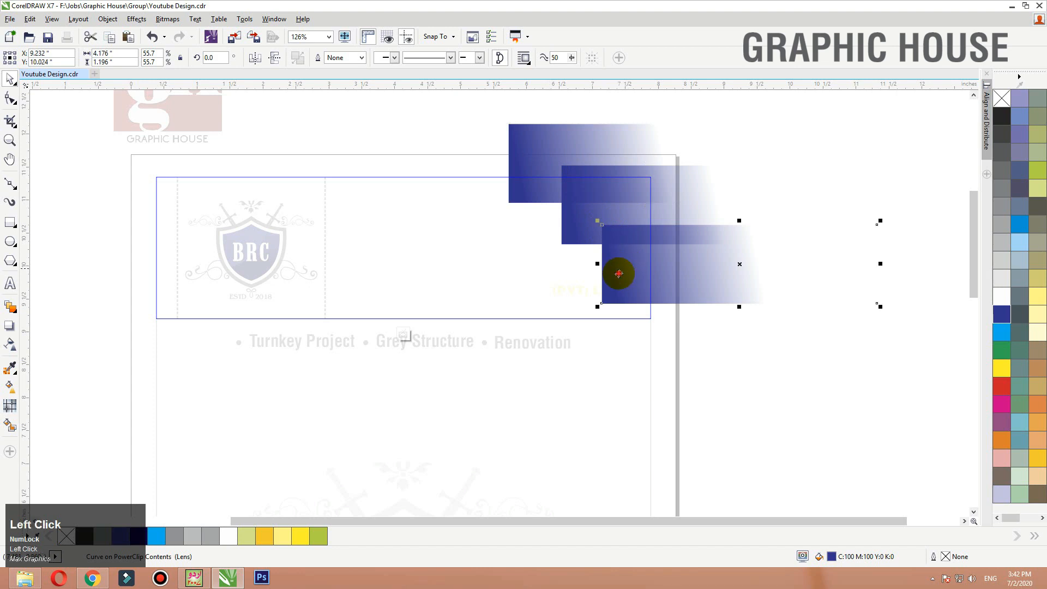
pyautogui.moveTo(617, 273); pyautogui.dragTo(566, 327)
pyautogui.rightClick(565, 327)
pyautogui.keyDown('ctrl'); pyautogui.click(868, 177); pyautogui.keyUp('ctrl')
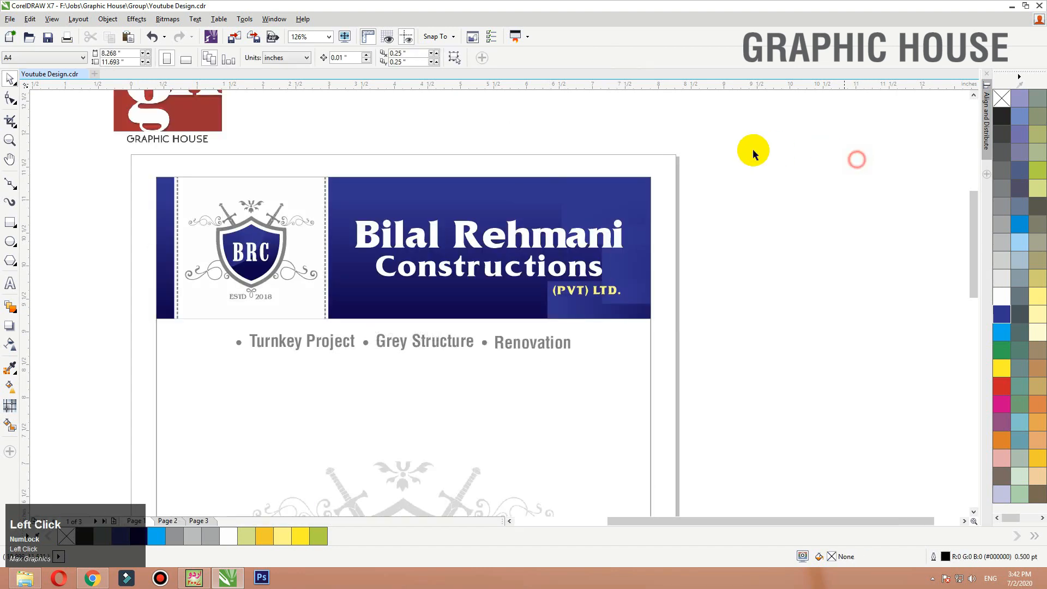
# Step: Fine-tune the positions of the faded rectangles inside the header's PowerClip, shifting the lowest one slightly left
pyautogui.scroll(2, 612, 200)
pyautogui.keyDown('ctrl'); pyautogui.click(612, 200); pyautogui.keyUp('ctrl')
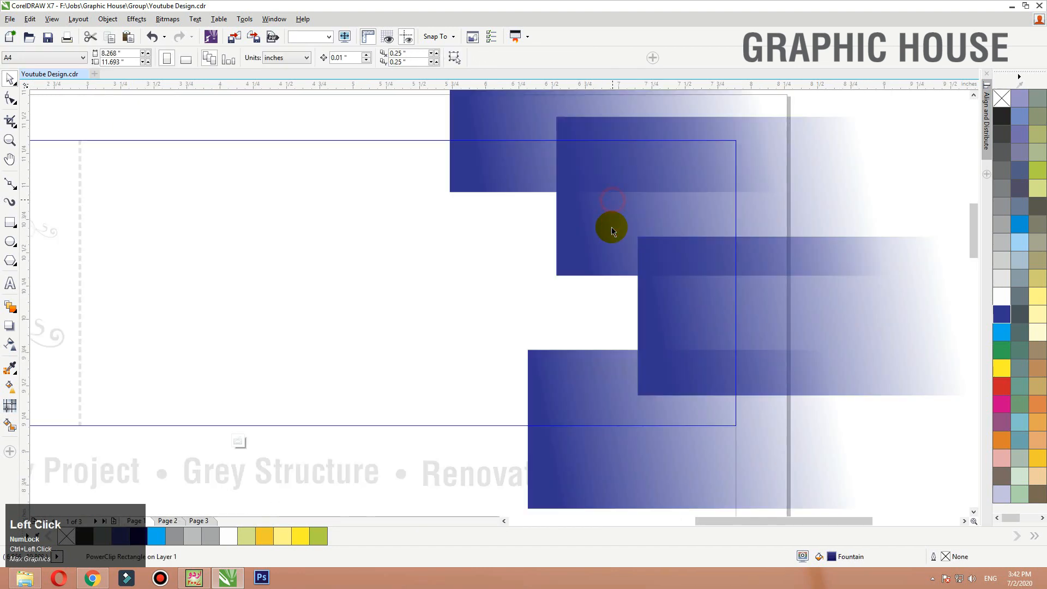
pyautogui.scroll(-2, 613, 227)
pyautogui.click(652, 253)
pyautogui.moveTo(561, 197); pyautogui.dragTo(544, 196)
pyautogui.moveTo(596, 246); pyautogui.dragTo(580, 240)
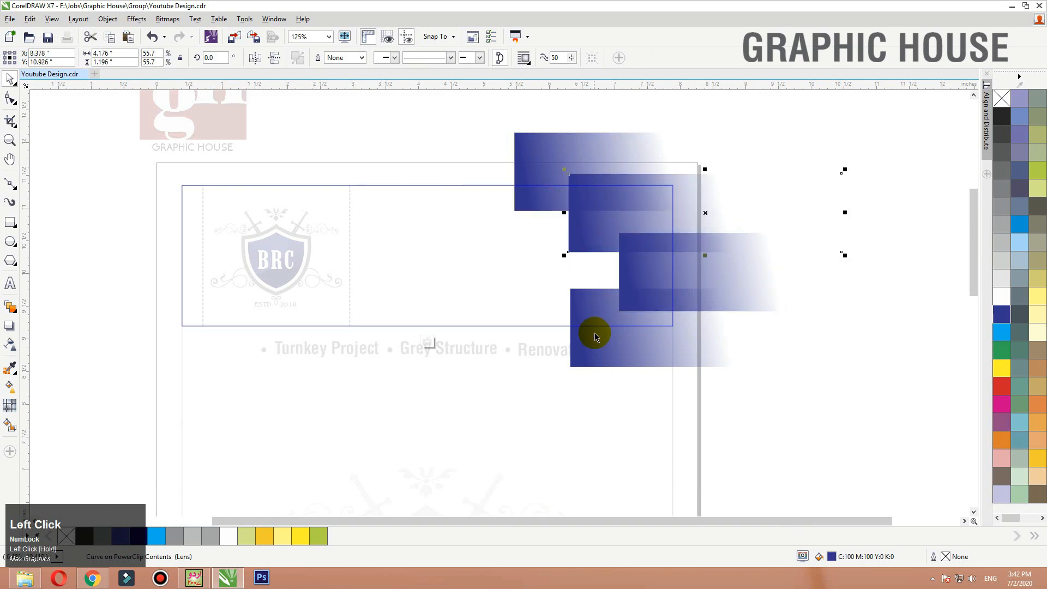
pyautogui.moveTo(594, 332); pyautogui.dragTo(582, 331)
pyautogui.keyDown('ctrl'); pyautogui.click(813, 139); pyautogui.keyUp('ctrl')
pyautogui.click(576, 196)
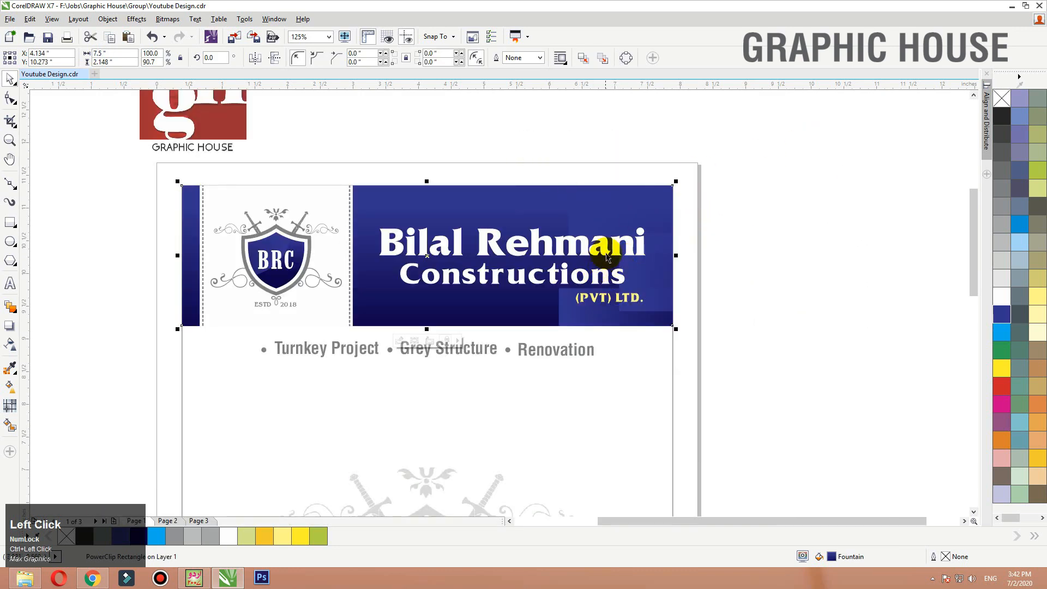
pyautogui.keyDown('ctrl'); pyautogui.click(629, 220); pyautogui.keyUp('ctrl')
pyautogui.click(629, 221)
pyautogui.click(744, 135)
pyautogui.keyDown('ctrl'); pyautogui.click(750, 131); pyautogui.keyUp('ctrl')
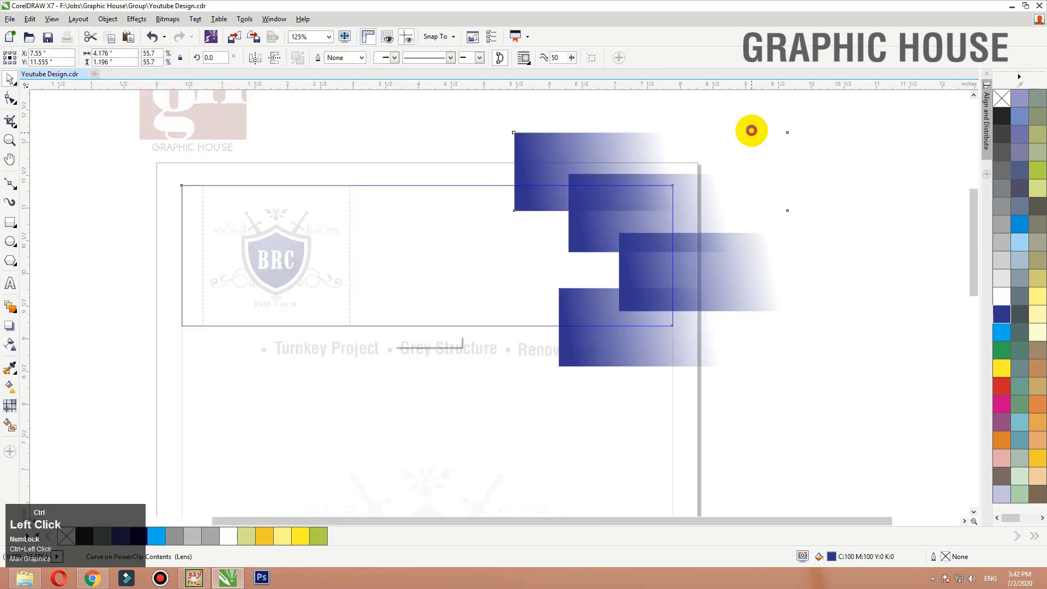
# Step: Redraw the header's linear gradient on a slant, from dark blue at the upper middle to lighter blue at the lower edge
pyautogui.press('g')
pyautogui.moveTo(648, 185); pyautogui.dragTo(445, 333)
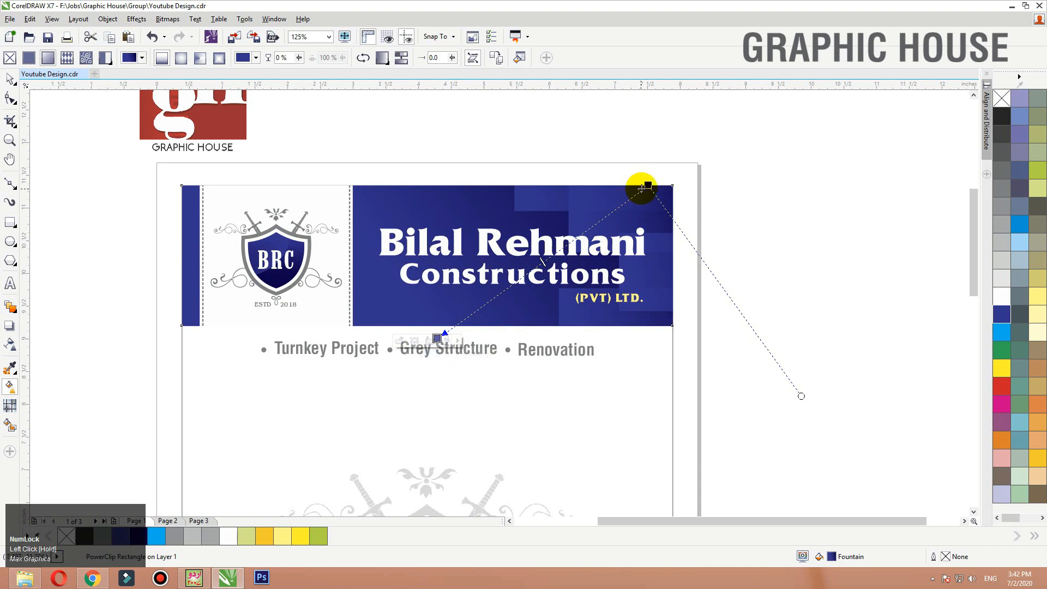
pyautogui.moveTo(642, 186); pyautogui.dragTo(437, 327)
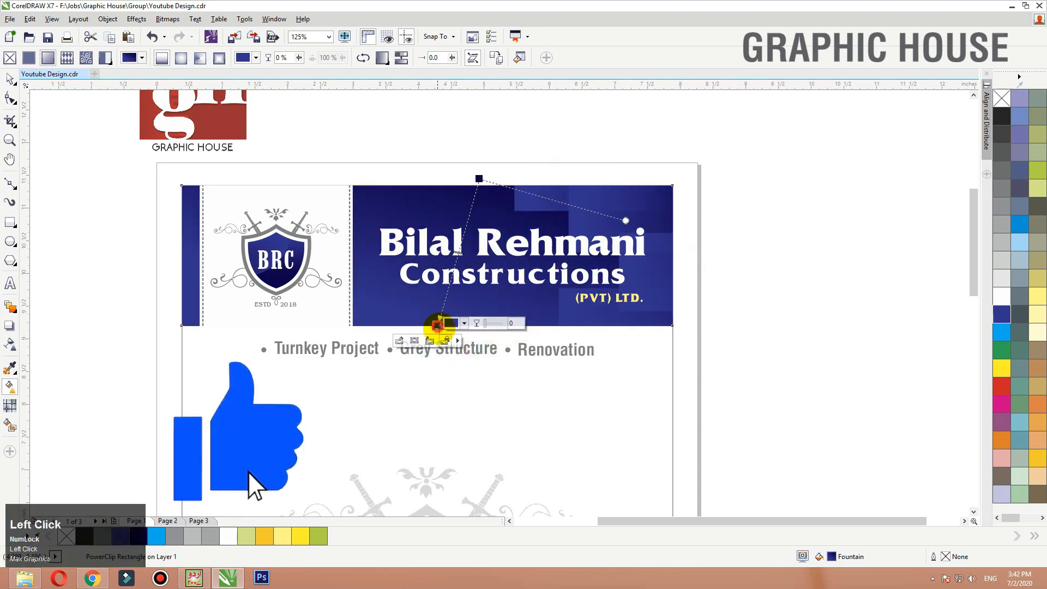
pyautogui.press('space')
pyautogui.press('Escape')
# Step: Review the page 1 letterhead as a whole and compare it with the variants on pages 2 and 3
pyautogui.press('F3')
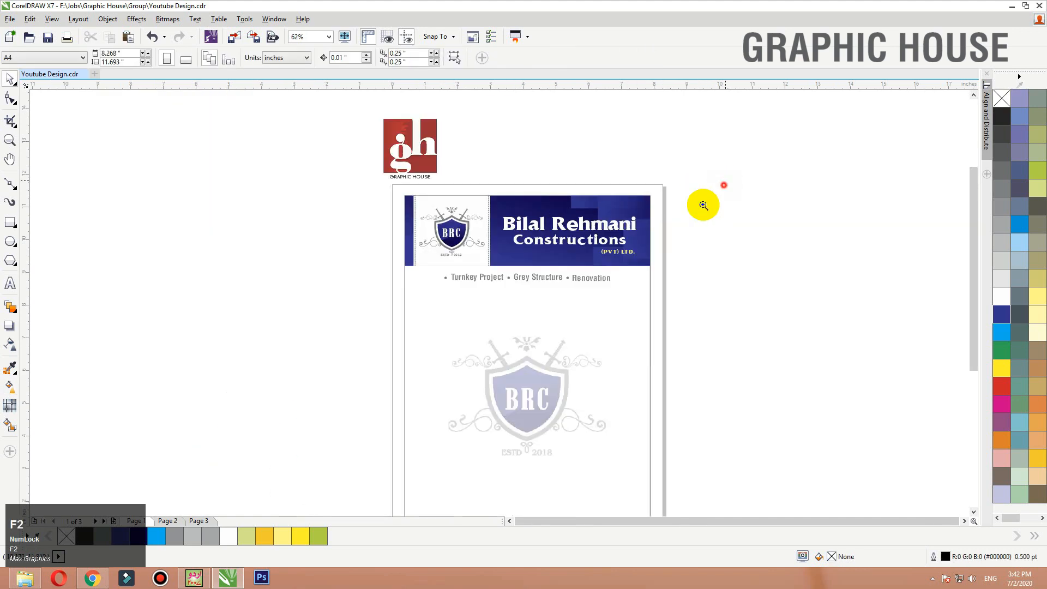
pyautogui.moveTo(724, 185); pyautogui.dragTo(294, 462)
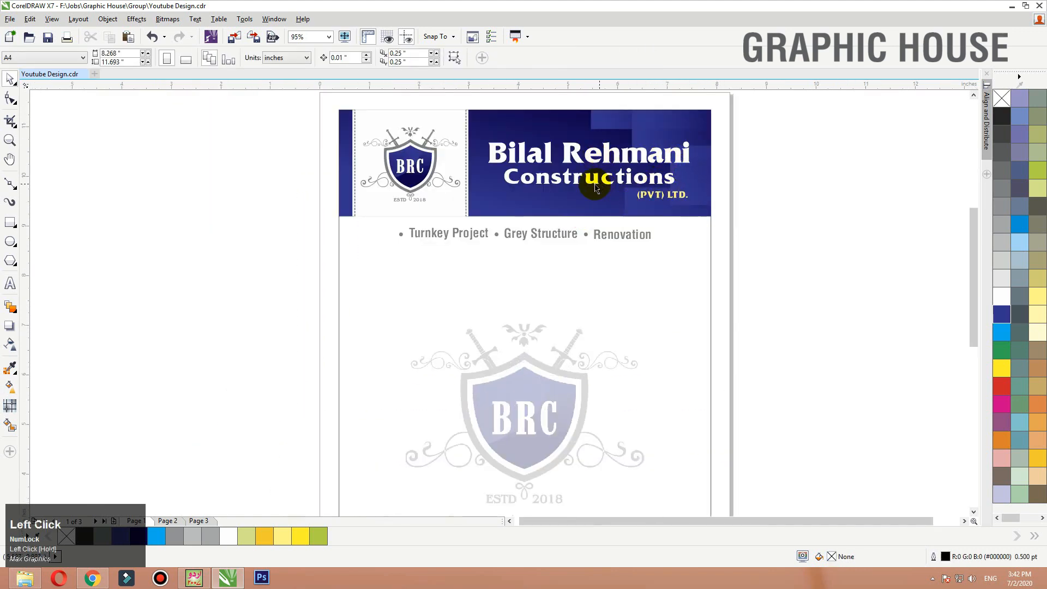
pyautogui.press('F4')
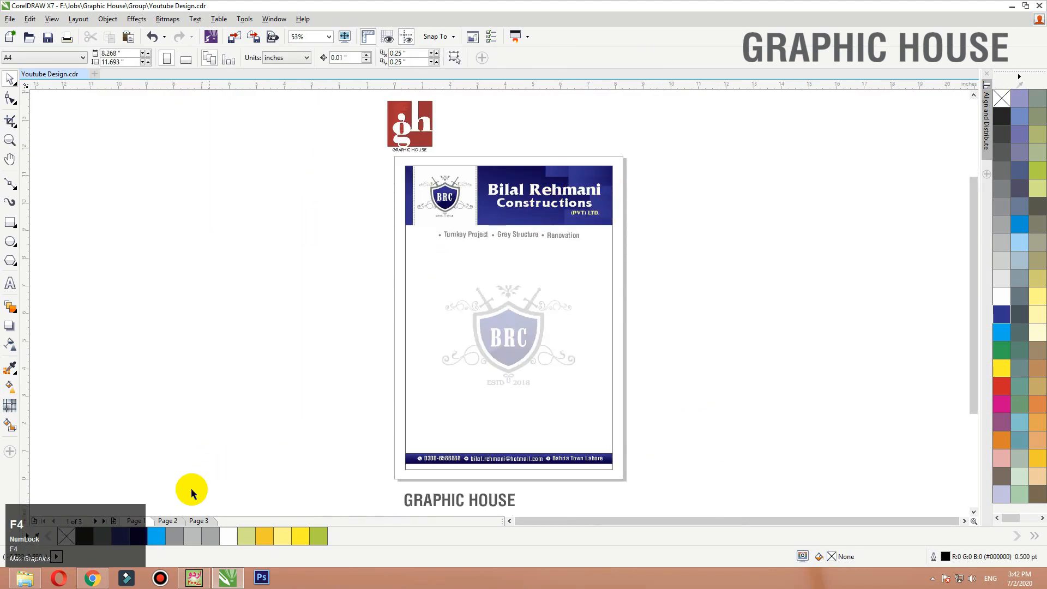
pyautogui.click(167, 520)
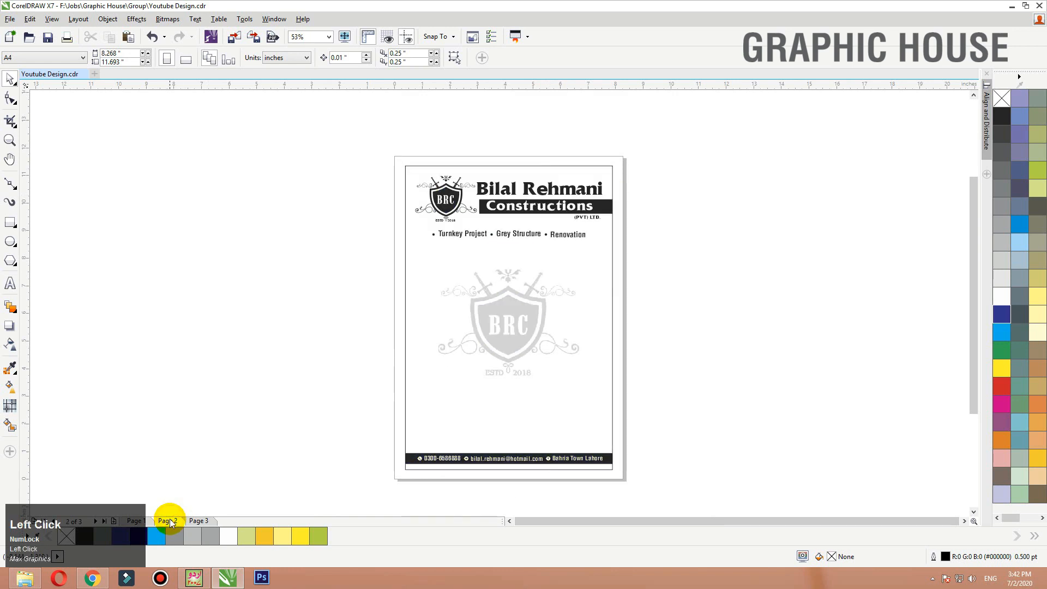
pyautogui.click(200, 520)
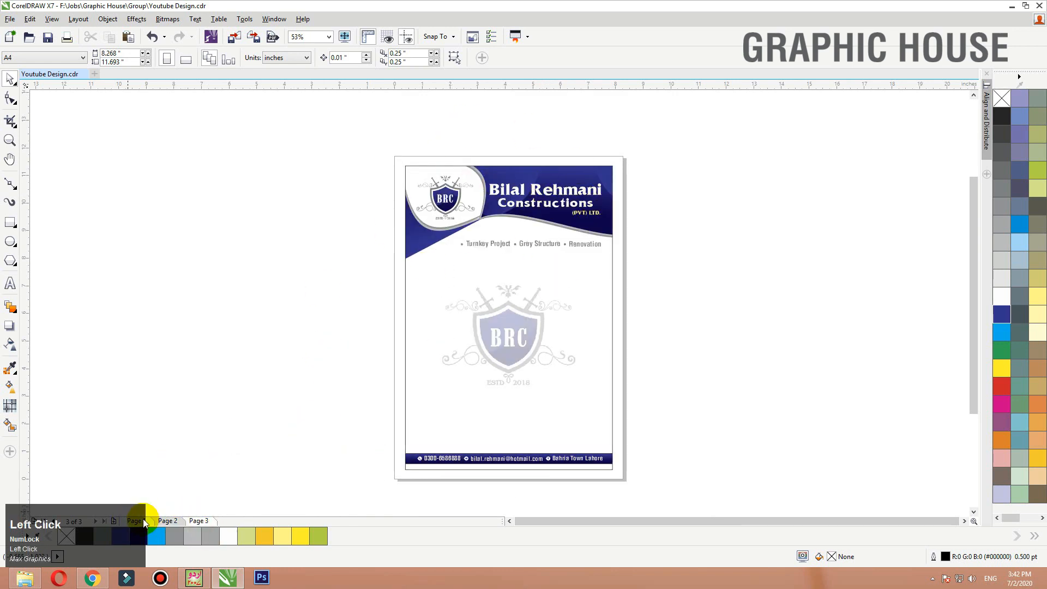
# Step: Remove the blue corner shape and its grey curved edge beneath the logo from the page 3 letterhead's PowerClip
pyautogui.click(423, 240)
pyautogui.hotkey('ctrl', 'z')
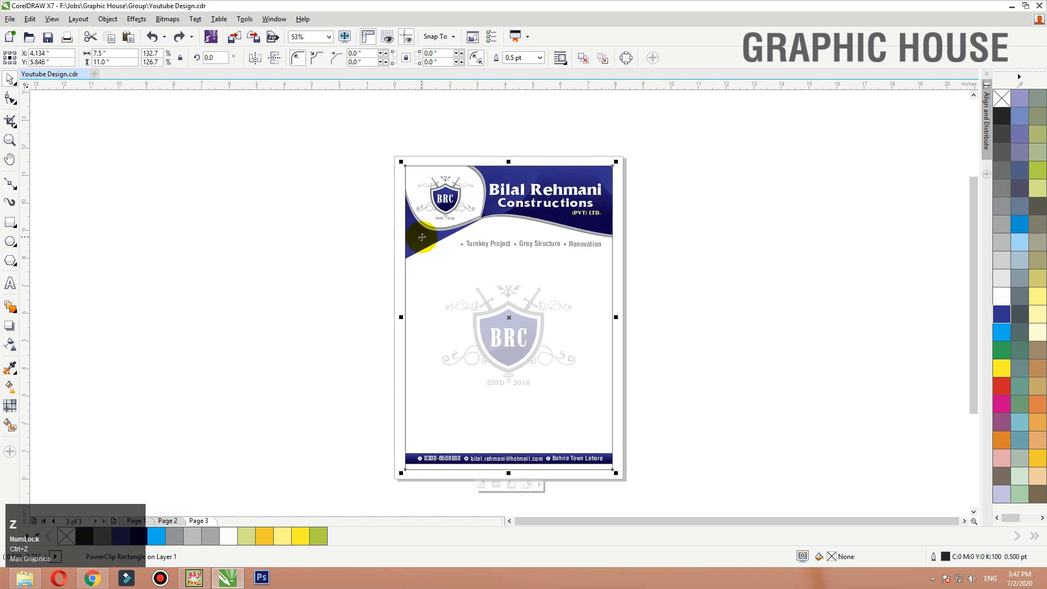
pyautogui.moveTo(422, 238); pyautogui.dragTo(404, 250)
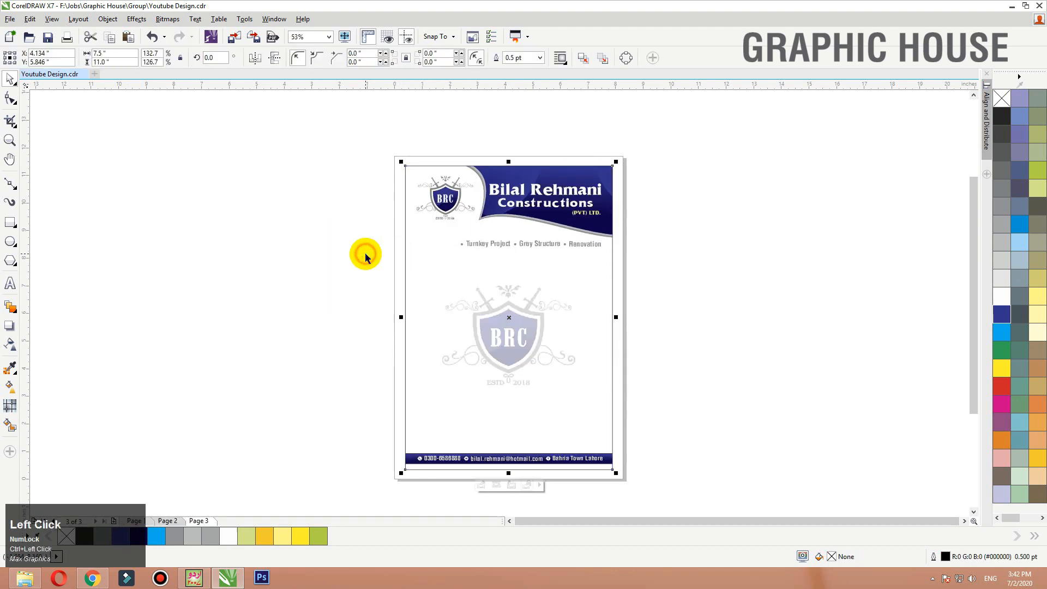
# Step: Move the services line (Turnkey Project, Grey Structure, Renovation) on page 3 left so it starts beneath the logo
pyautogui.click(669, 196)
pyautogui.press('F2')
pyautogui.moveTo(670, 154); pyautogui.dragTo(304, 300)
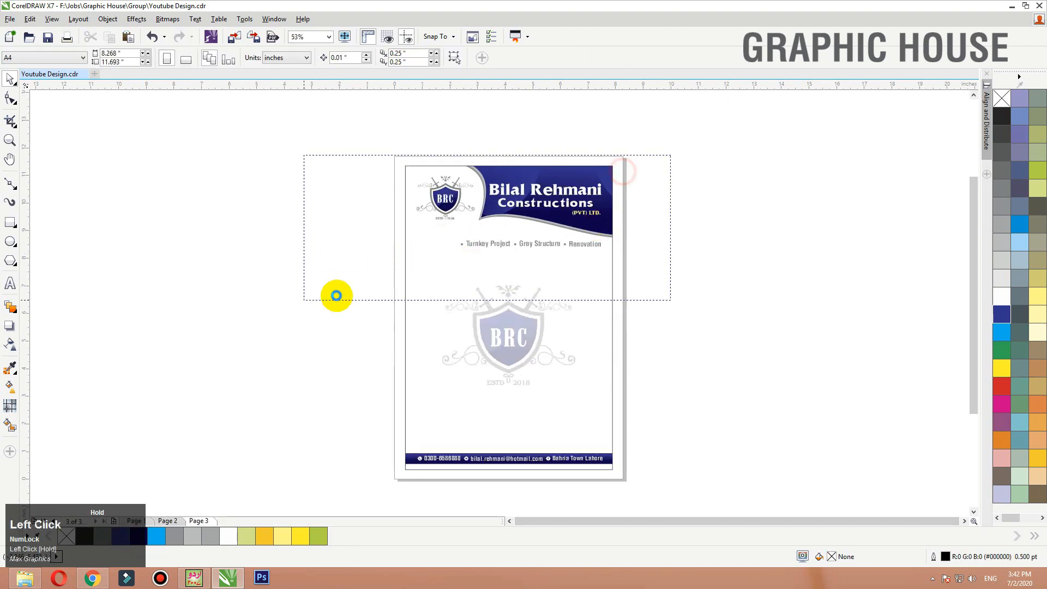
pyautogui.moveTo(491, 346); pyautogui.dragTo(360, 319)
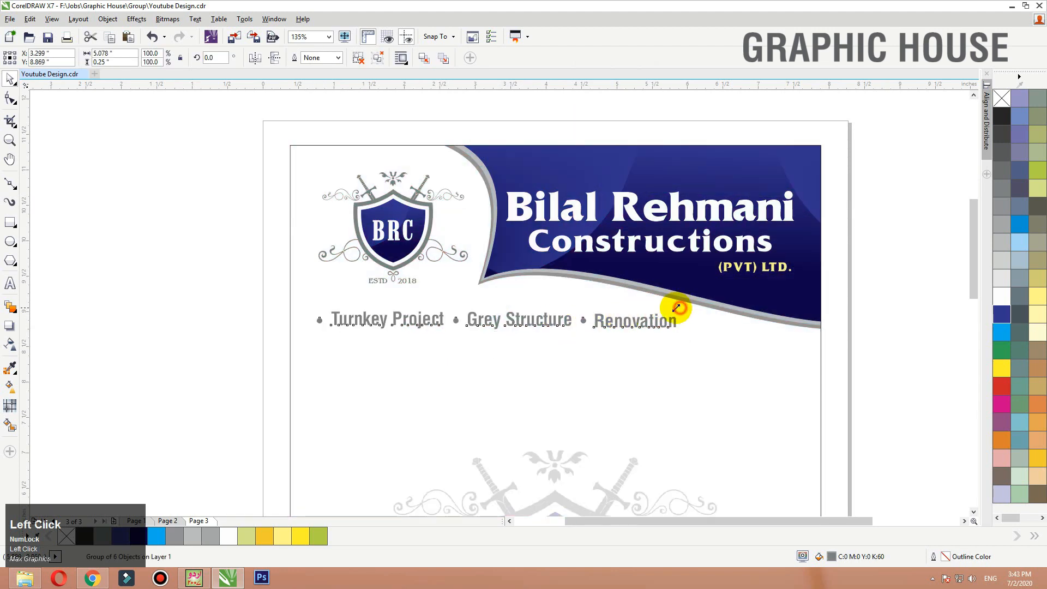
pyautogui.click(171, 298)
# Step: Review the whole page 3 letterhead and compare it with the variants on pages 2 and 1
pyautogui.press('F4')
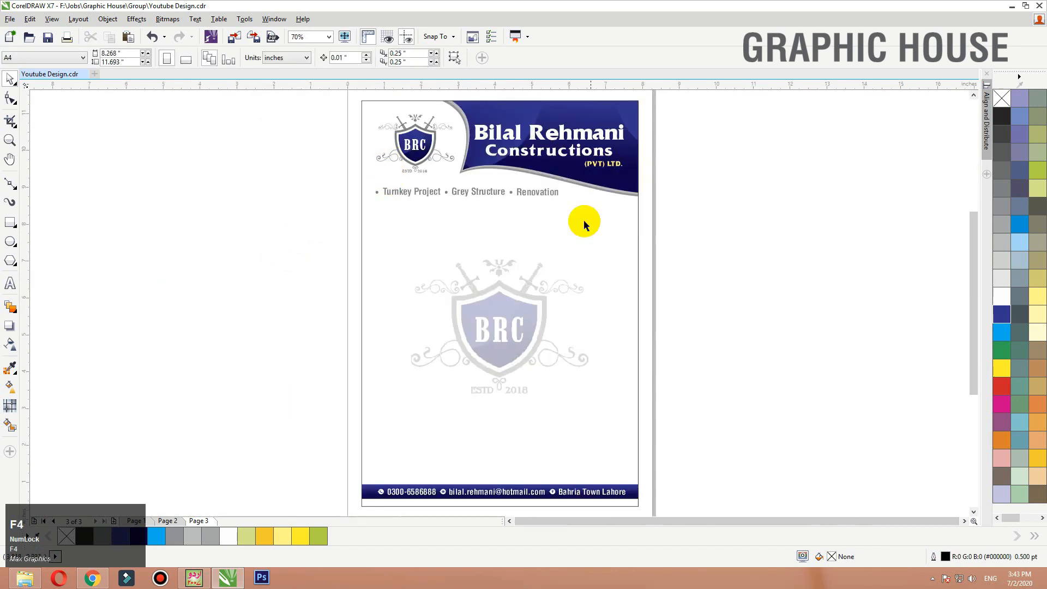
pyautogui.click(172, 522)
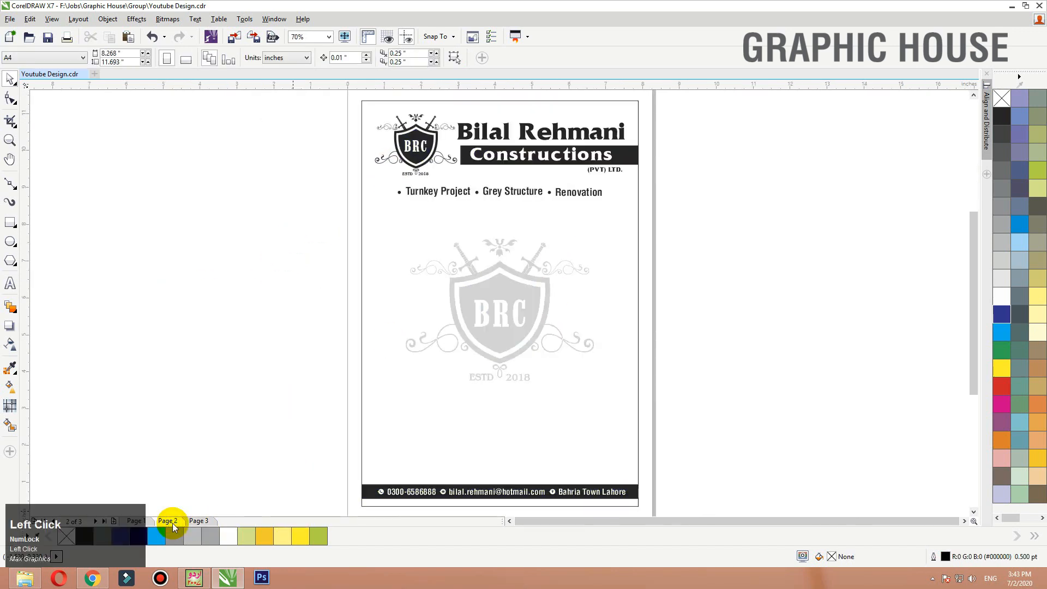
pyautogui.click(147, 520)
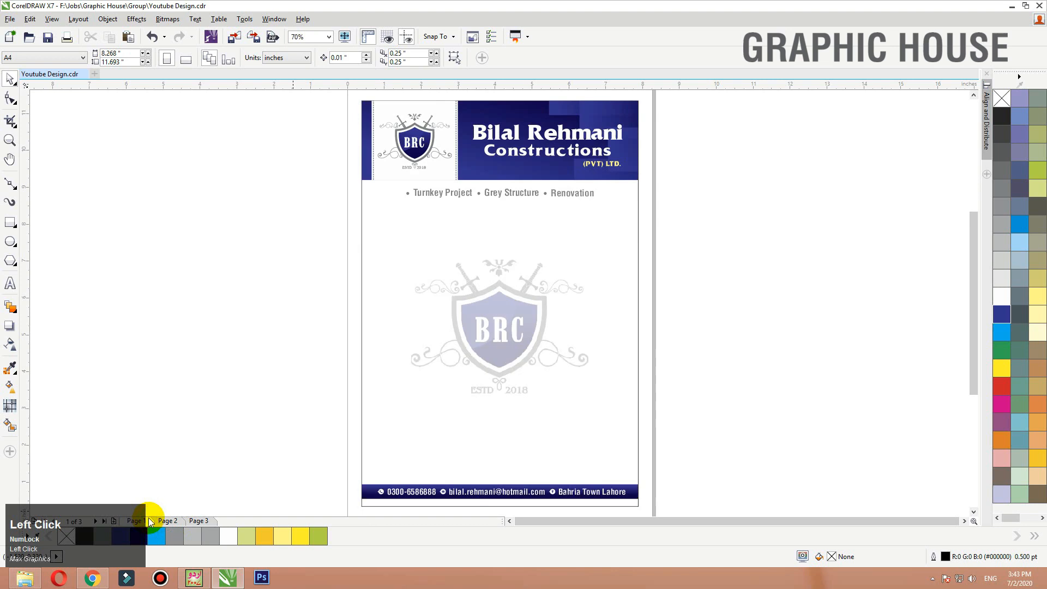